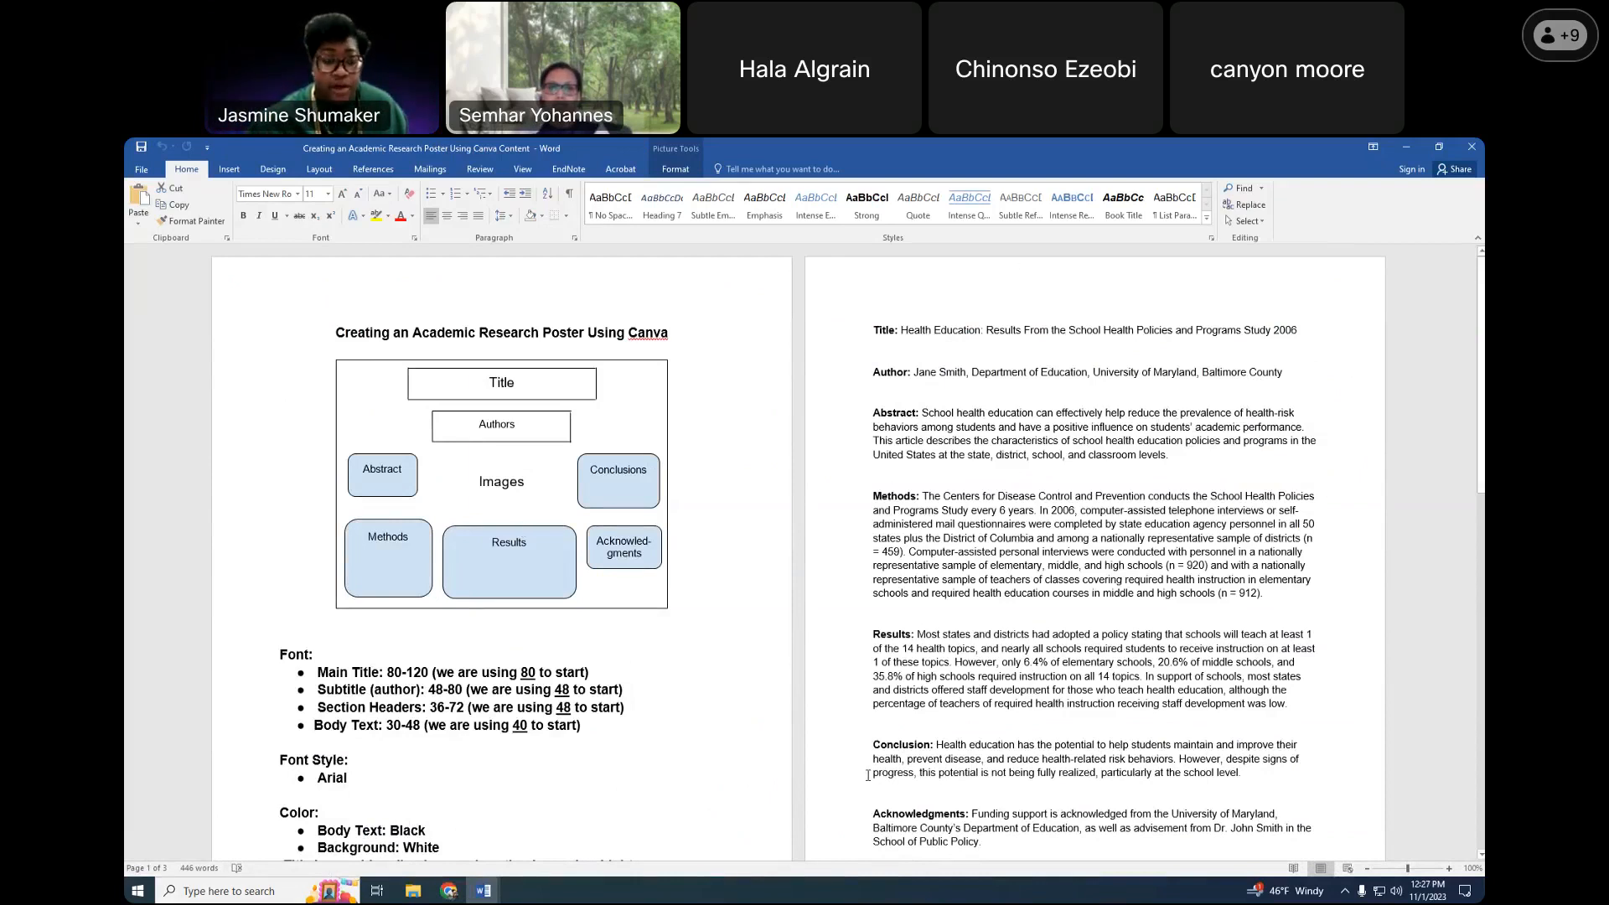
Examine the Table 3 image and the three-circle diagram on the last page of the poster content document
mouse_move(453, 895)
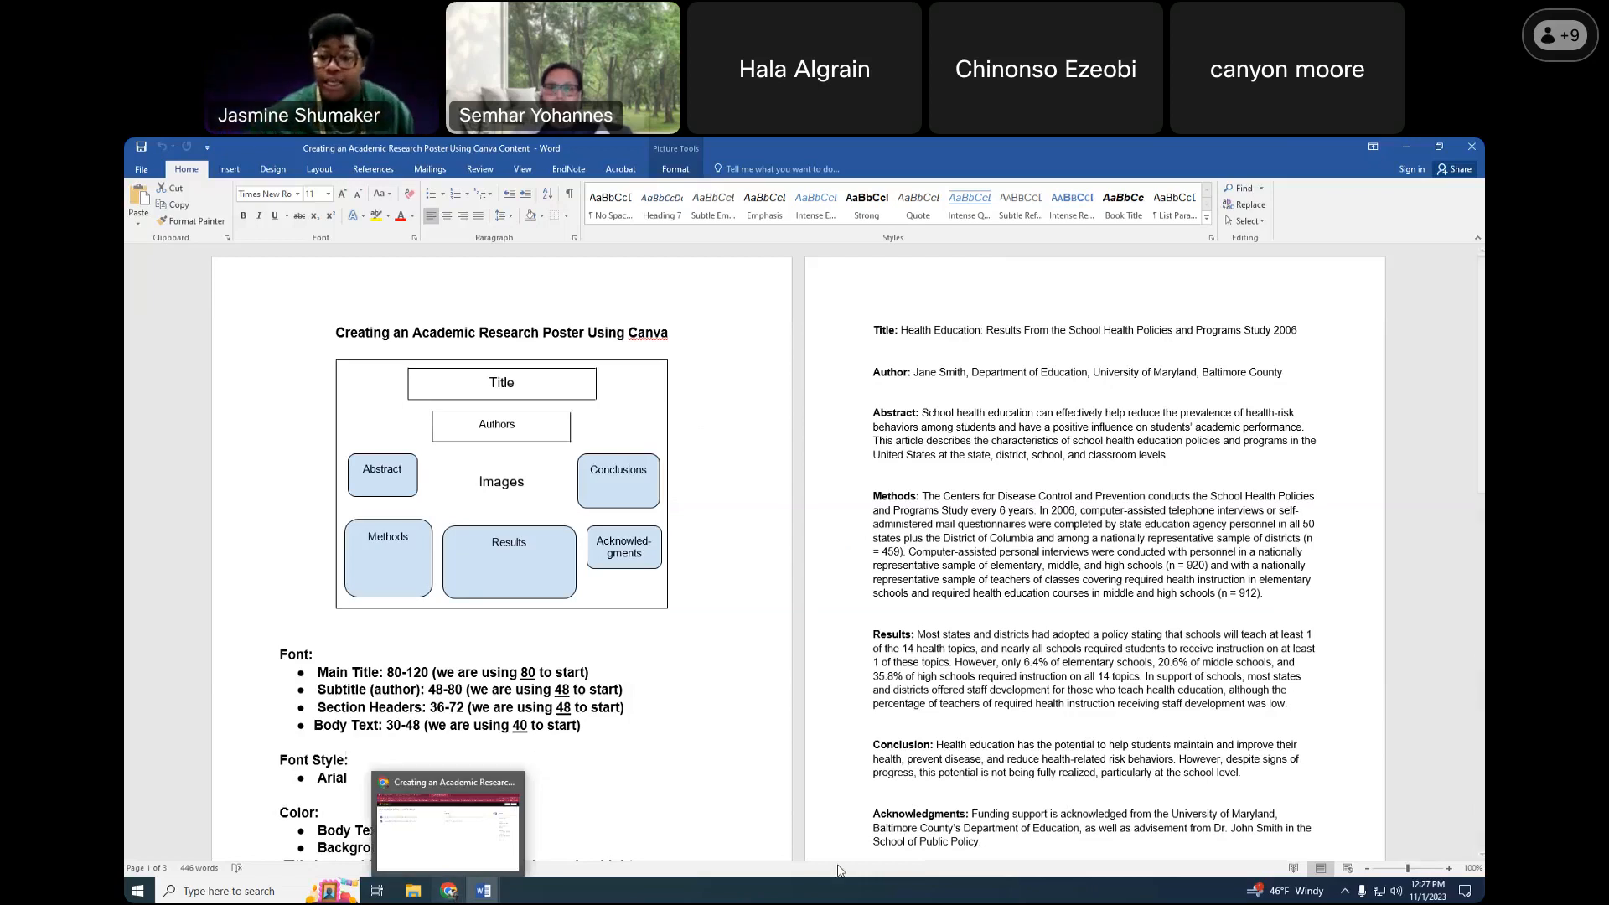
scroll(870, 786, "down", 12)
scroll(870, 785, "down", 2)
left_click(988, 457)
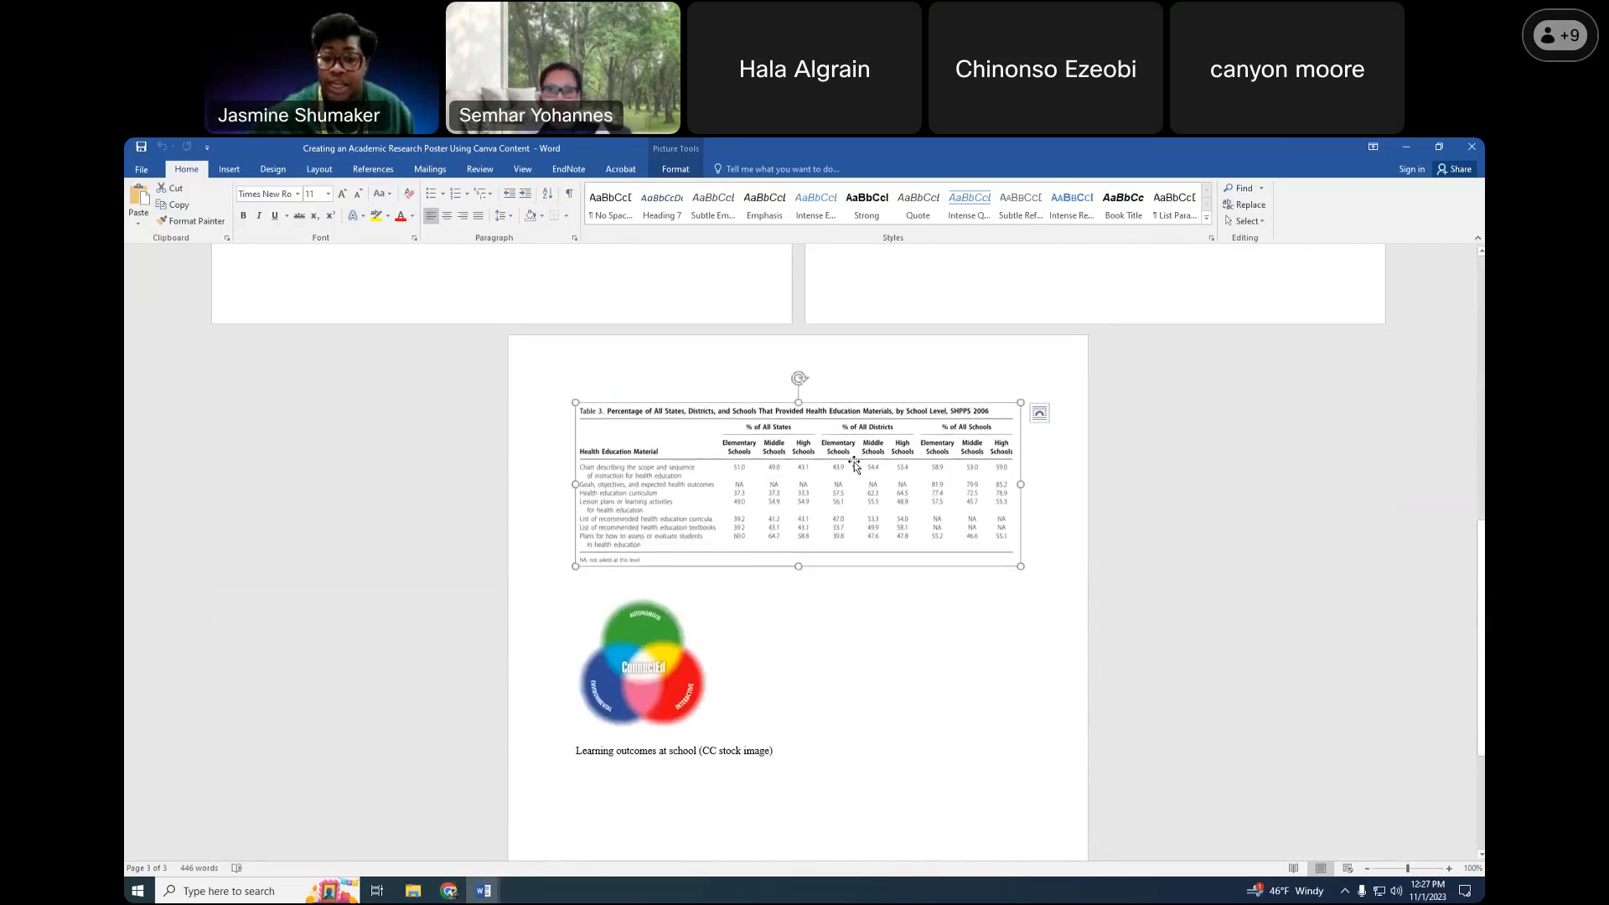
left_click(683, 611)
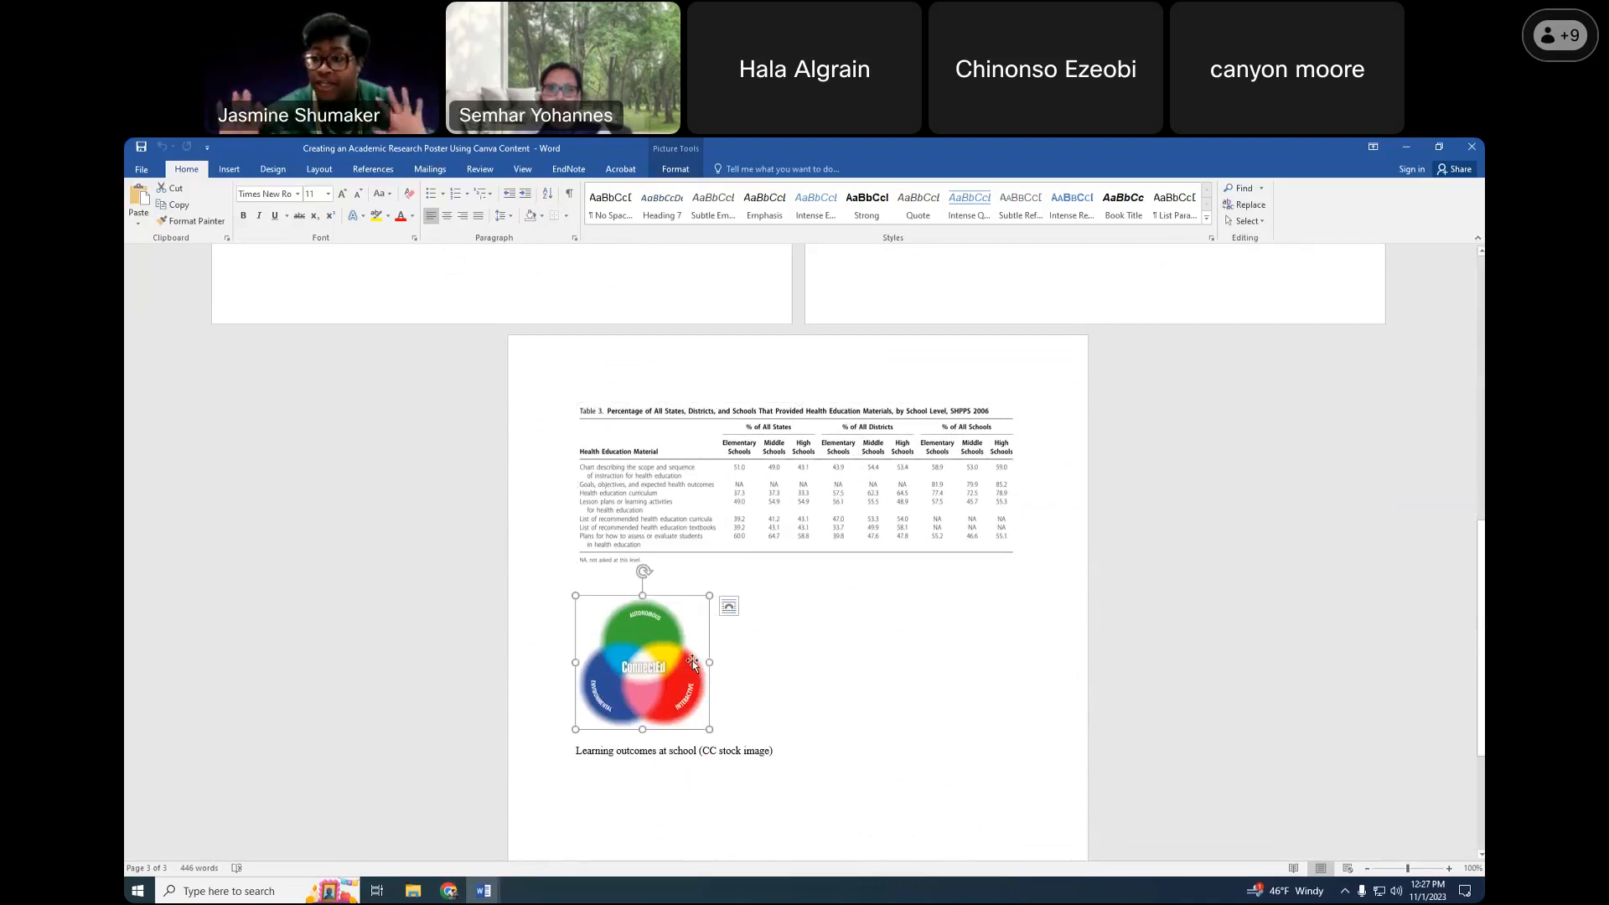
left_click(702, 521)
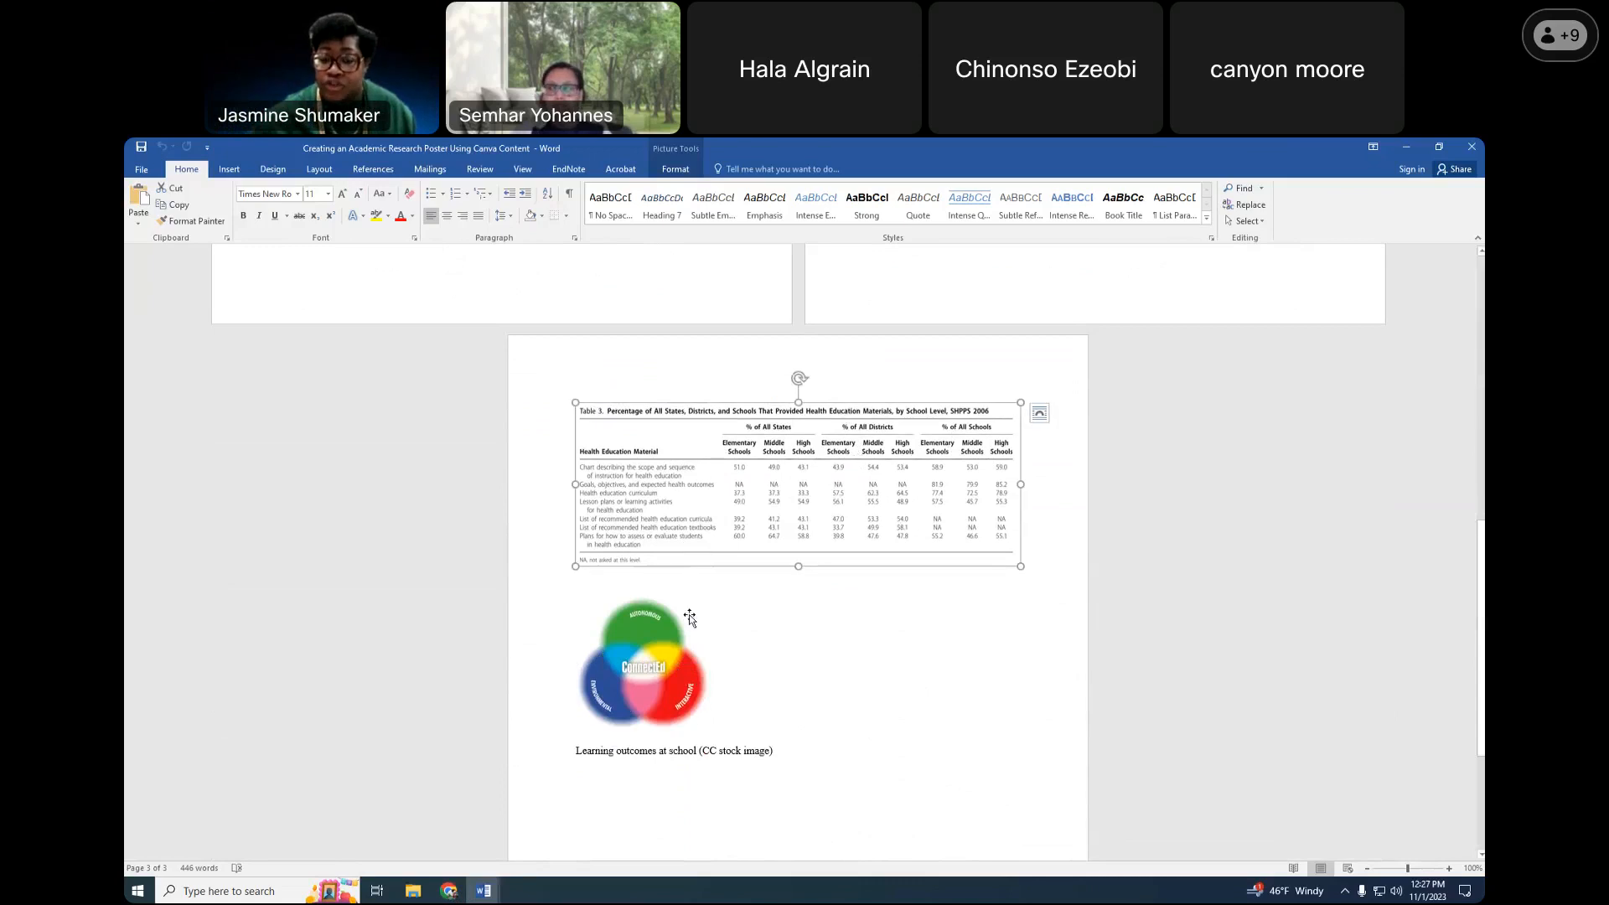
left_click(689, 619)
left_click(689, 512)
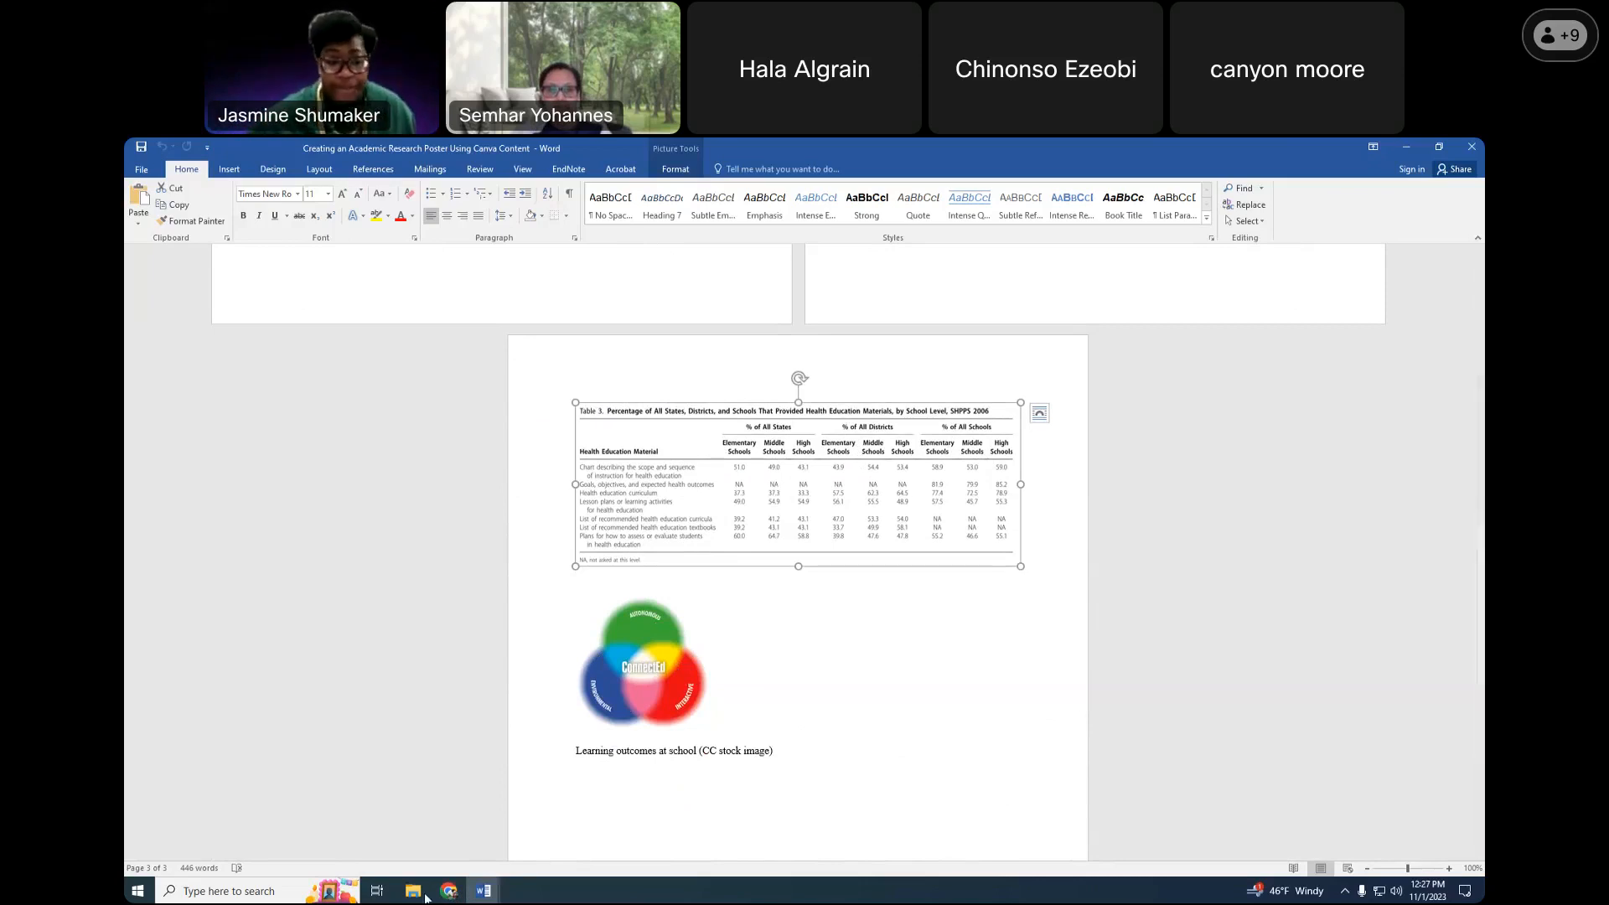
Switch to Canva in Chrome and search the templates for "research poster"
left_click(449, 890)
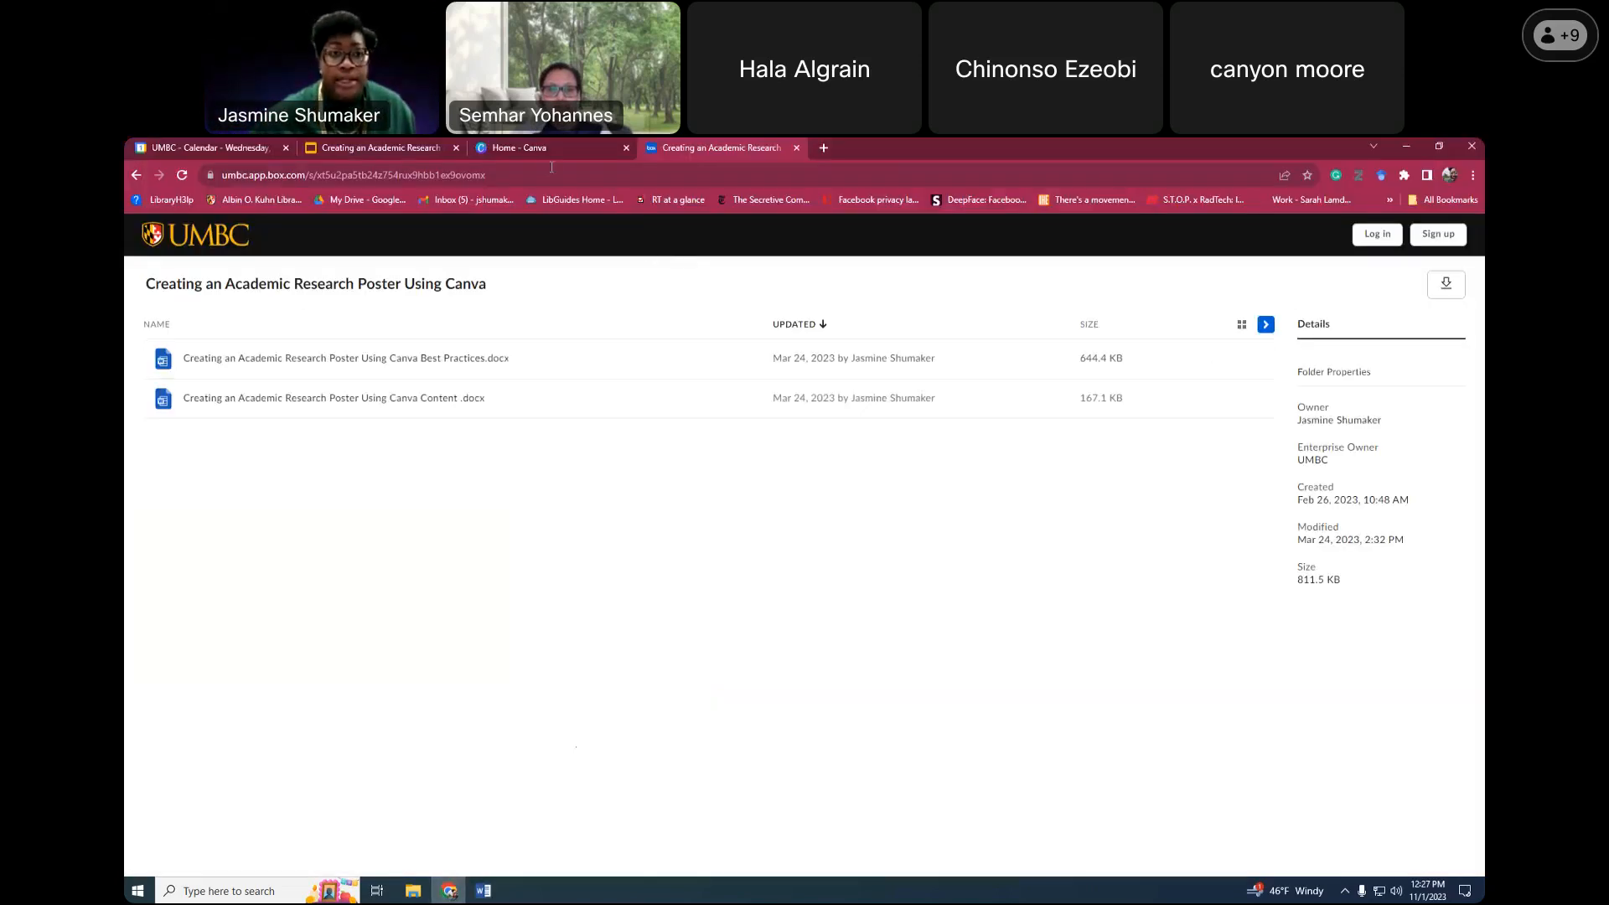
left_click(540, 151)
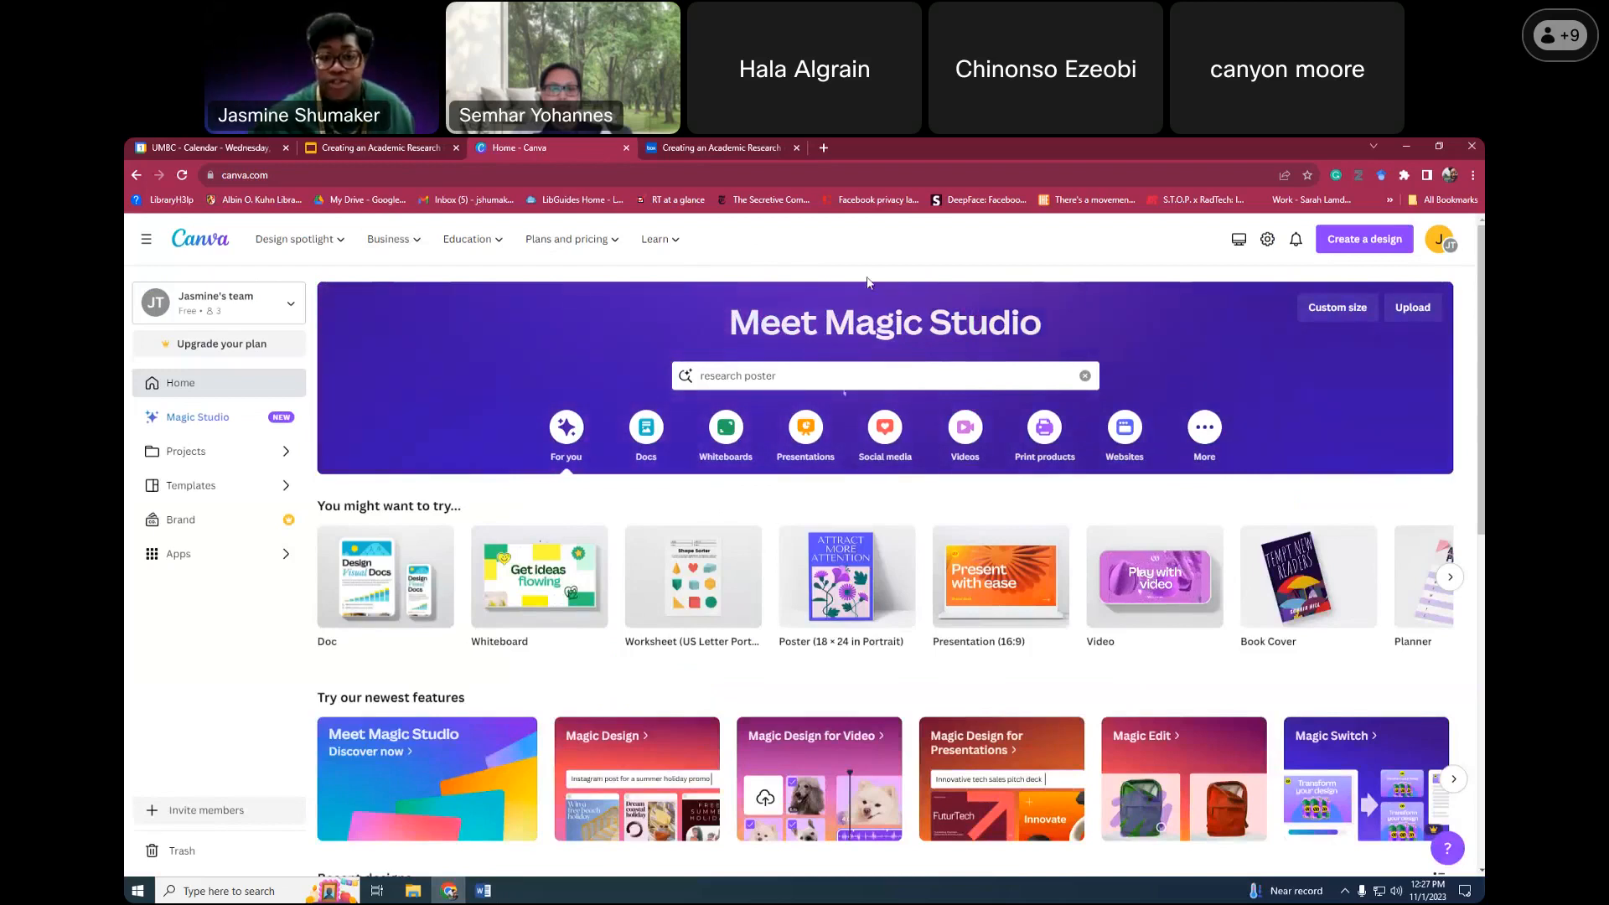
left_click(789, 377)
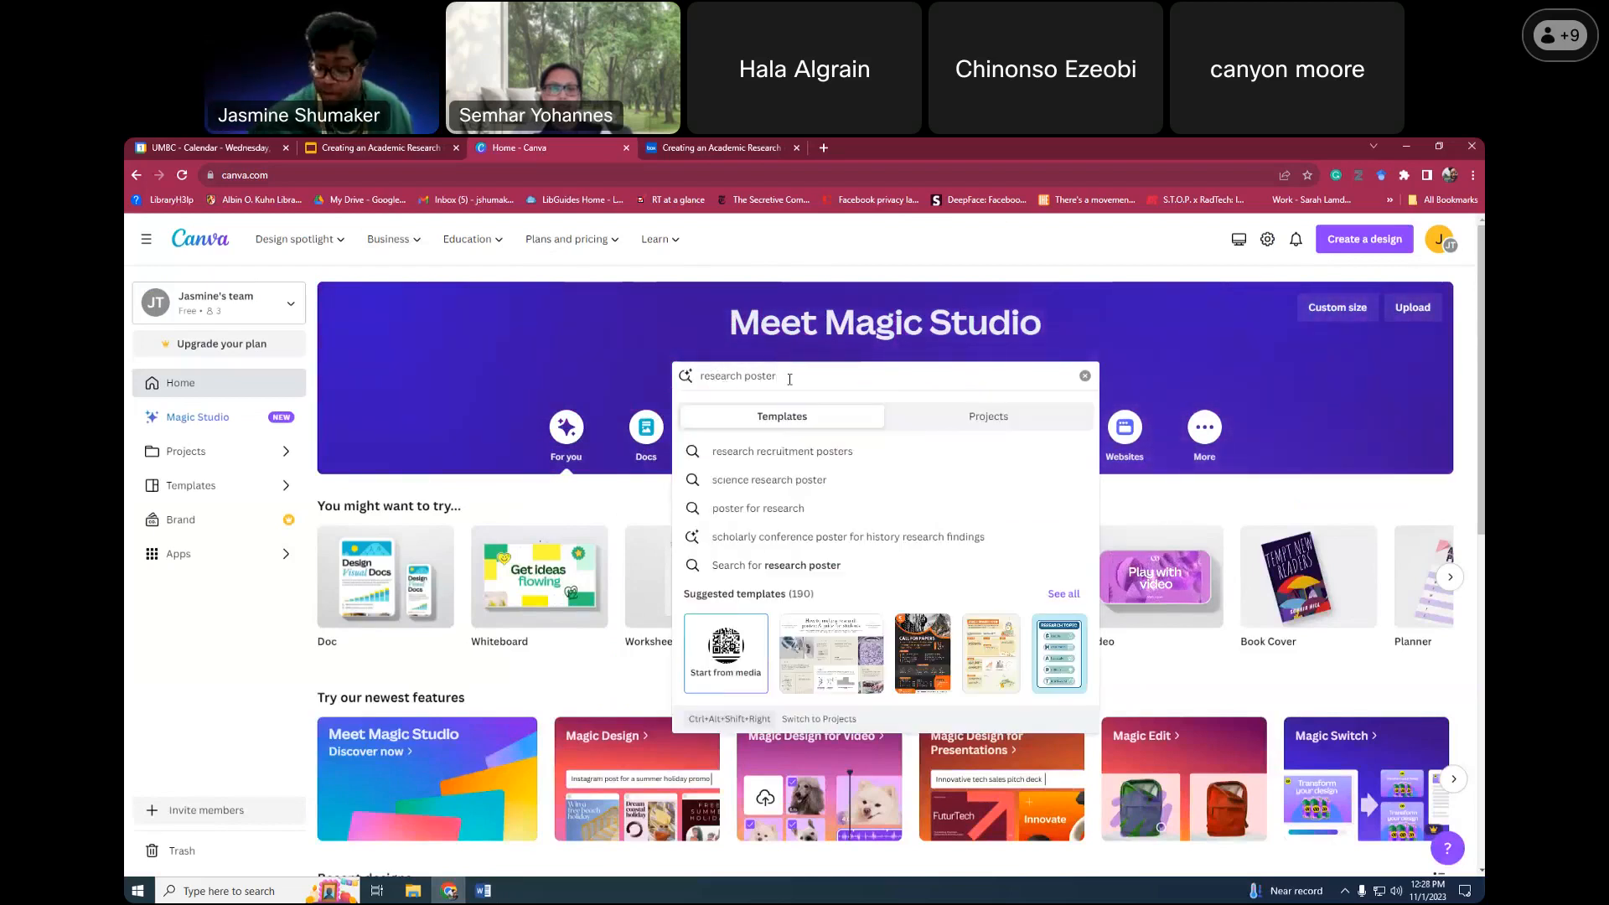
key("Return")
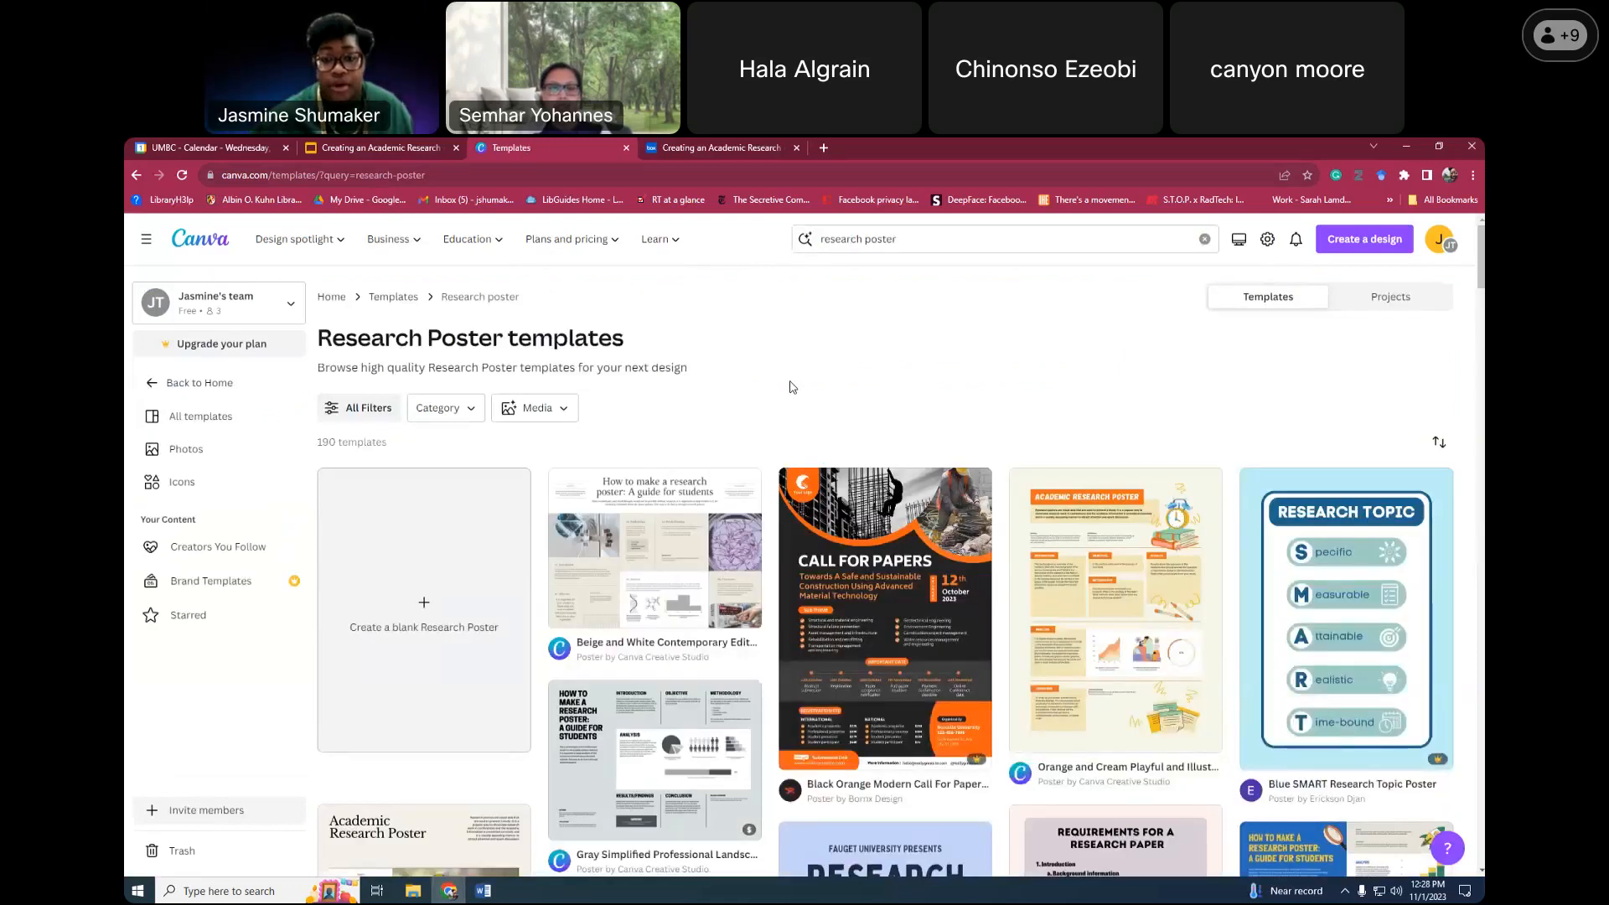
Look through the research poster templates, previewing the Beige and White Contemporary Editorial Landscape University Research Poster and closing the preview
scroll(792, 387, "down", 1)
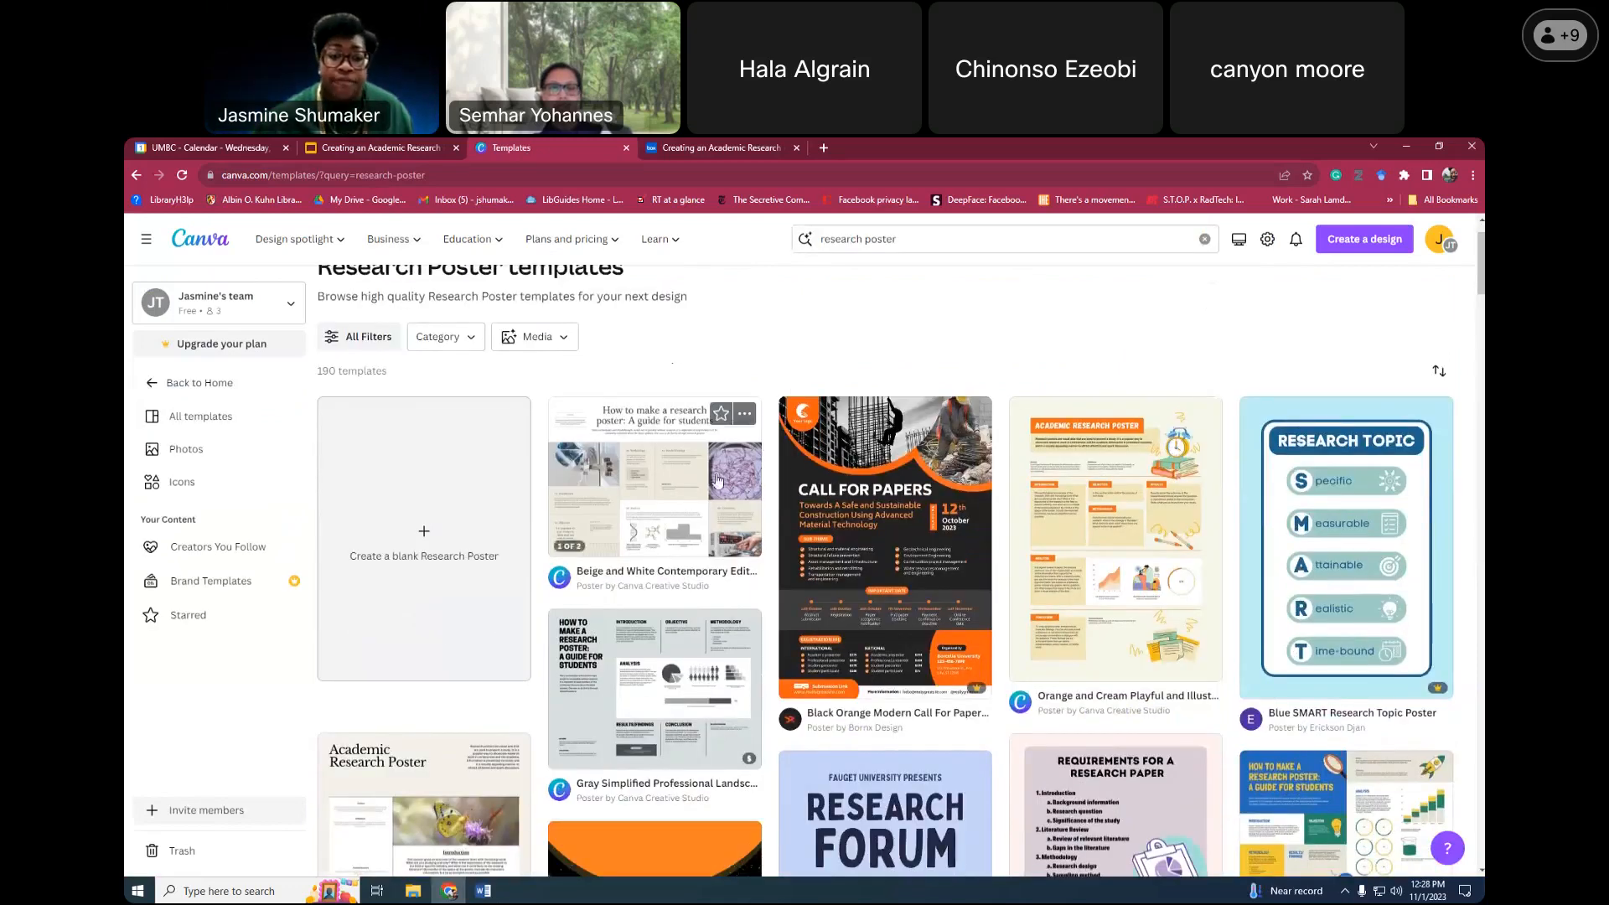
scroll(694, 503, "down", 1)
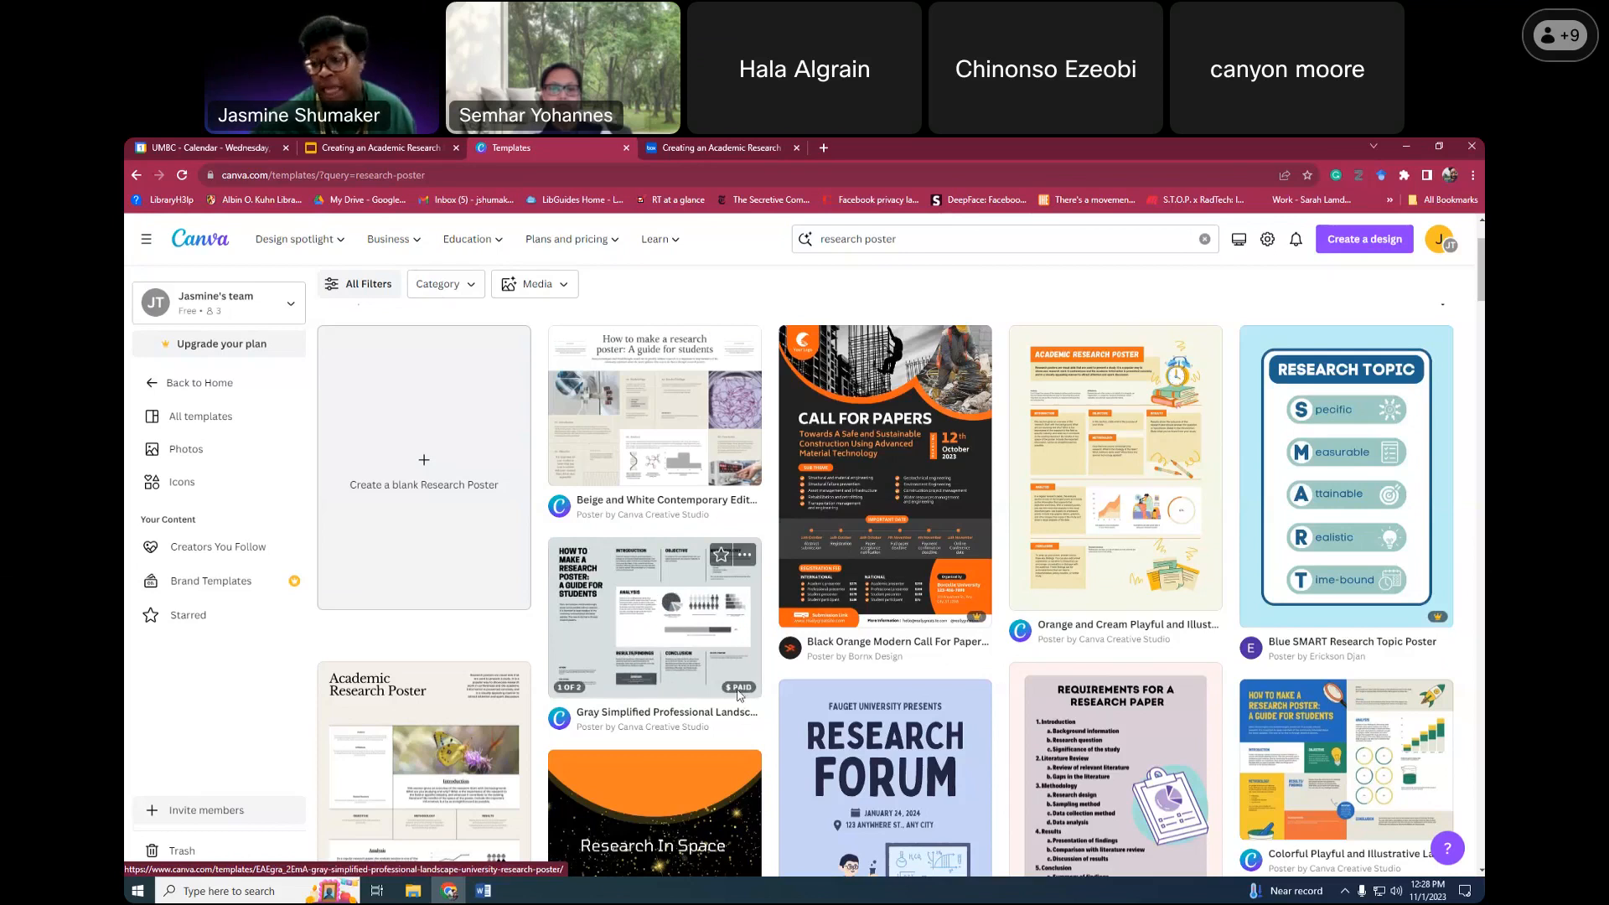
mouse_move(734, 692)
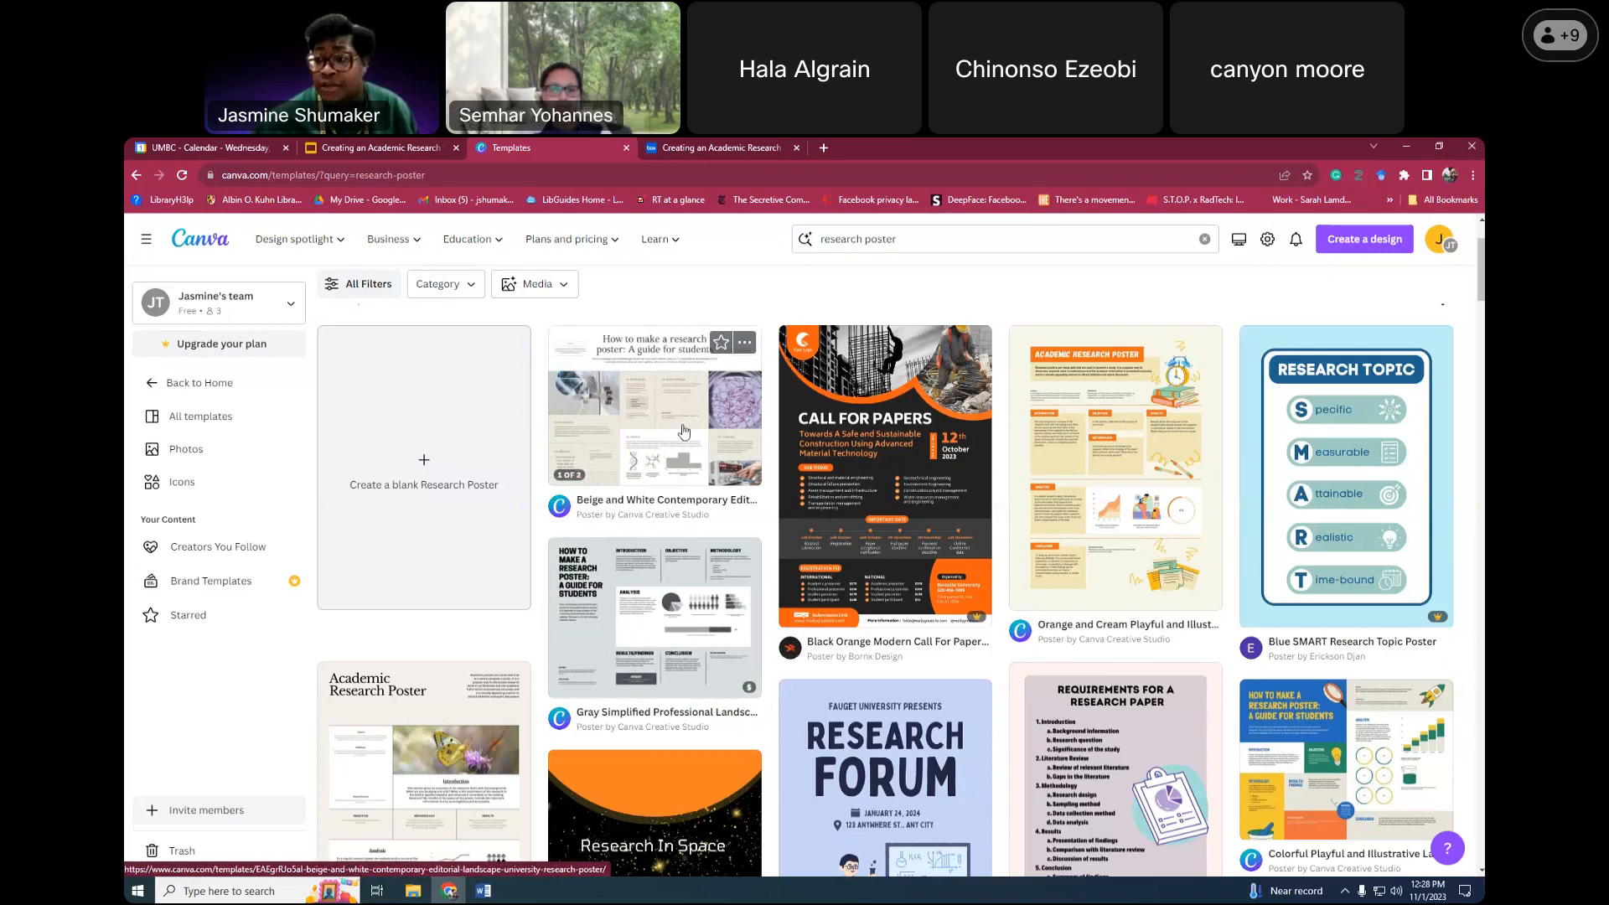
left_click(671, 393)
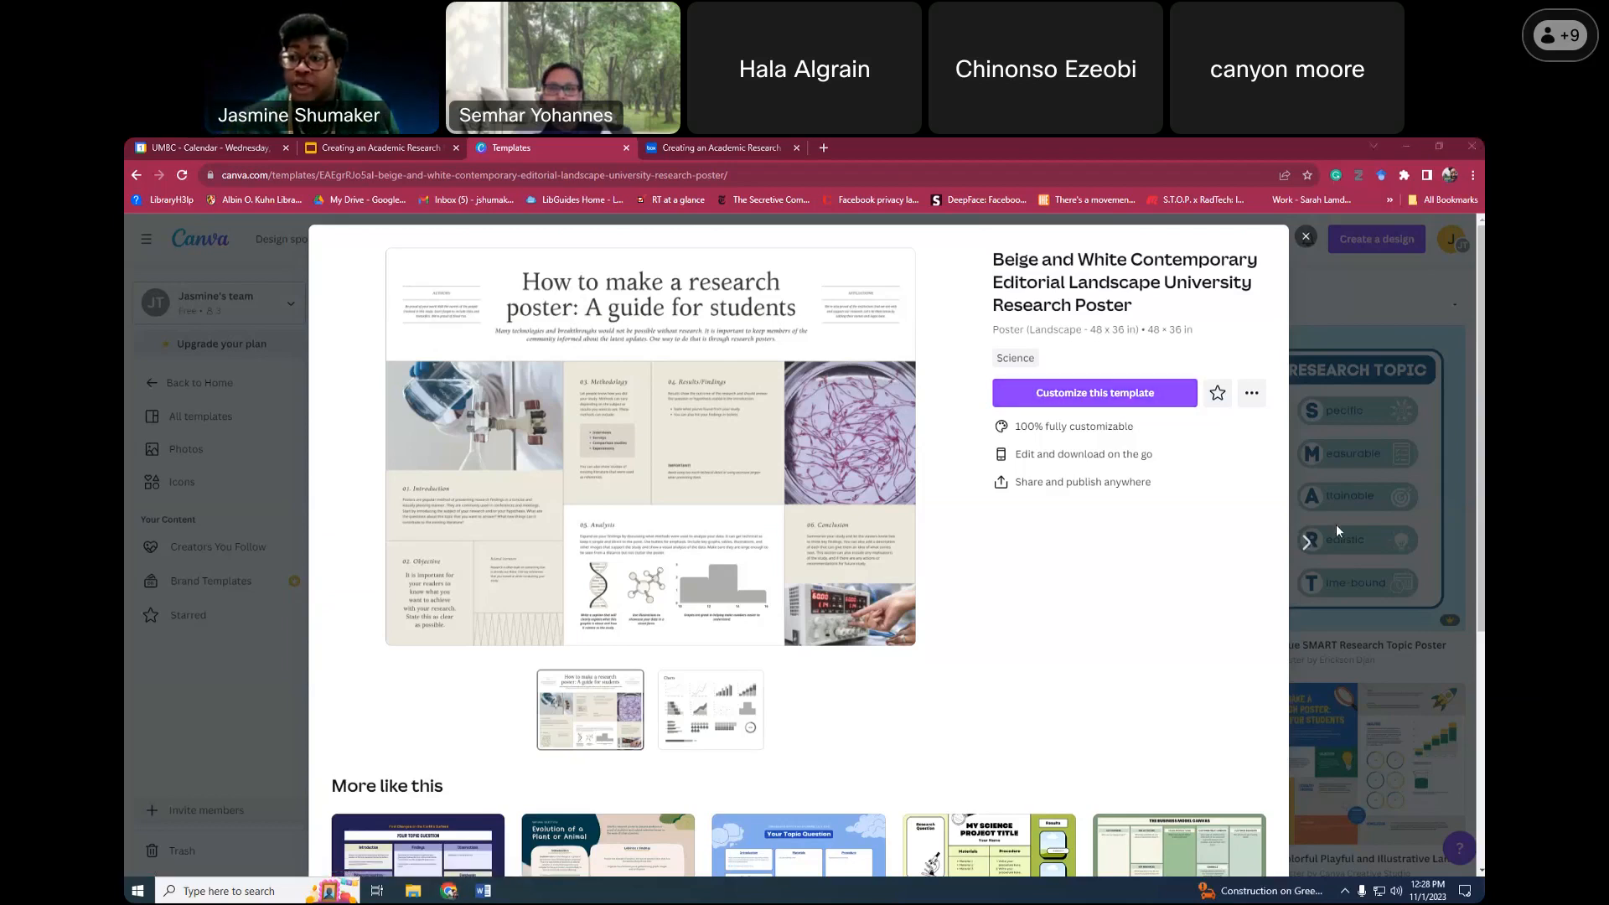
left_click(1389, 485)
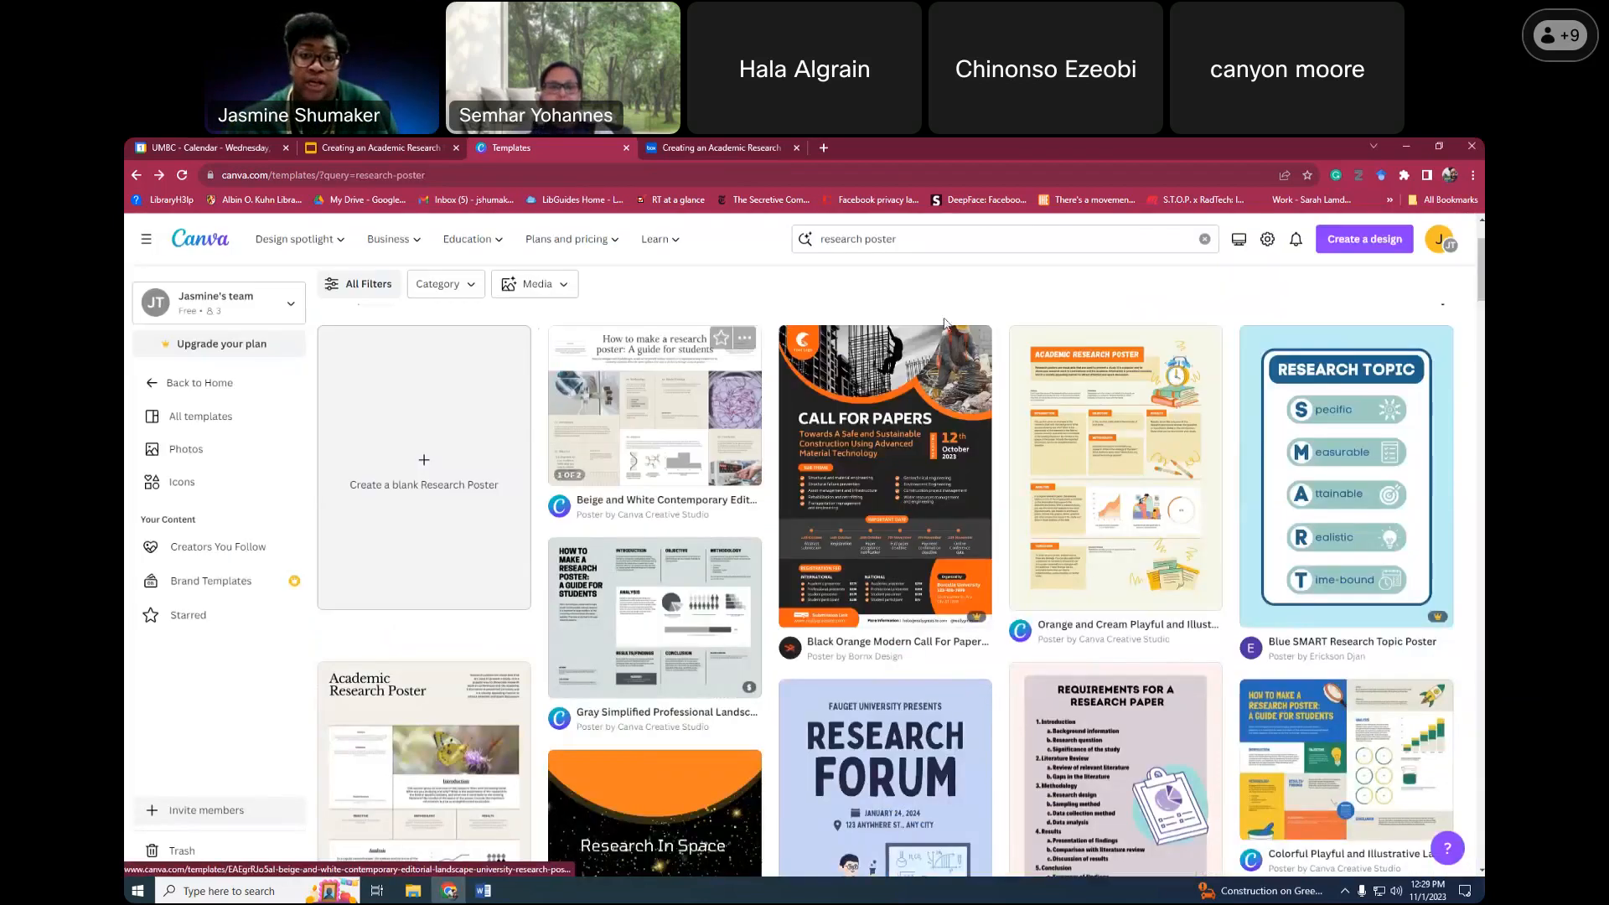
scroll(798, 429, "down", 1)
scroll(798, 429, "down", 5)
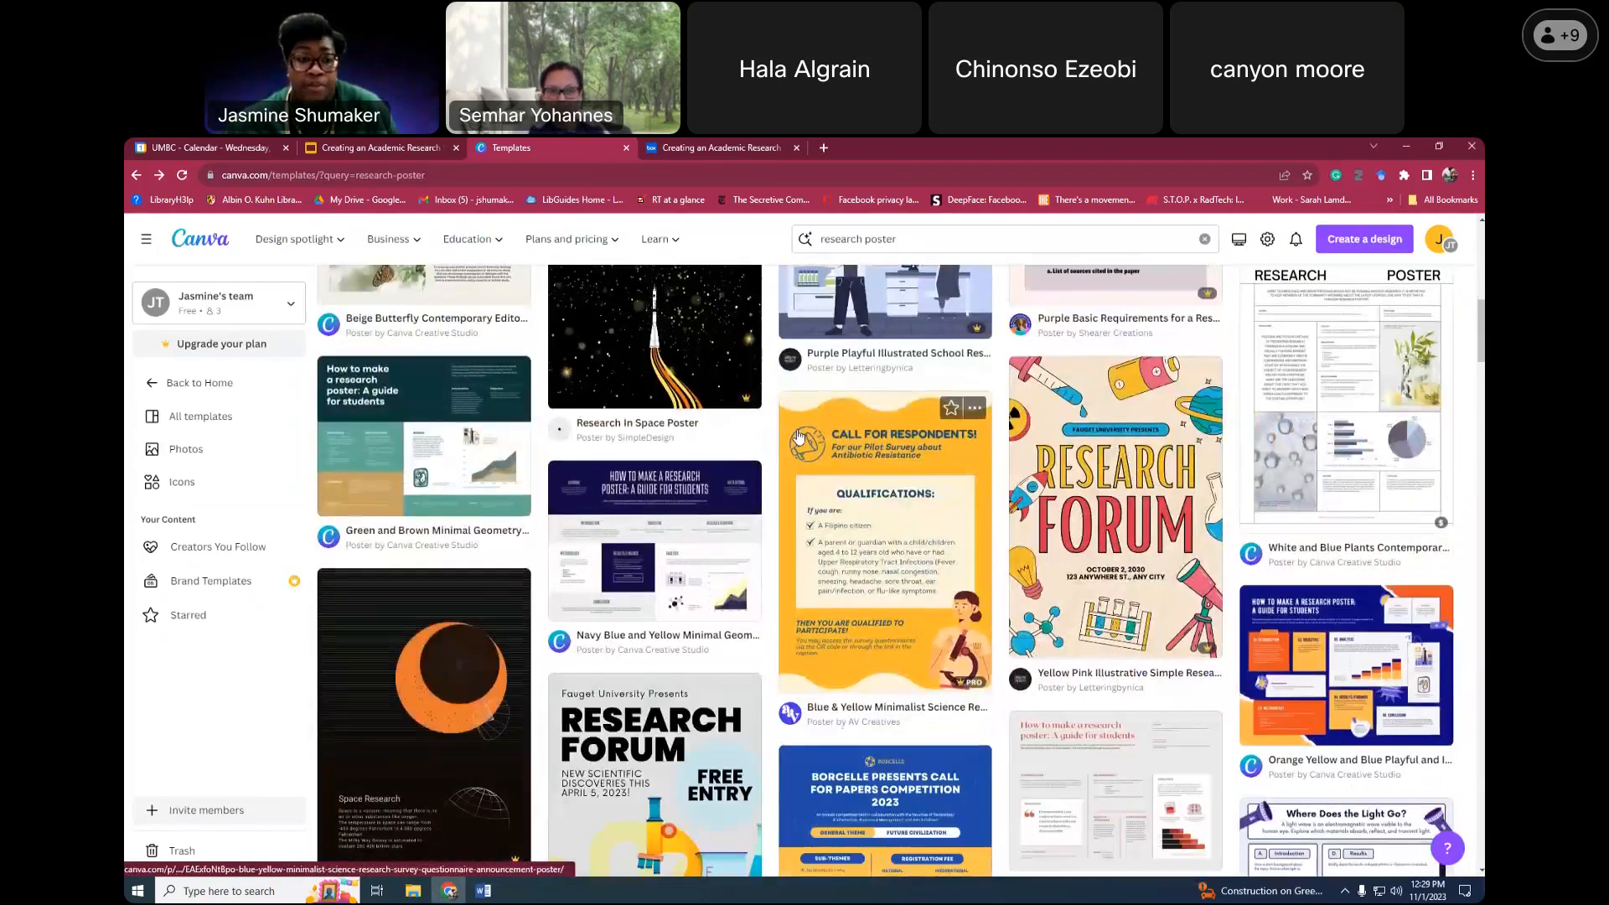
scroll(804, 410, "up", 6)
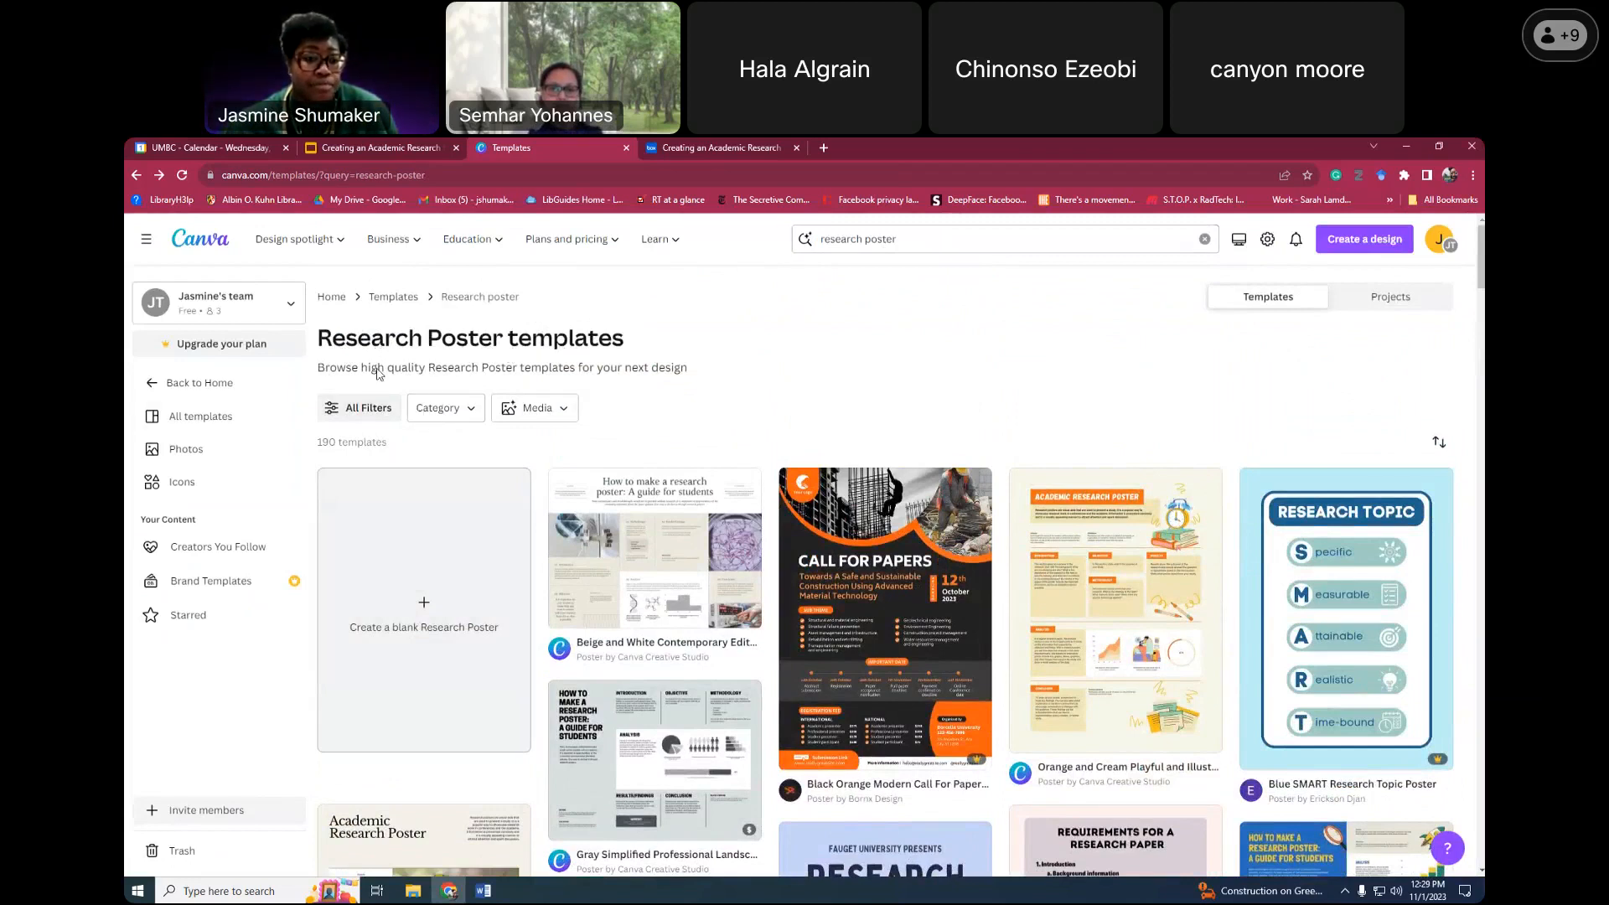
Filter the research poster templates by the Free price option and browse the filtered designs
left_click(362, 407)
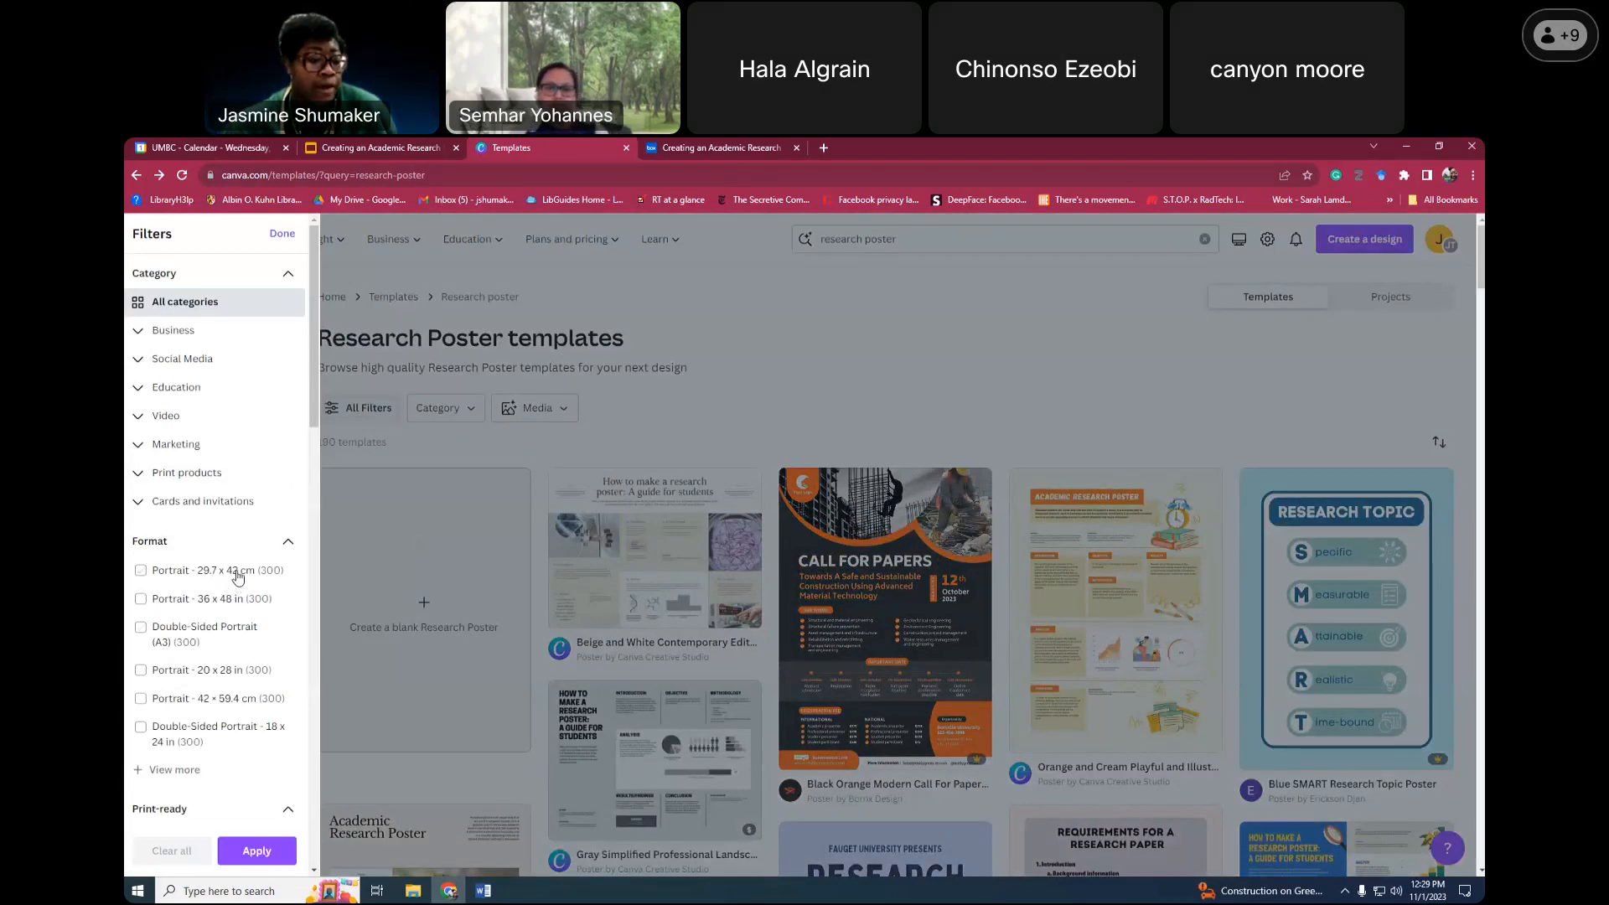
left_click(219, 699)
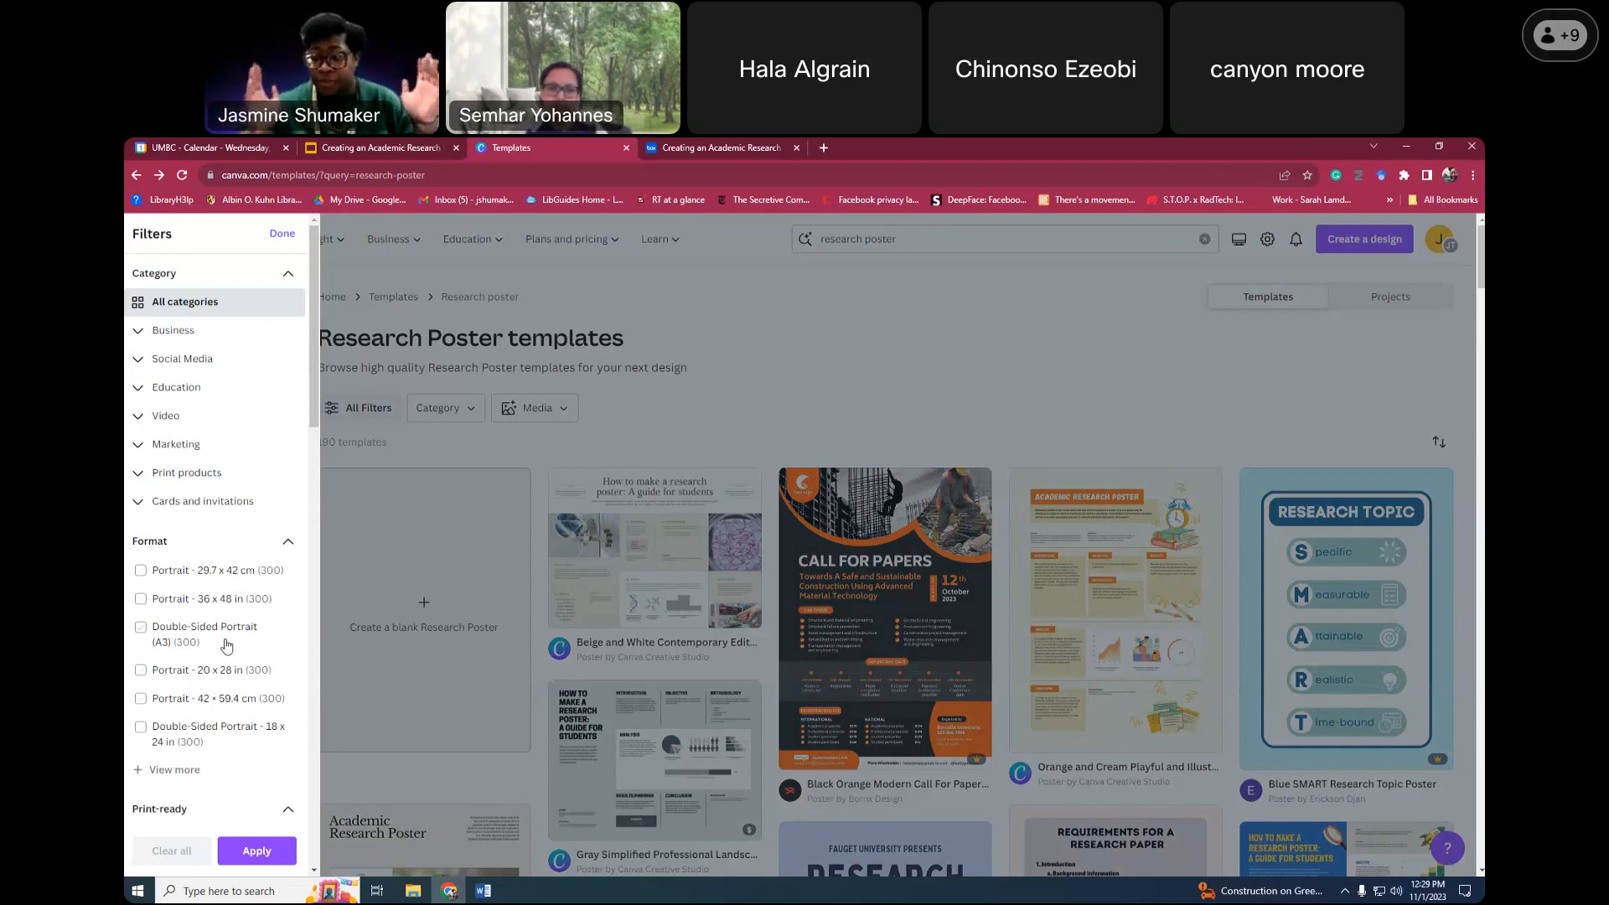
scroll(226, 645, "down", 10)
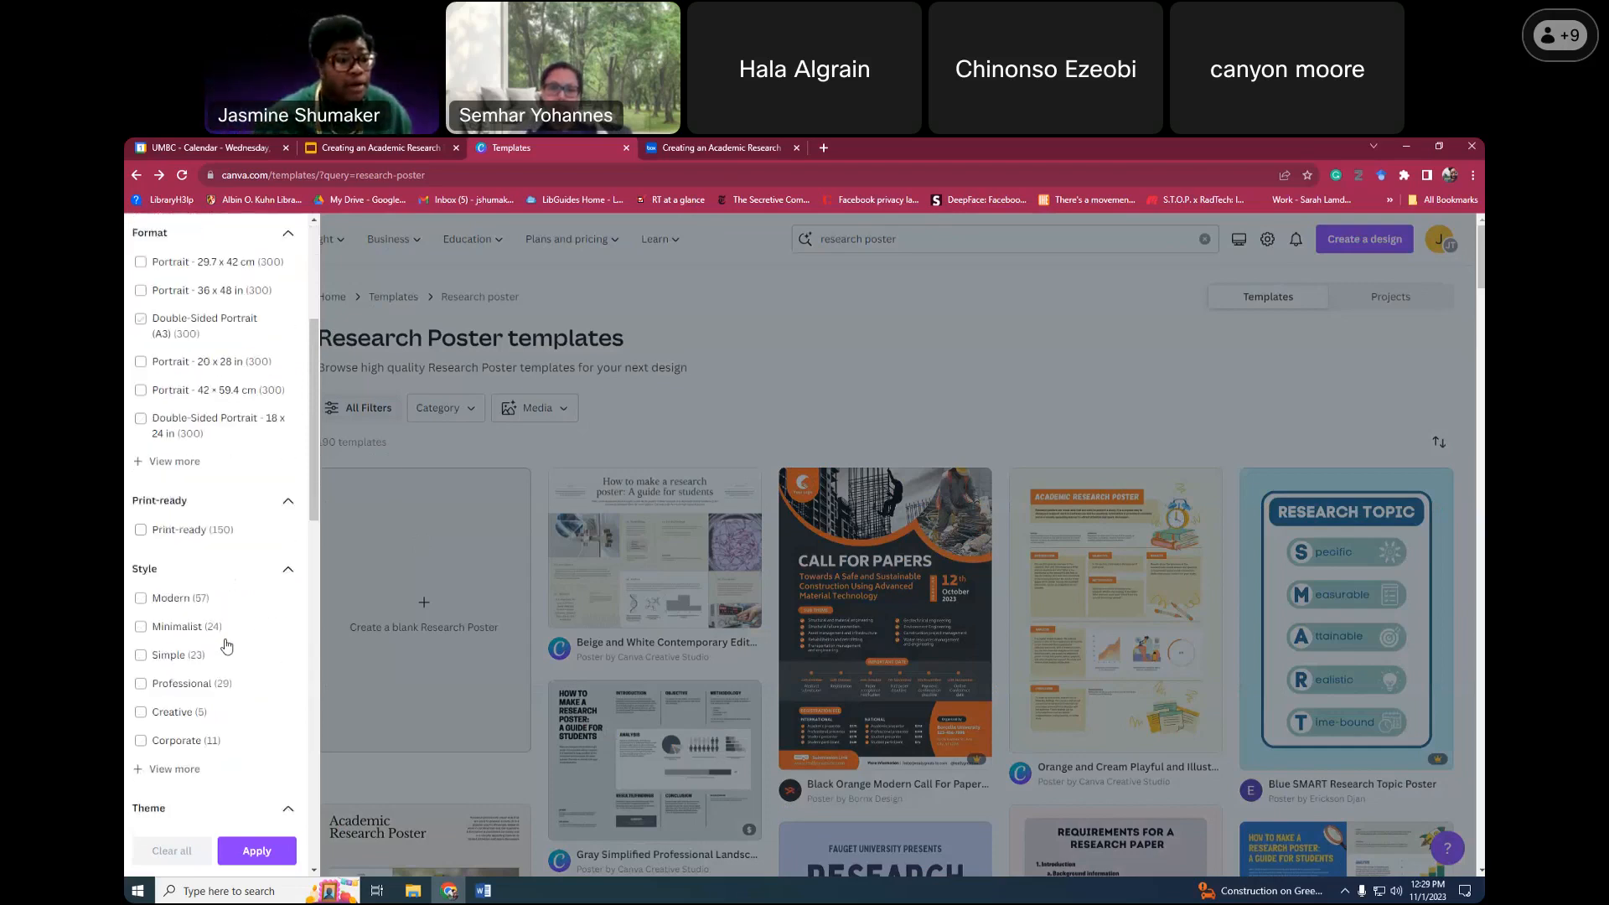
scroll(226, 645, "down", 4)
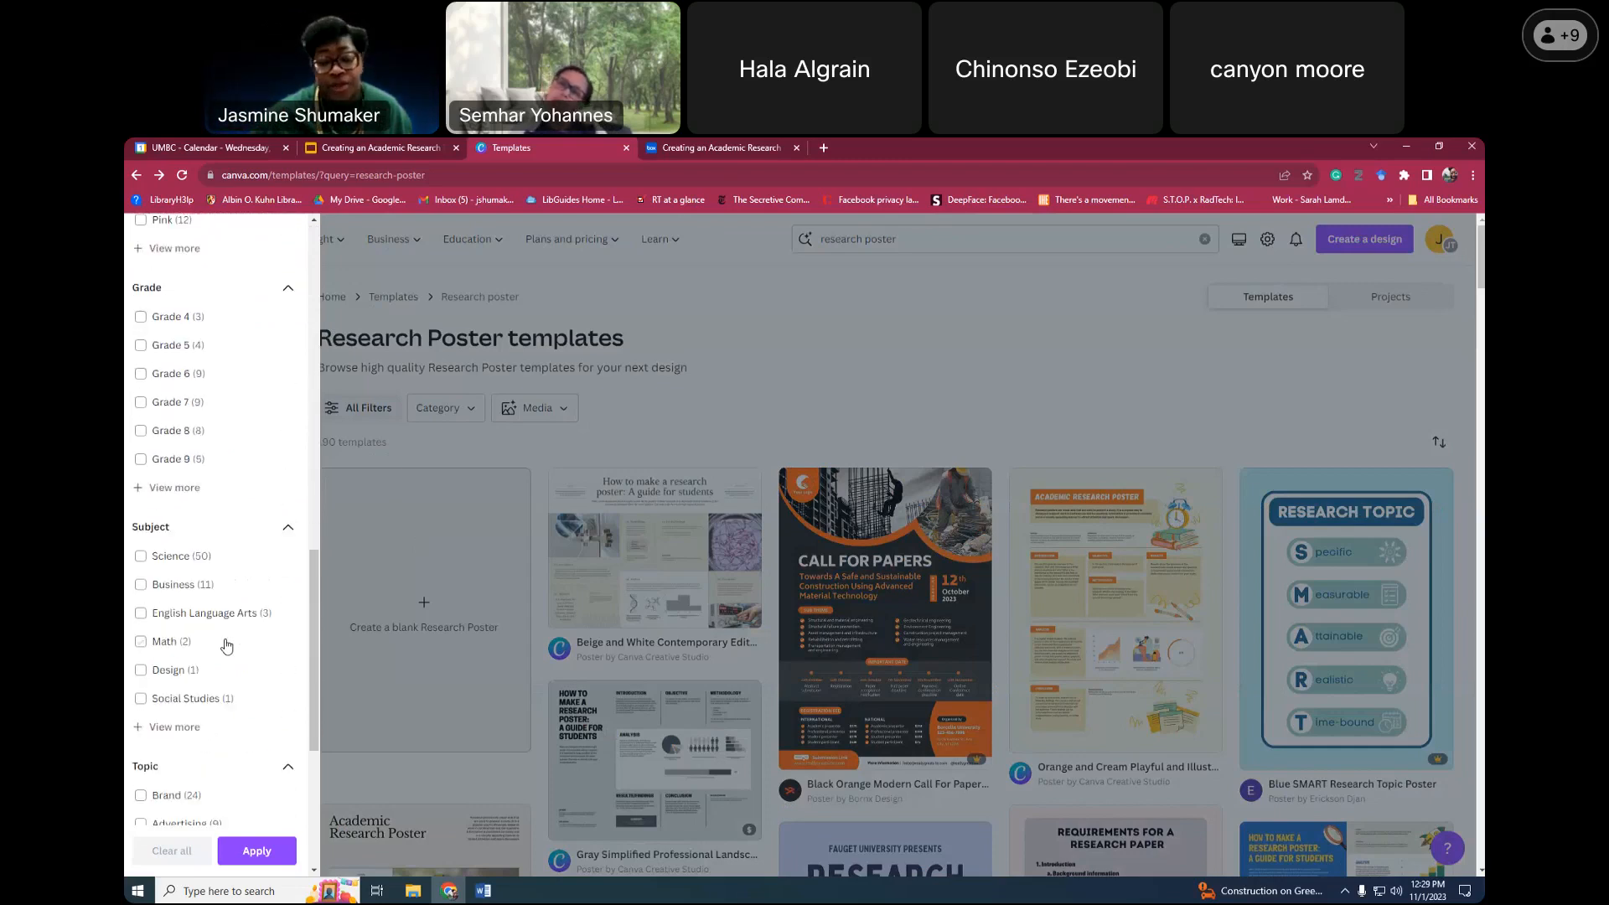
scroll(226, 645, "down", 1)
scroll(226, 645, "down", 3)
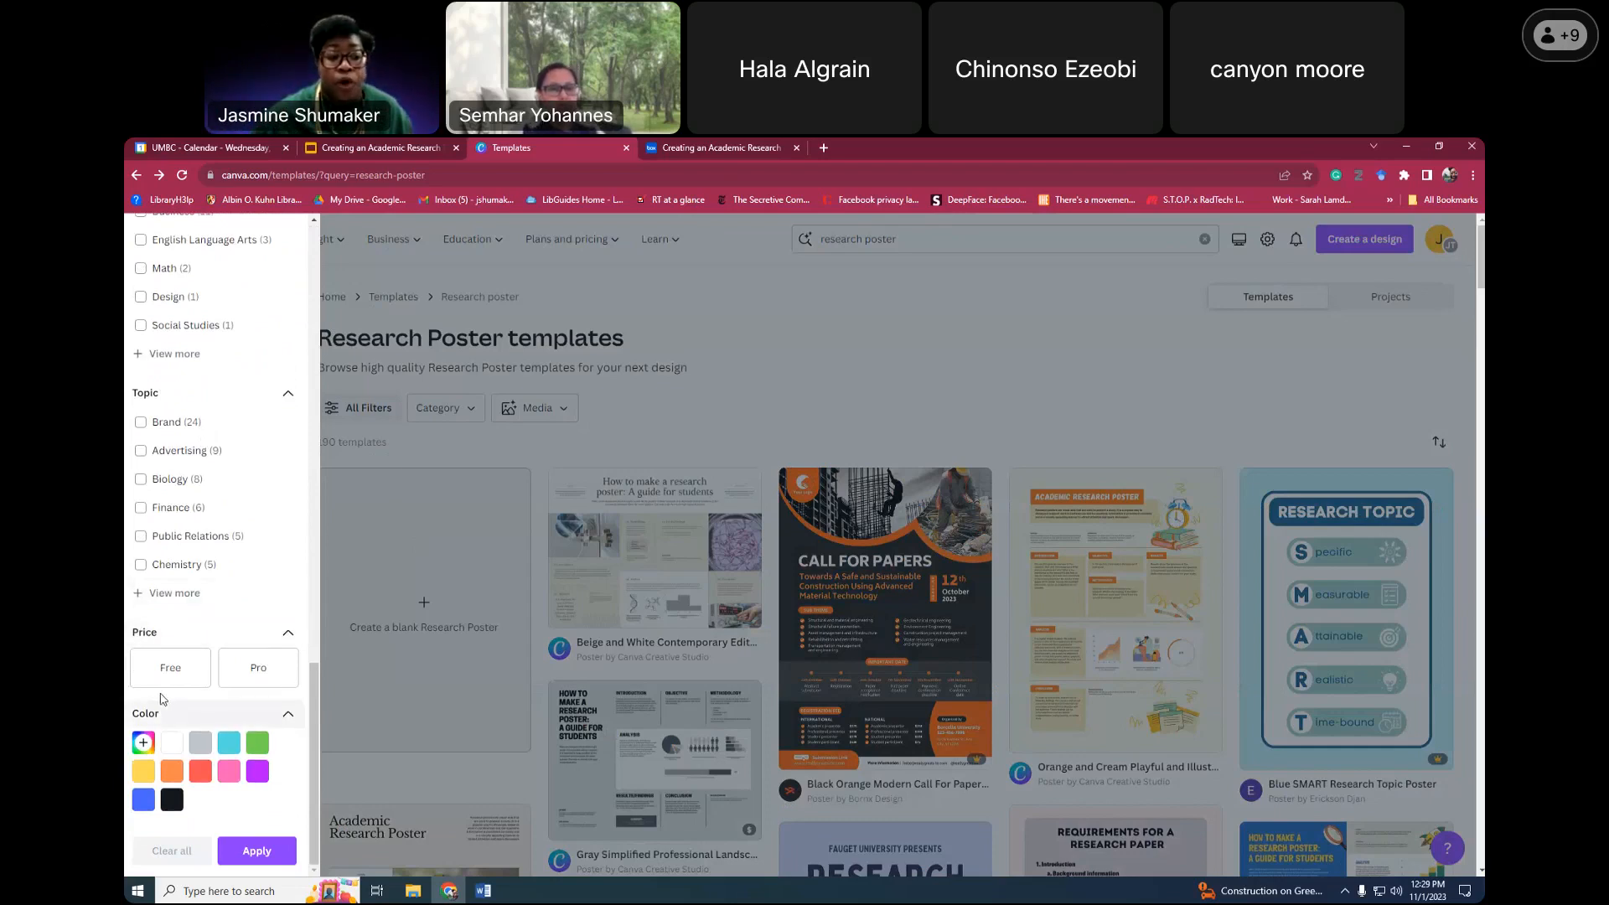
left_click(173, 675)
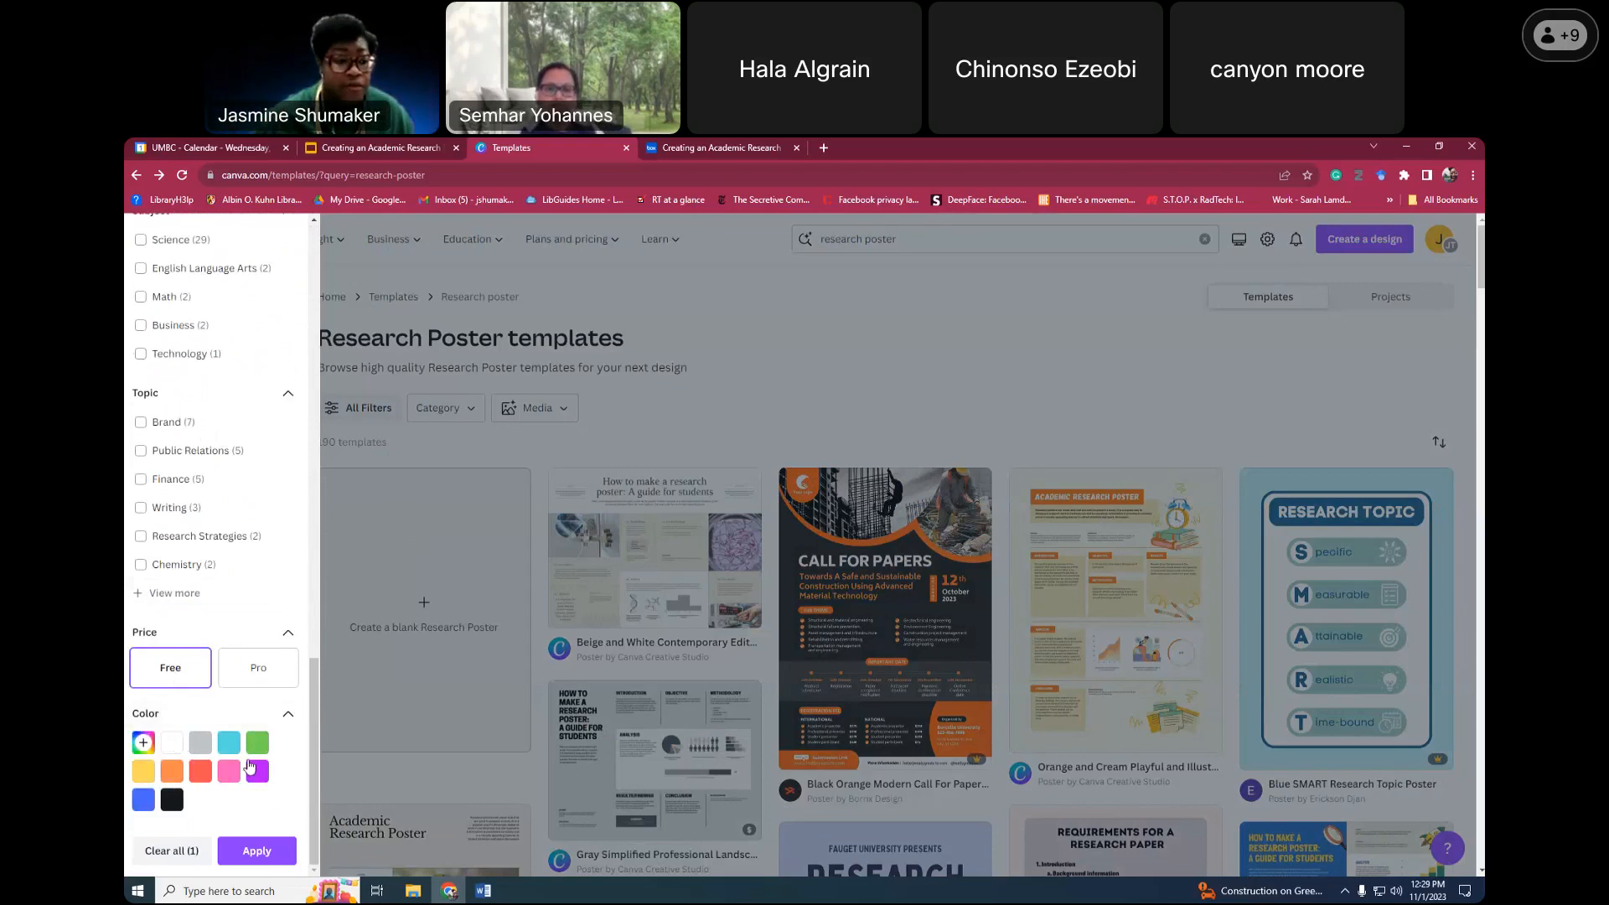
left_click(257, 851)
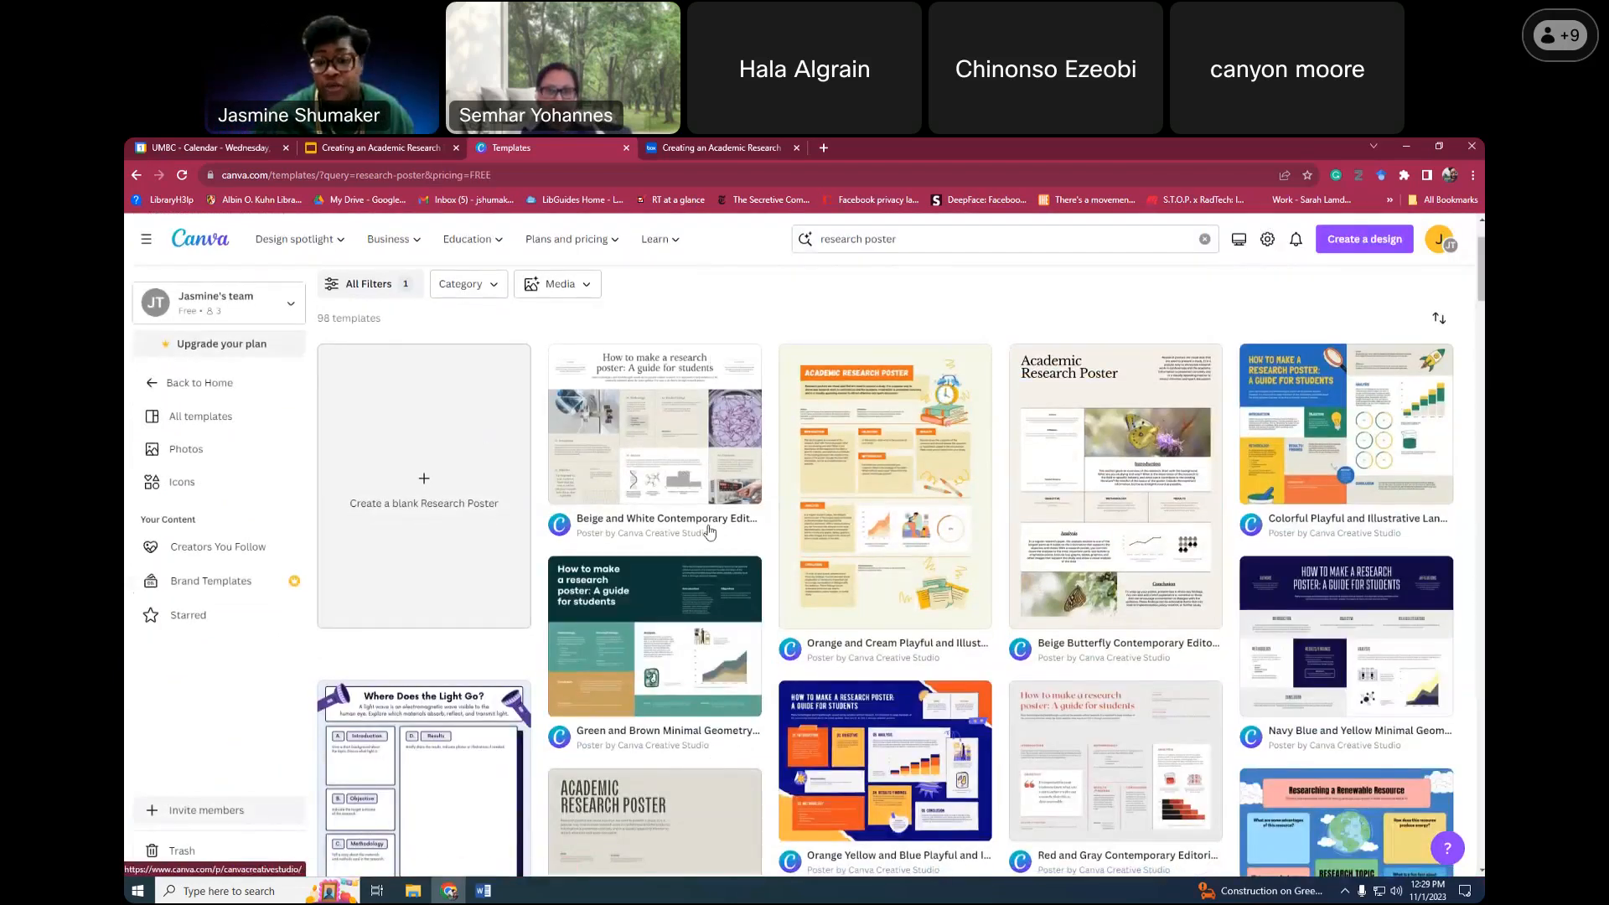
scroll(708, 532, "down", 2)
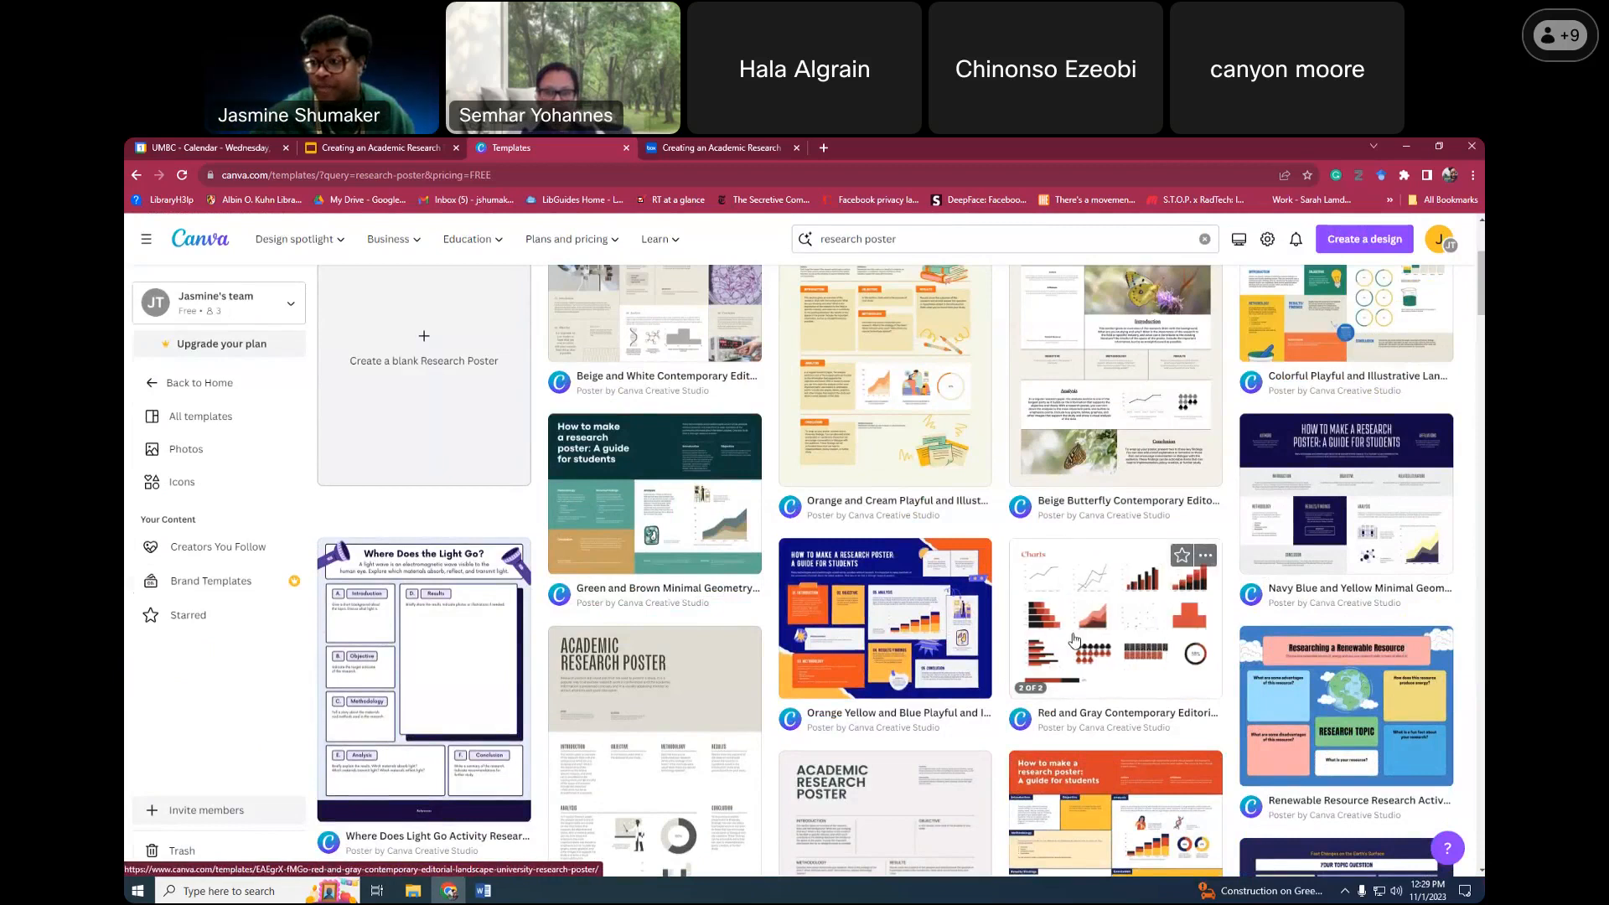
scroll(1075, 622, "down", 3)
scroll(1075, 643, "up", 6)
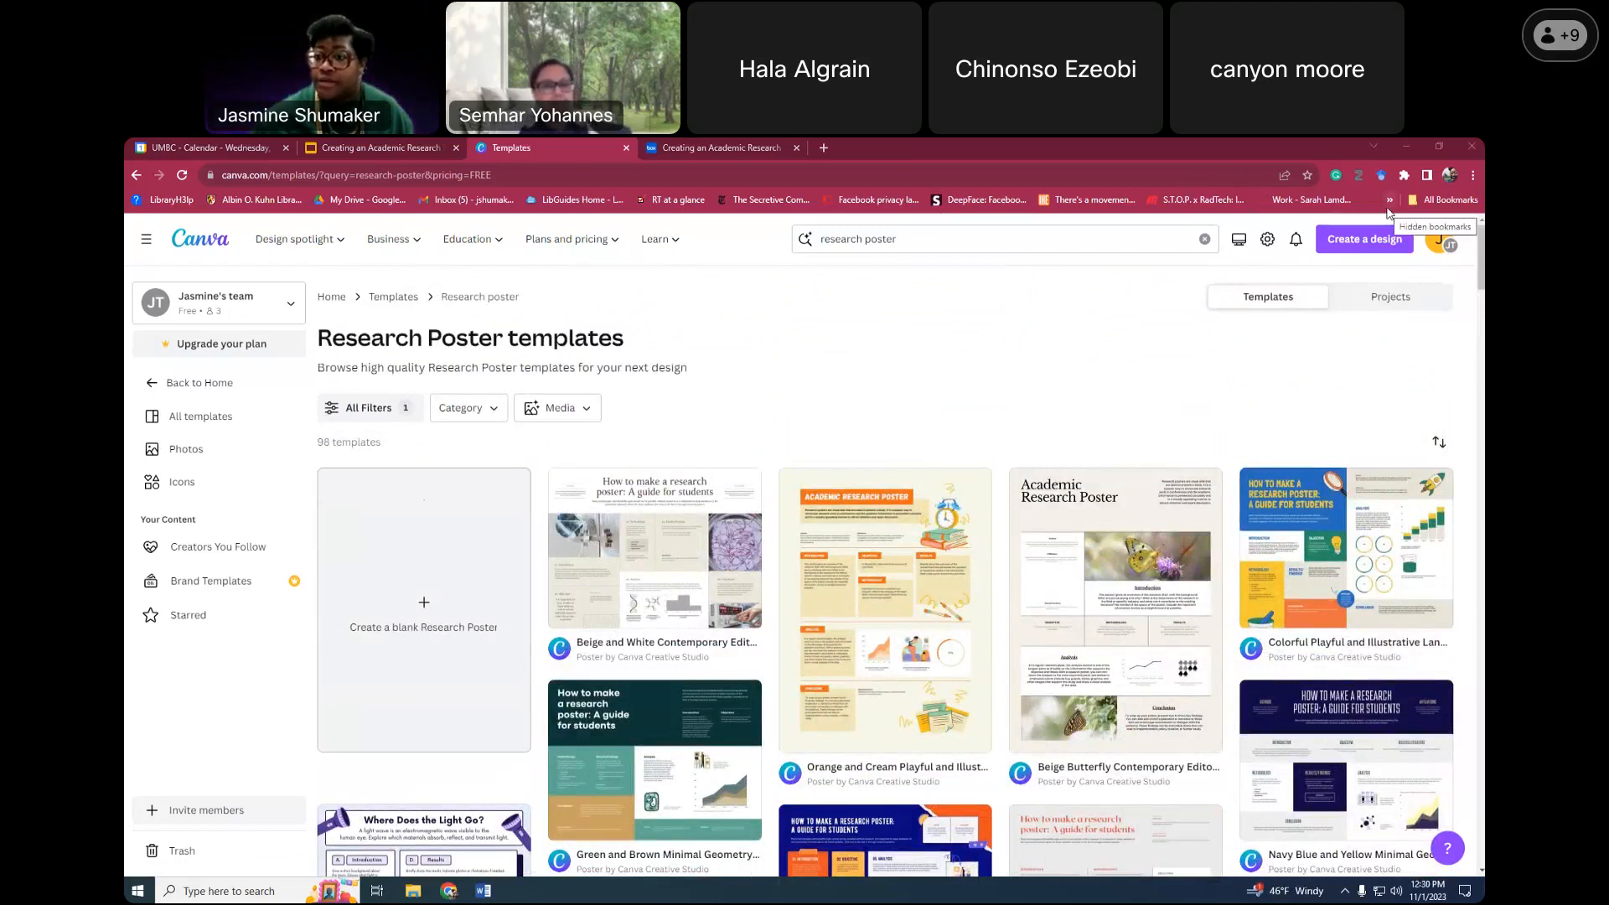
Return to the Canva home page and search for "research poster" templates again
left_click(216, 242)
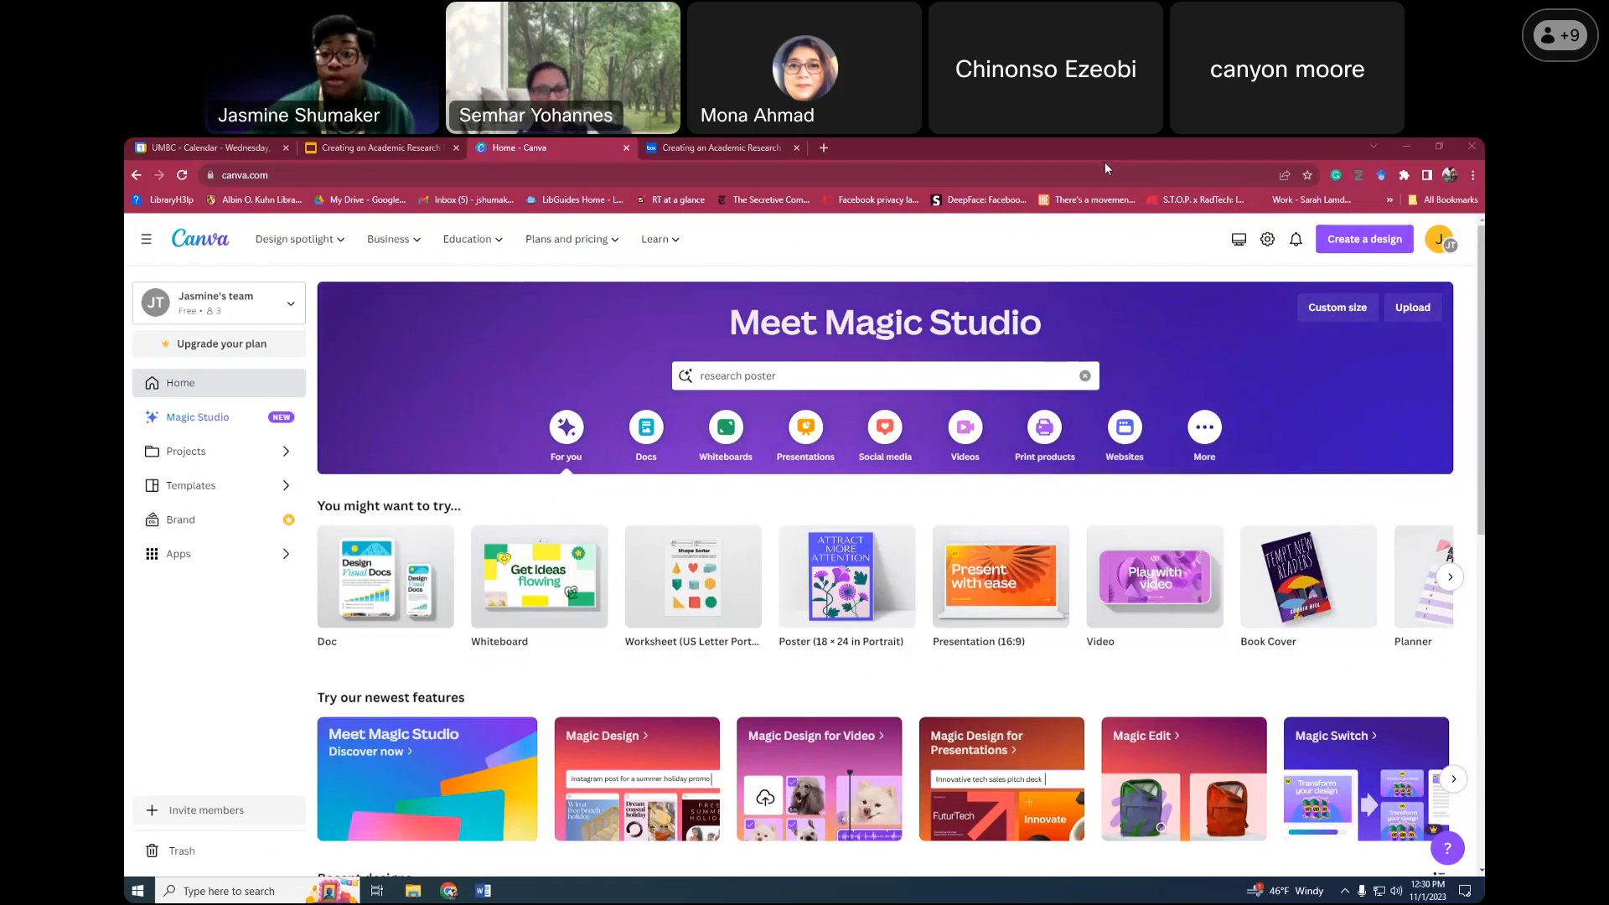
left_click(776, 375)
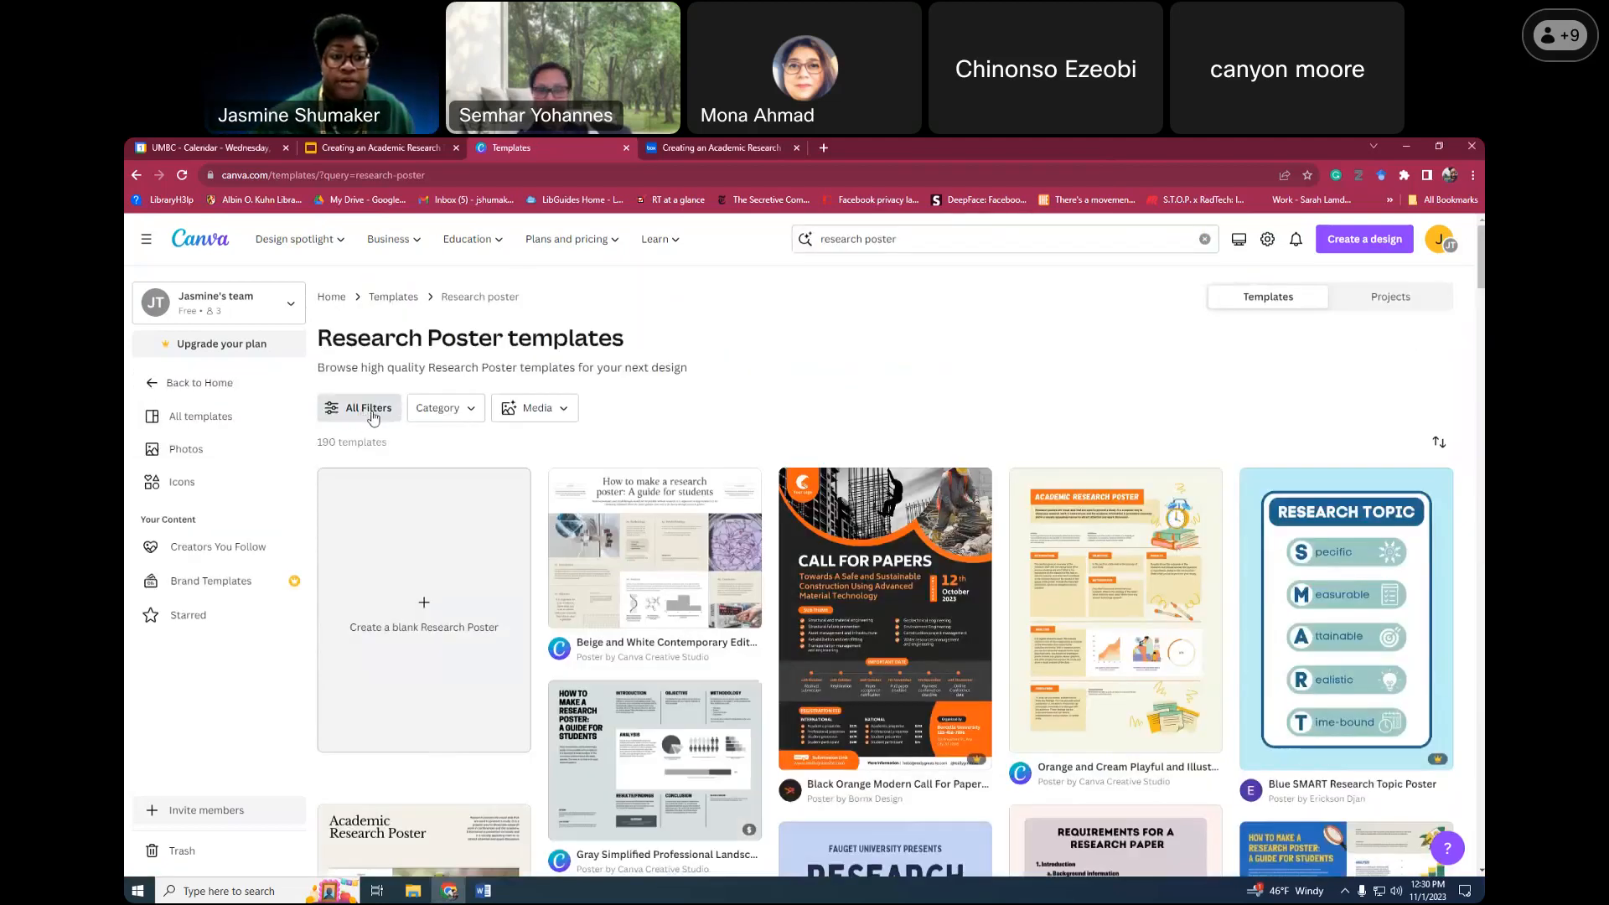
Review the template filter options, including format, style, theme, grade, subject, topic, price and color, without applying any
left_click(368, 410)
scroll(267, 461, "down", 10)
scroll(266, 461, "down", 7)
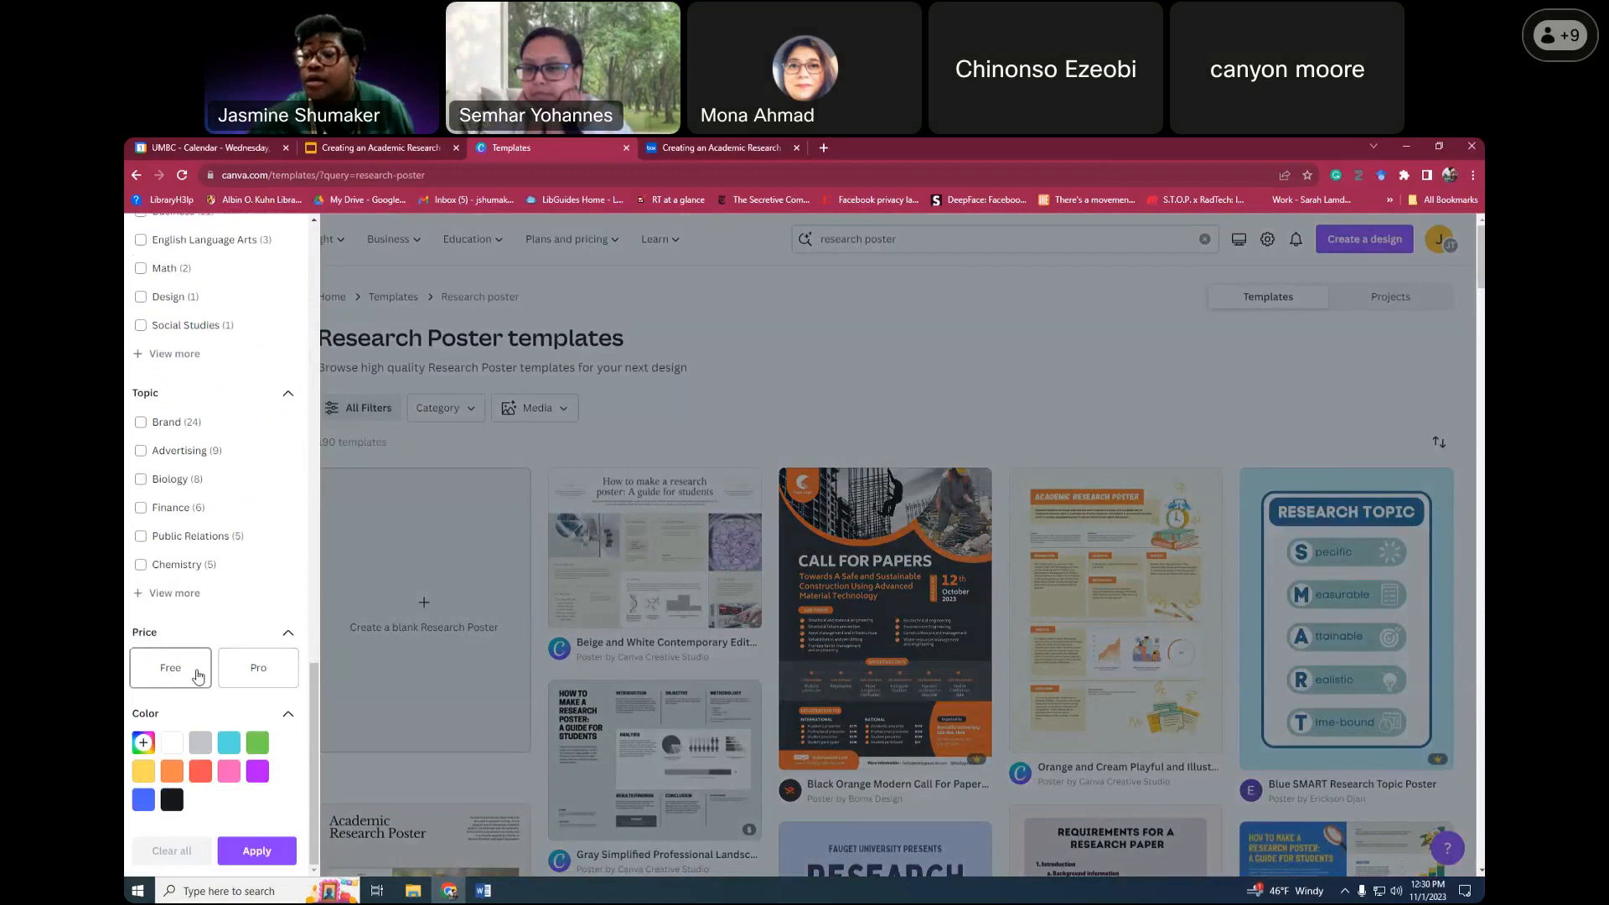
scroll(203, 654, "down", 4)
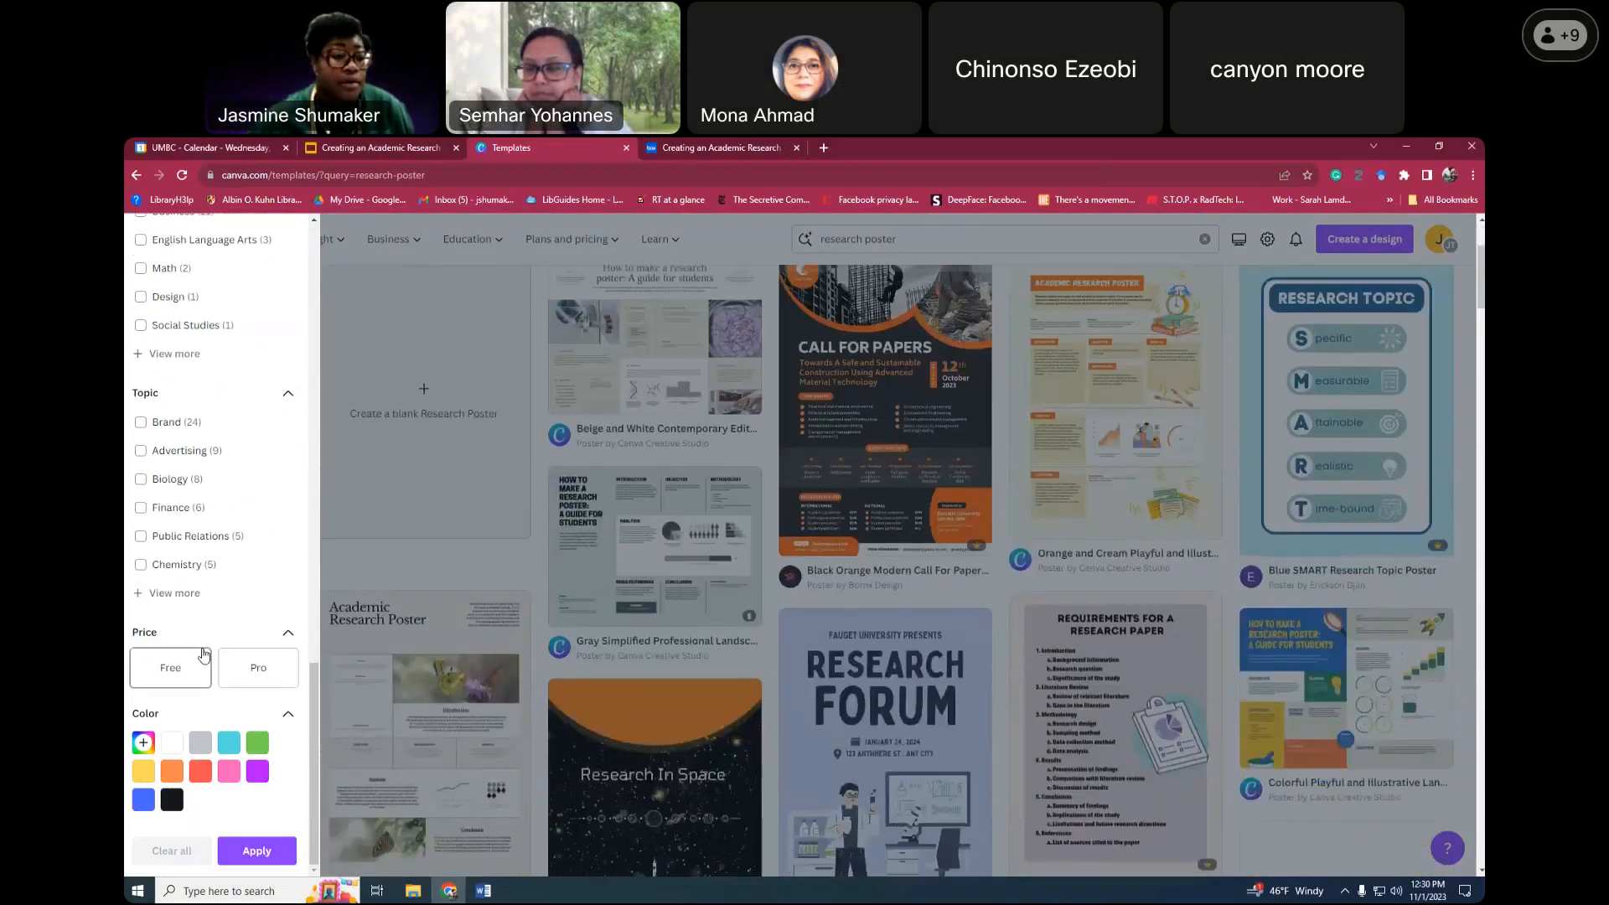
scroll(205, 657, "up", 5)
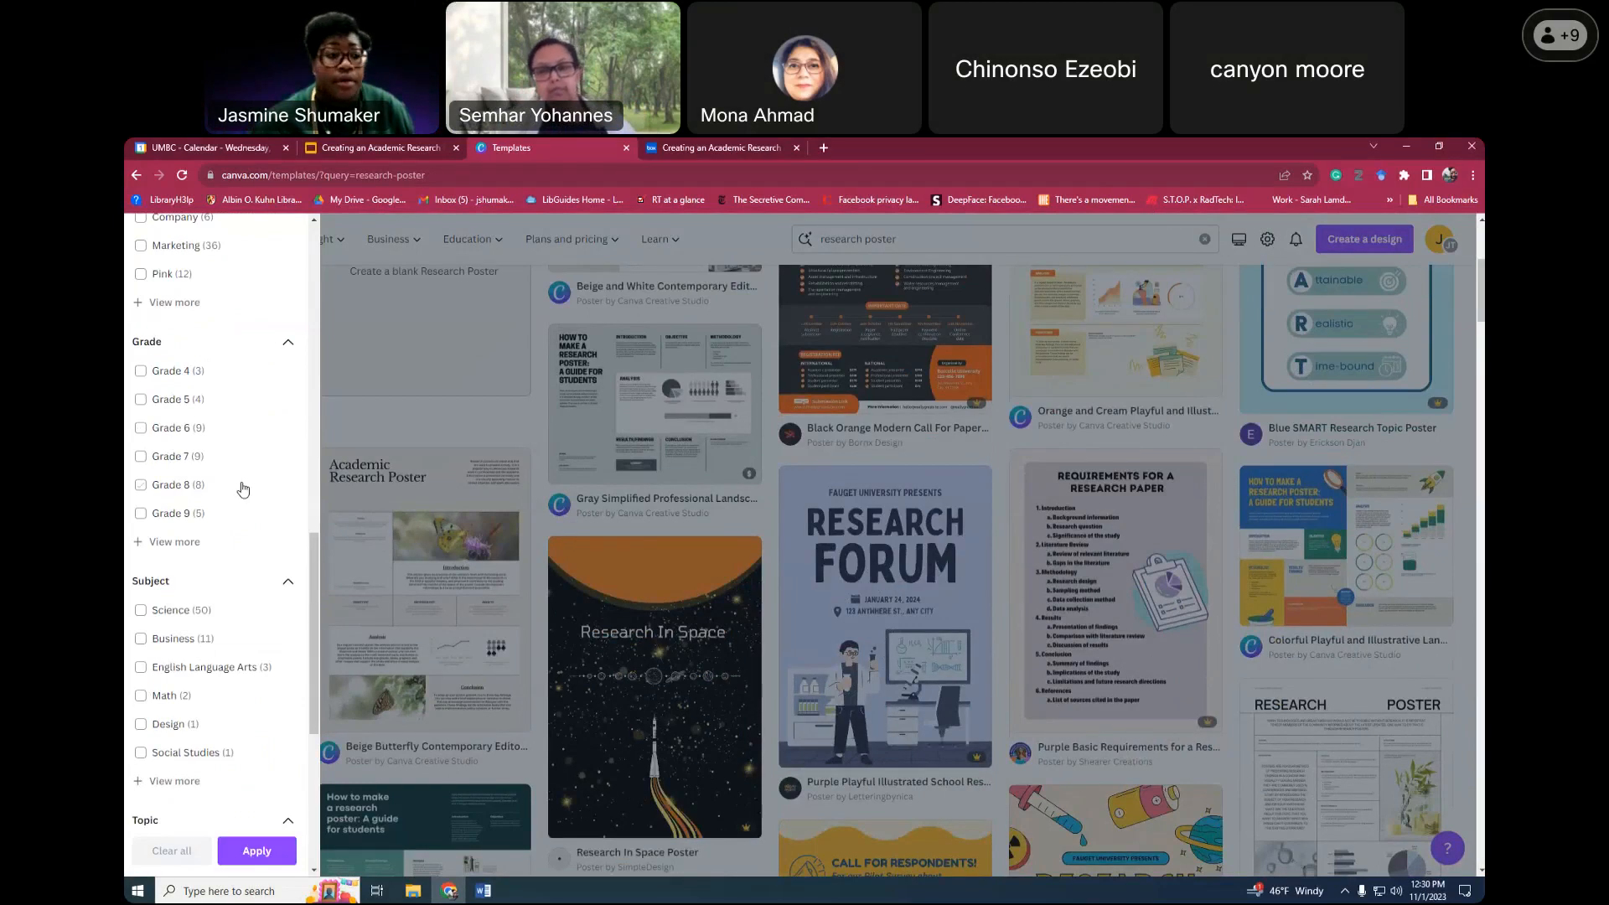
scroll(242, 489, "down", 3)
left_click(501, 379)
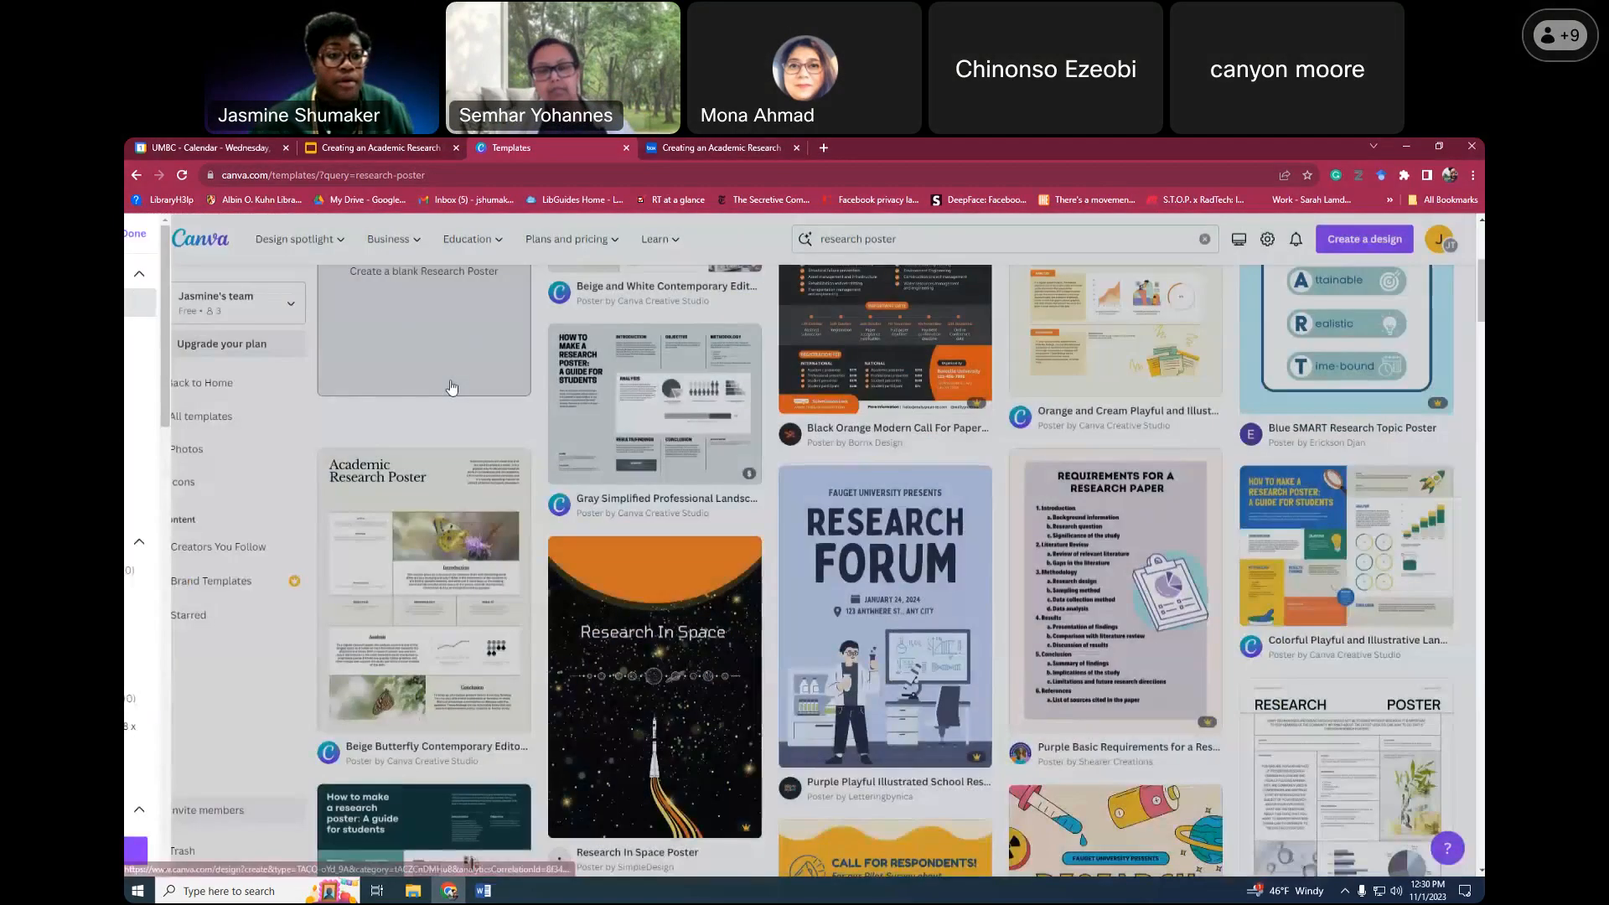
scroll(449, 388, "up", 5)
left_click(360, 417)
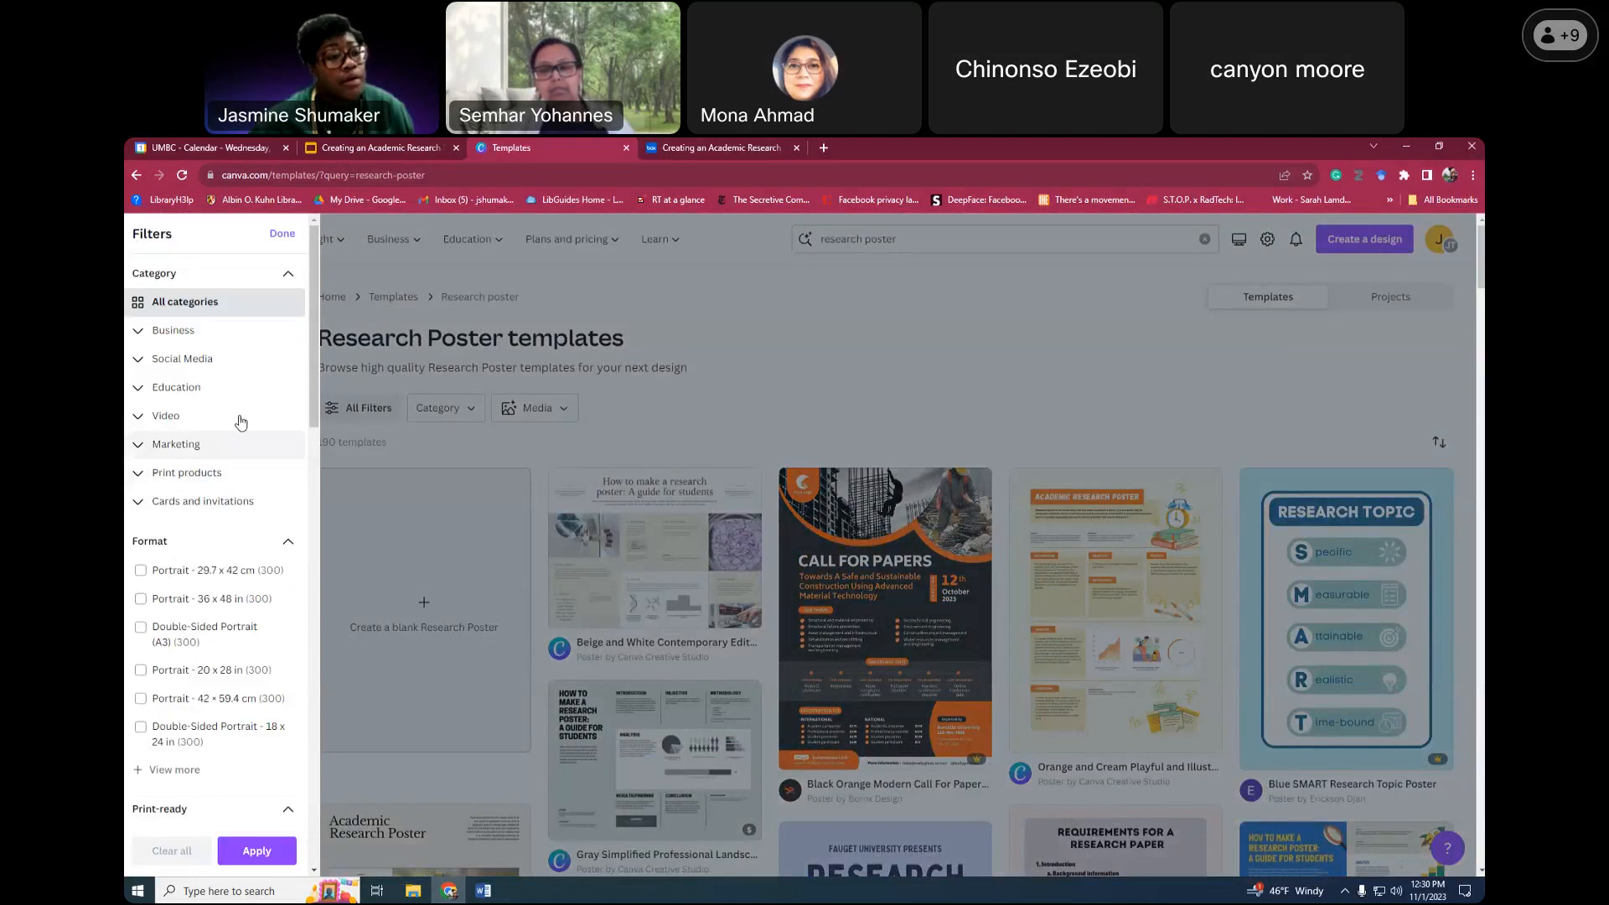
scroll(240, 422, "down", 3)
scroll(241, 422, "down", 10)
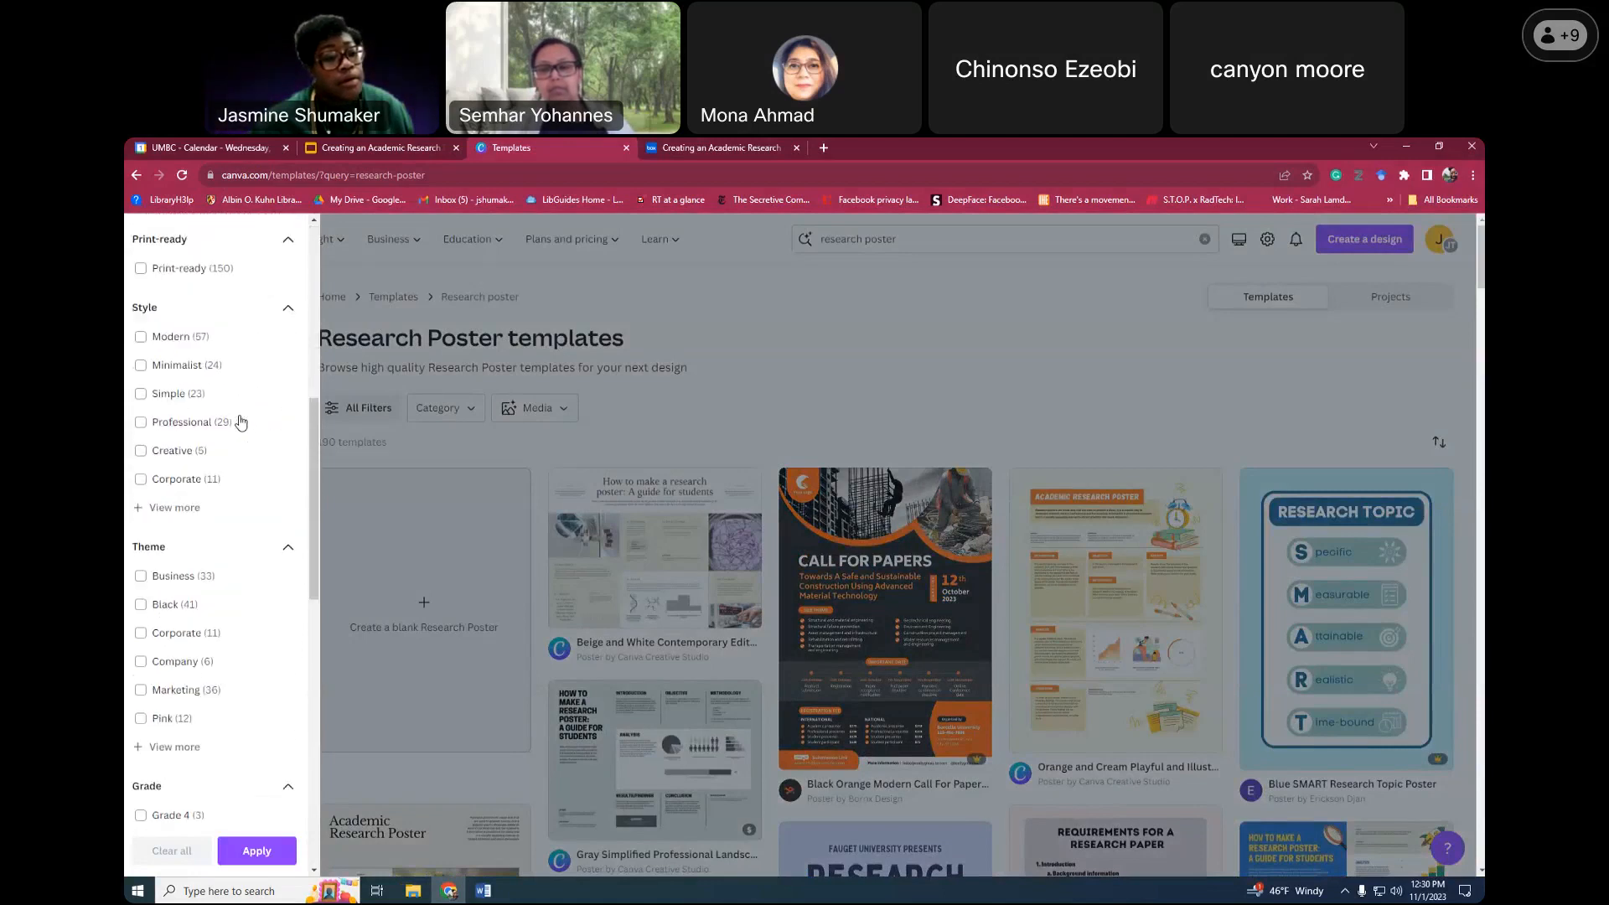
scroll(240, 422, "down", 3)
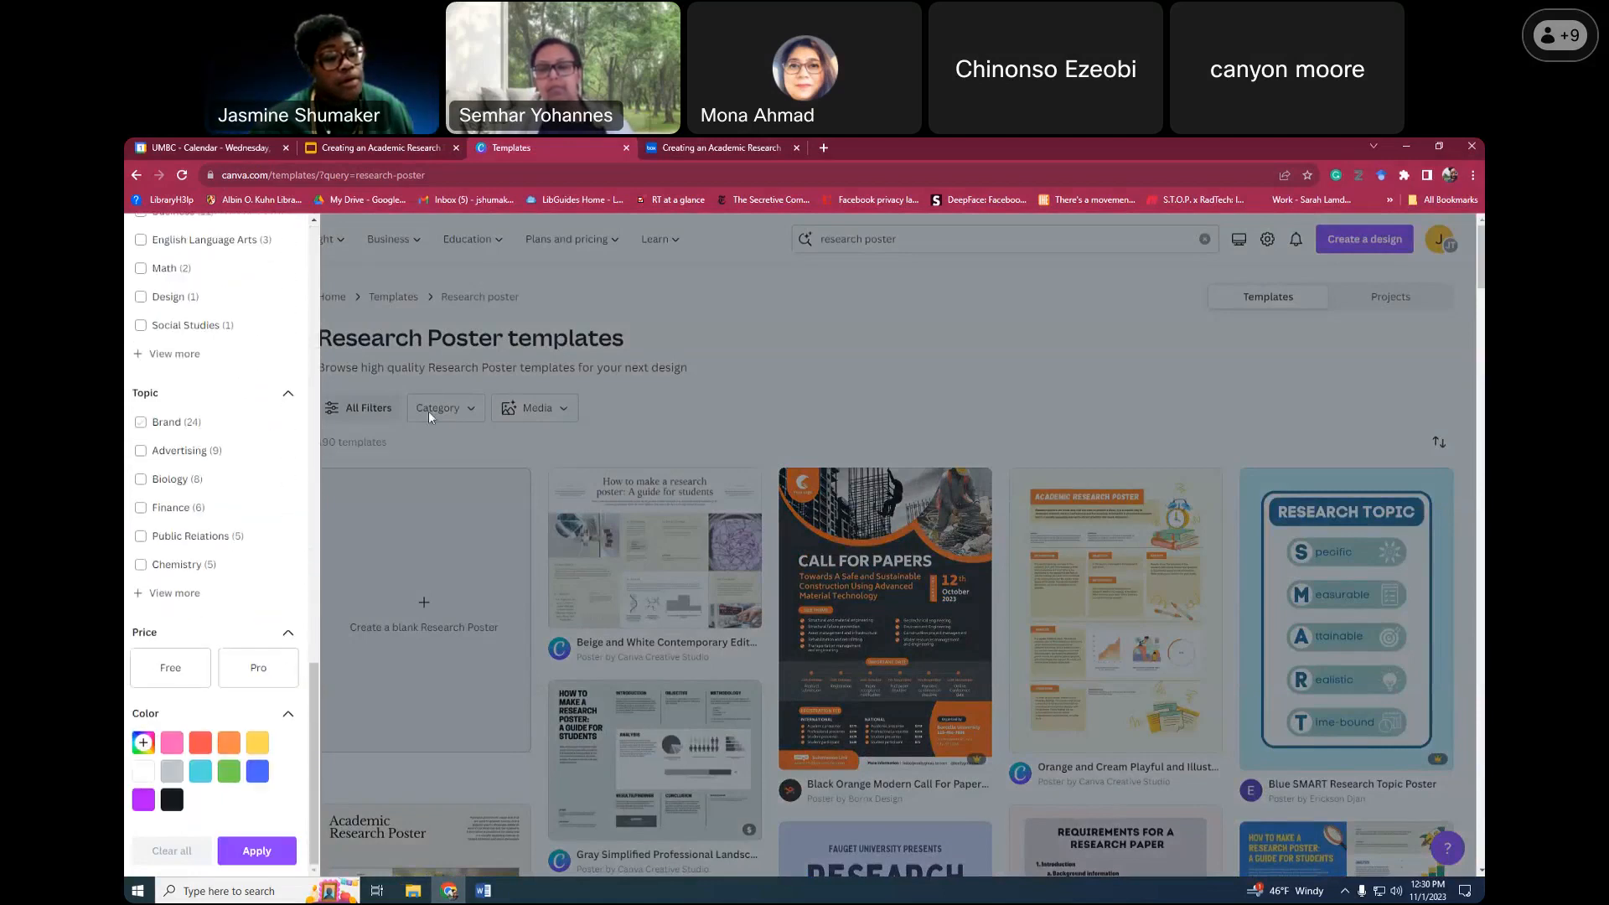
left_click(457, 444)
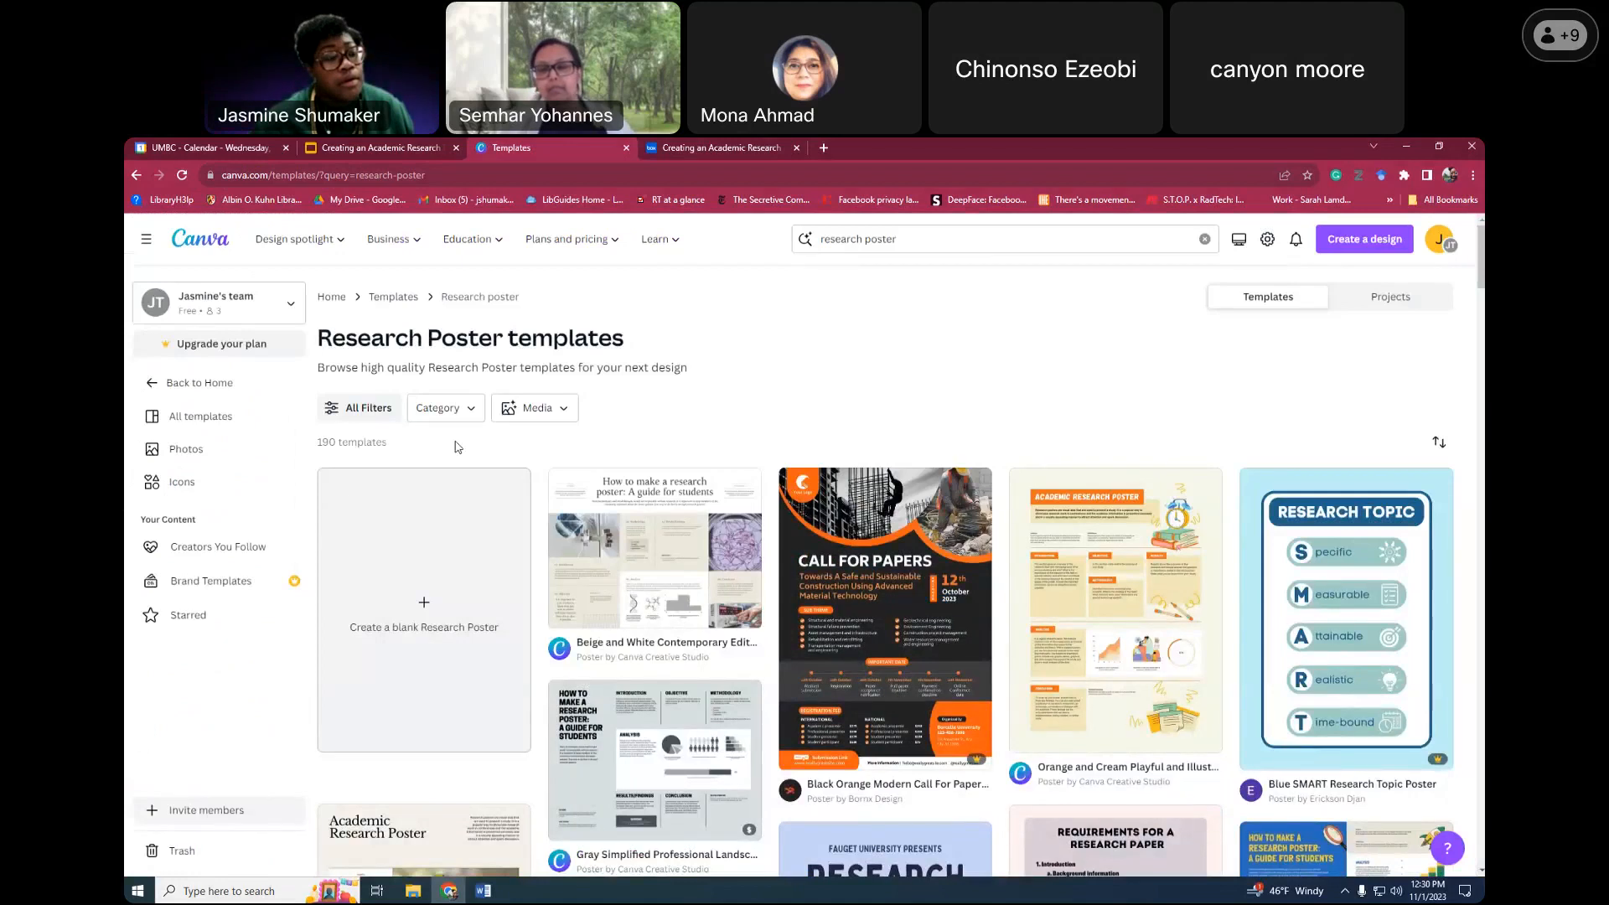
Examine the topic, price and color filters for the research poster templates, then close the filters without applying any
left_click(359, 411)
scroll(259, 557, "down", 5)
scroll(259, 558, "down", 10)
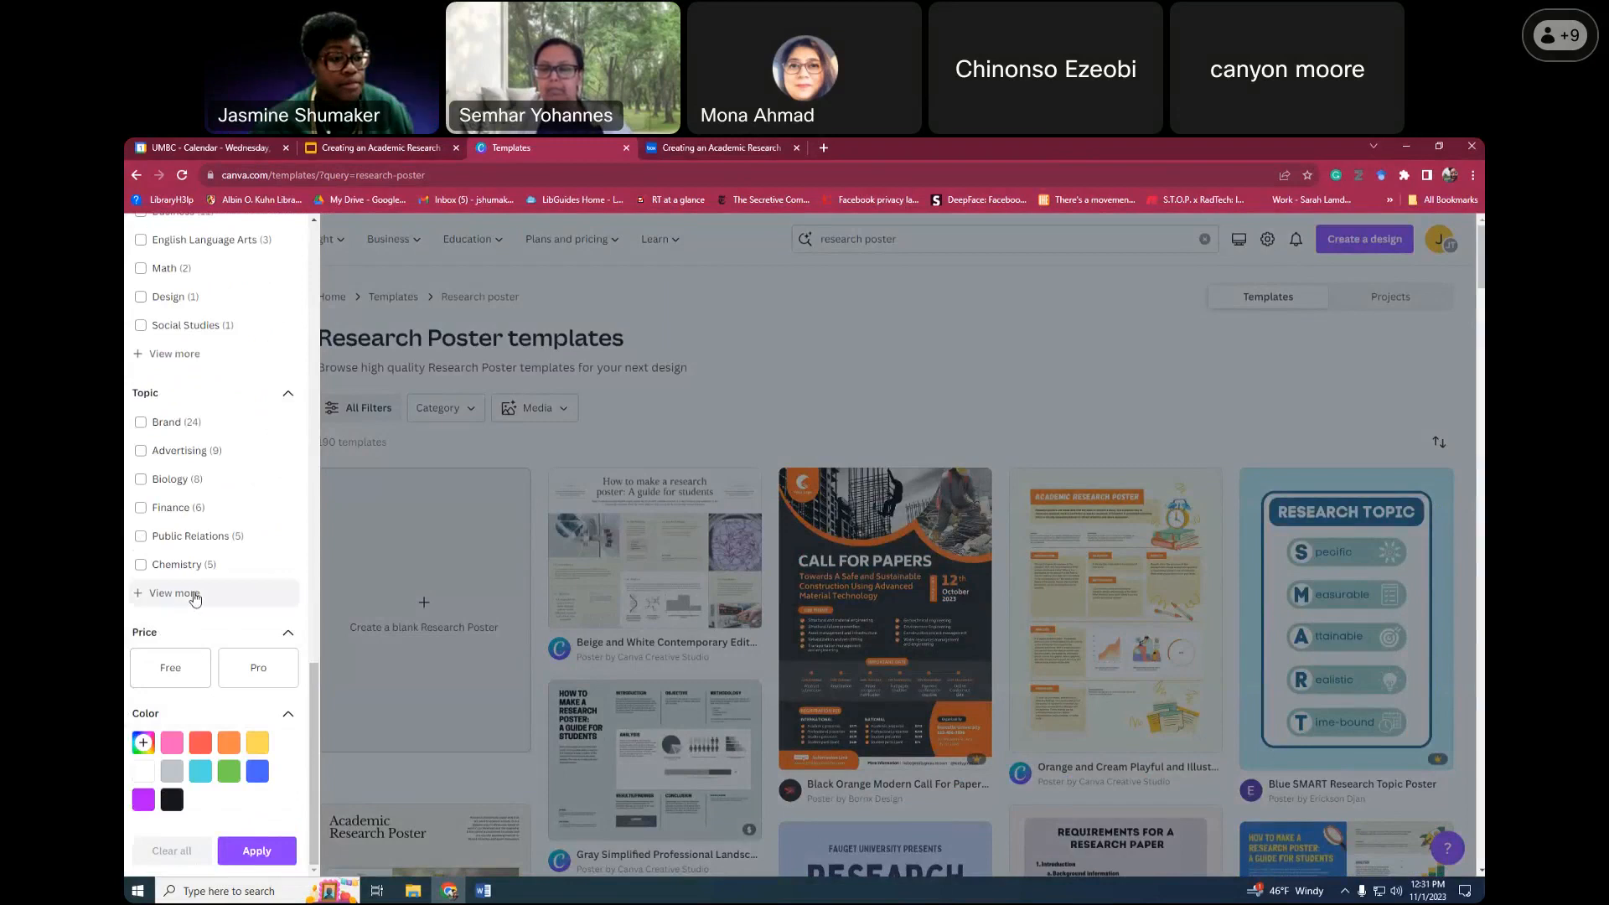
scroll(221, 543, "up", 1)
scroll(220, 543, "down", 1)
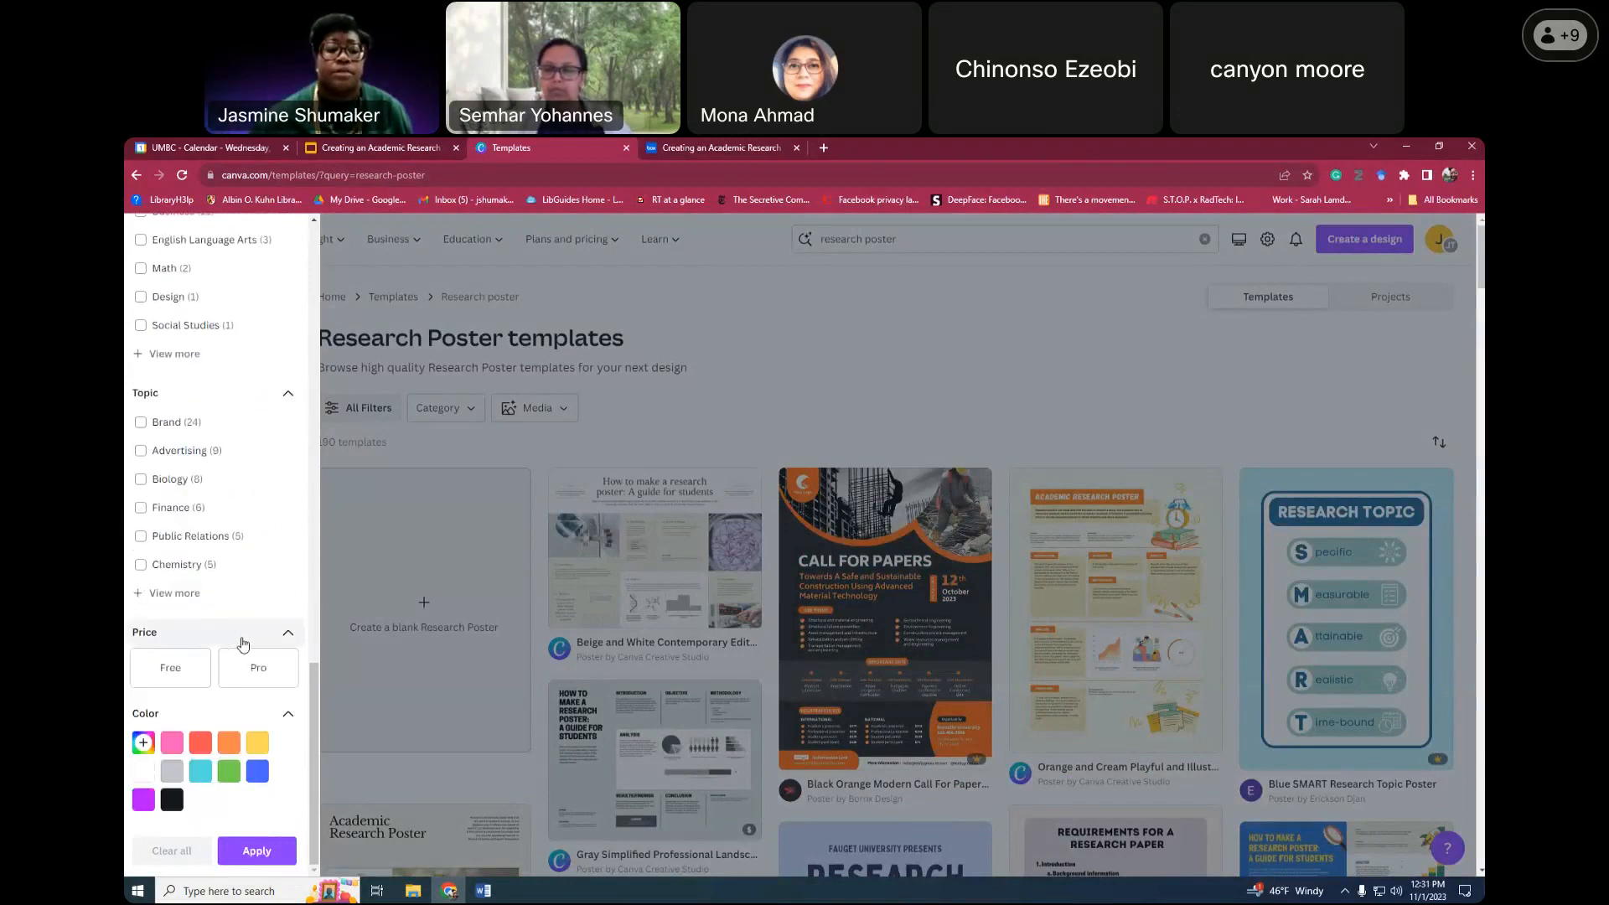
left_click(510, 454)
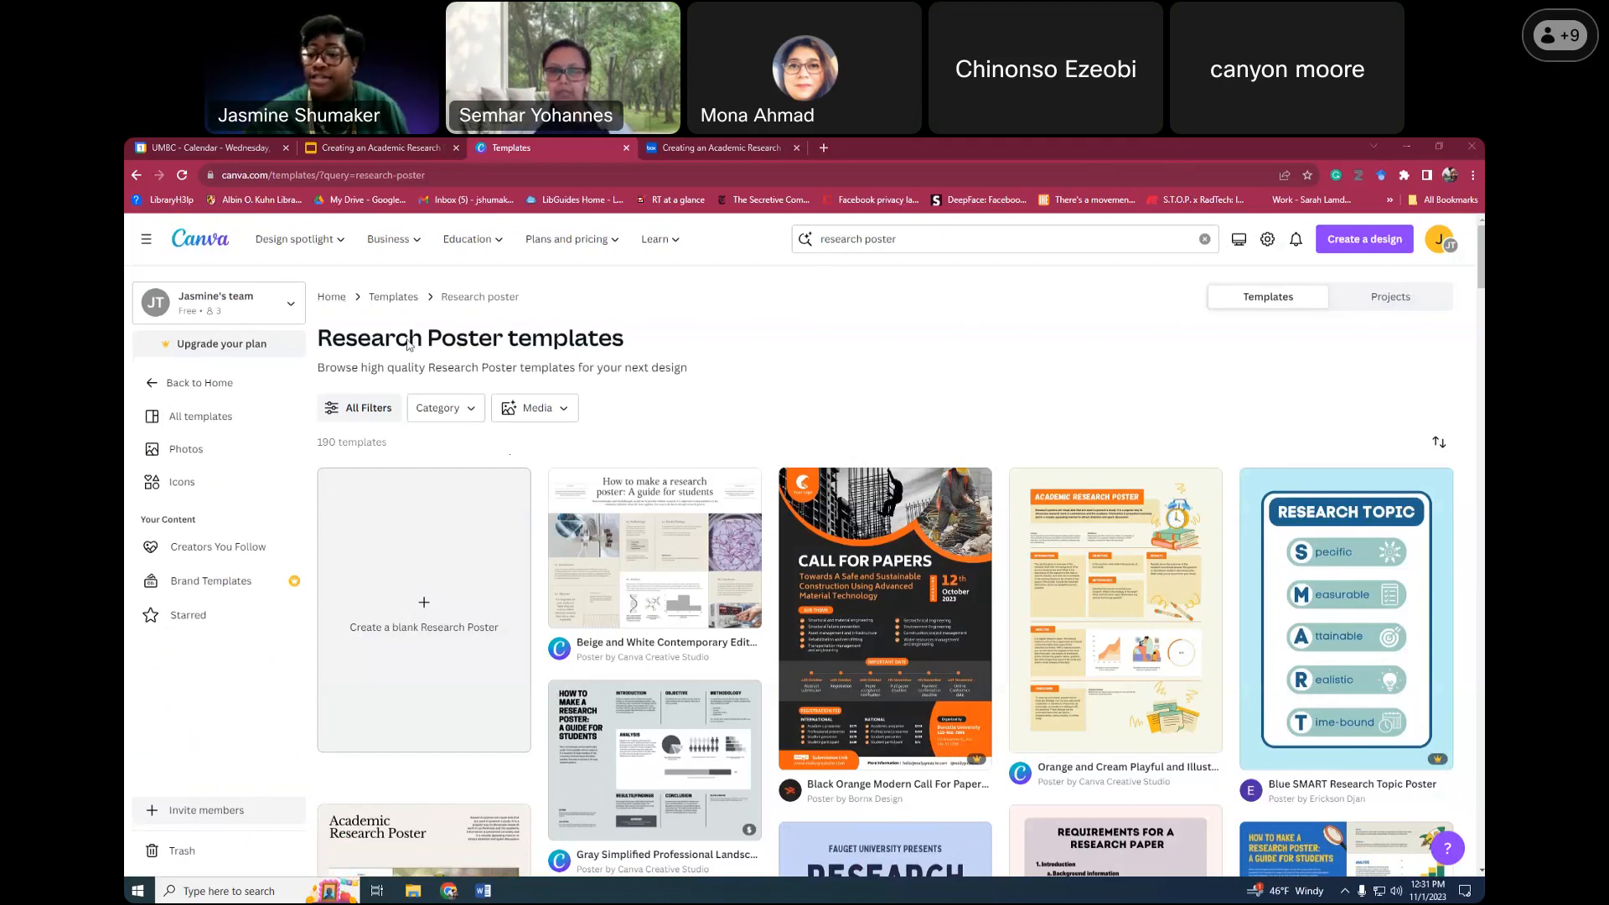
From the Canva home page, create a custom-size design 48 in wide and 36 in high with the aspect ratio locked
left_click(221, 247)
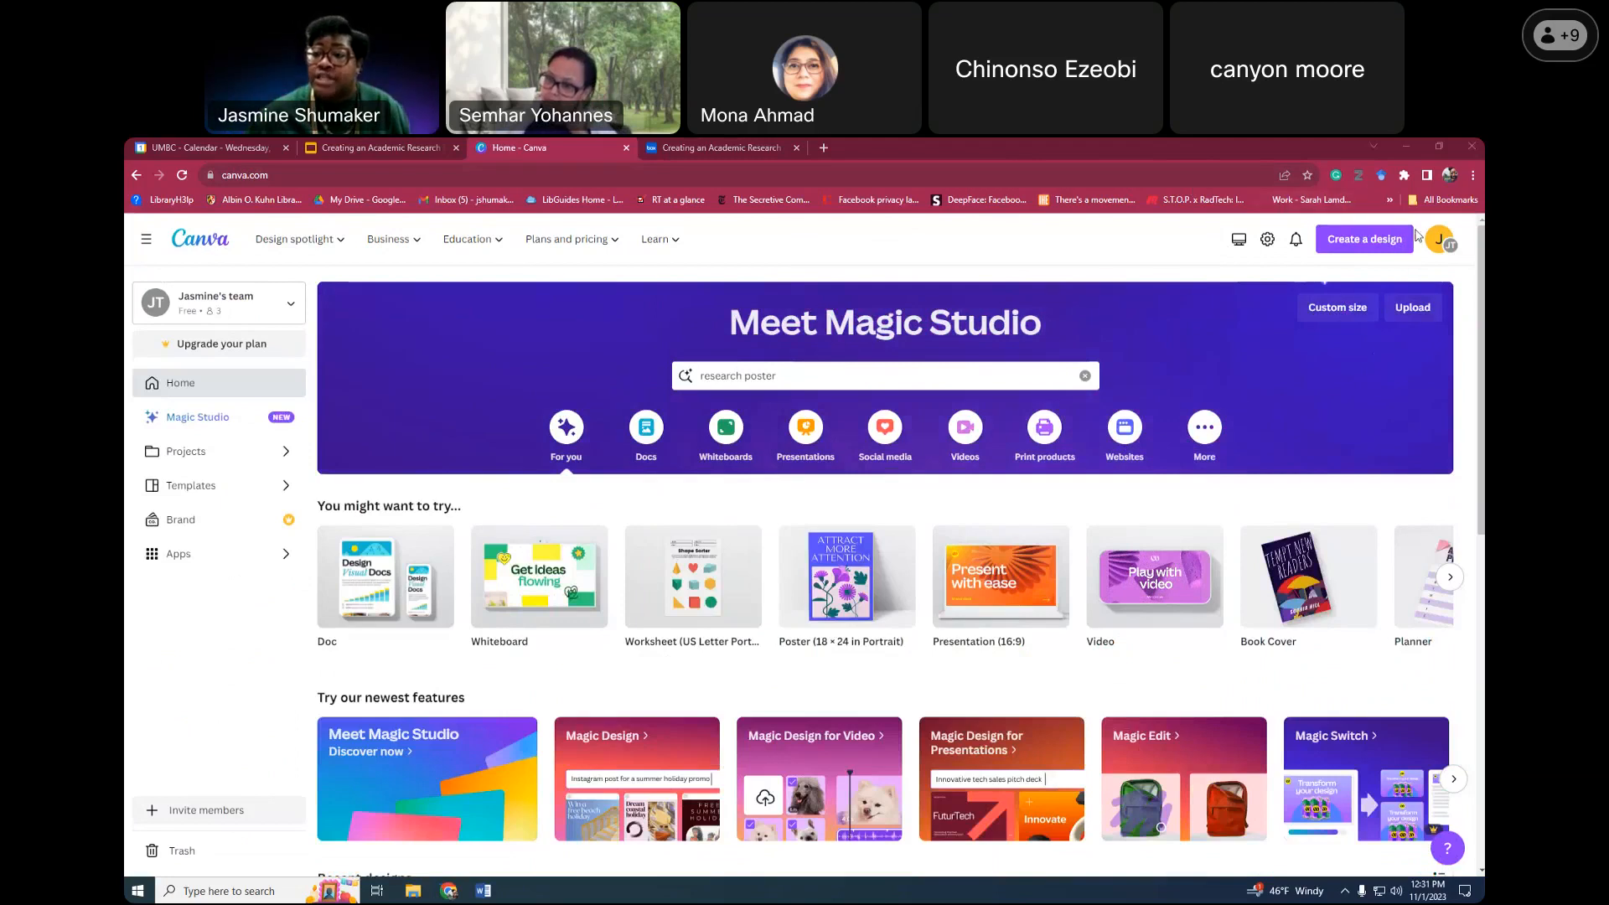
left_click(1345, 239)
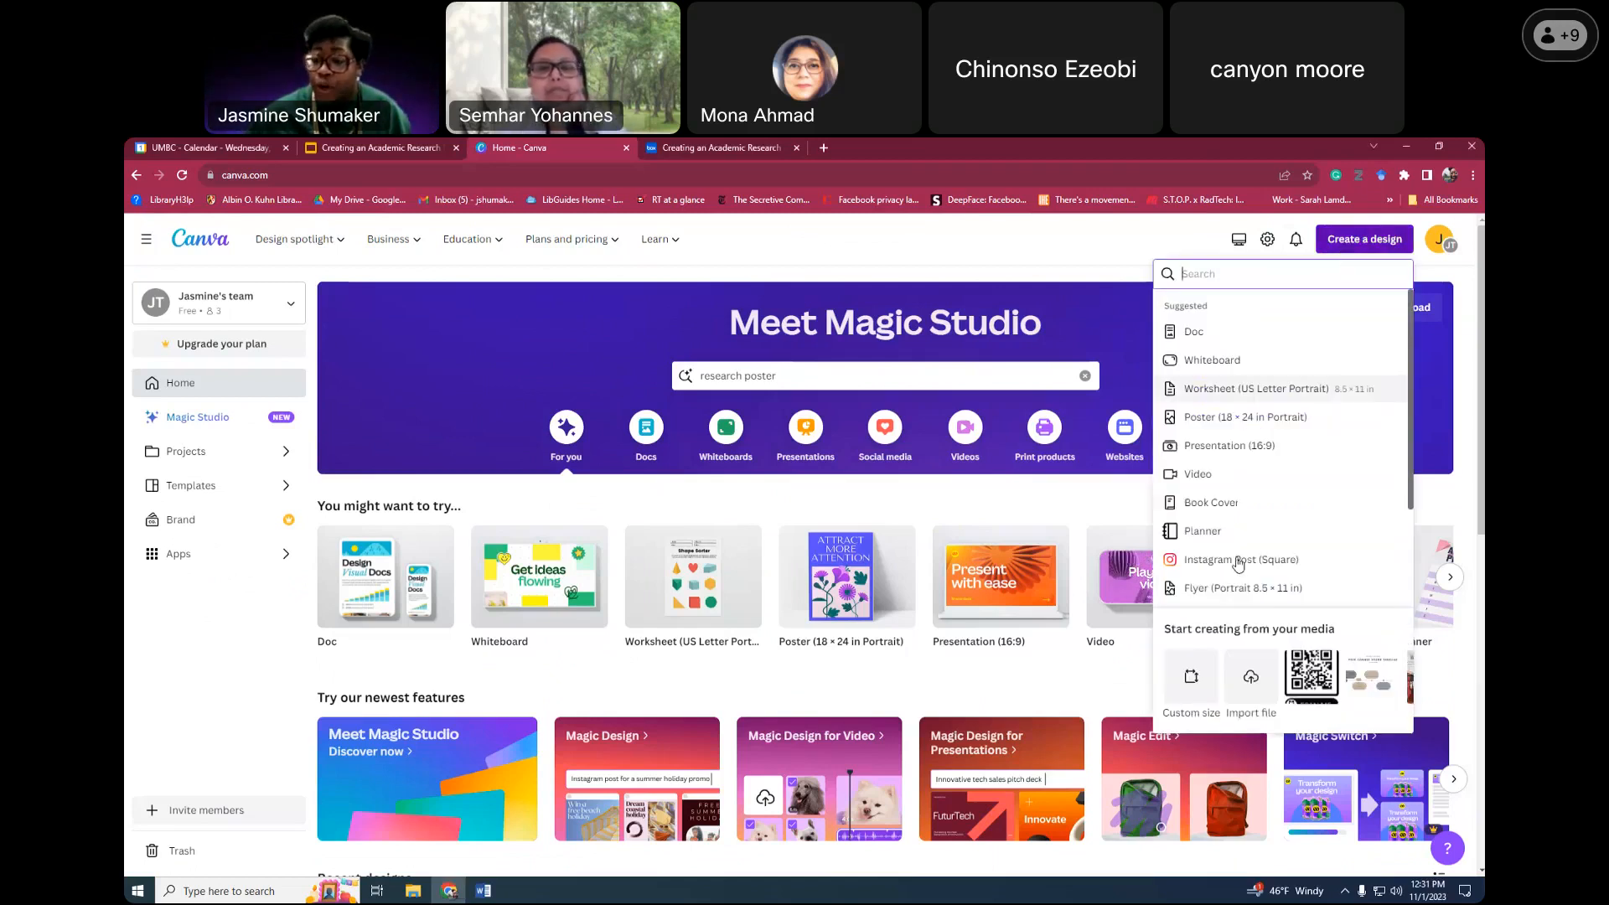
left_click(1193, 679)
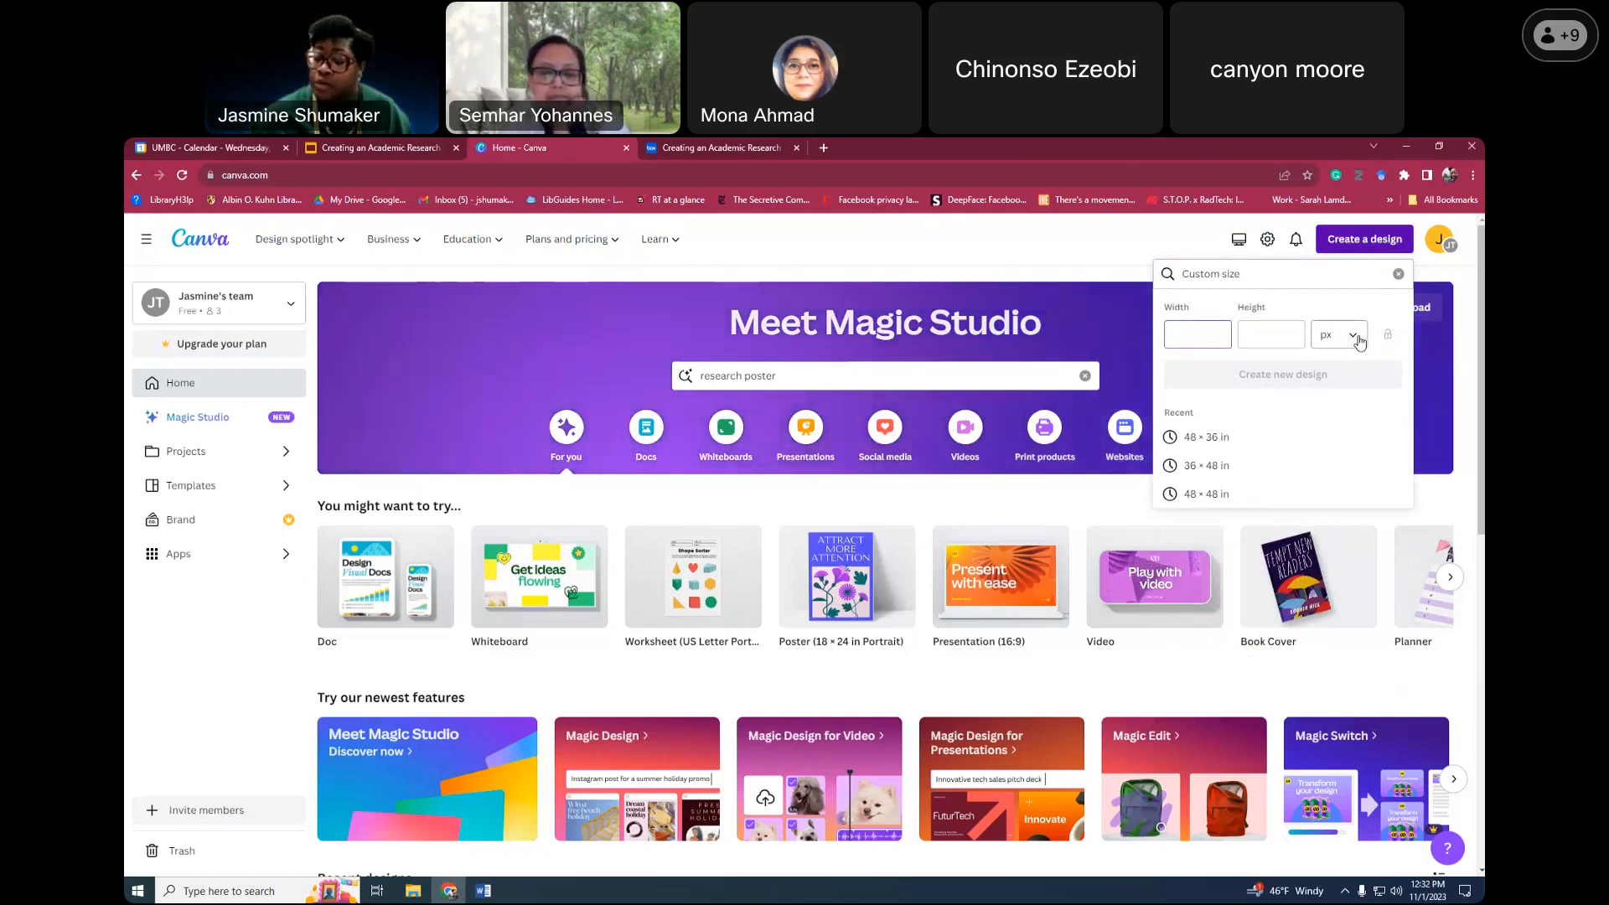
left_click(1358, 342)
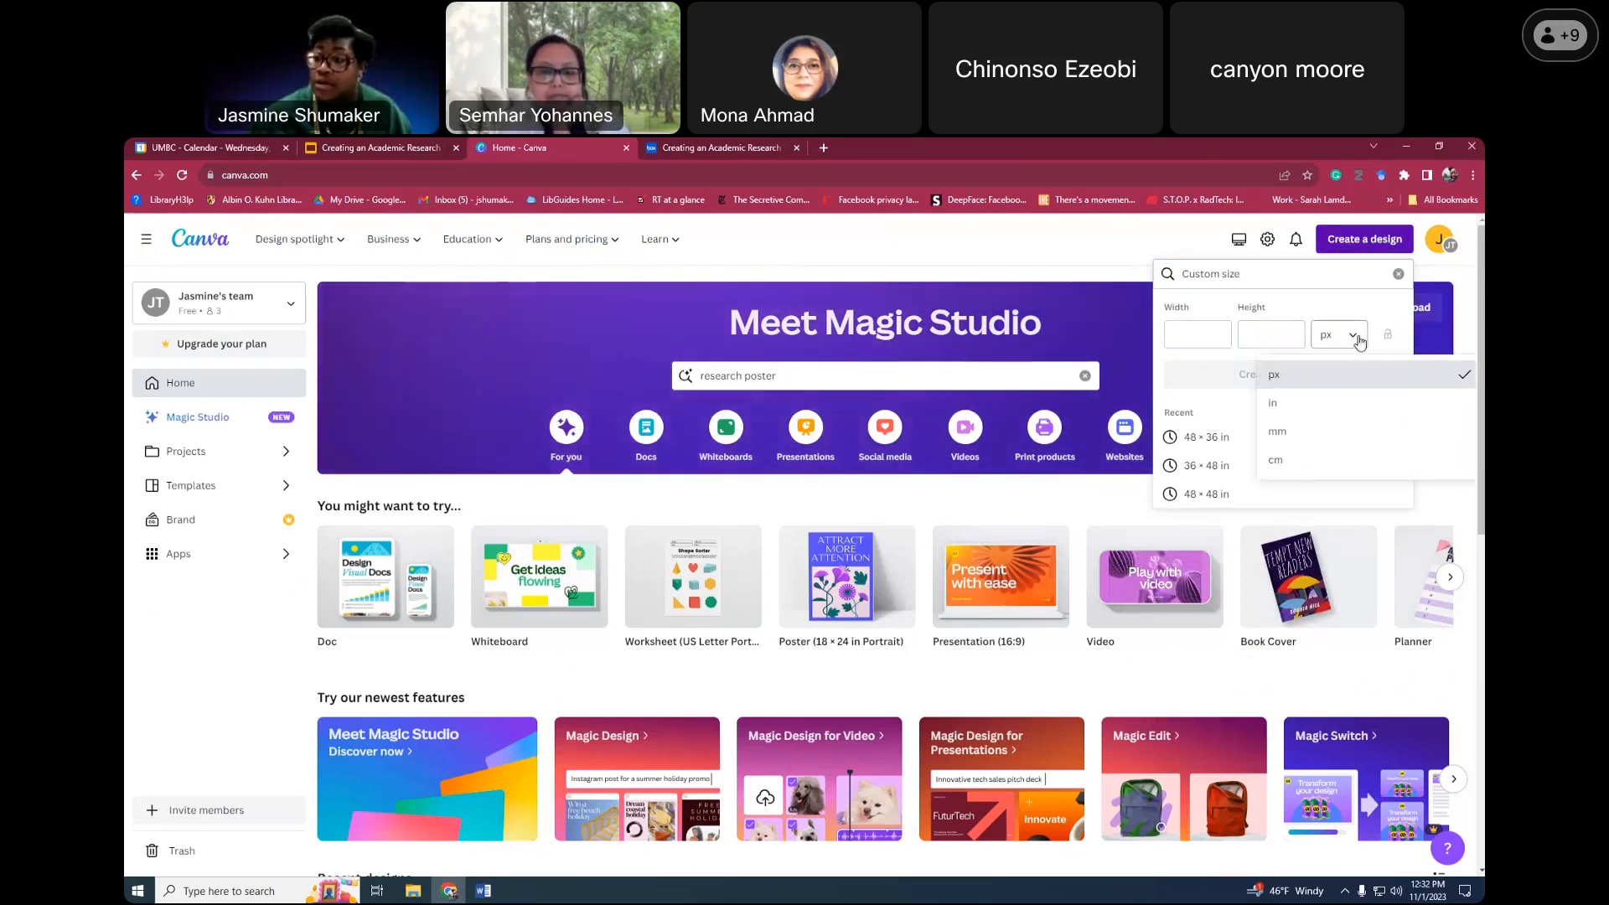
left_click(1310, 411)
left_click(1196, 341)
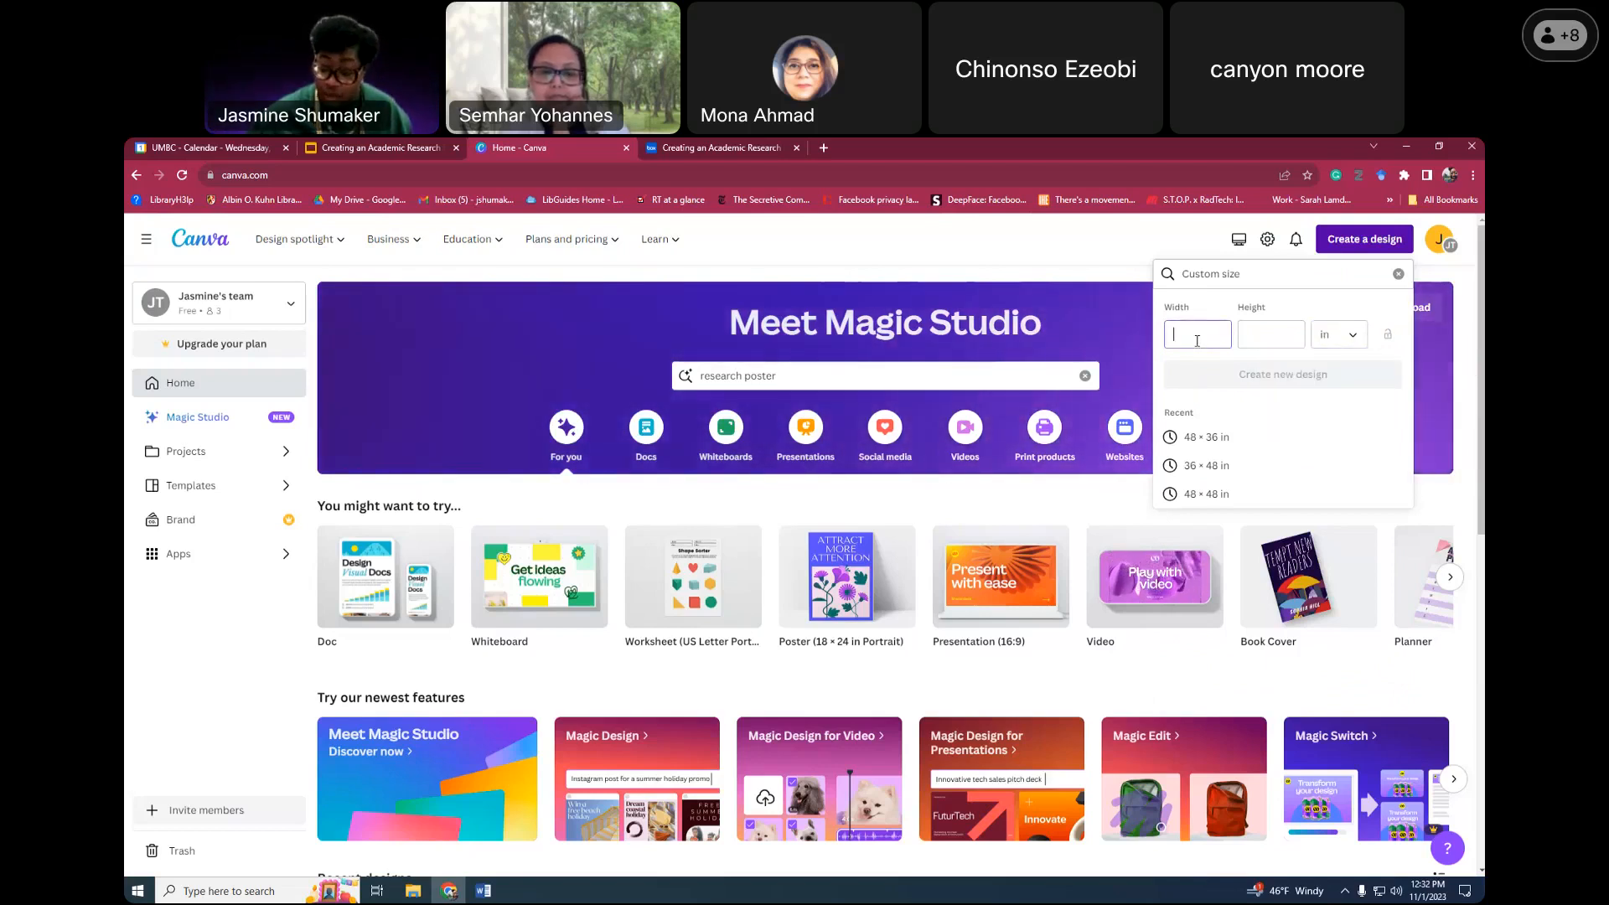
type("48")
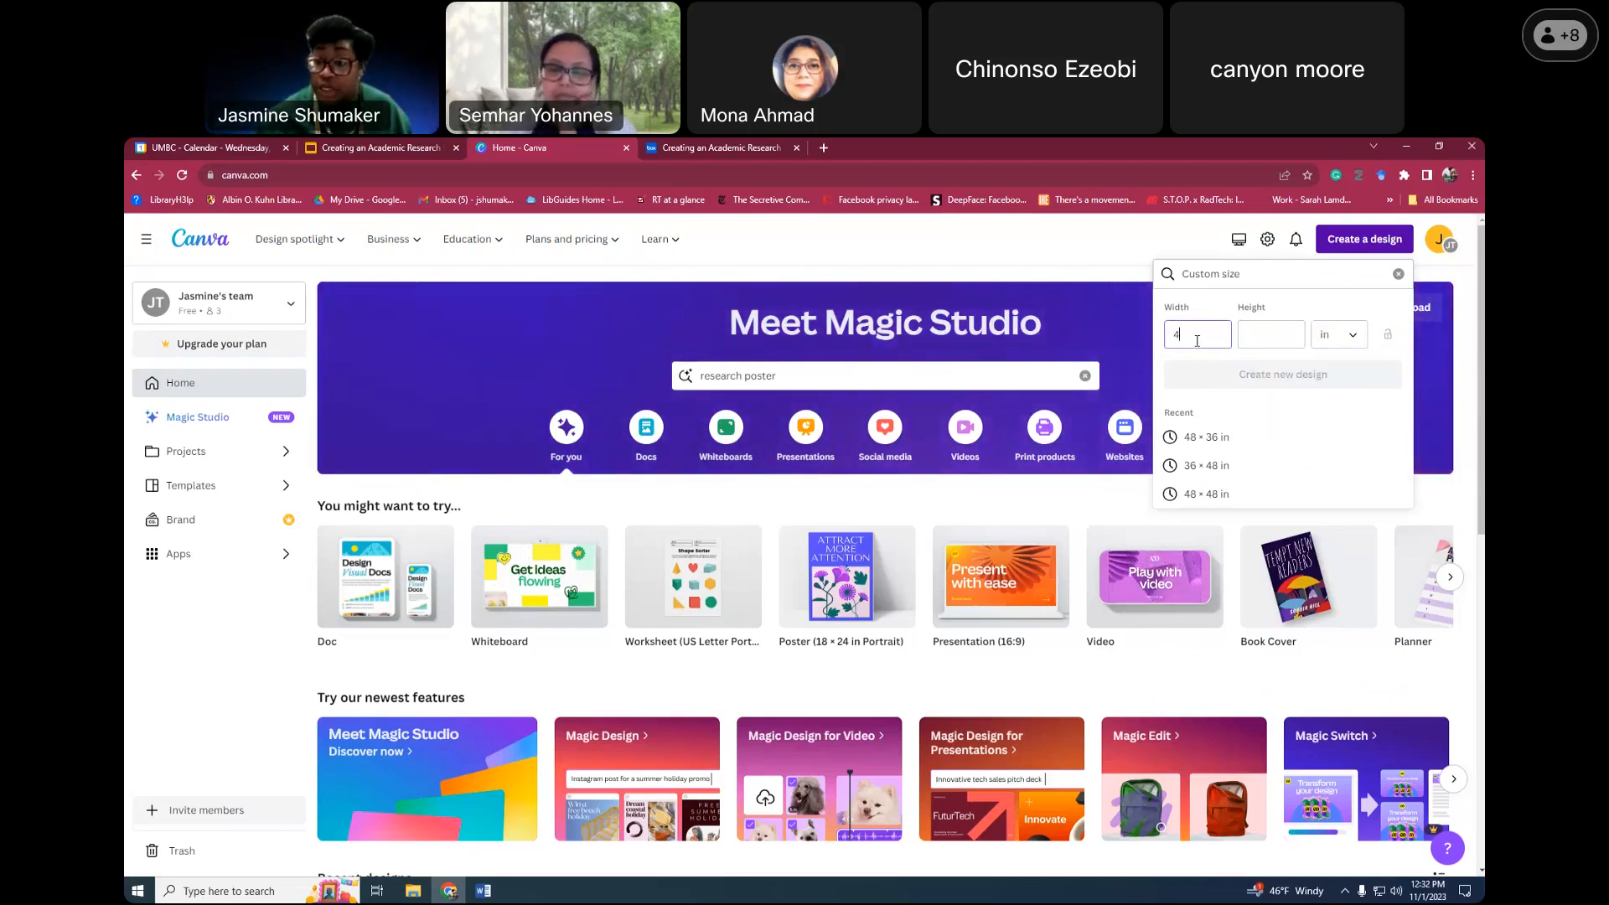
left_click(1302, 338)
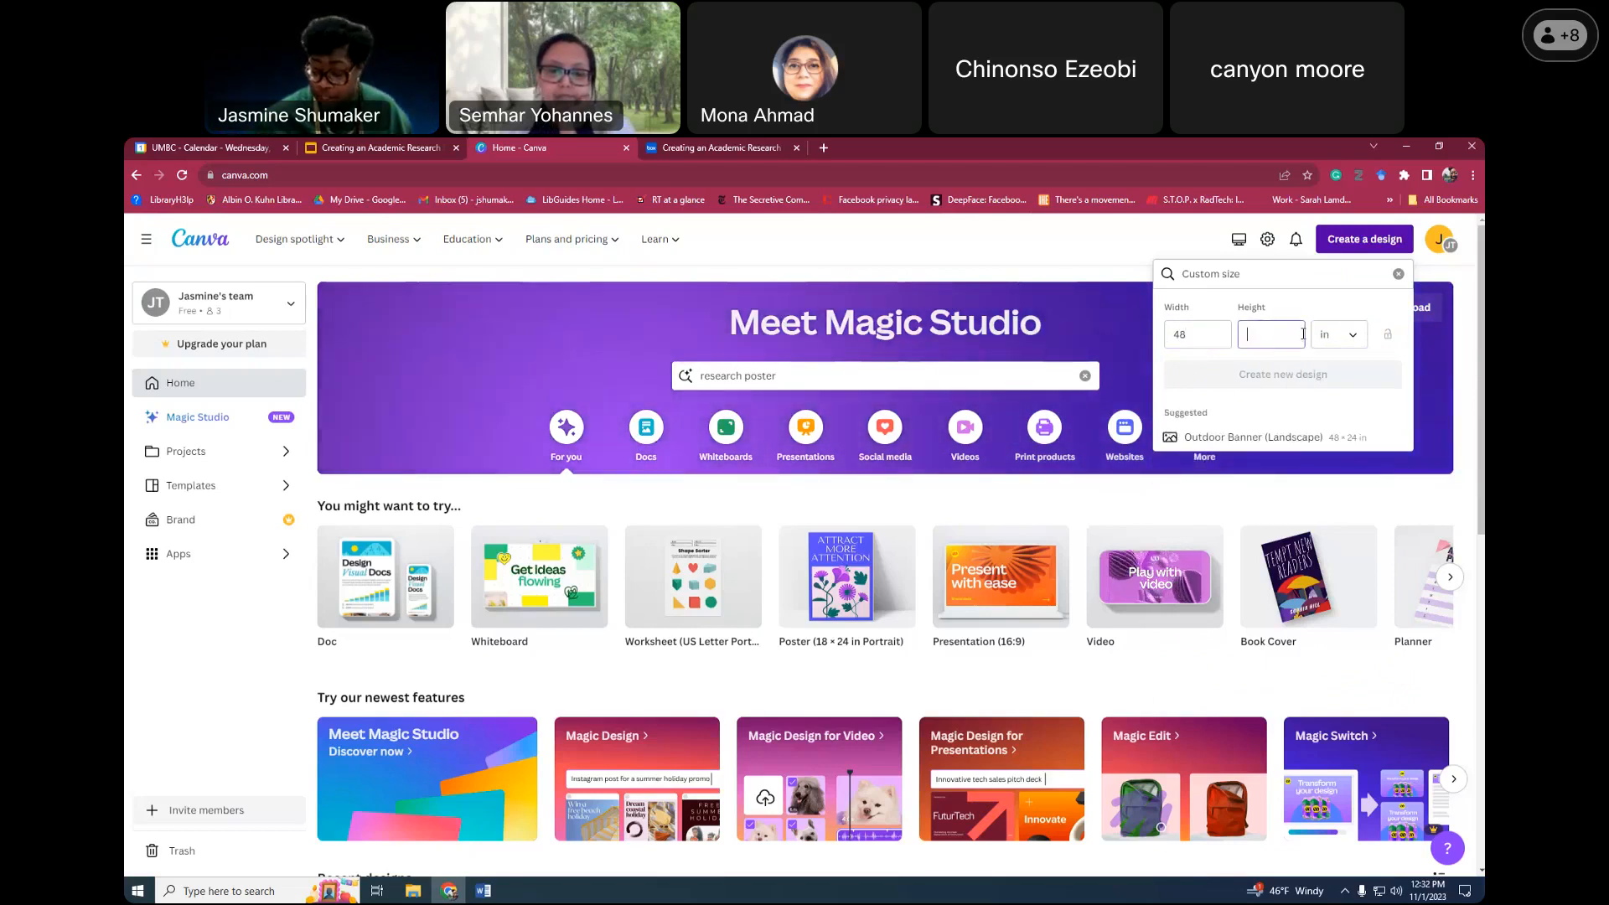
type("36")
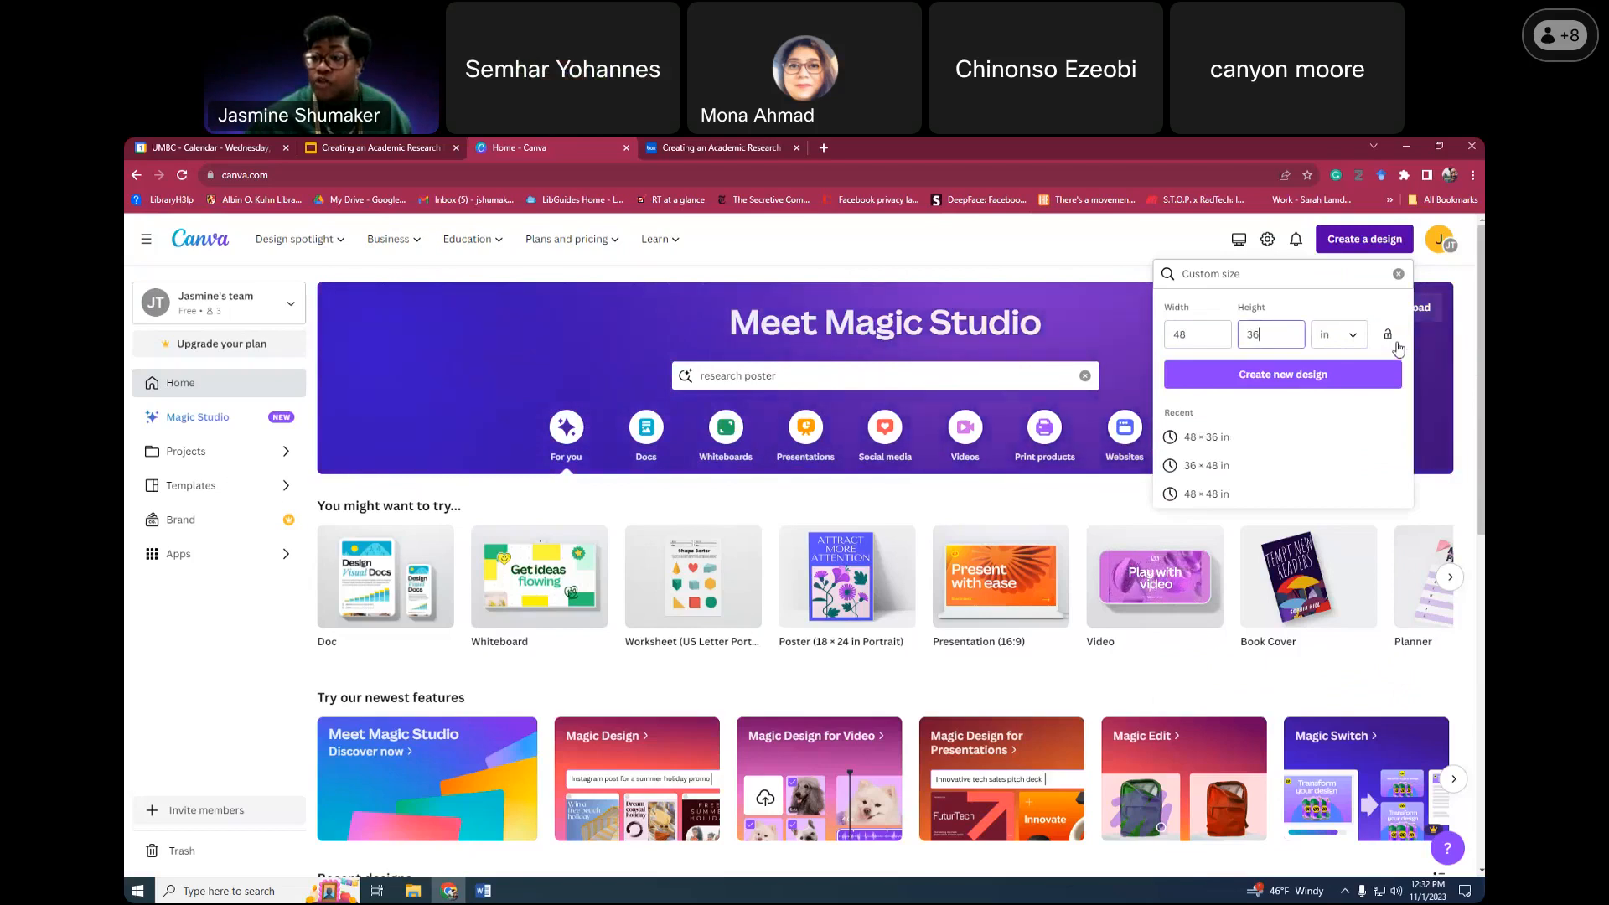
left_click(1386, 335)
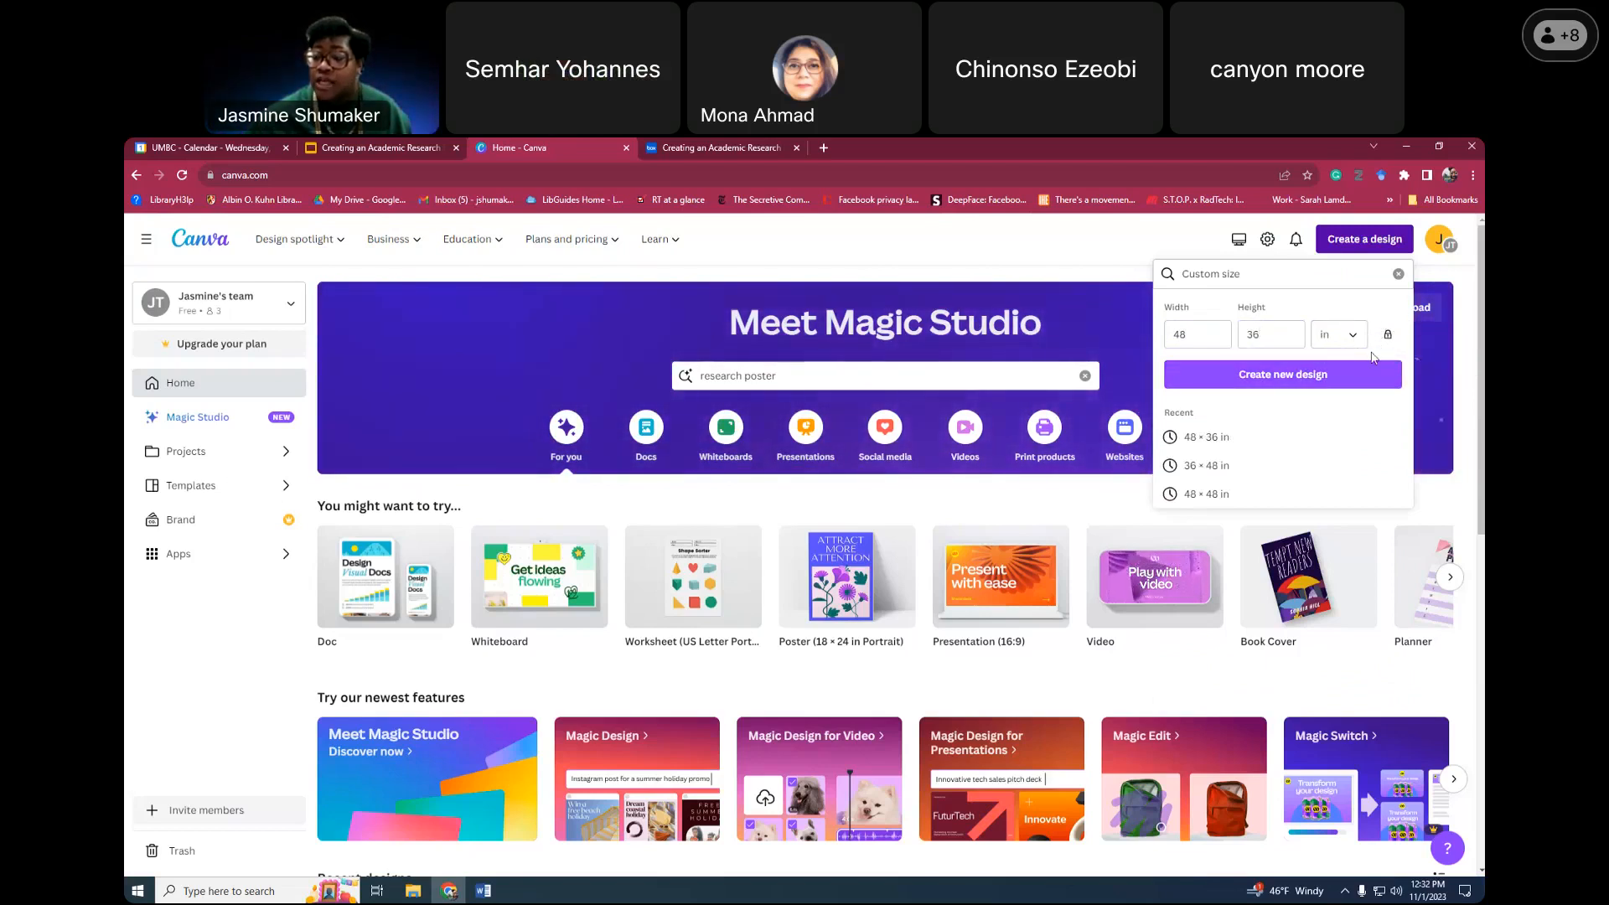
left_click(1249, 381)
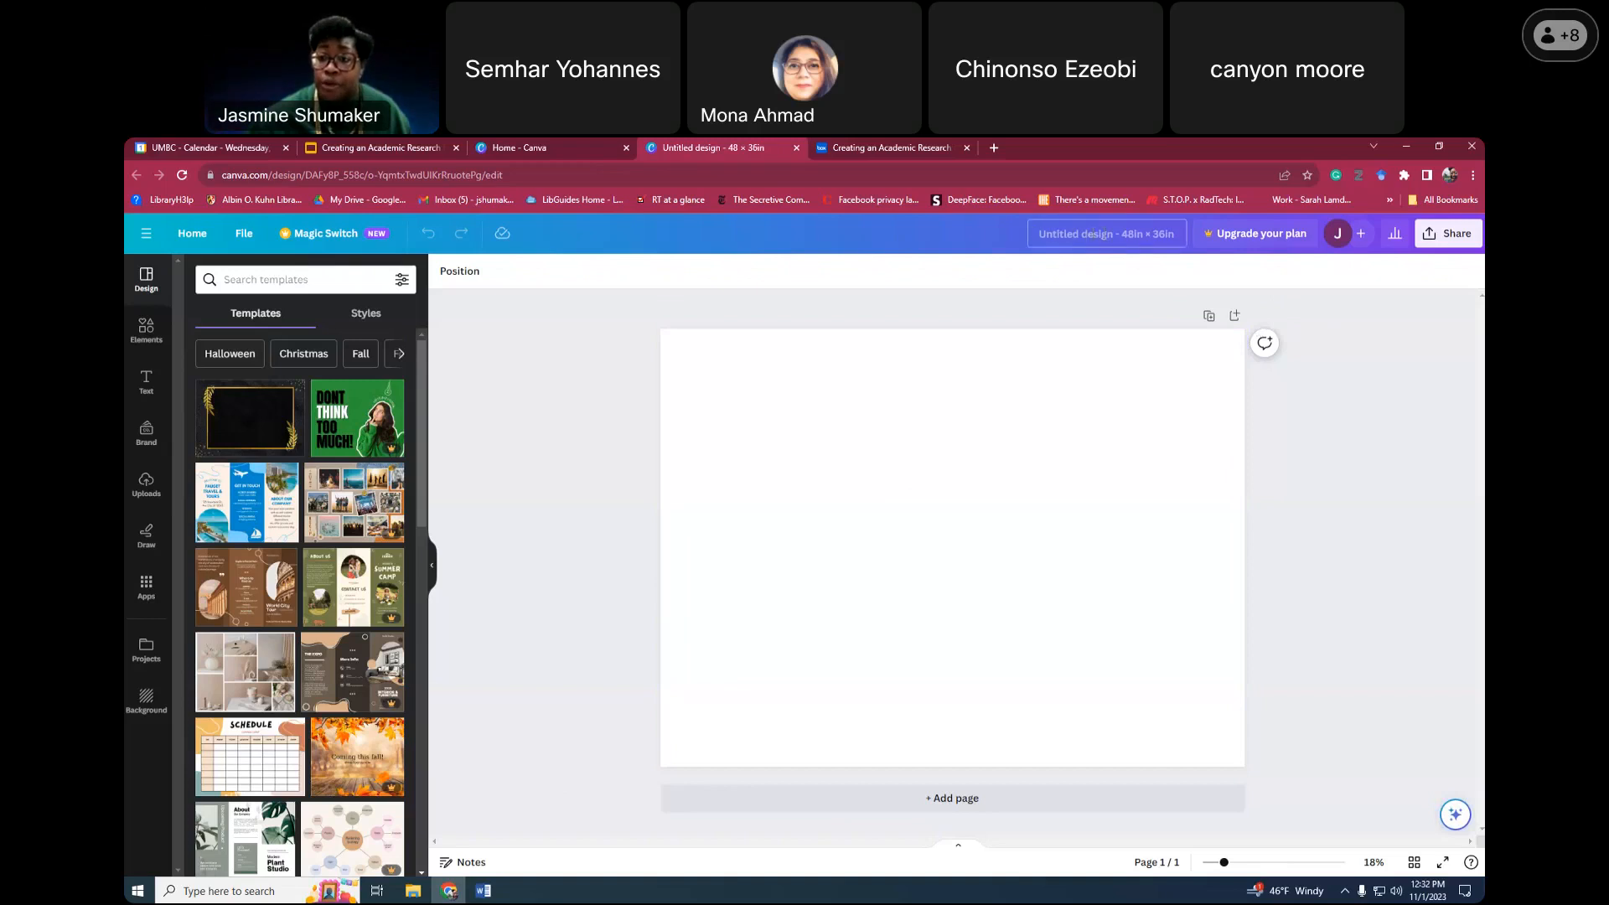
Rename the blank poster design as "workshop demo"
left_click(1092, 241)
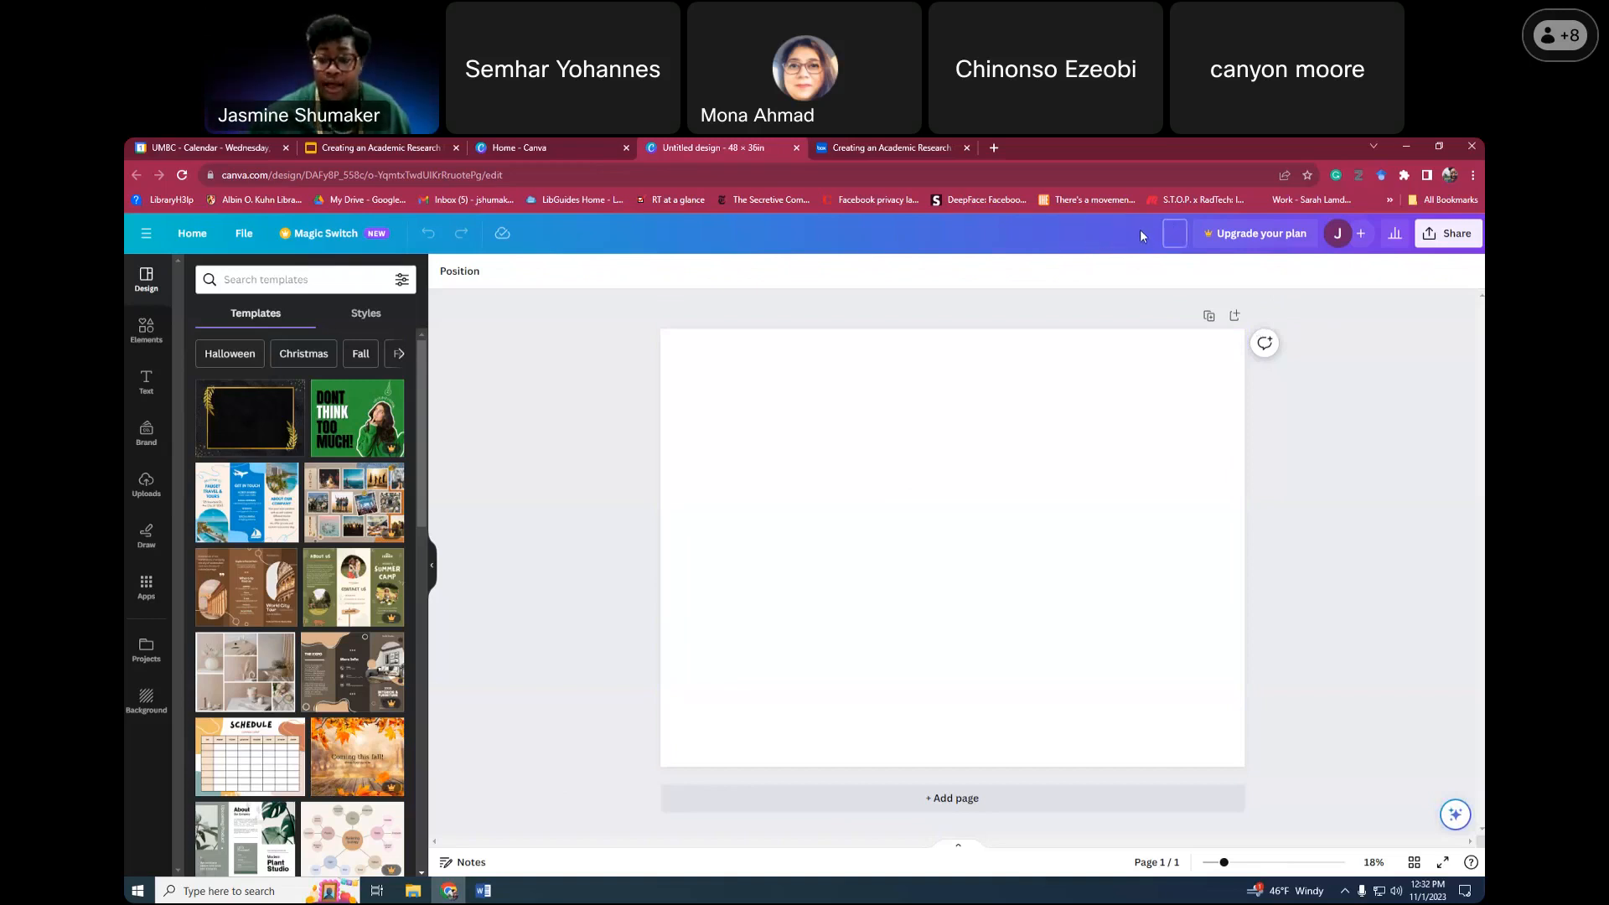
type("work")
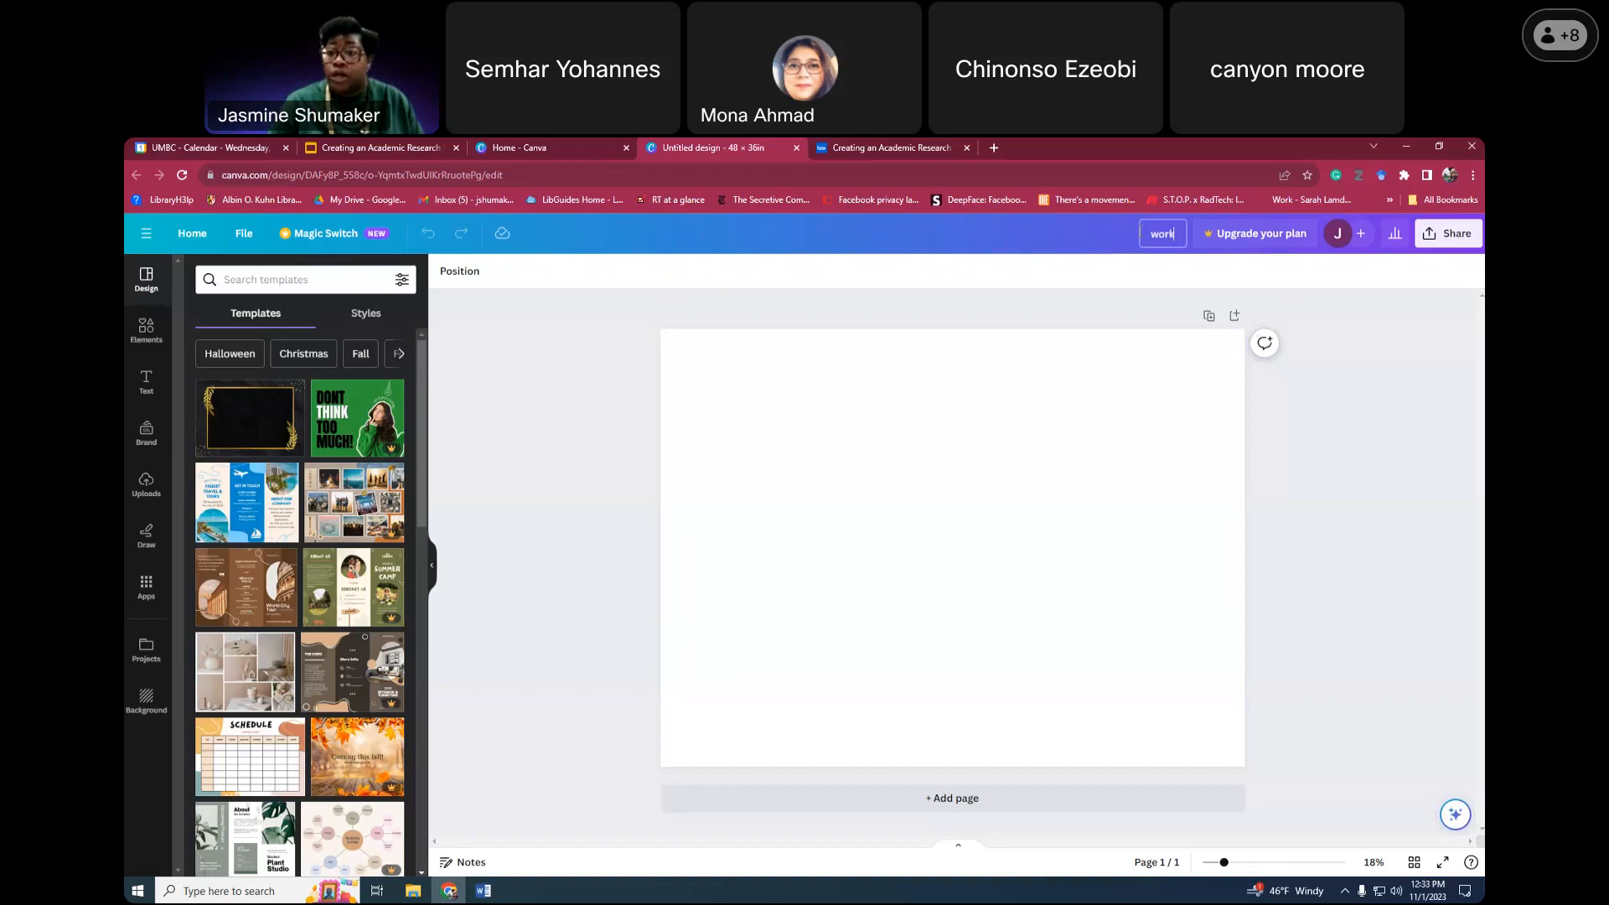
type("shop demo")
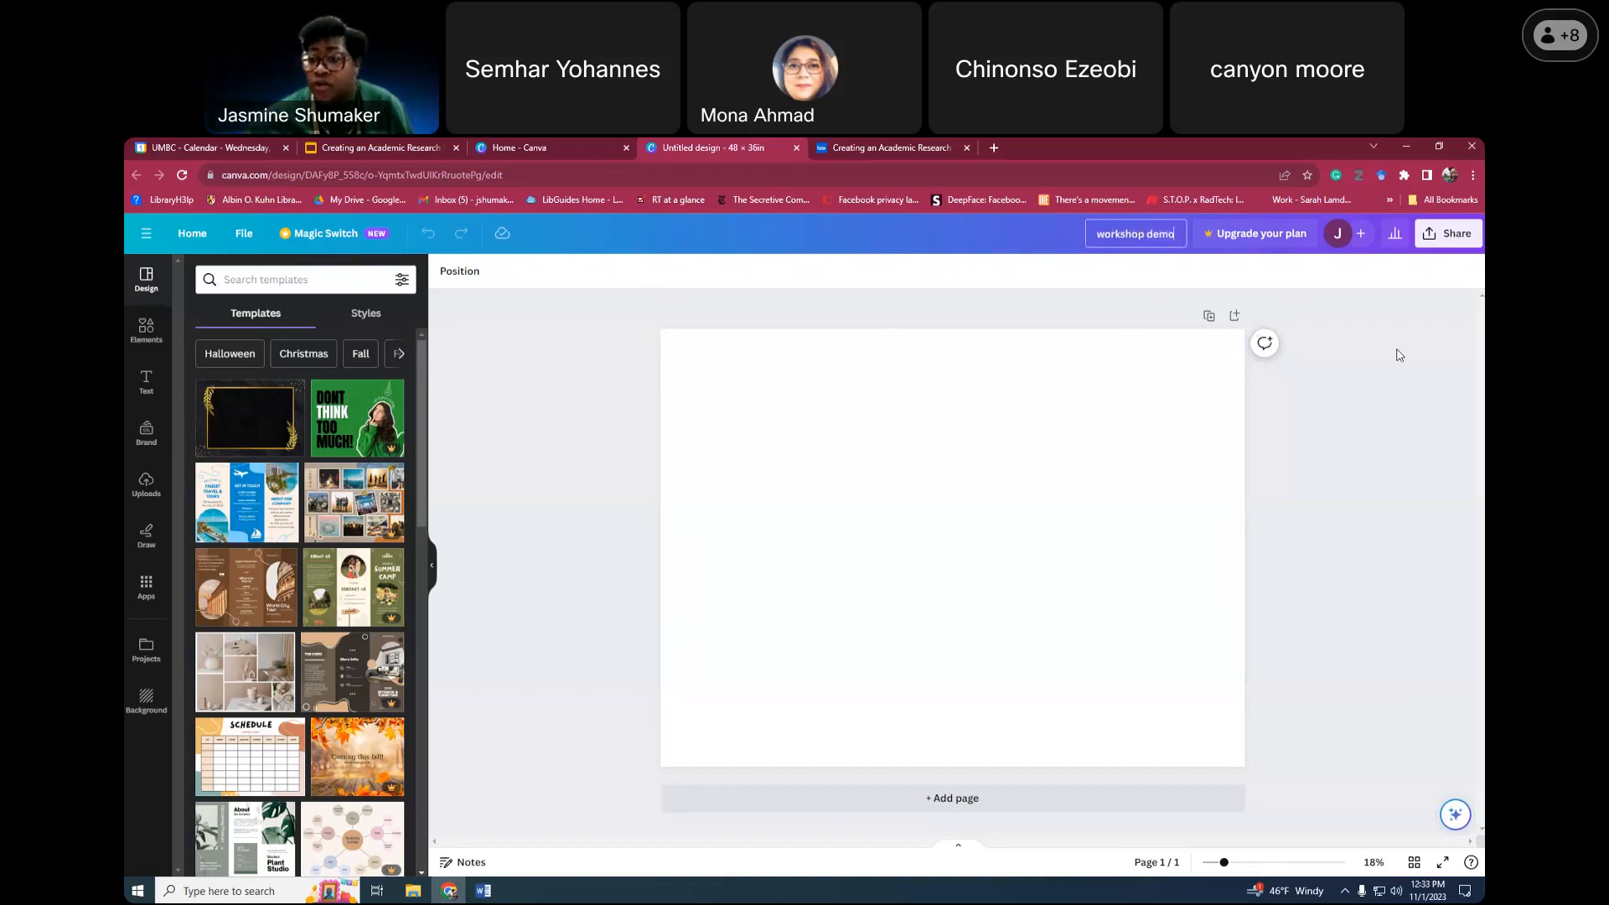
key("Return")
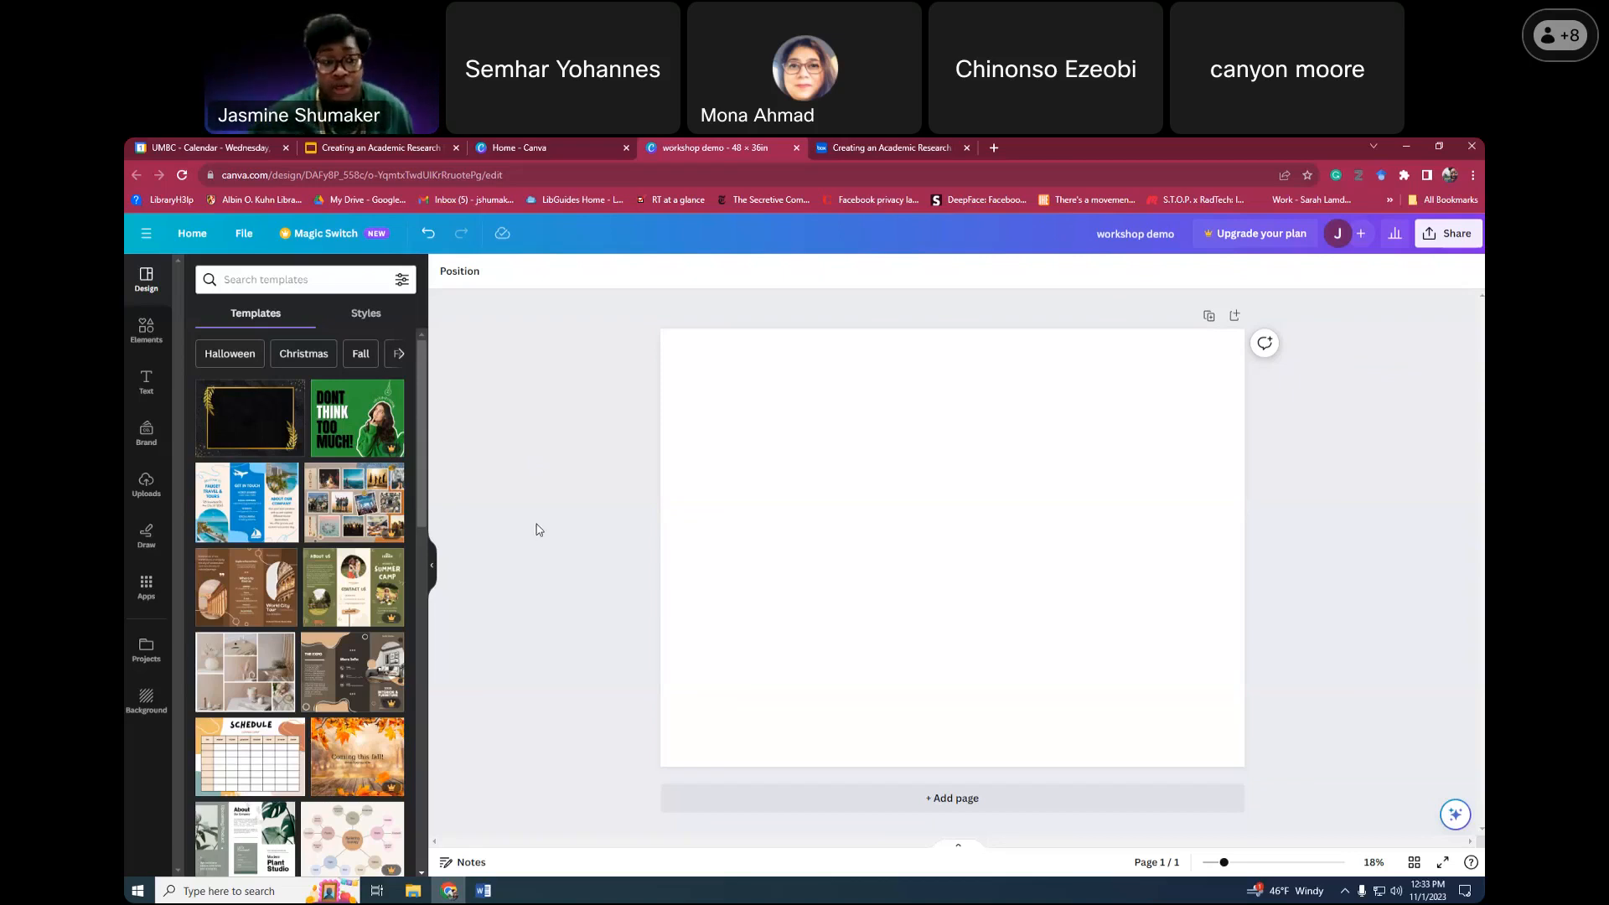
Switch to the Word content document and examine the health education materials table and the three-circle diagram, including the table's picture options
mouse_move(481, 888)
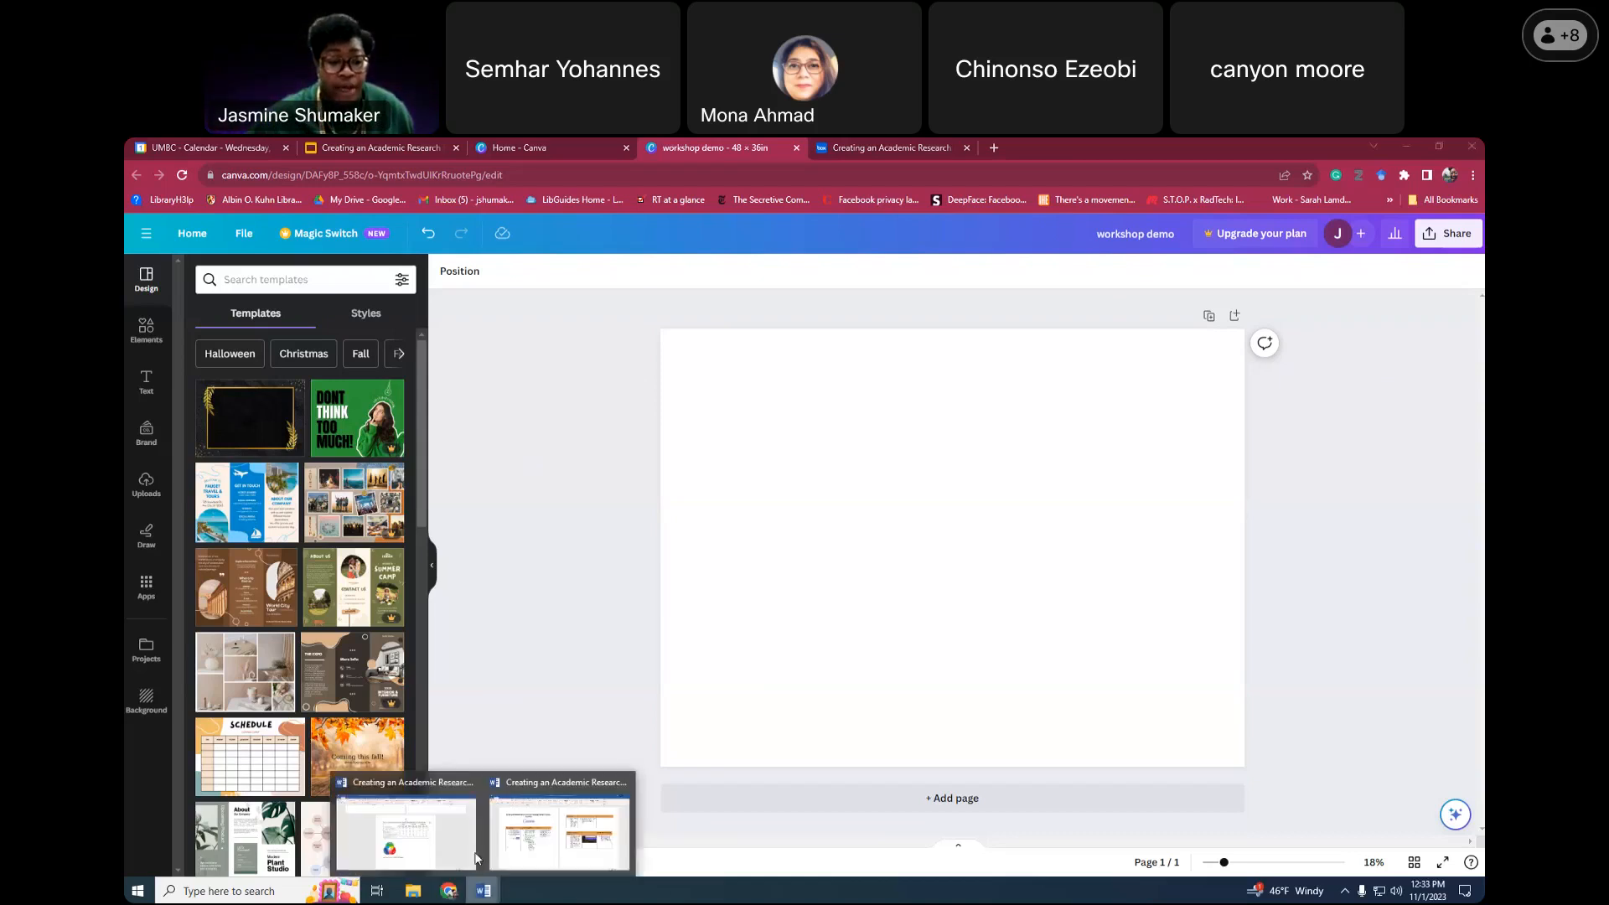
left_click(475, 830)
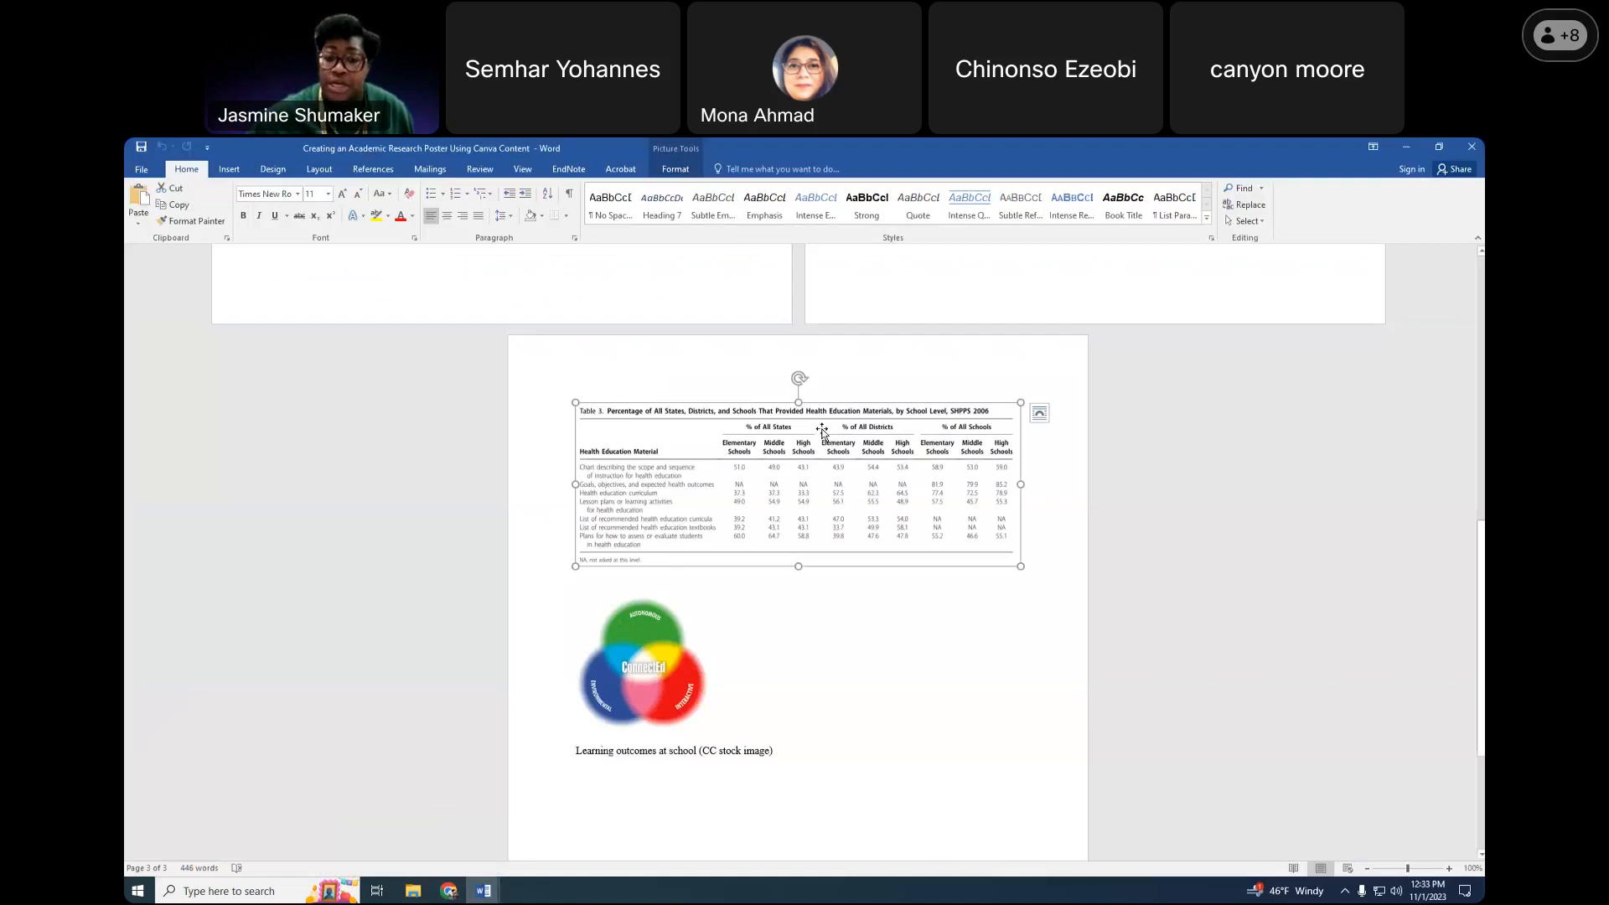
left_click(660, 676)
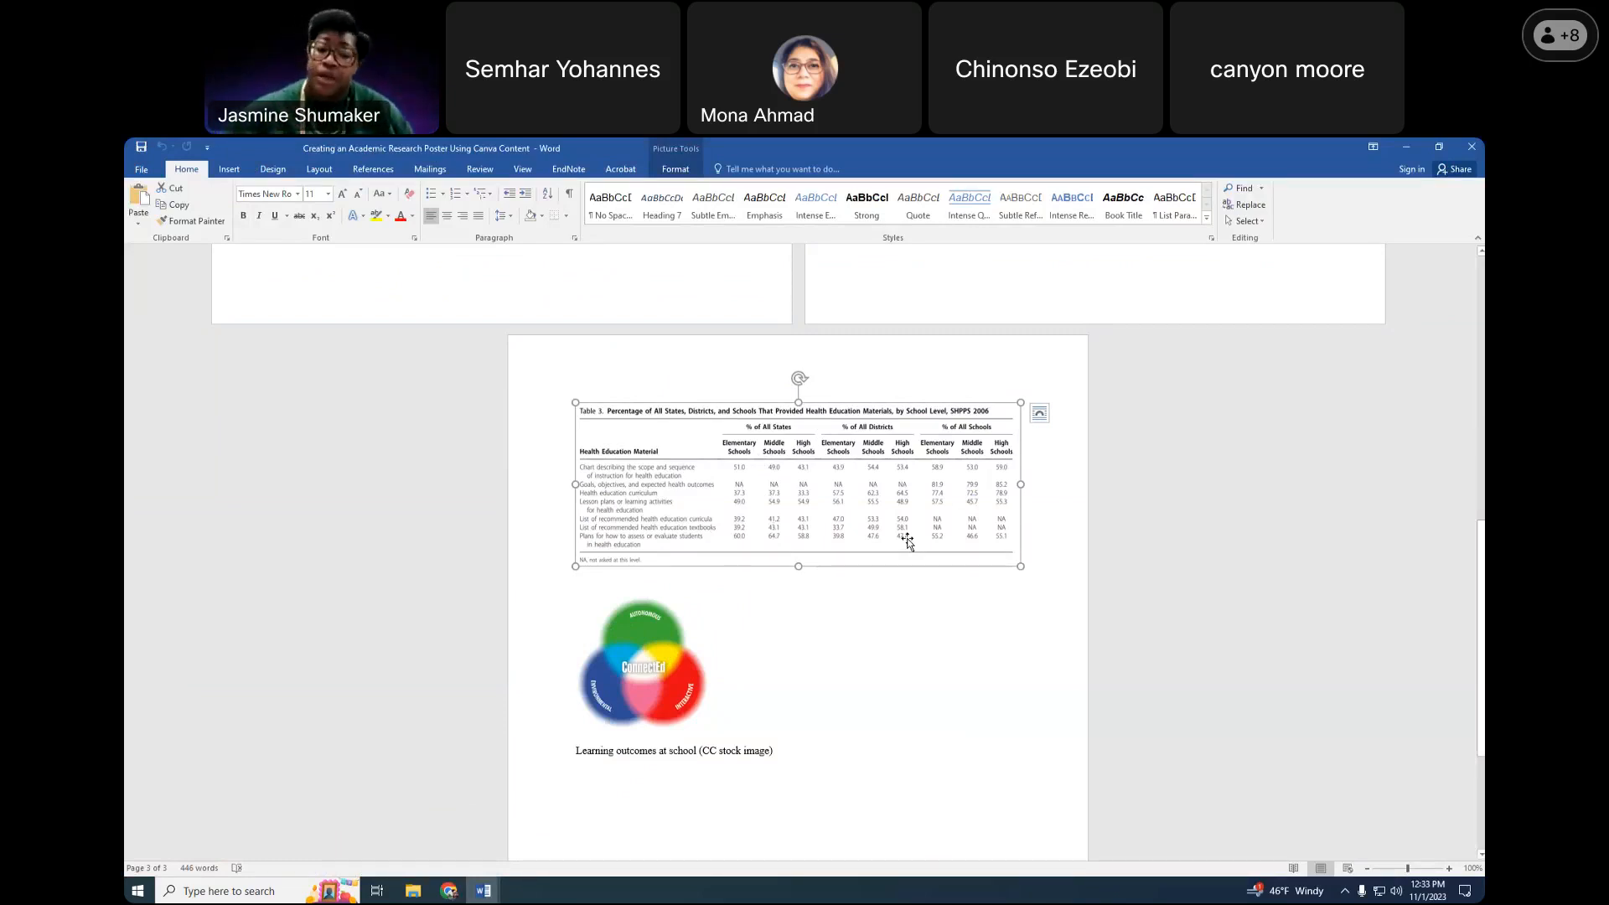
right_click(831, 470)
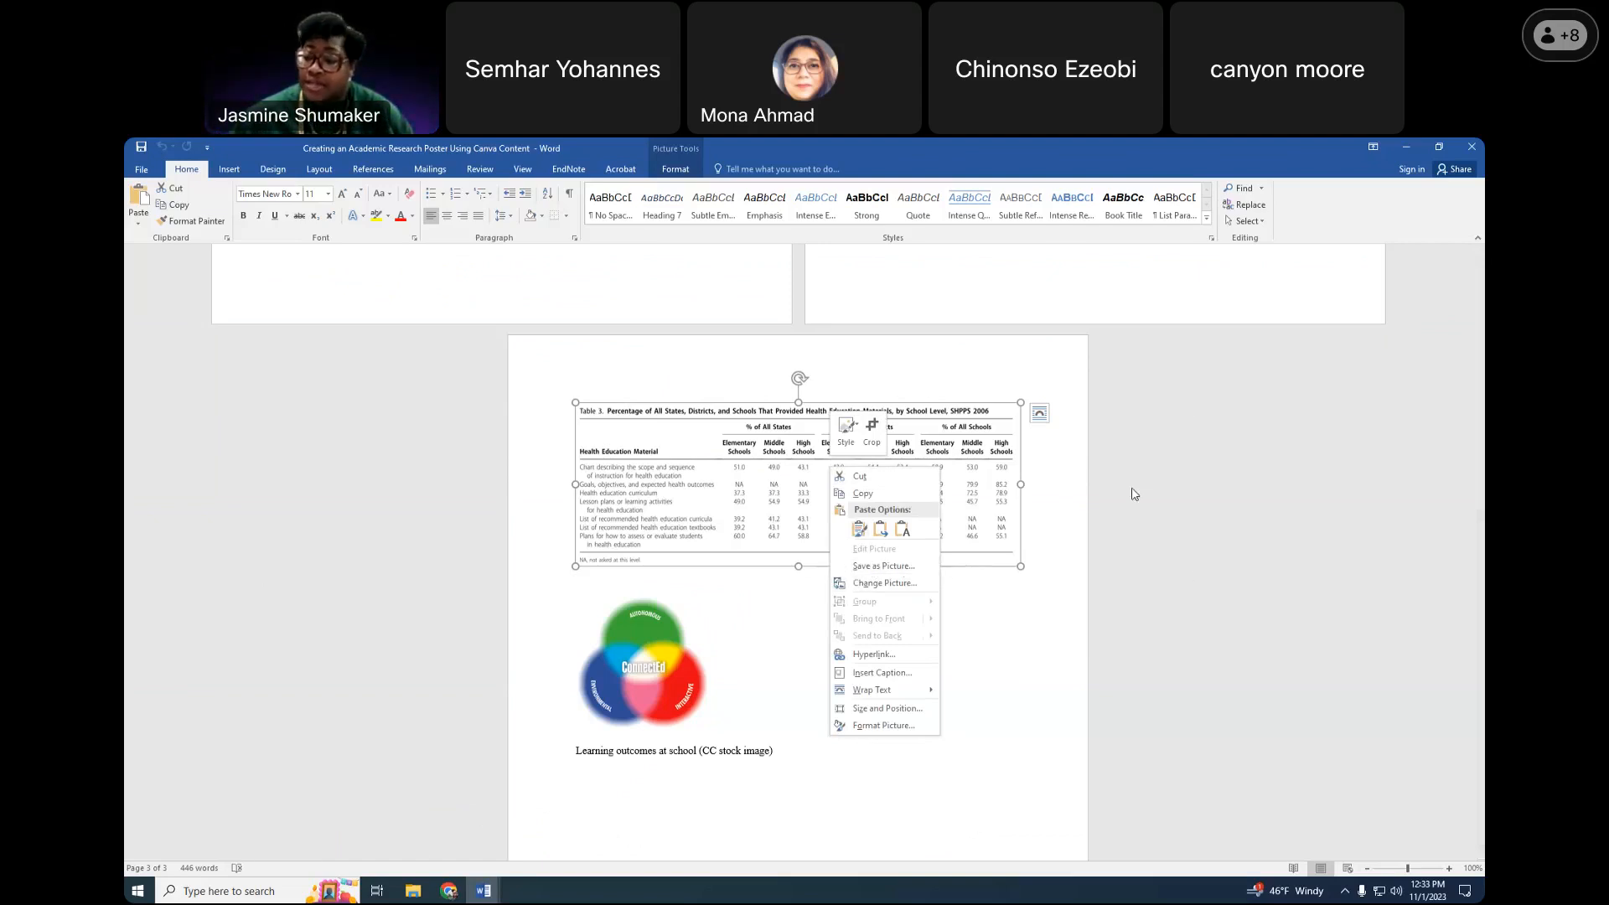
left_click(1228, 496)
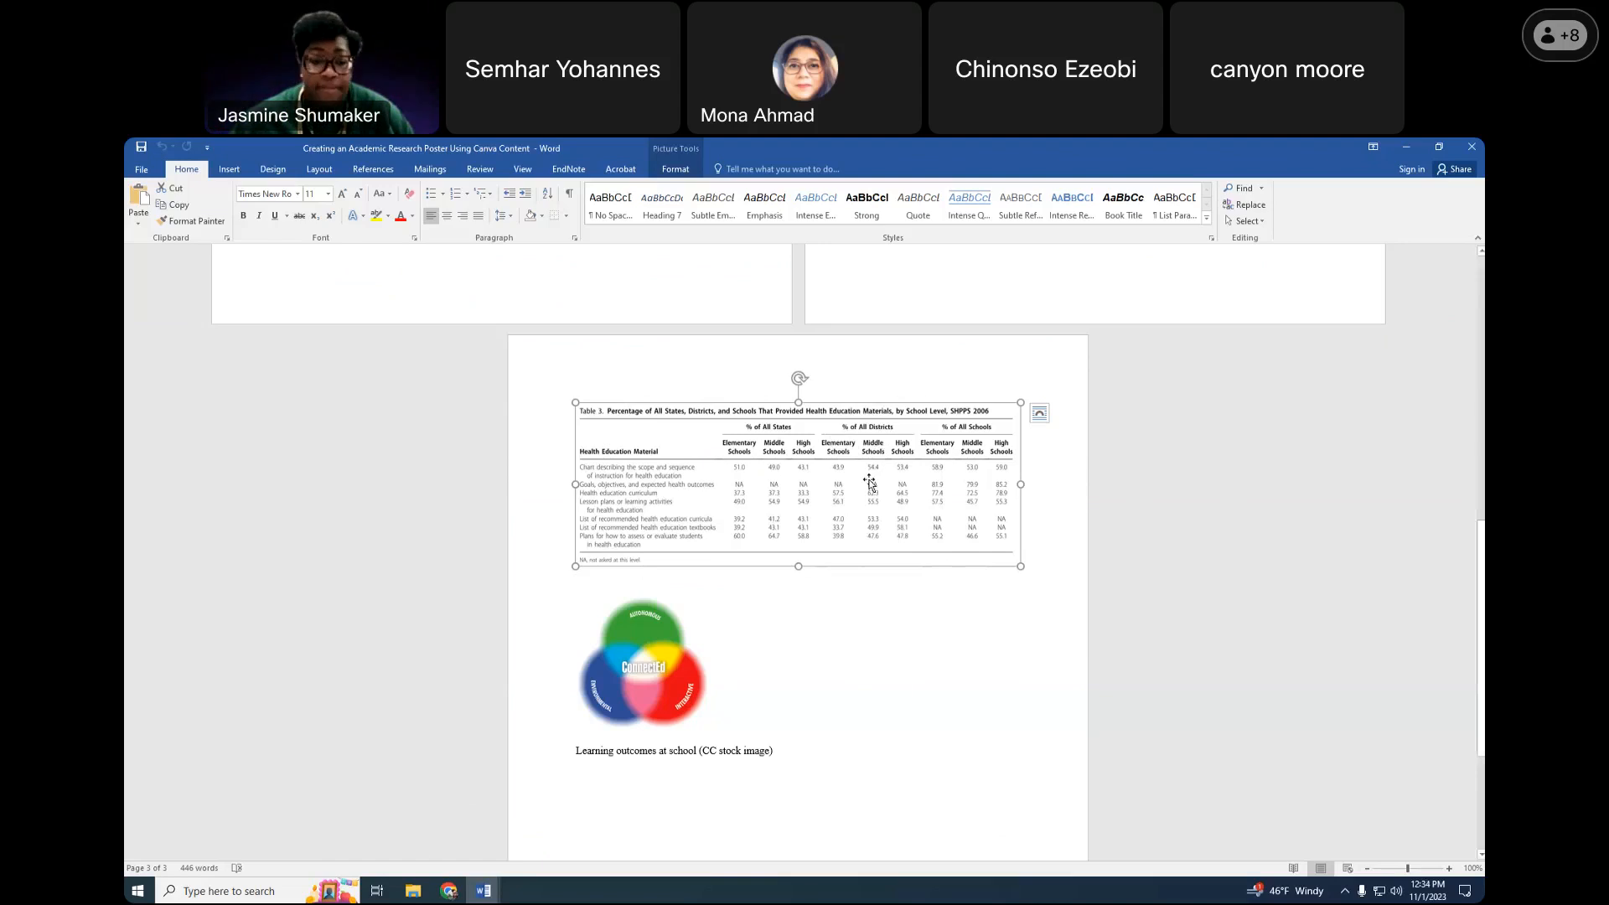
left_click(642, 625)
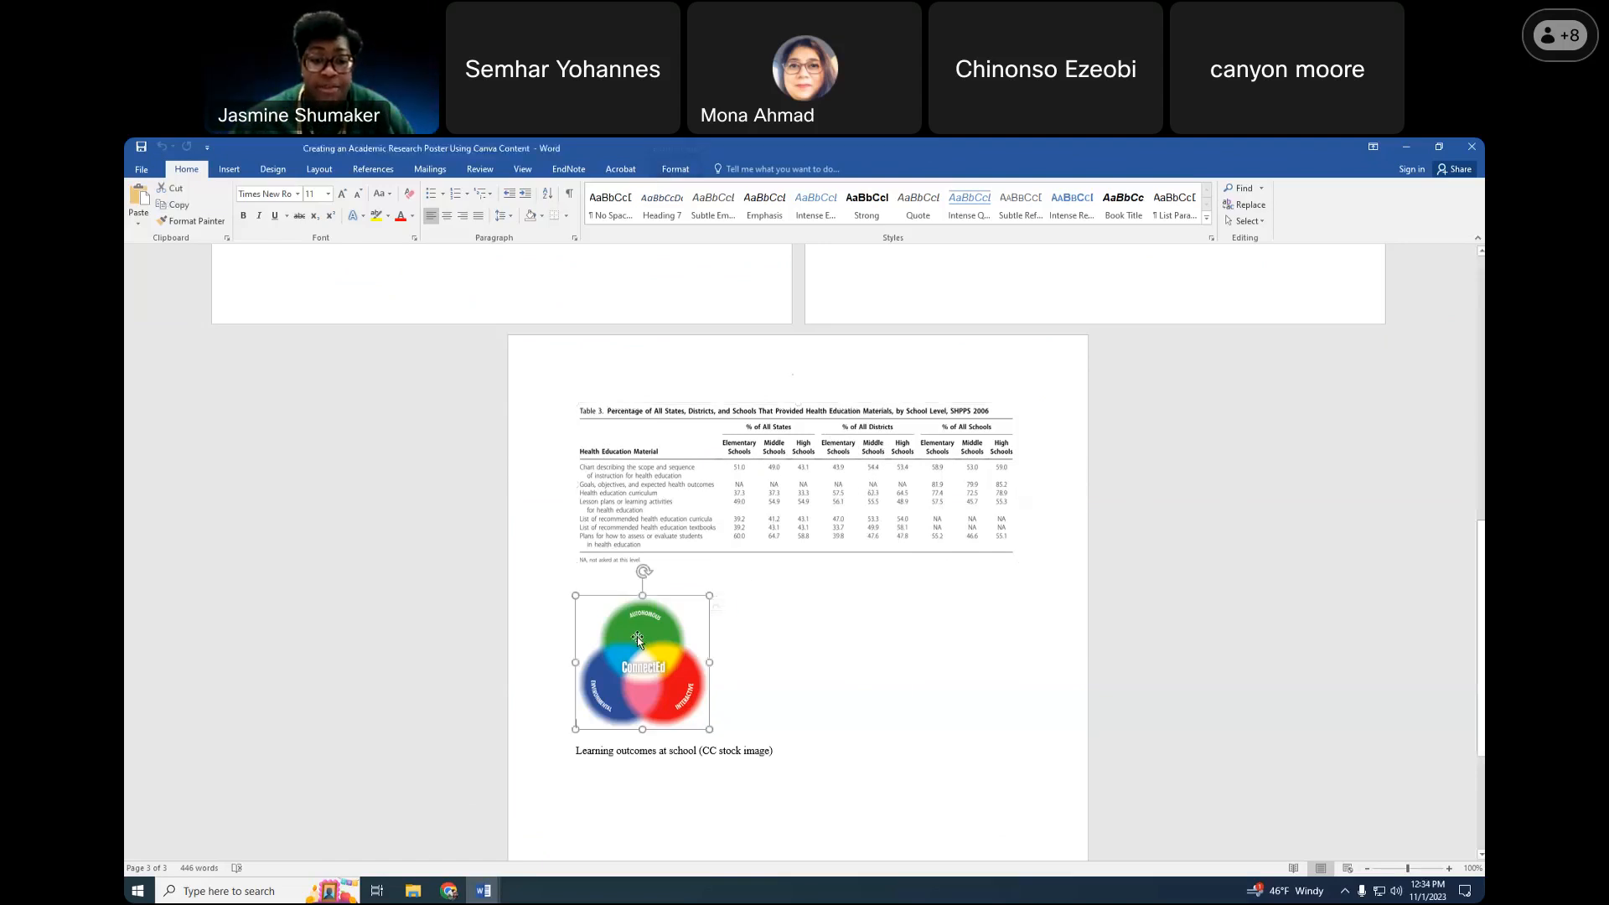
left_click(641, 543)
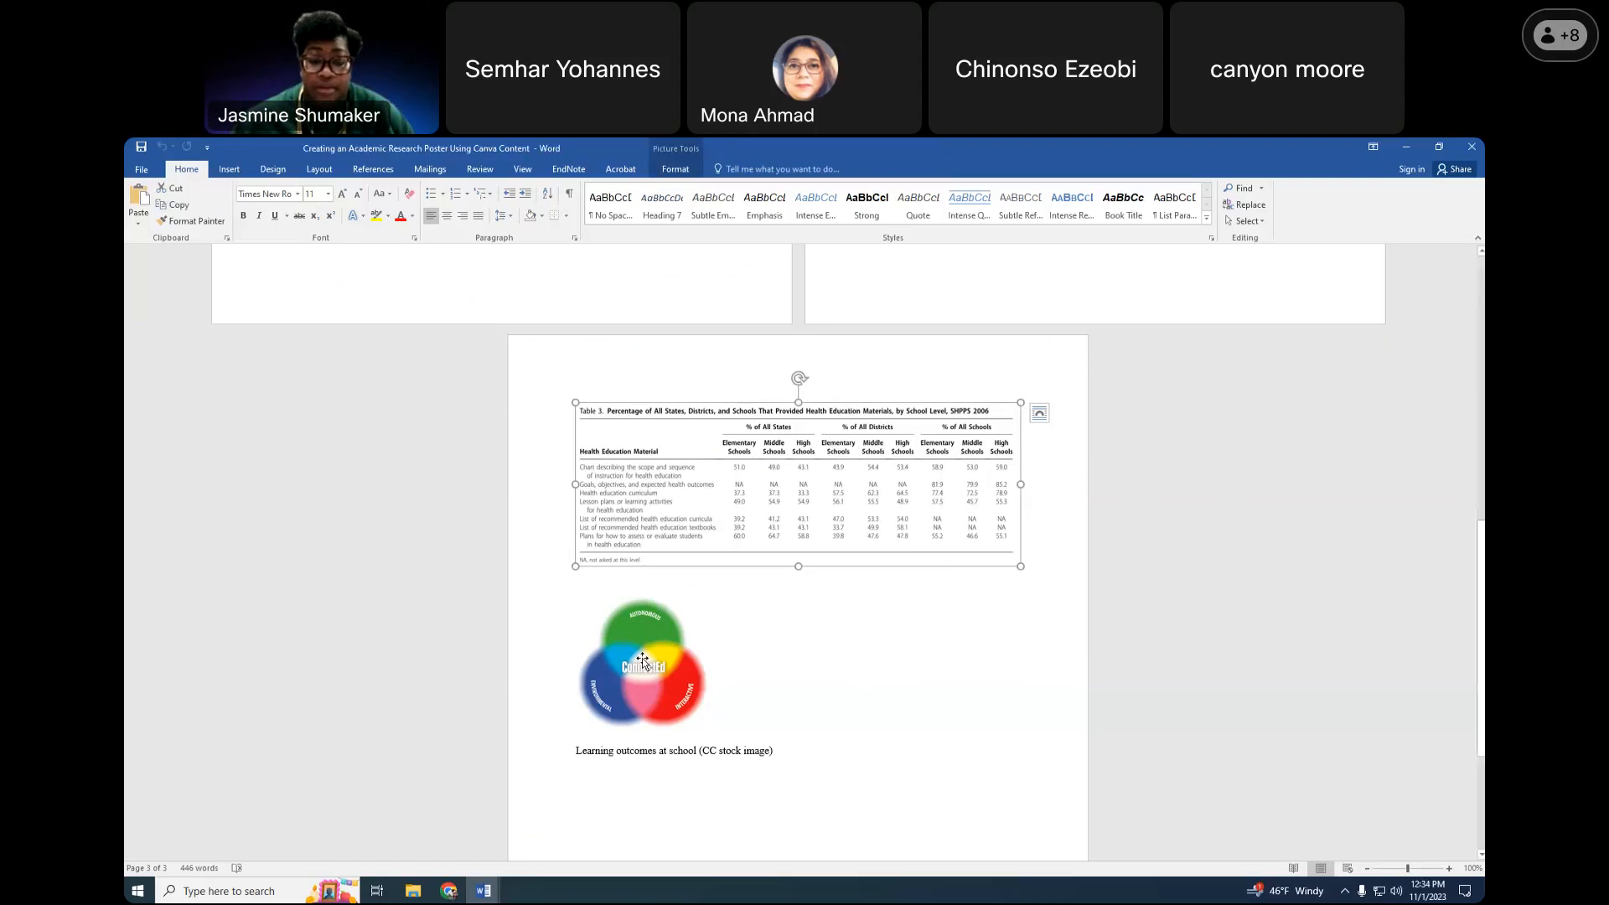
Switch back to the Canva design and examine the uploaded images and the file upload dialog, cancelling without uploading a file
left_click(450, 890)
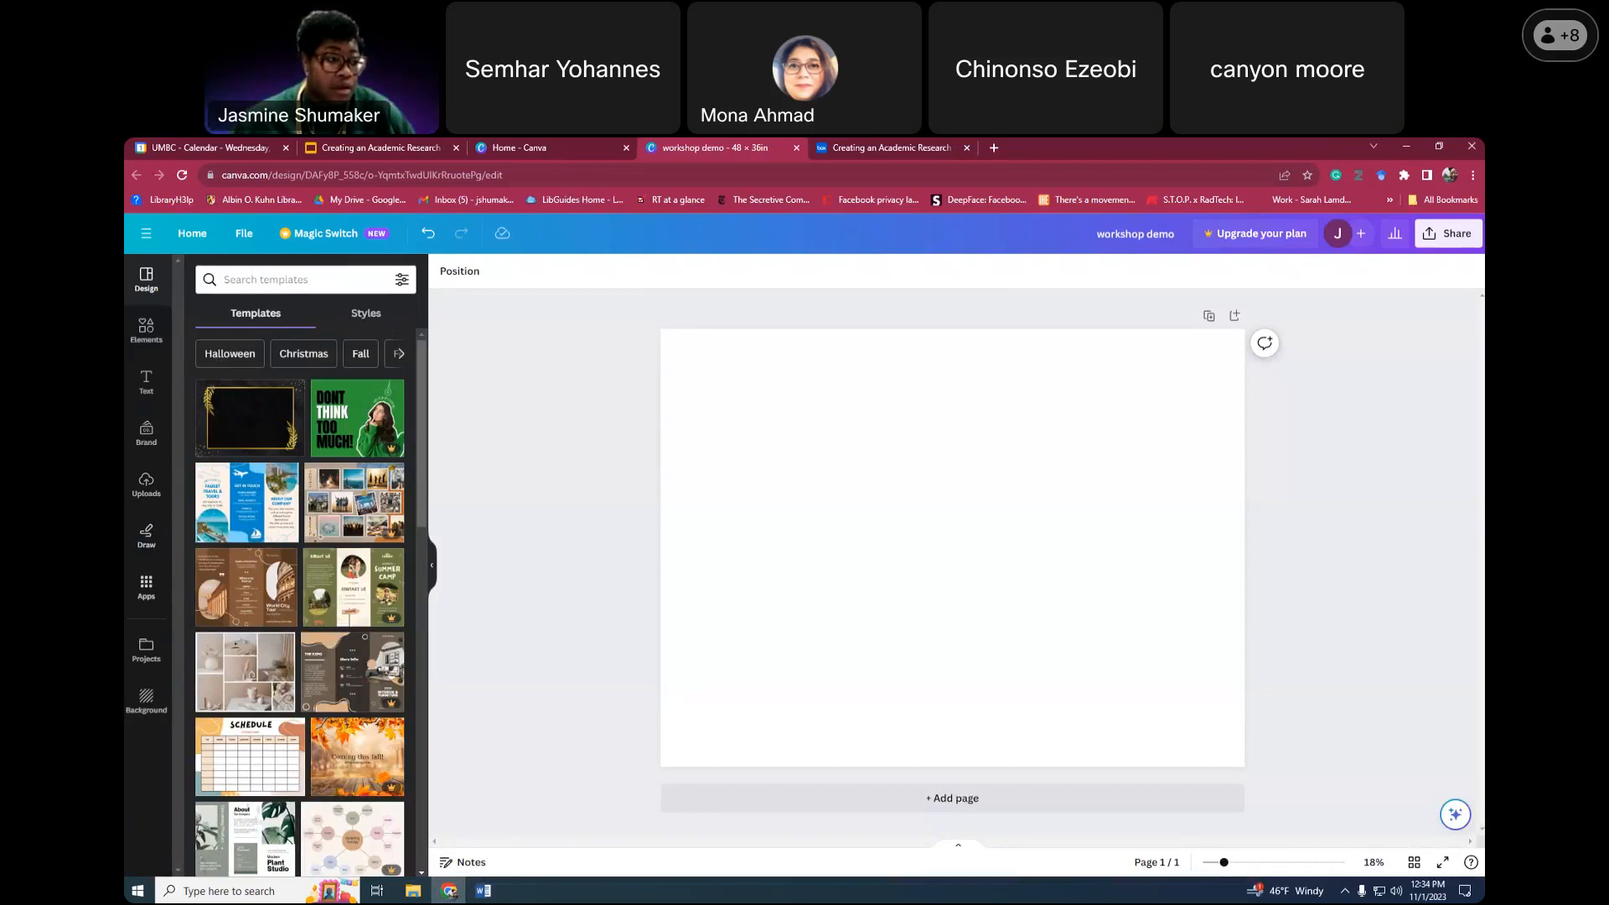
left_click(144, 486)
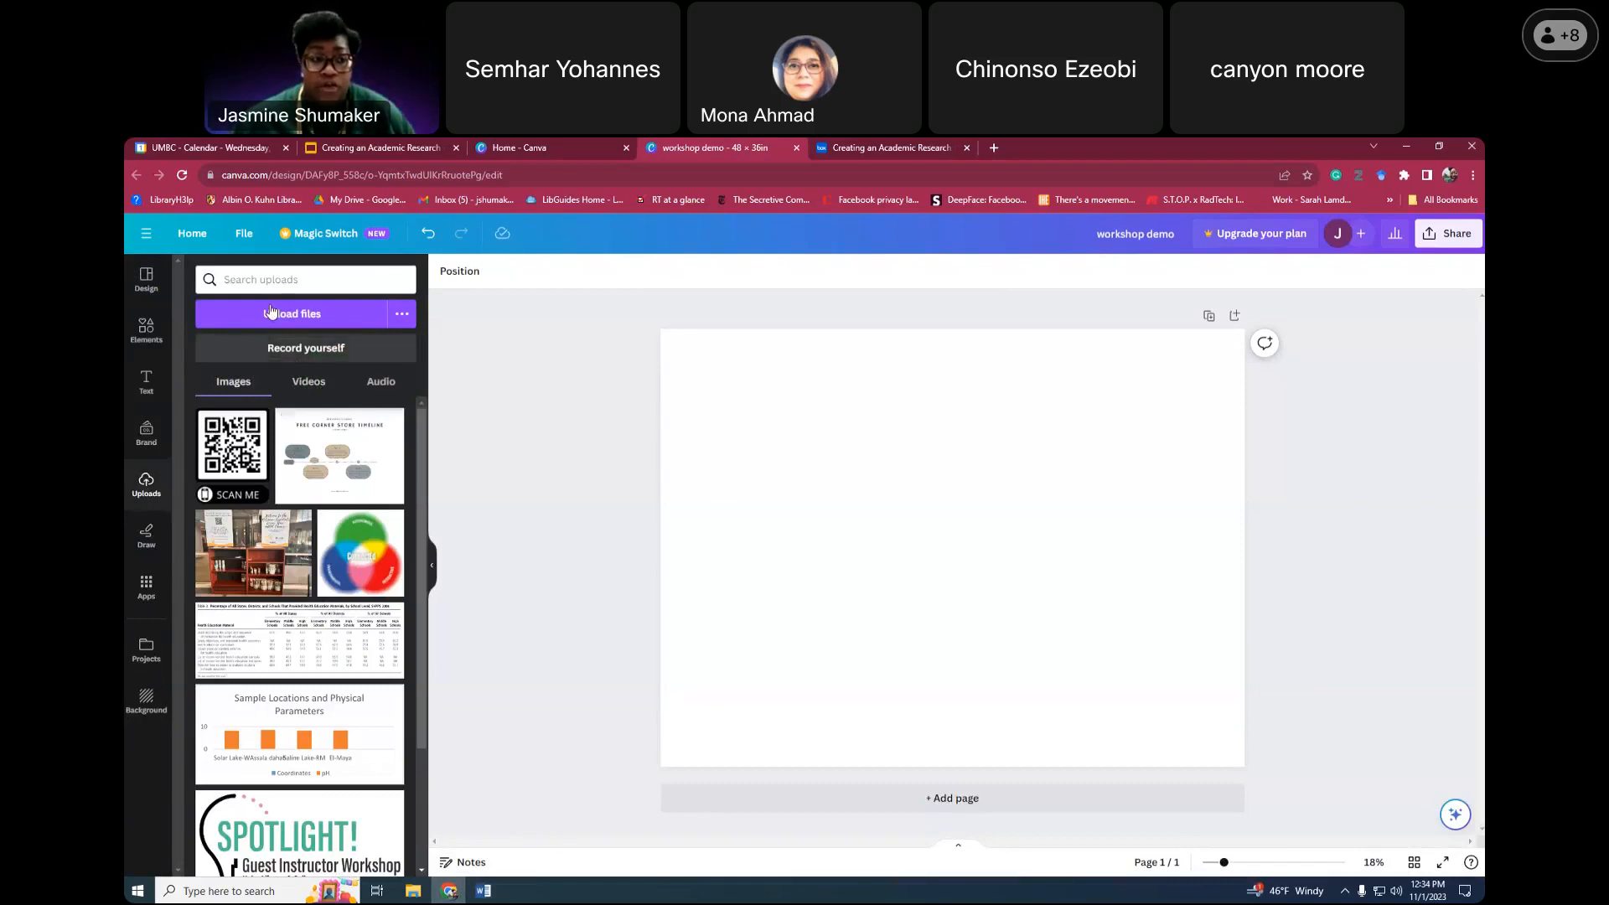
left_click(313, 322)
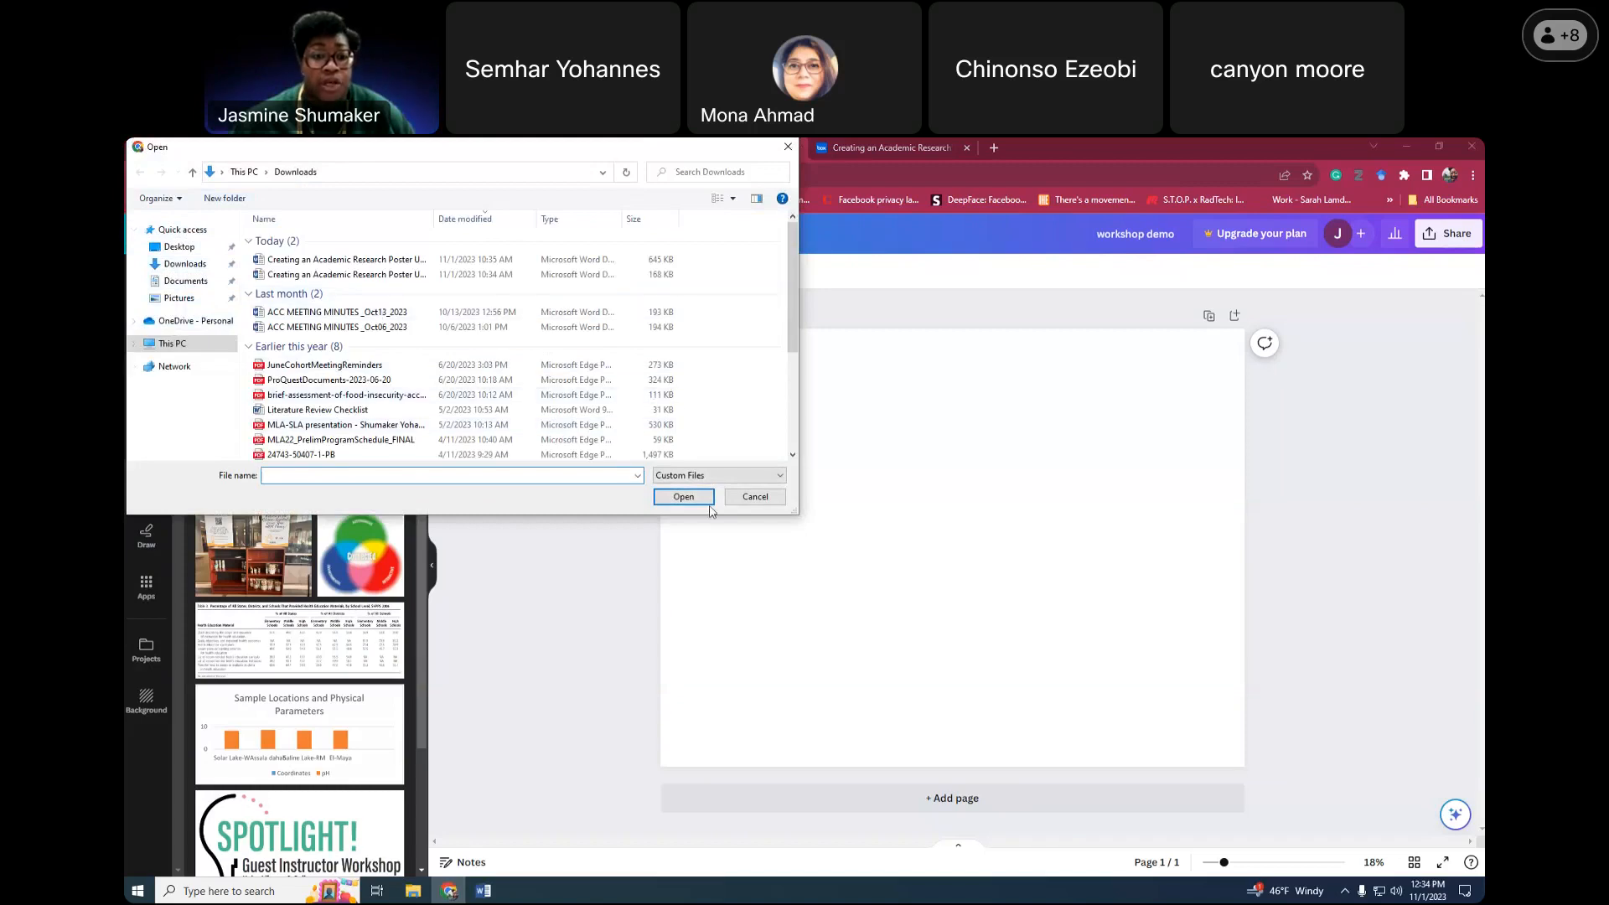
left_click(352, 259)
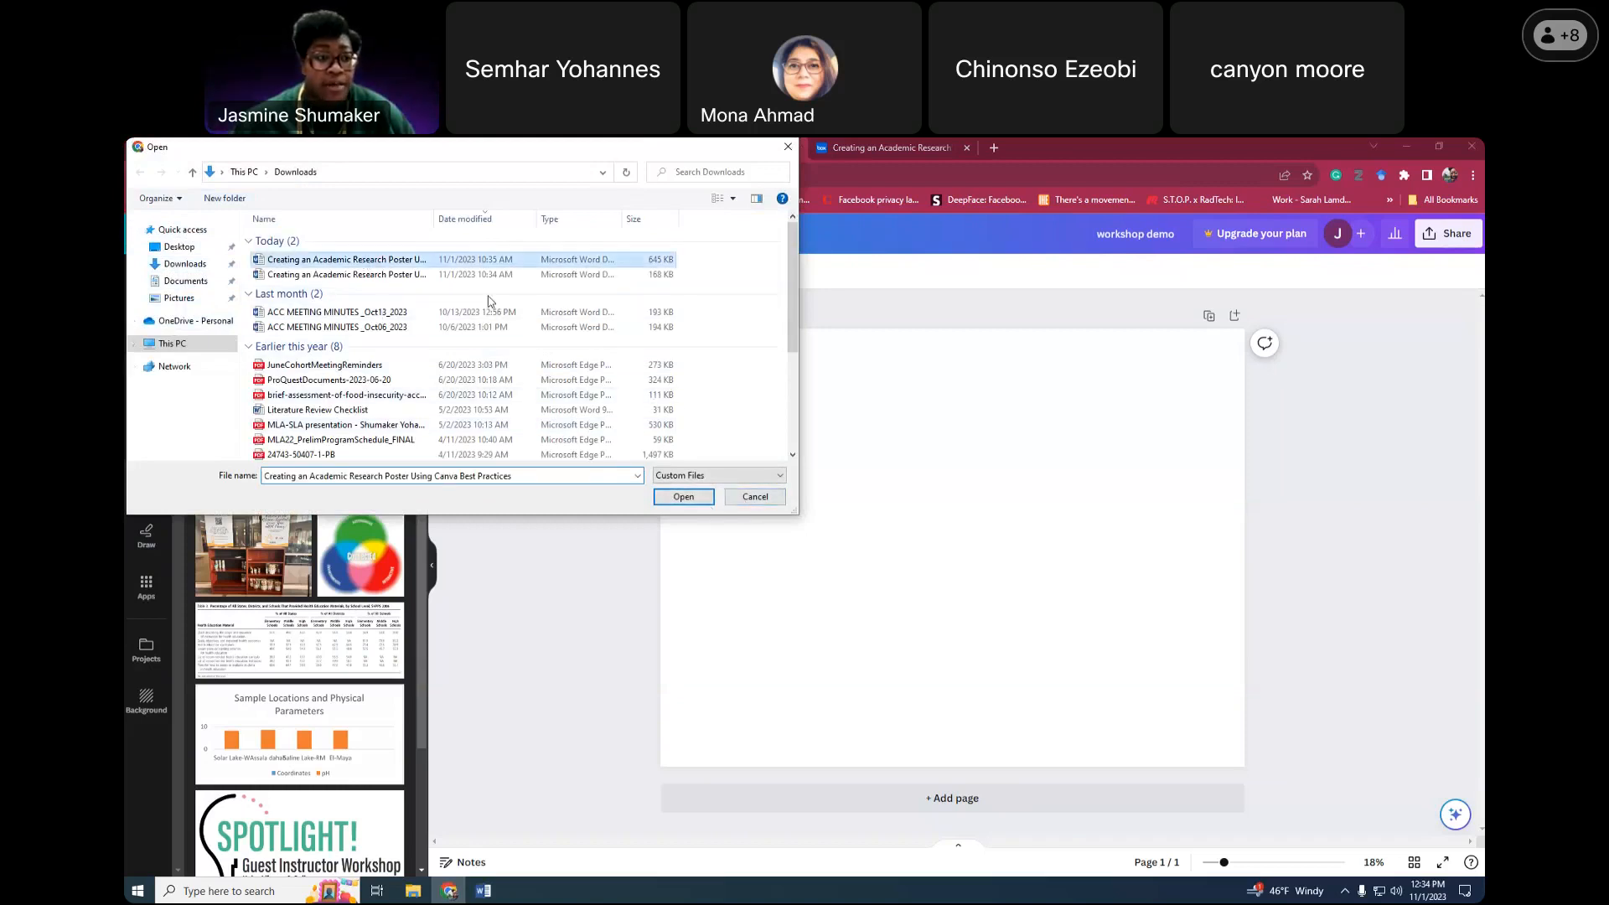
left_click(772, 501)
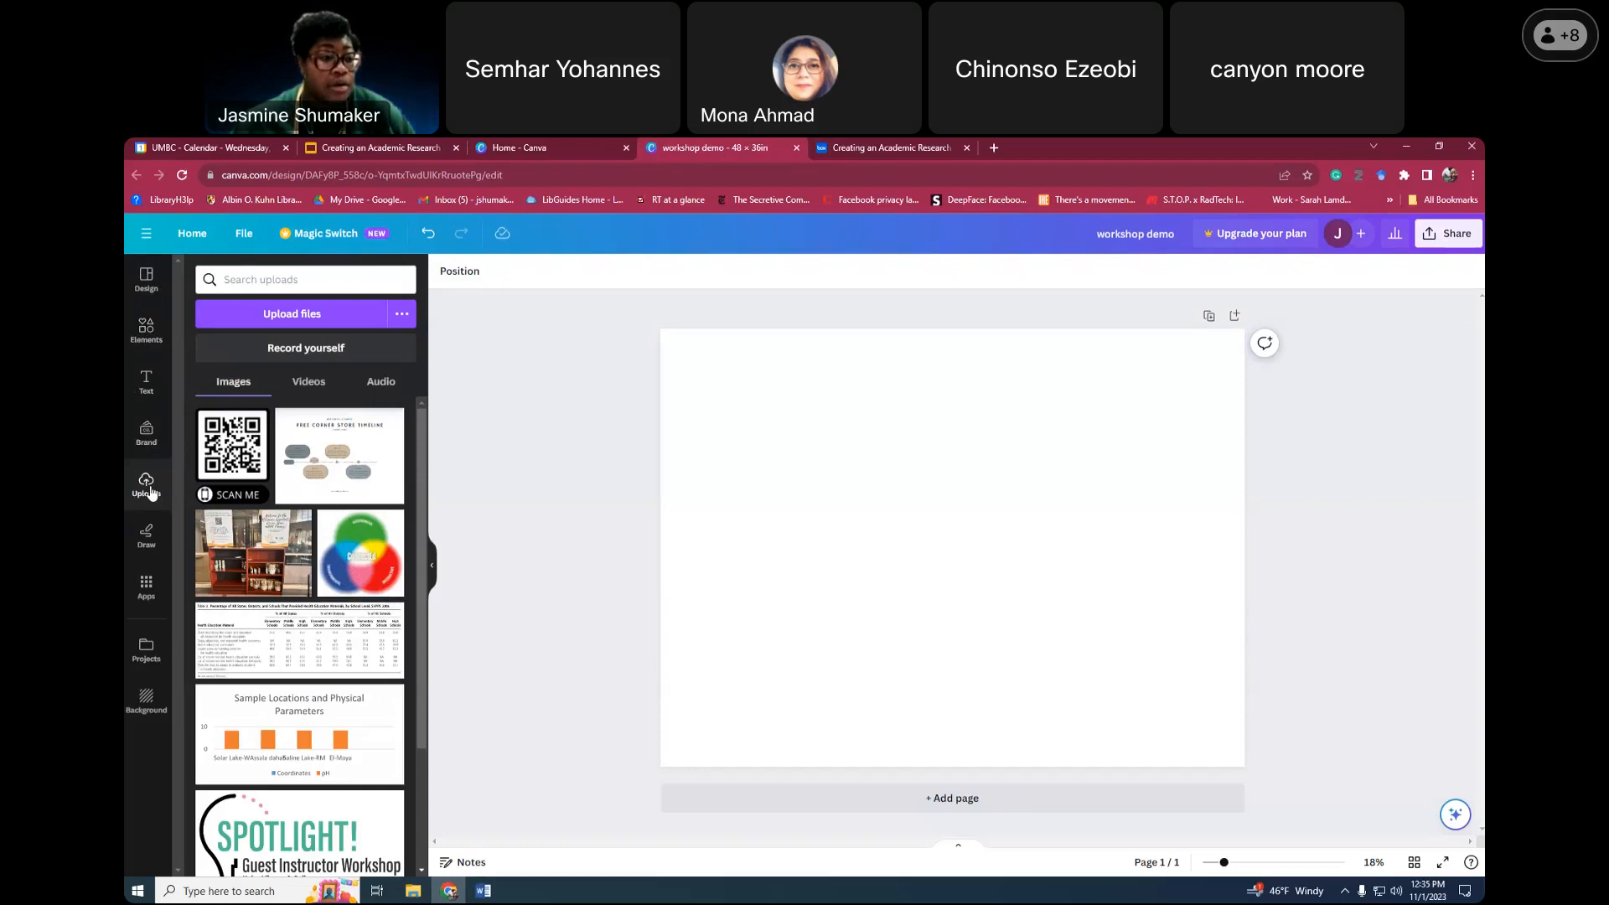
left_click(146, 281)
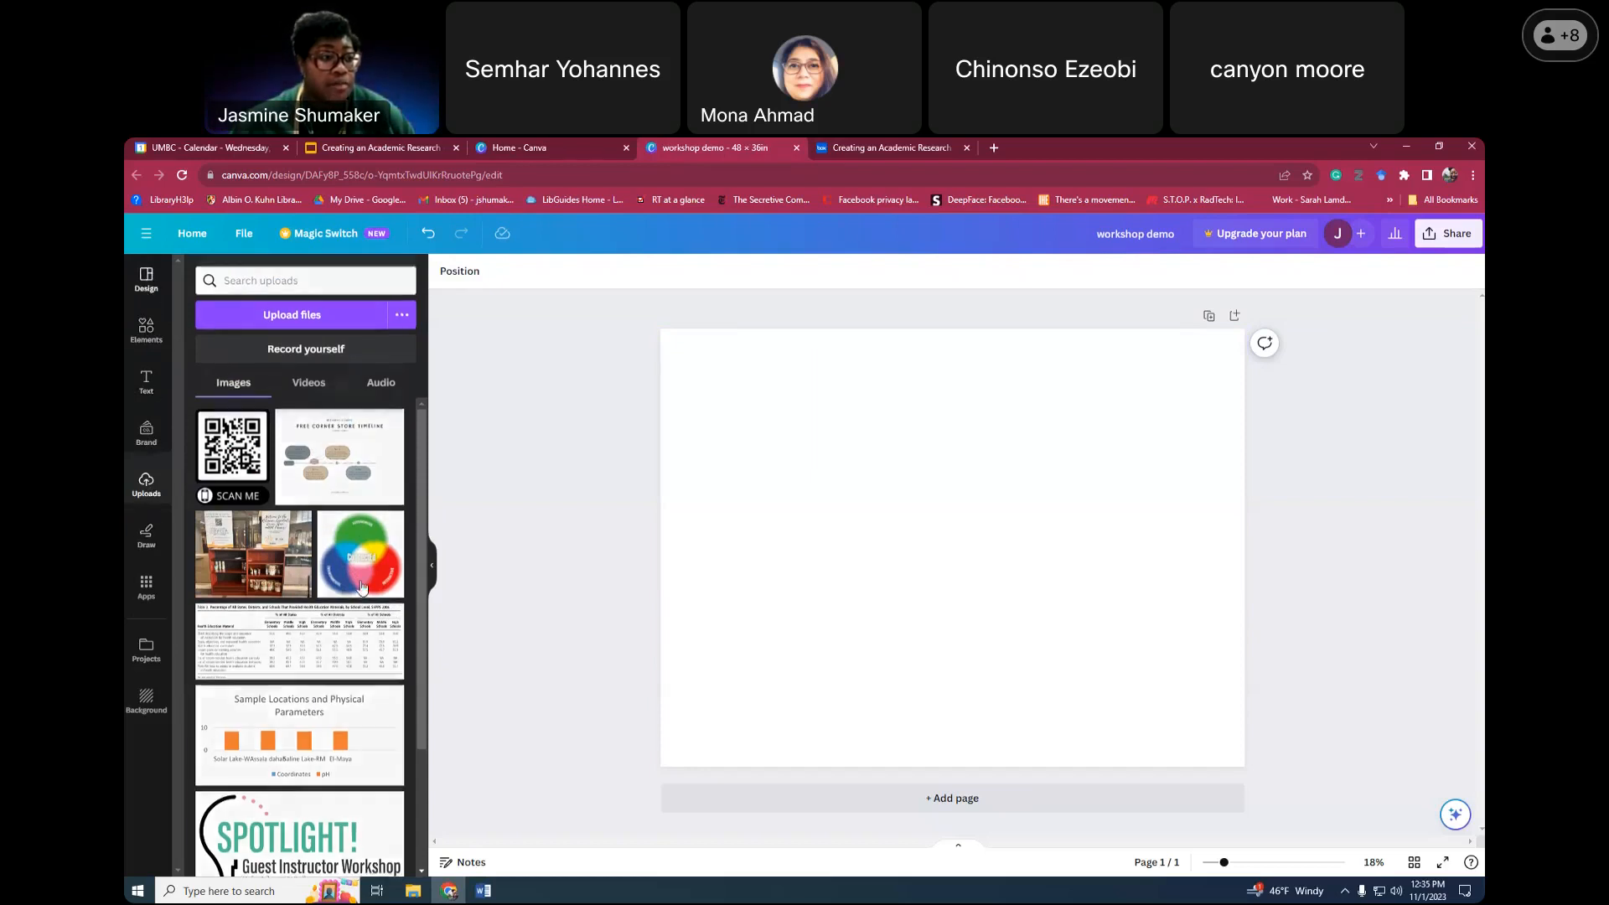
left_click(145, 484)
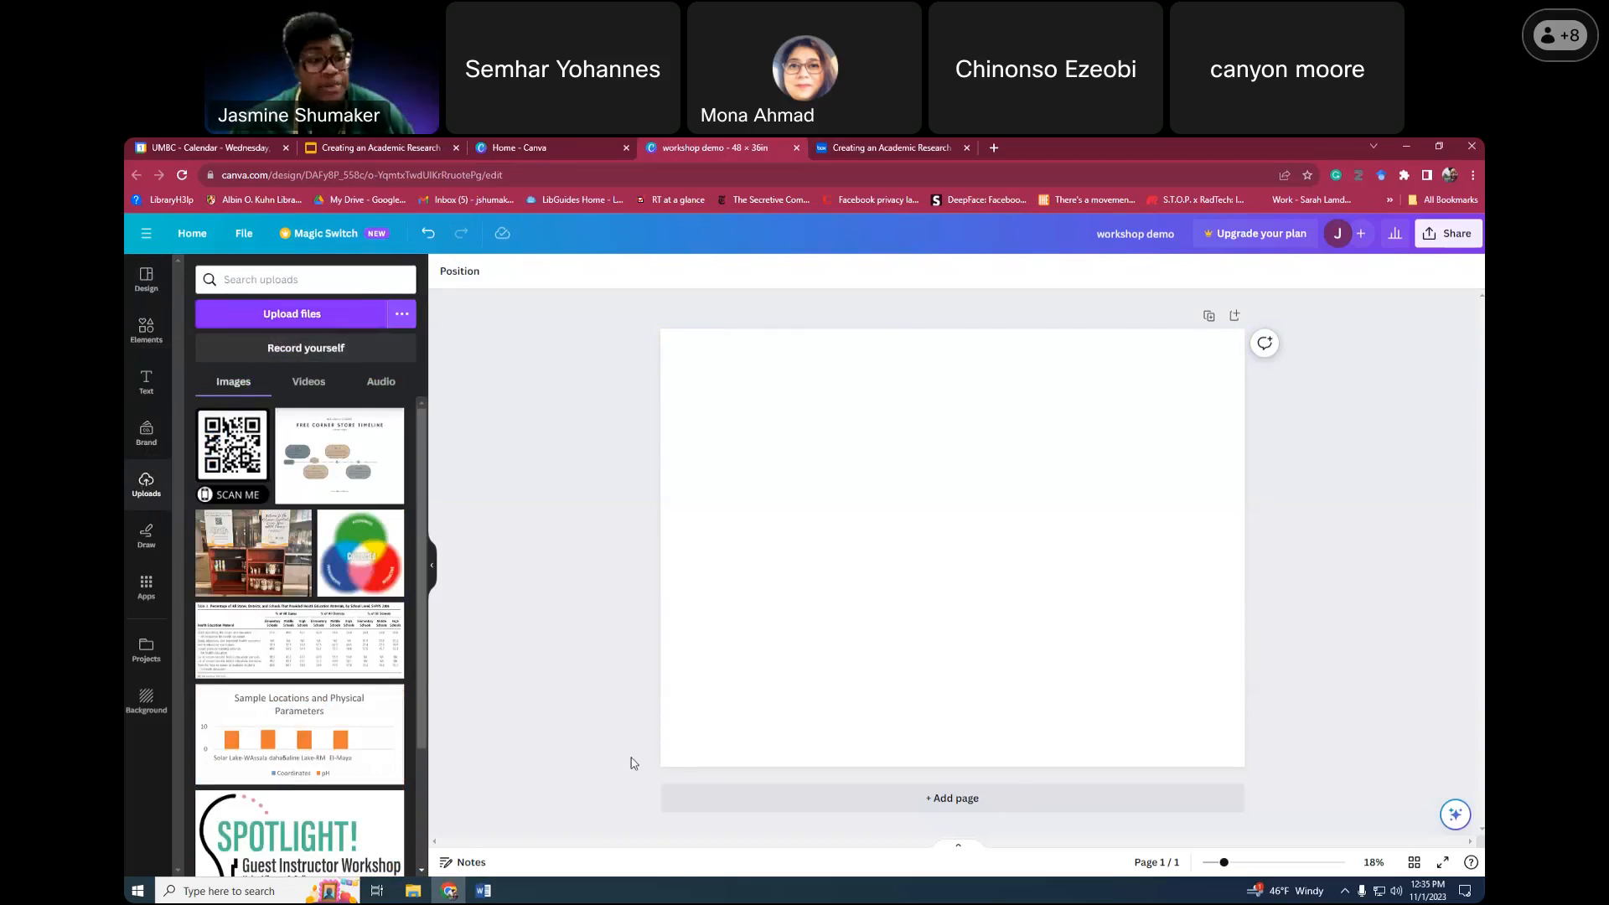
Switch to the Word content document and try to save the health education table as a JPEG picture named "test" on the Desktop
mouse_move(483, 890)
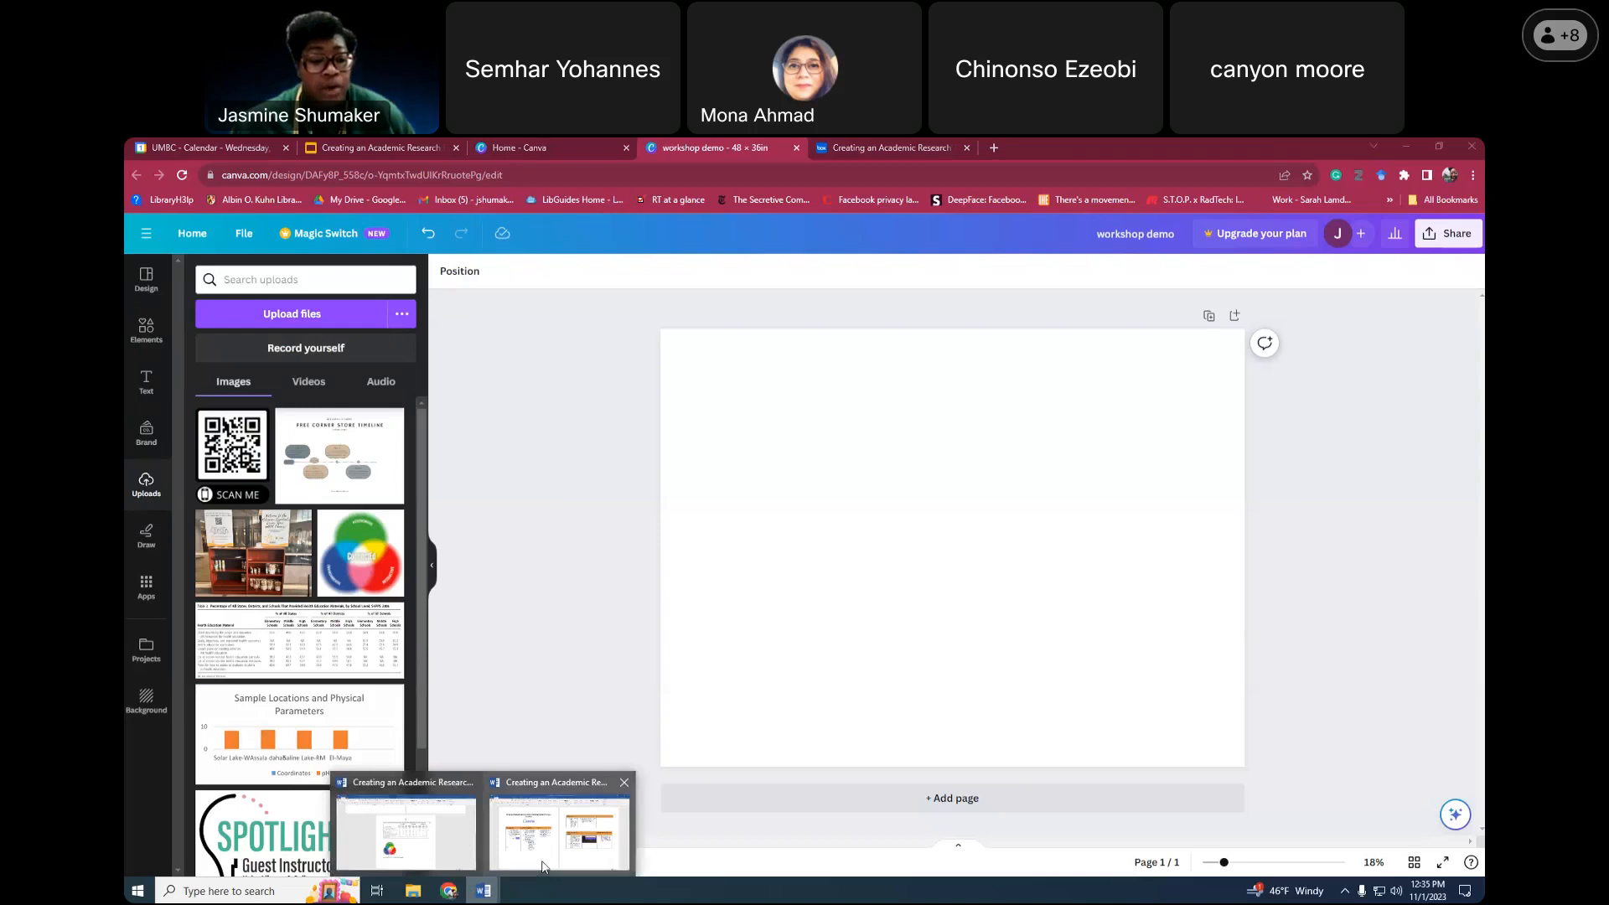
left_click(405, 833)
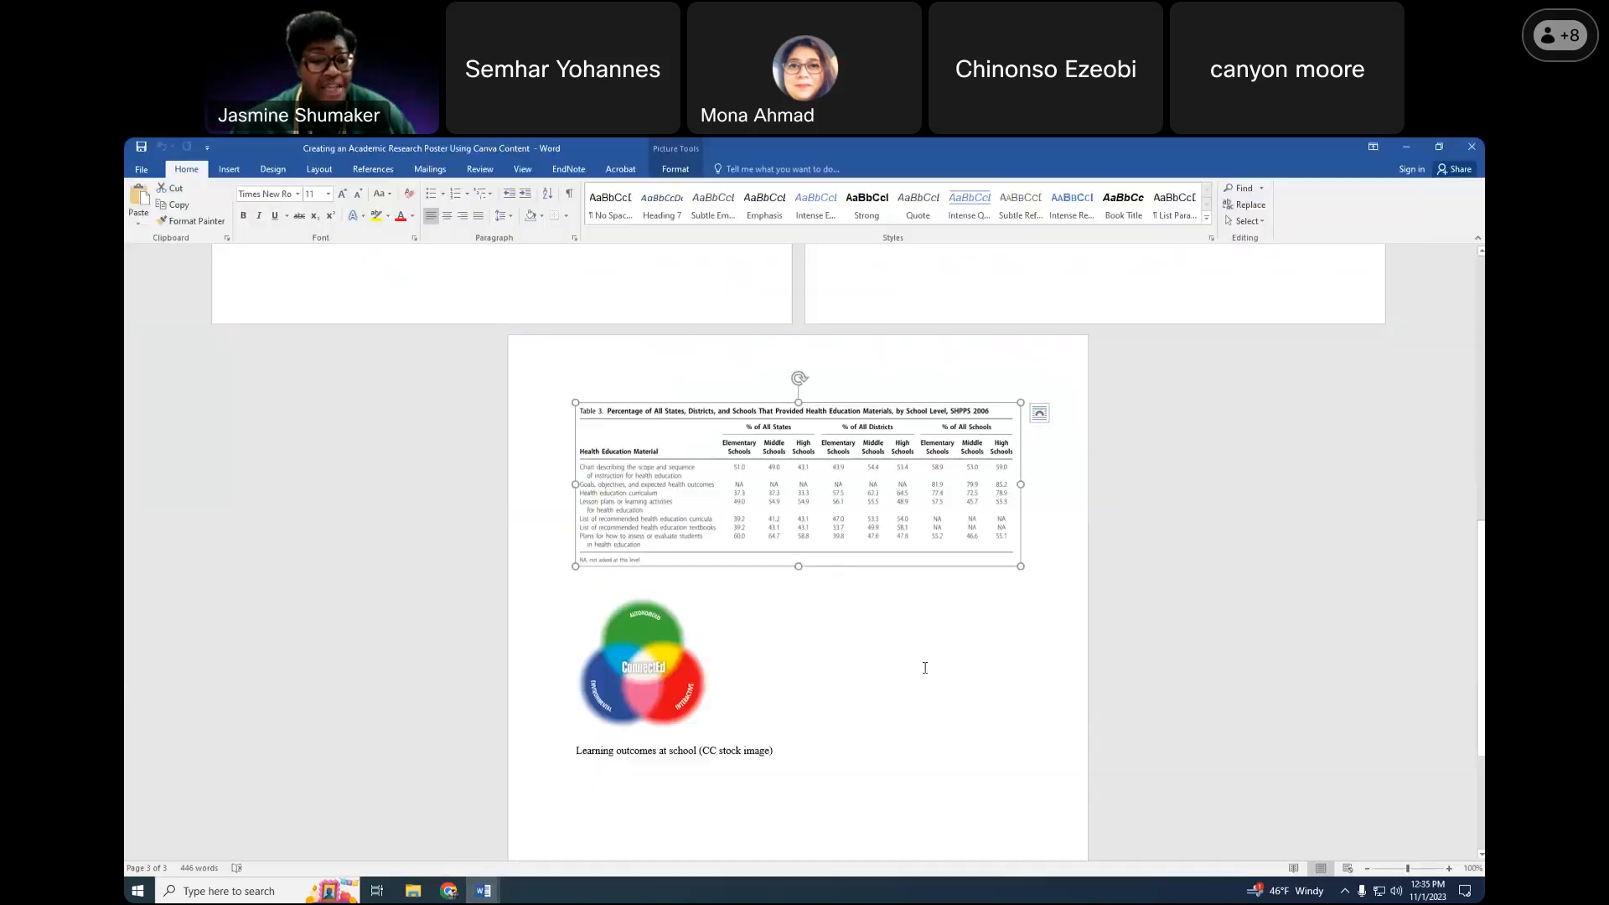
right_click(816, 455)
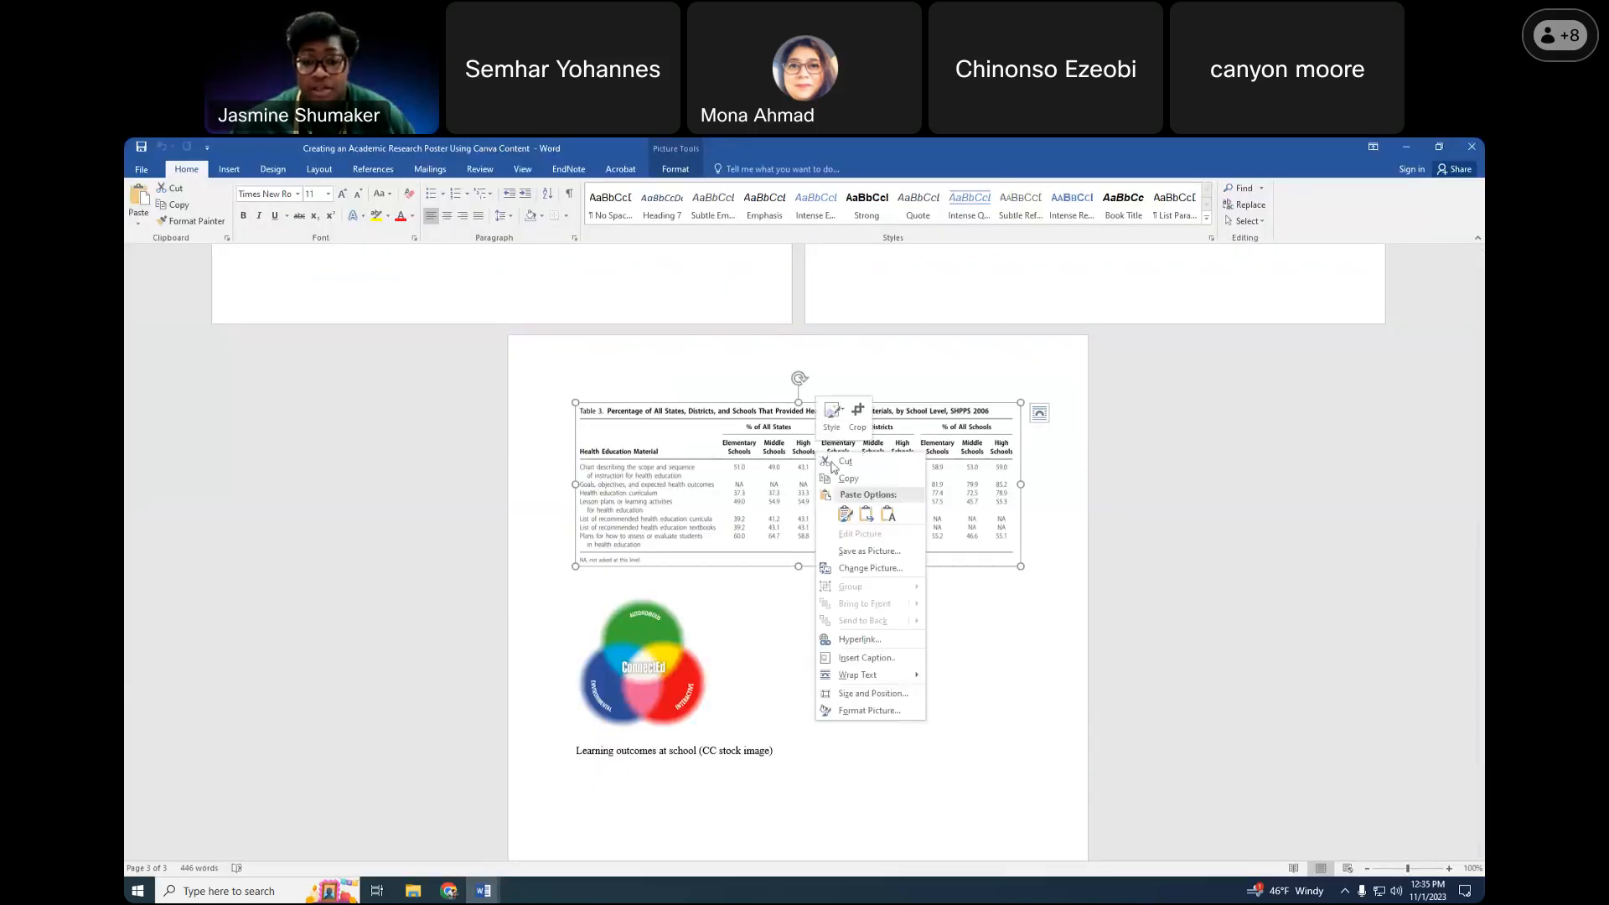
left_click(887, 553)
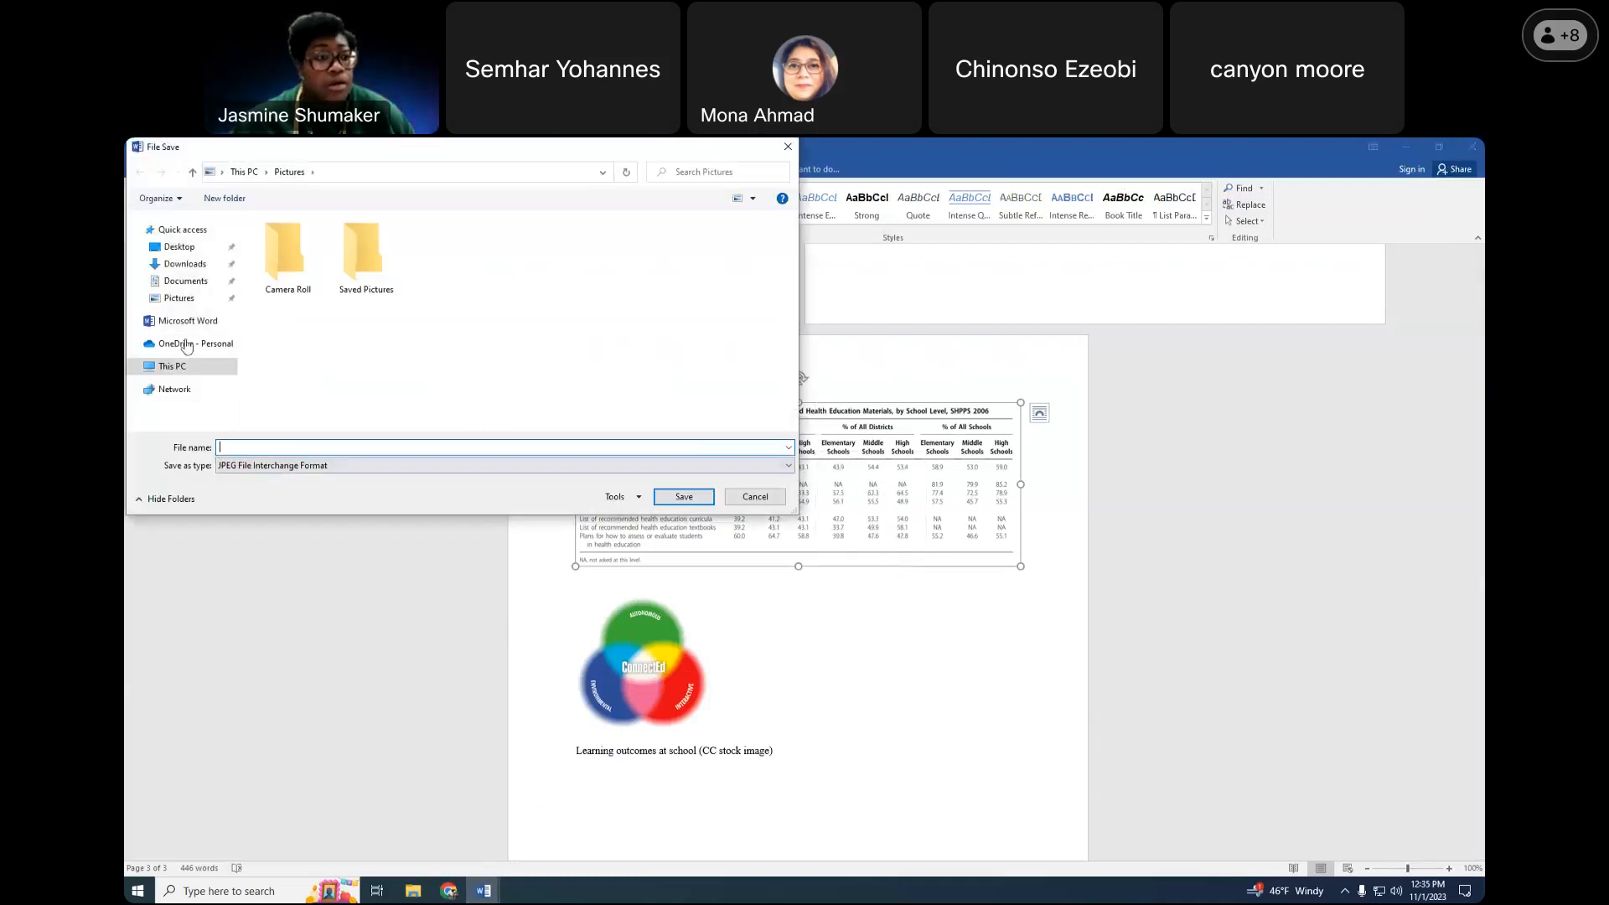
type("test")
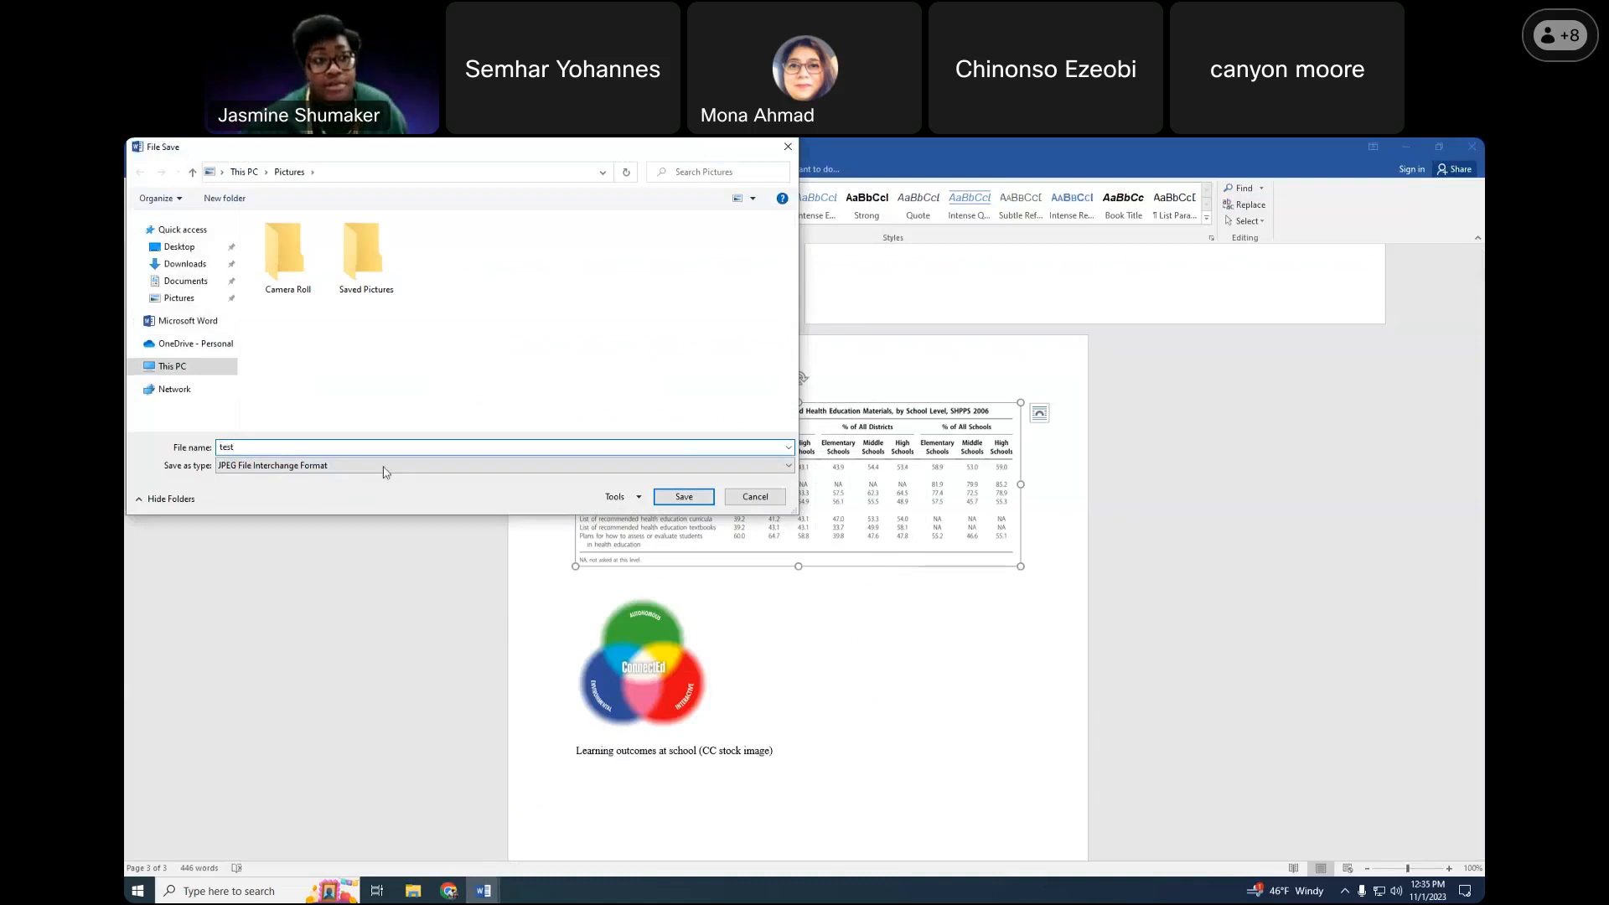
left_click(179, 246)
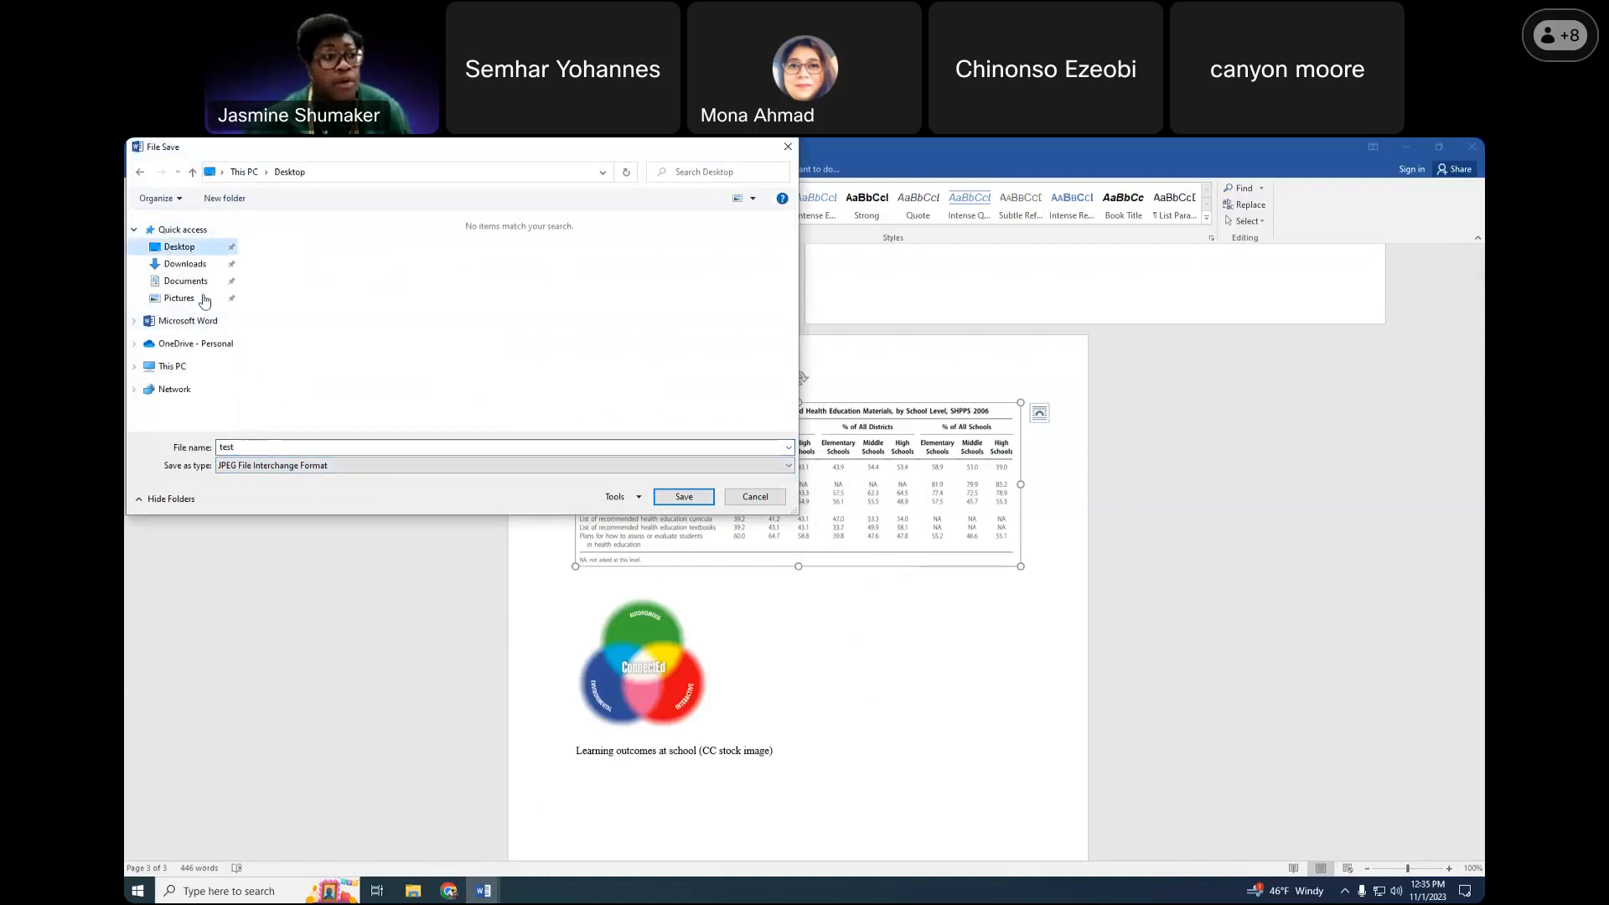
left_click(765, 501)
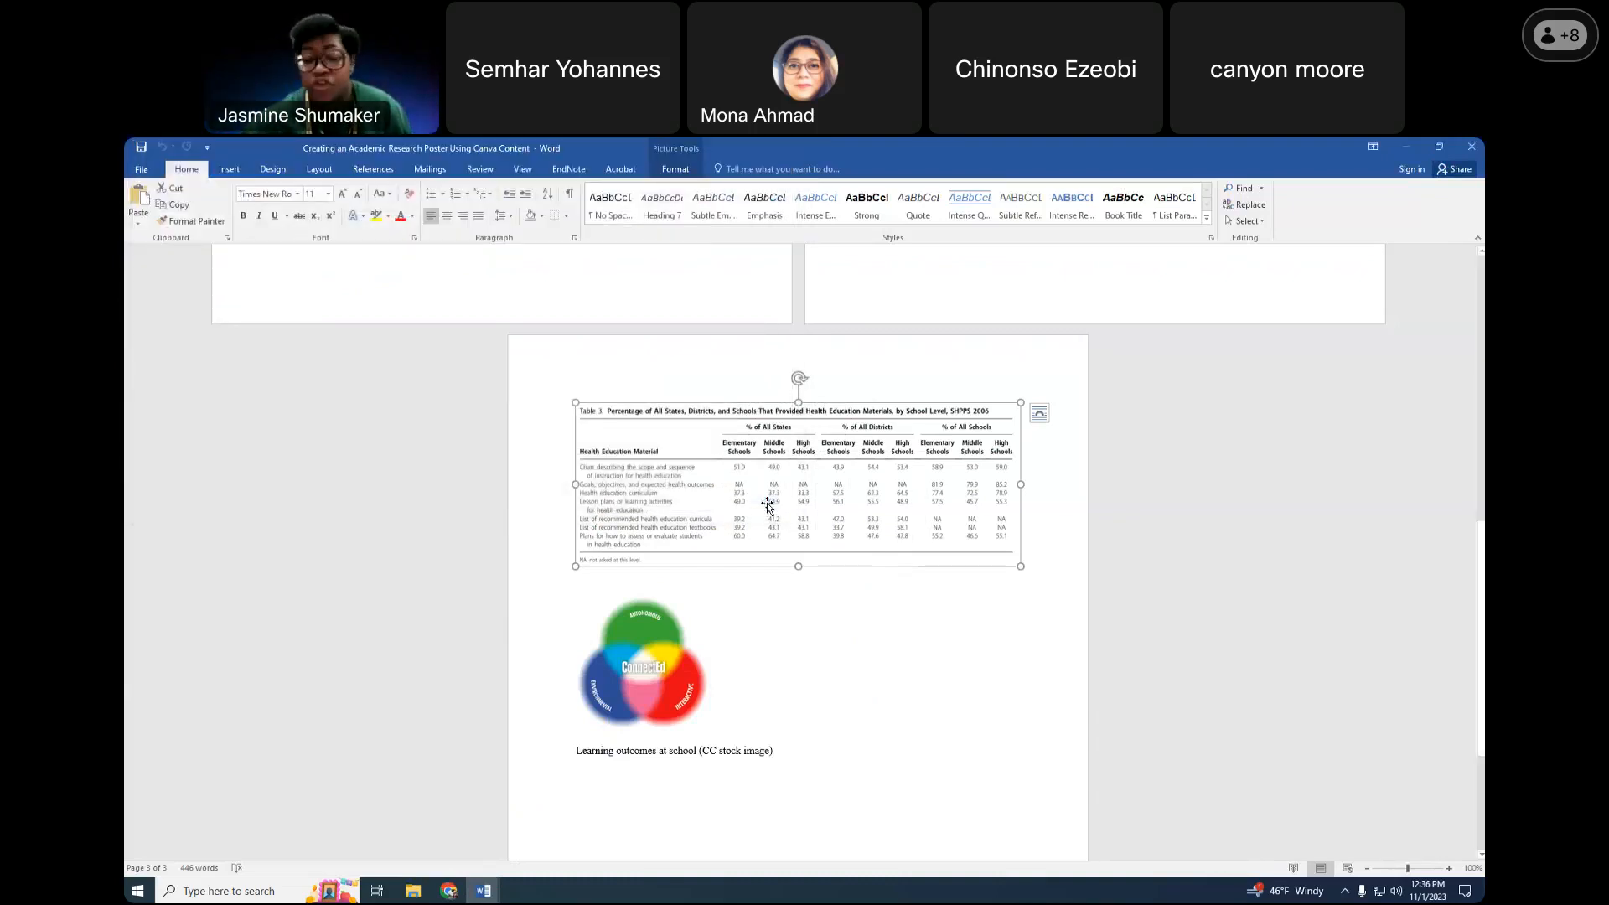
right_click(712, 507)
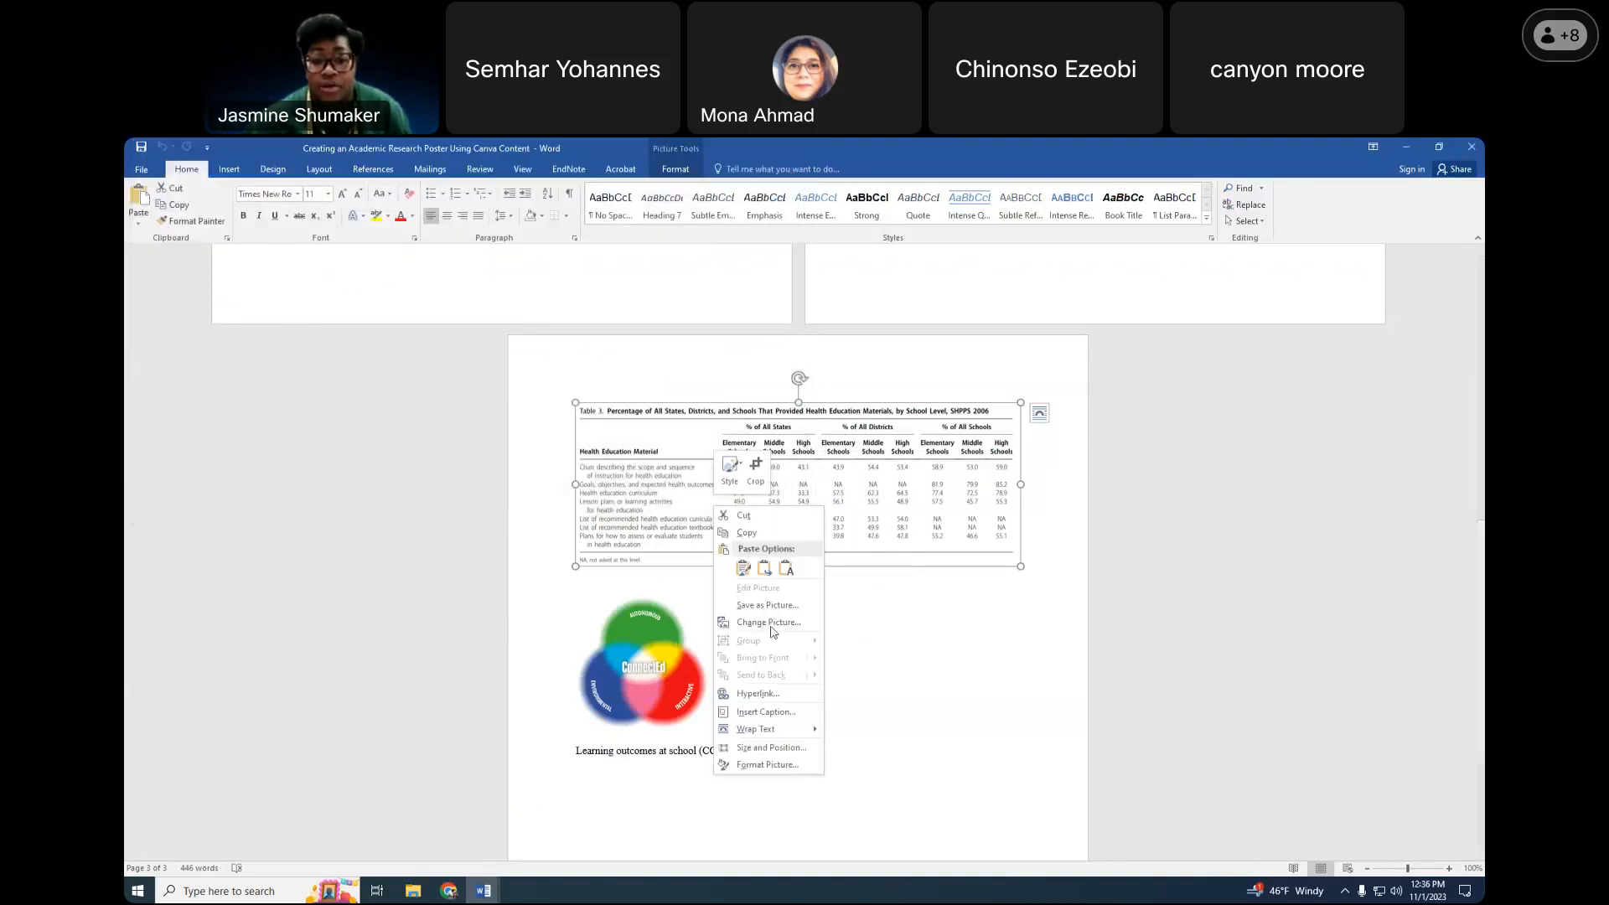
left_click(1184, 566)
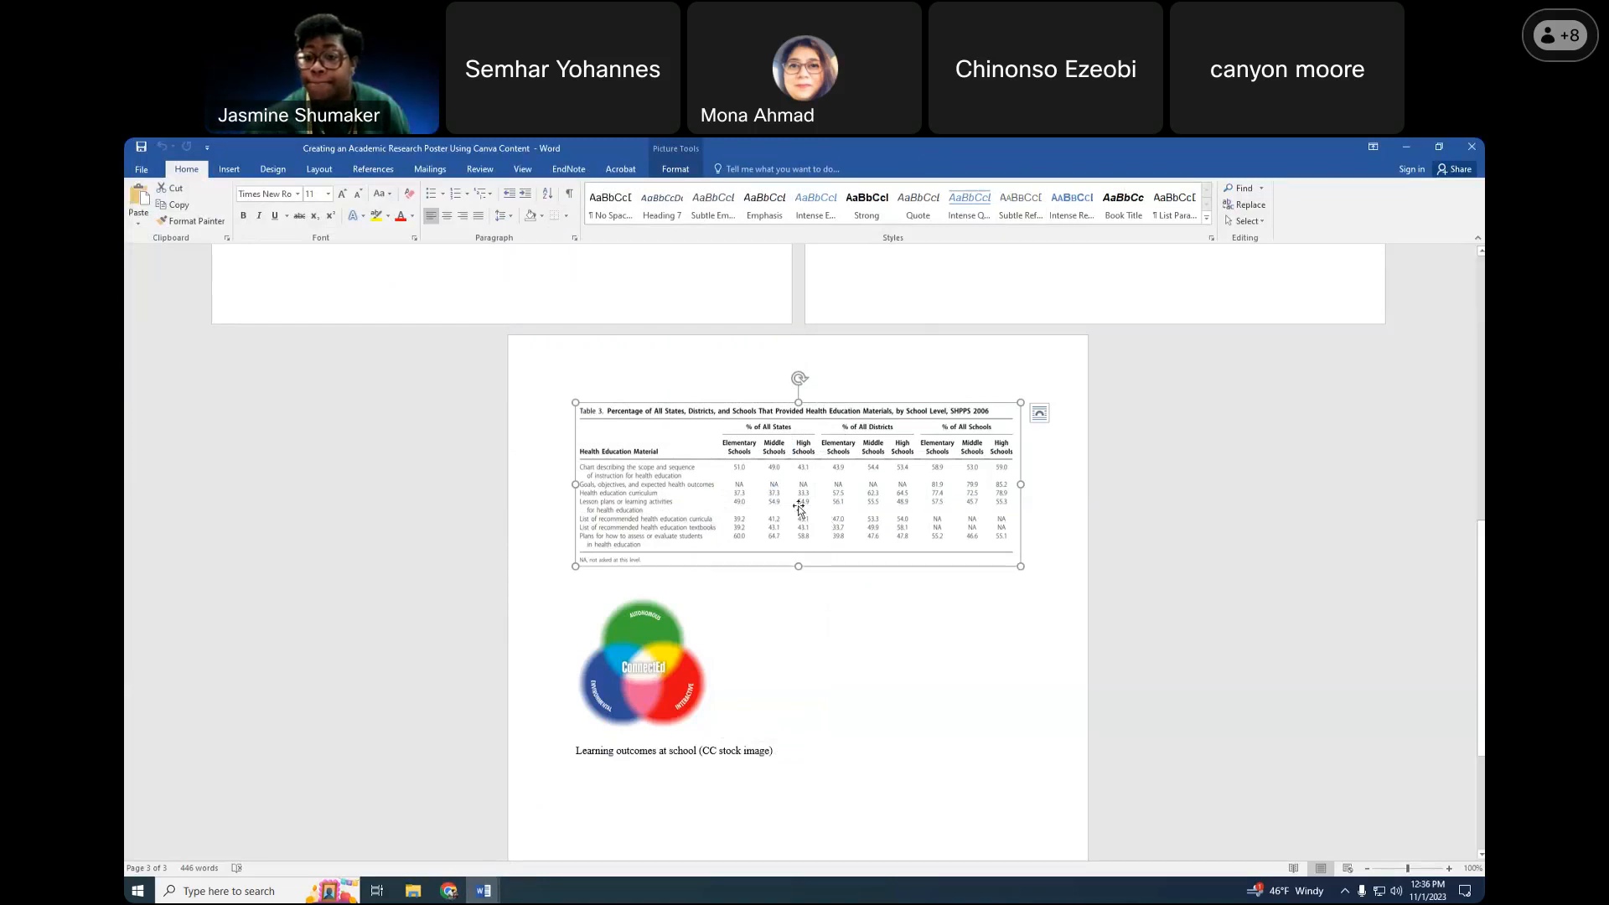
Return to the Canva poster and set up custom guides with 48 columns and a column gap of 0 in
left_click(450, 890)
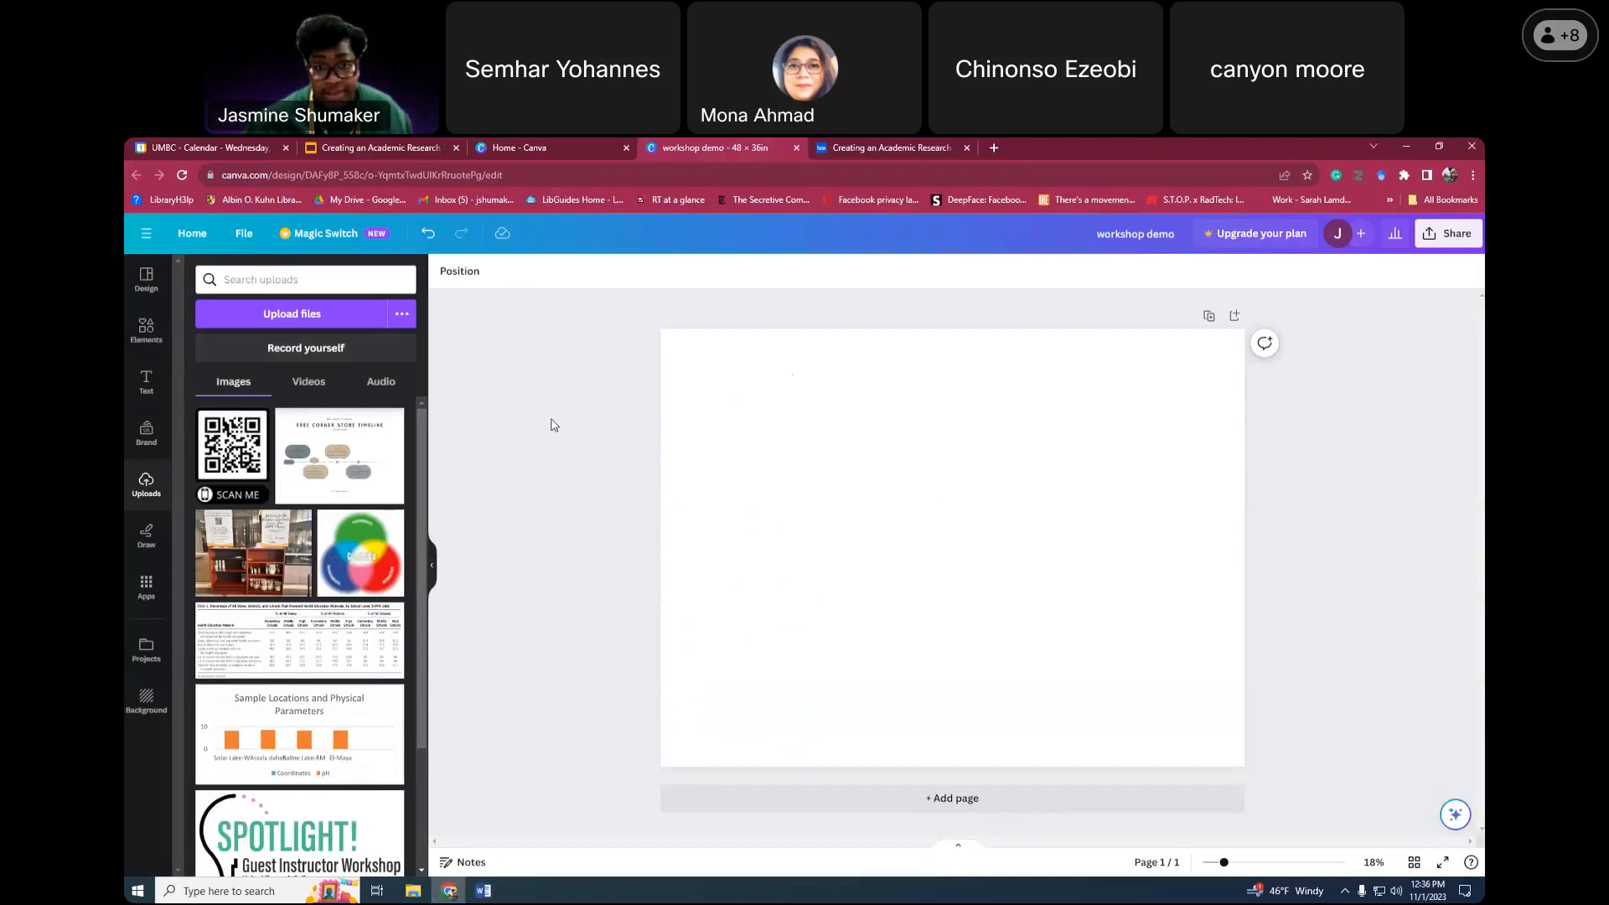
left_click(243, 234)
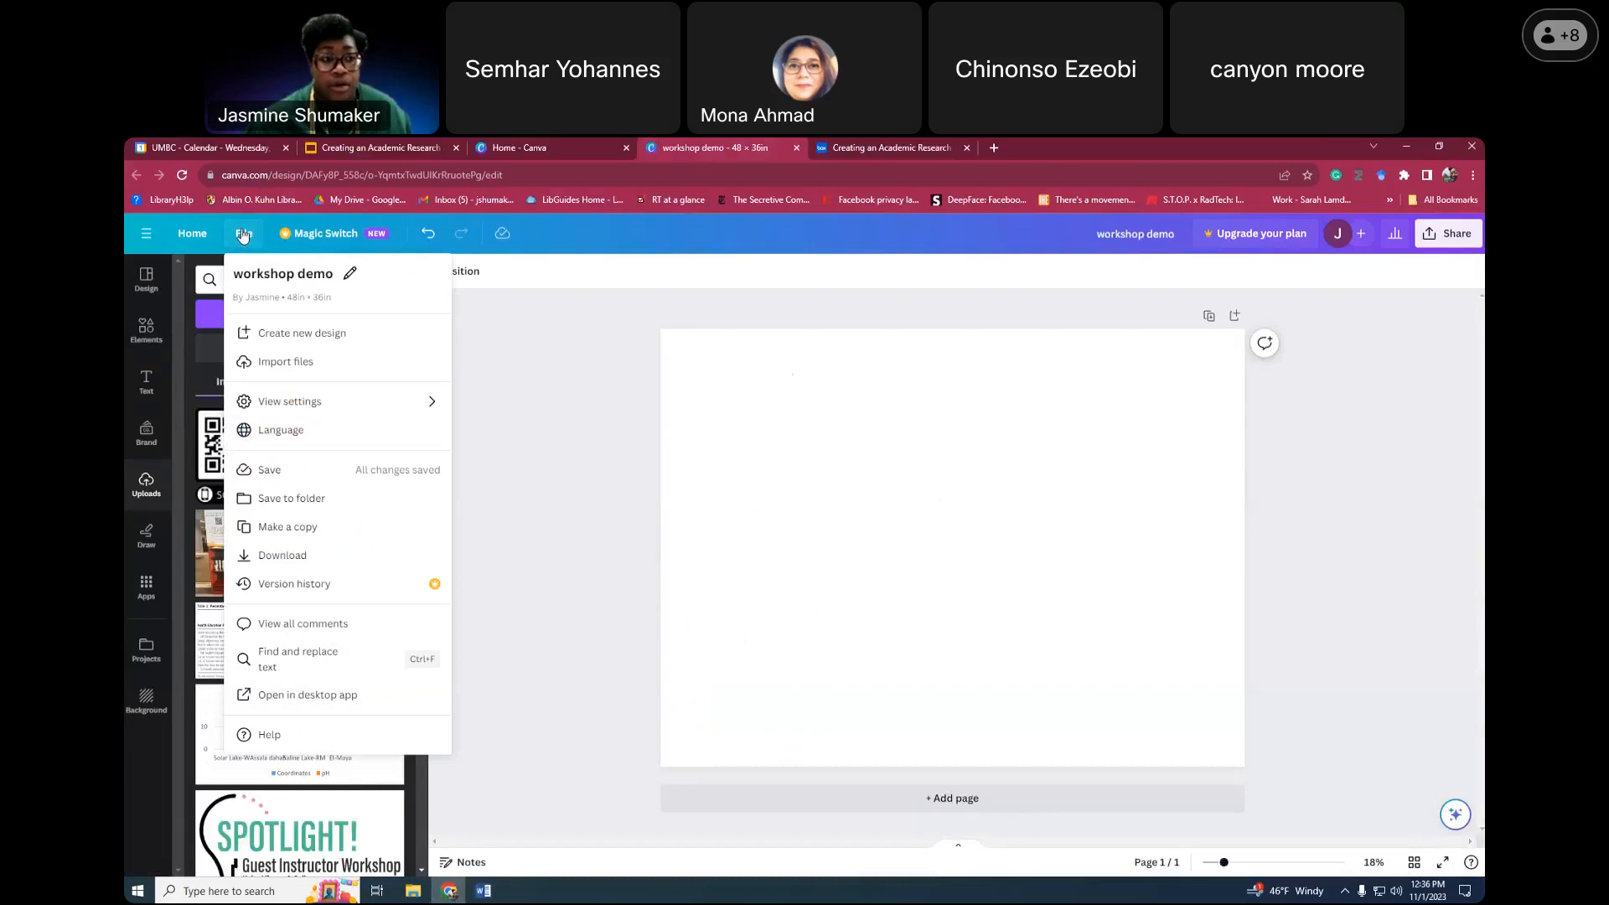
mouse_move(328, 412)
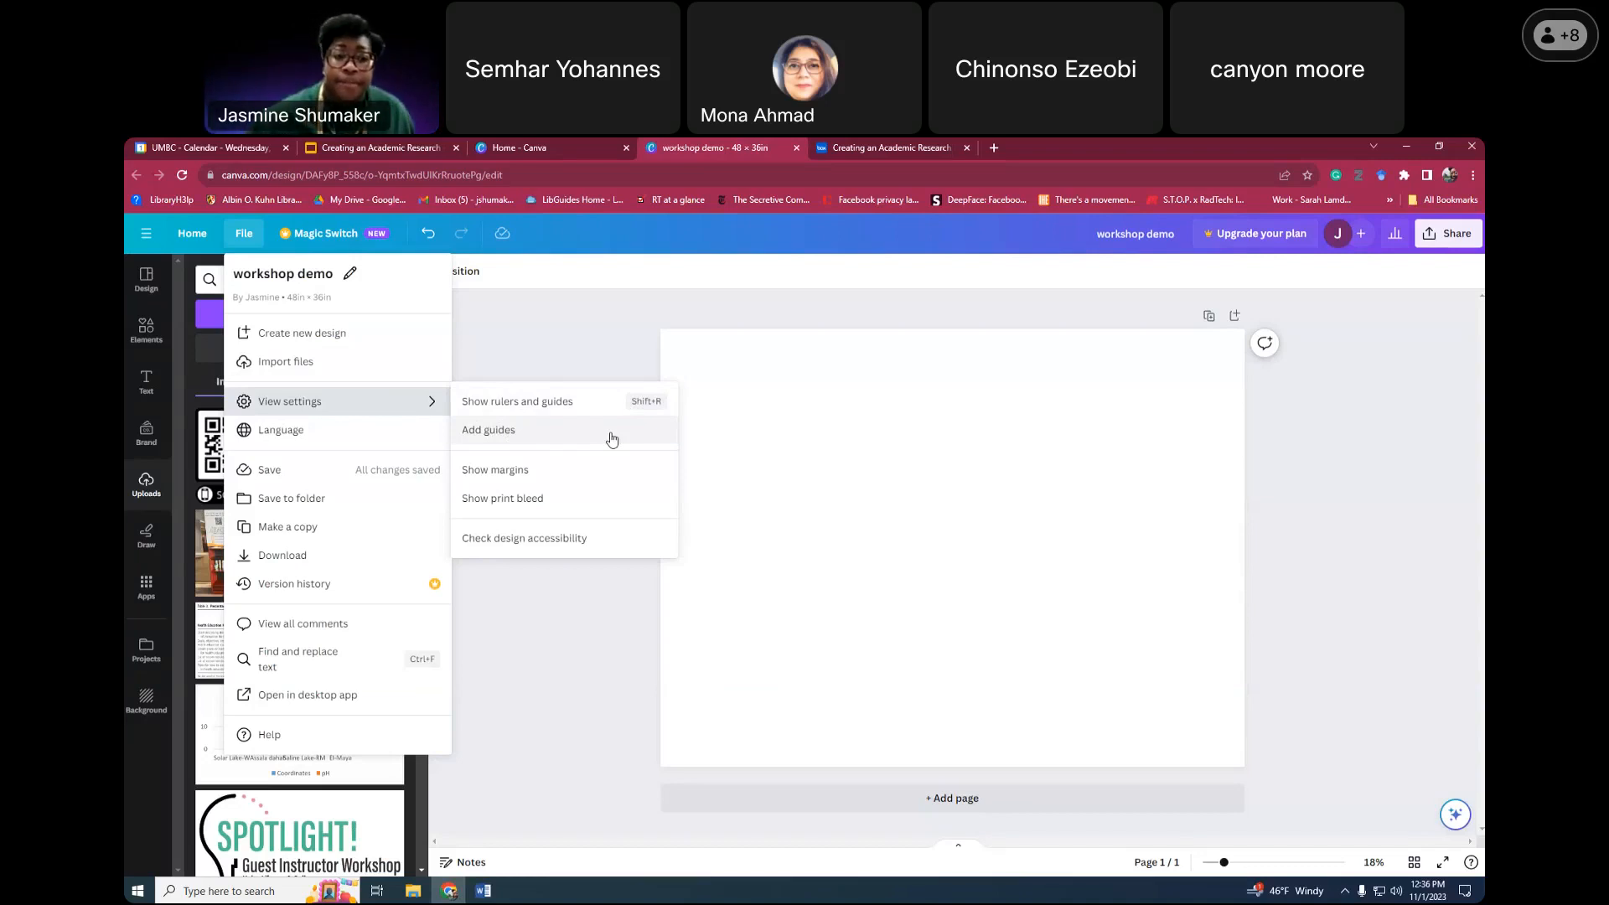
left_click(578, 441)
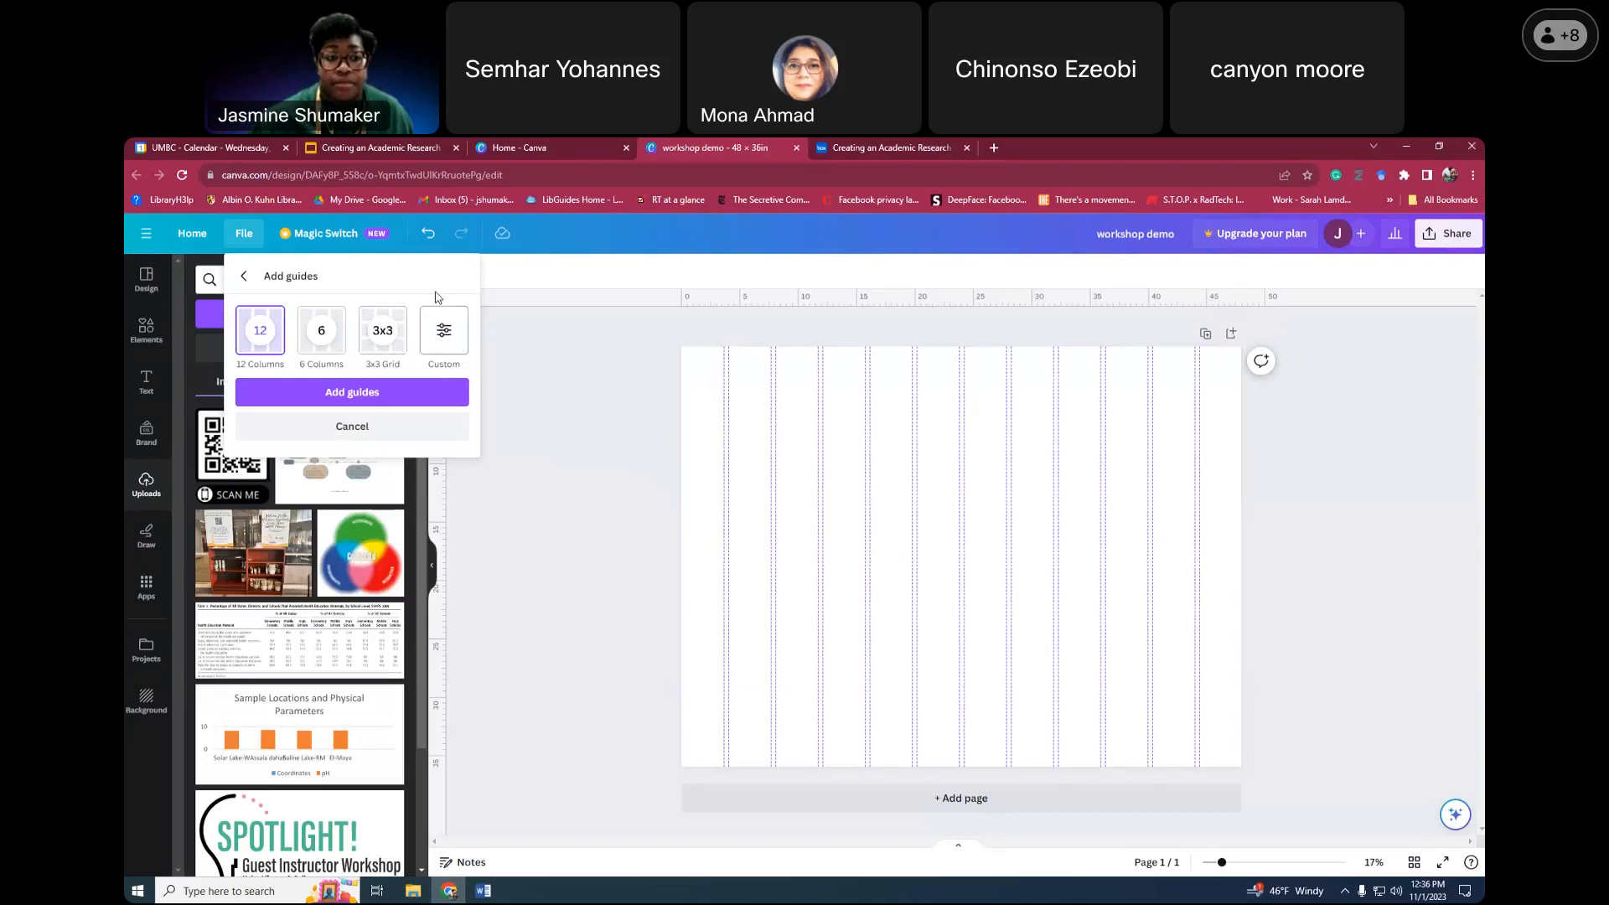
left_click(444, 337)
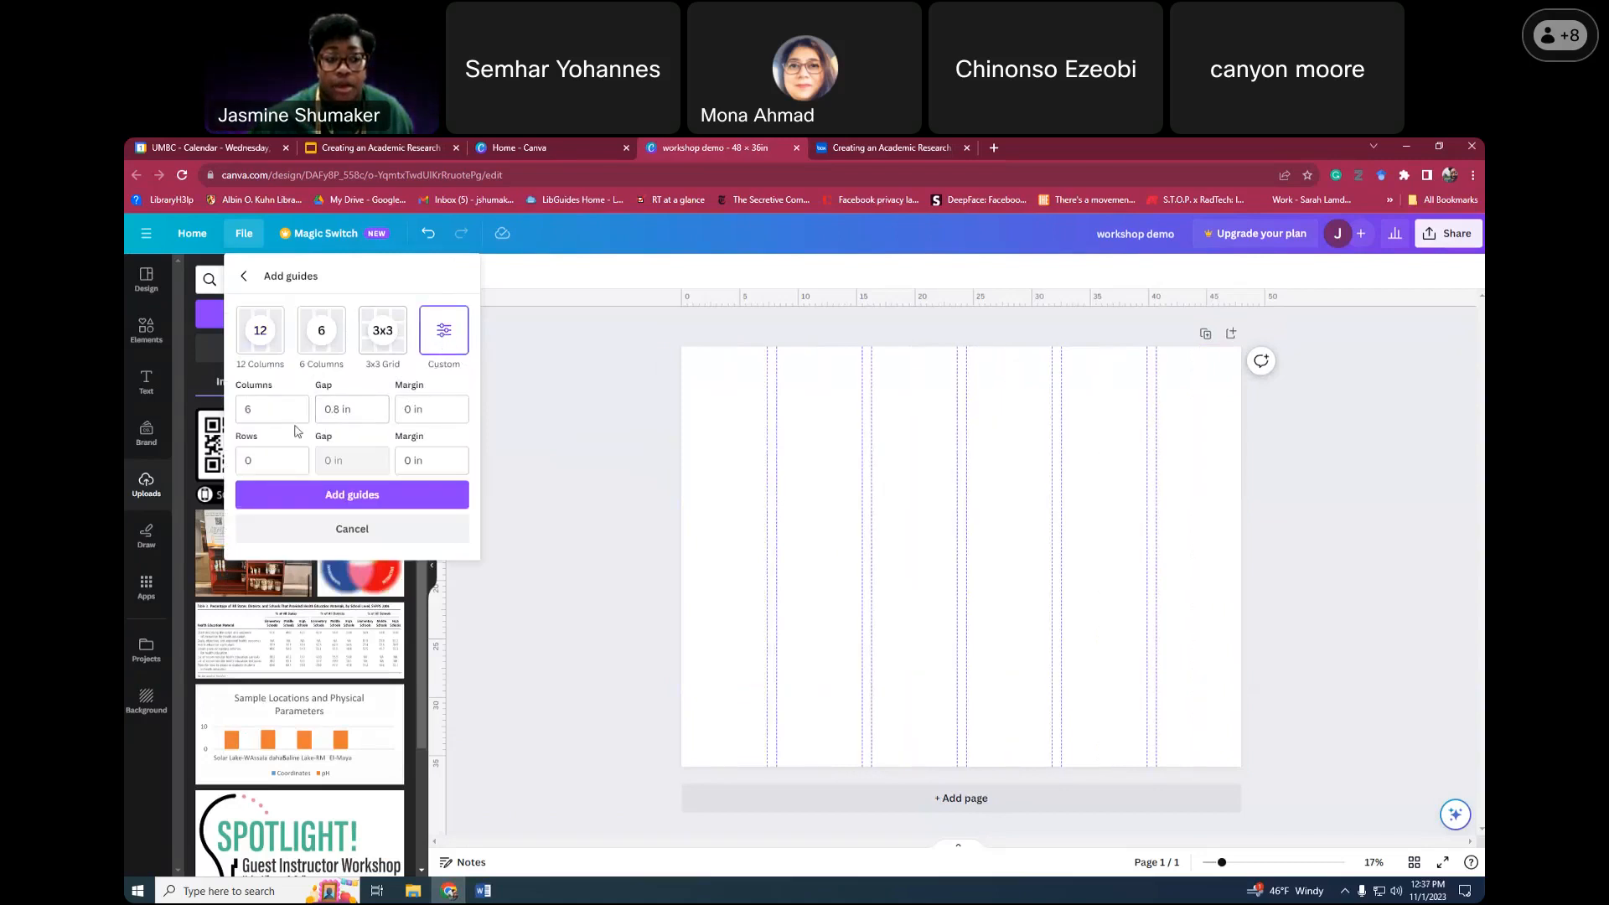
double_click(270, 418)
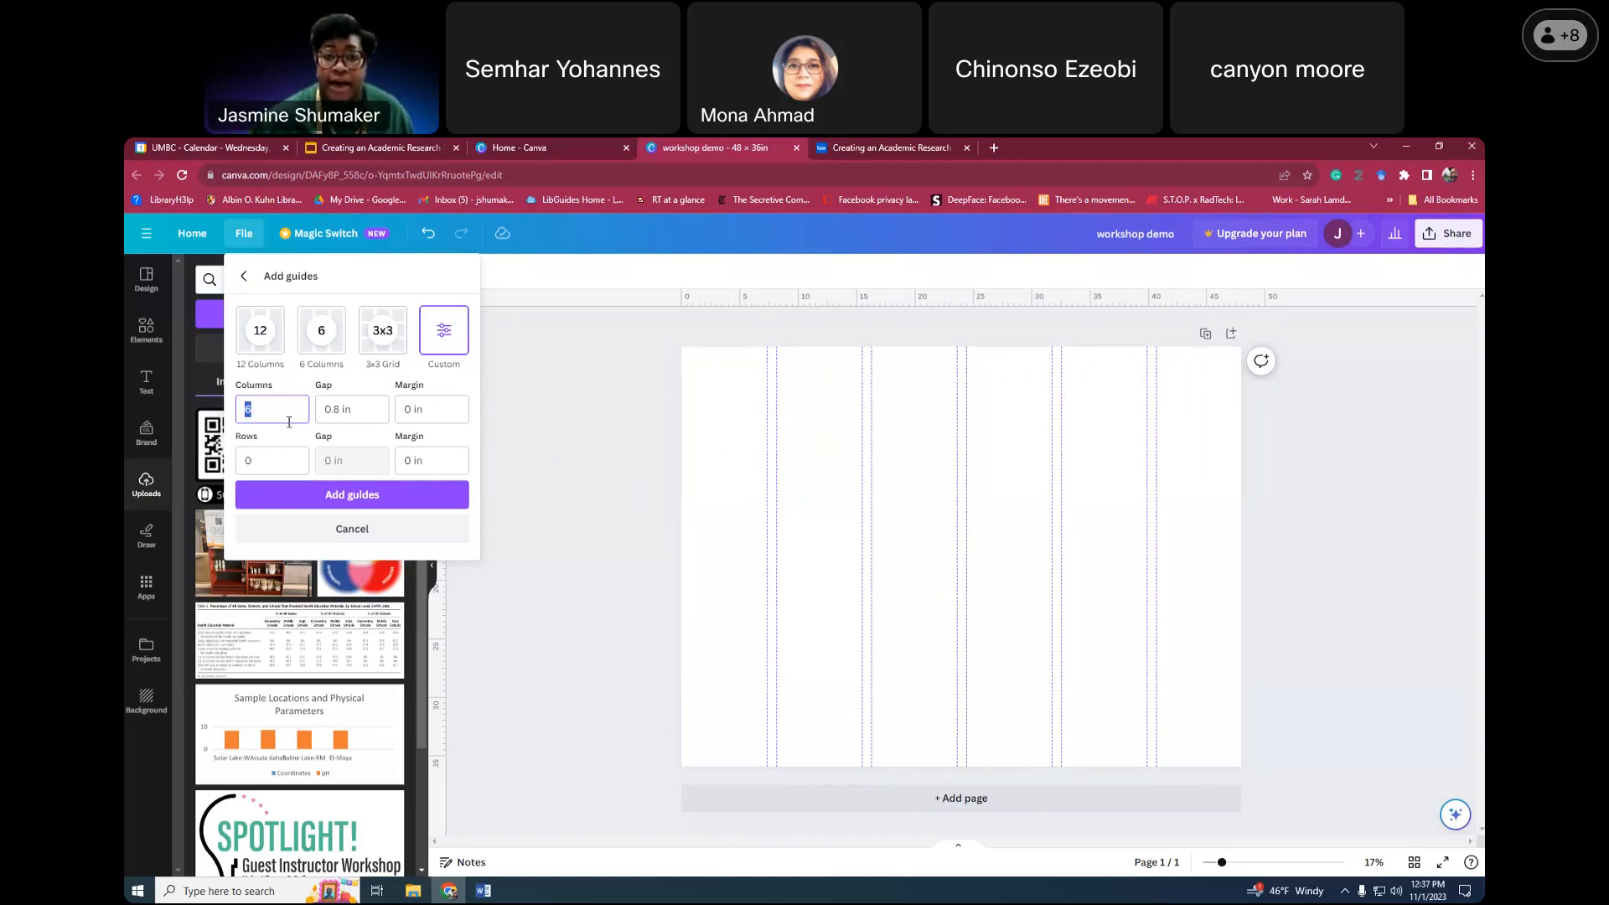
left_click(258, 409)
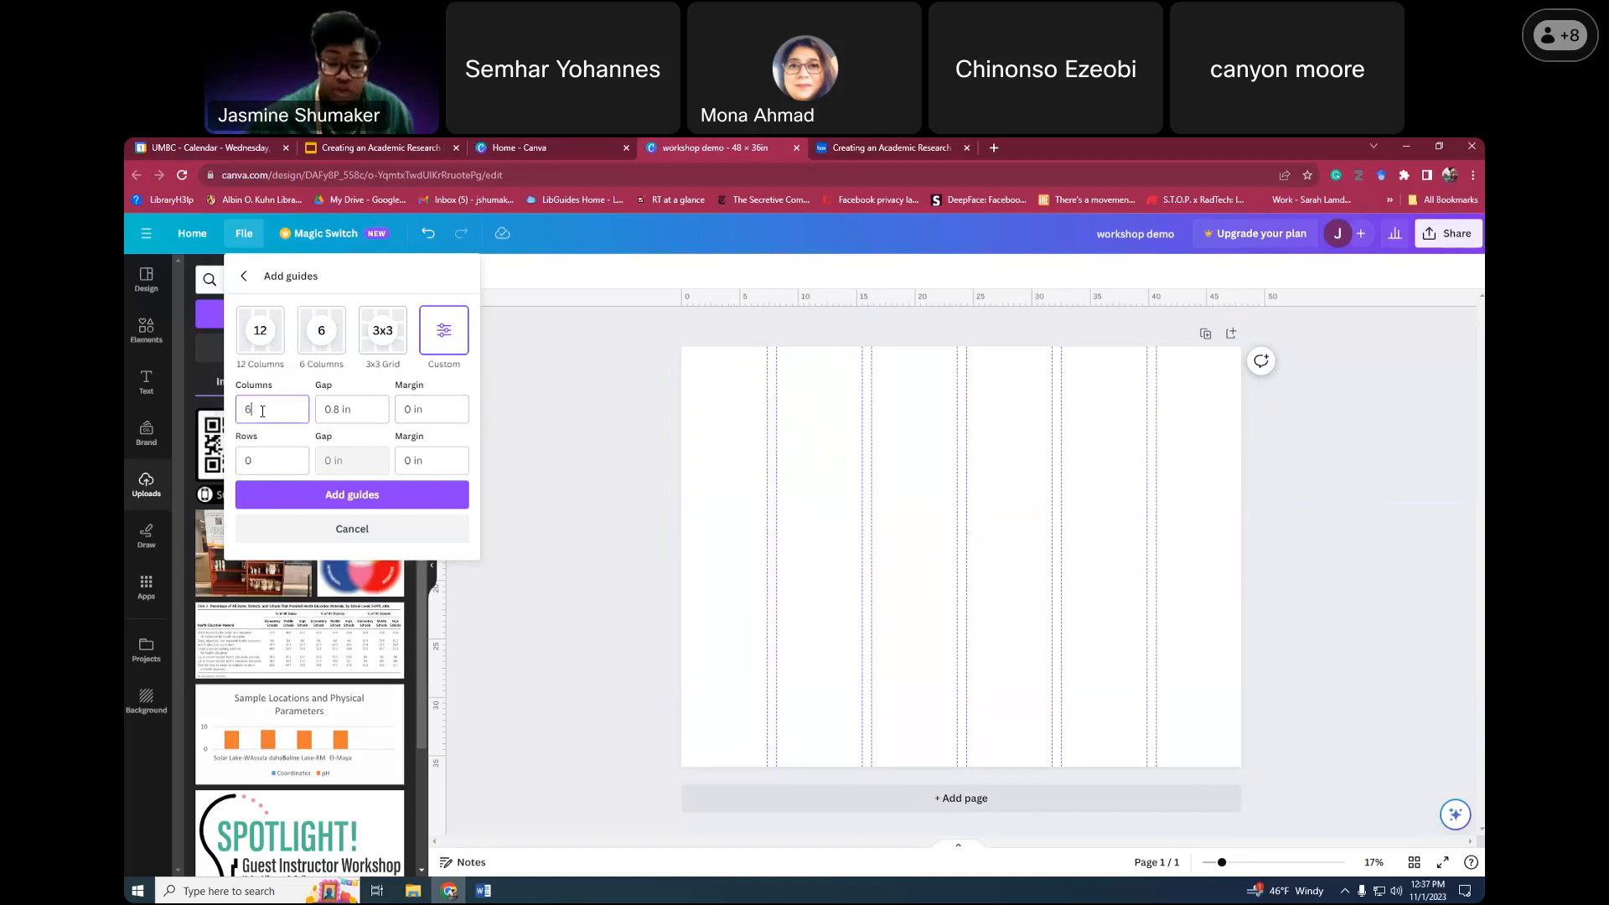
key("BackSpace")
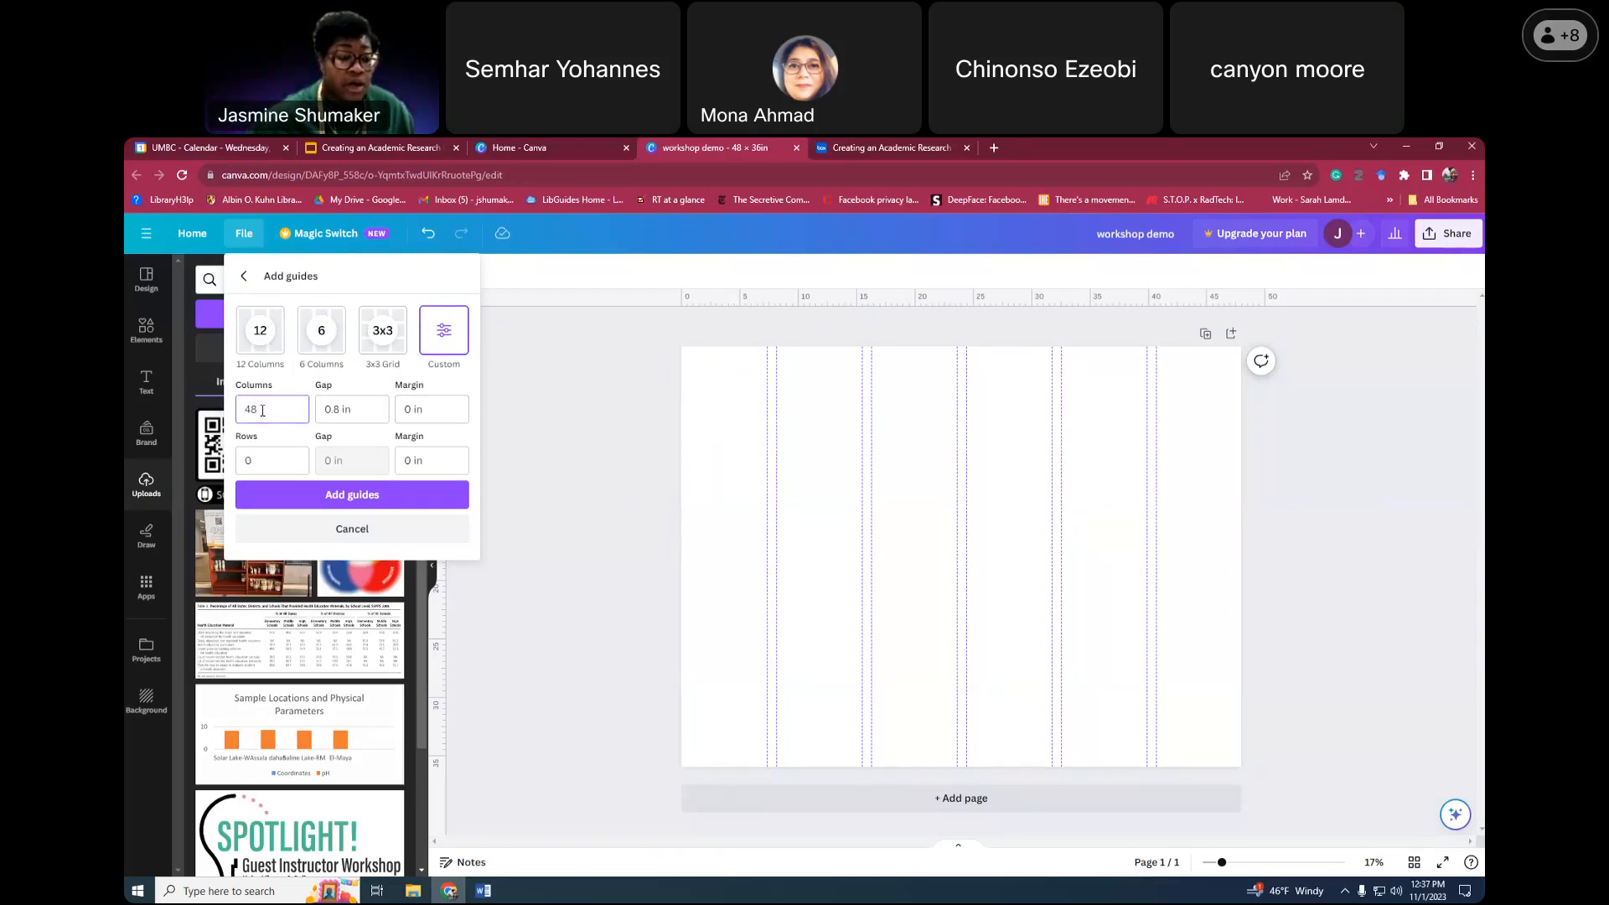
left_click(344, 411)
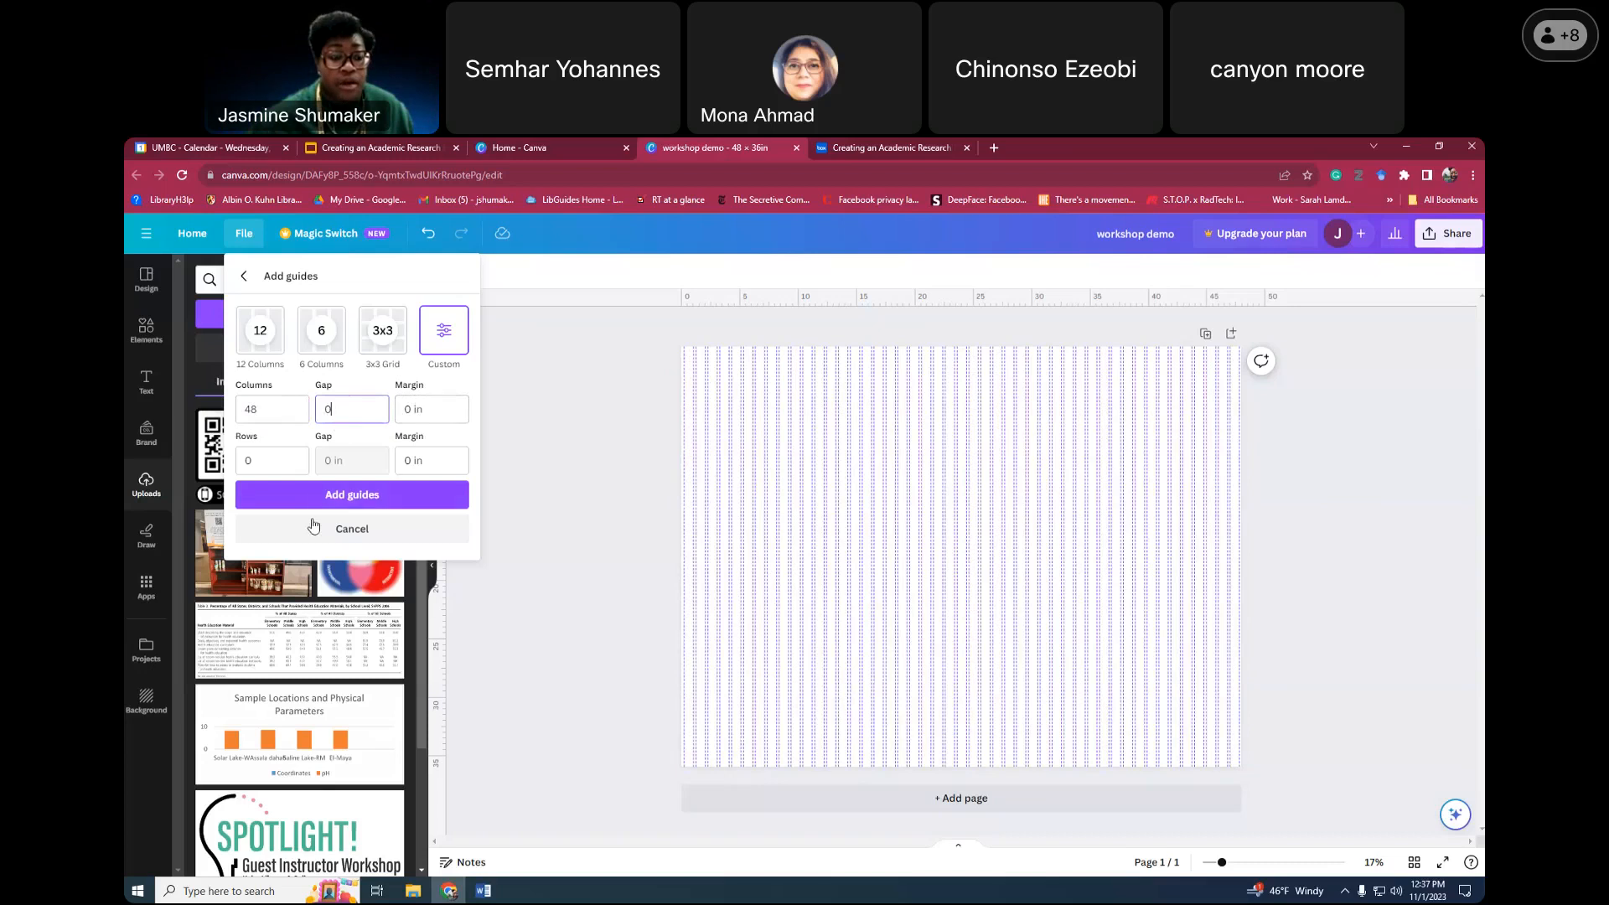
Set the custom guides to 36 rows with a row gap of 0 and add them to the poster
left_click(263, 465)
type("36")
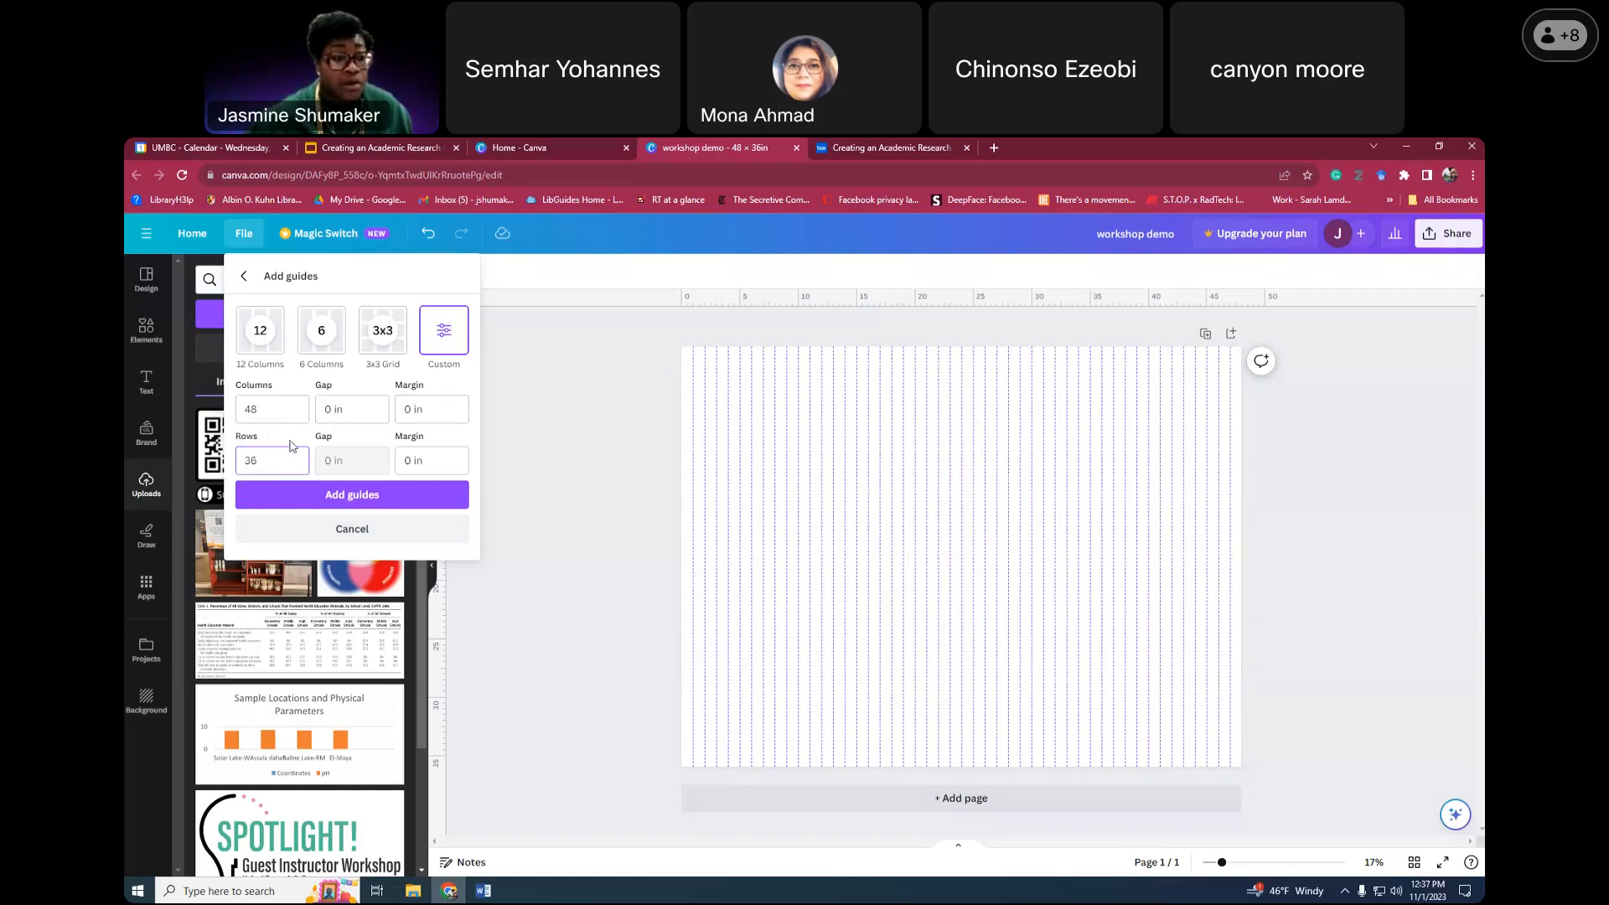
left_click(329, 460)
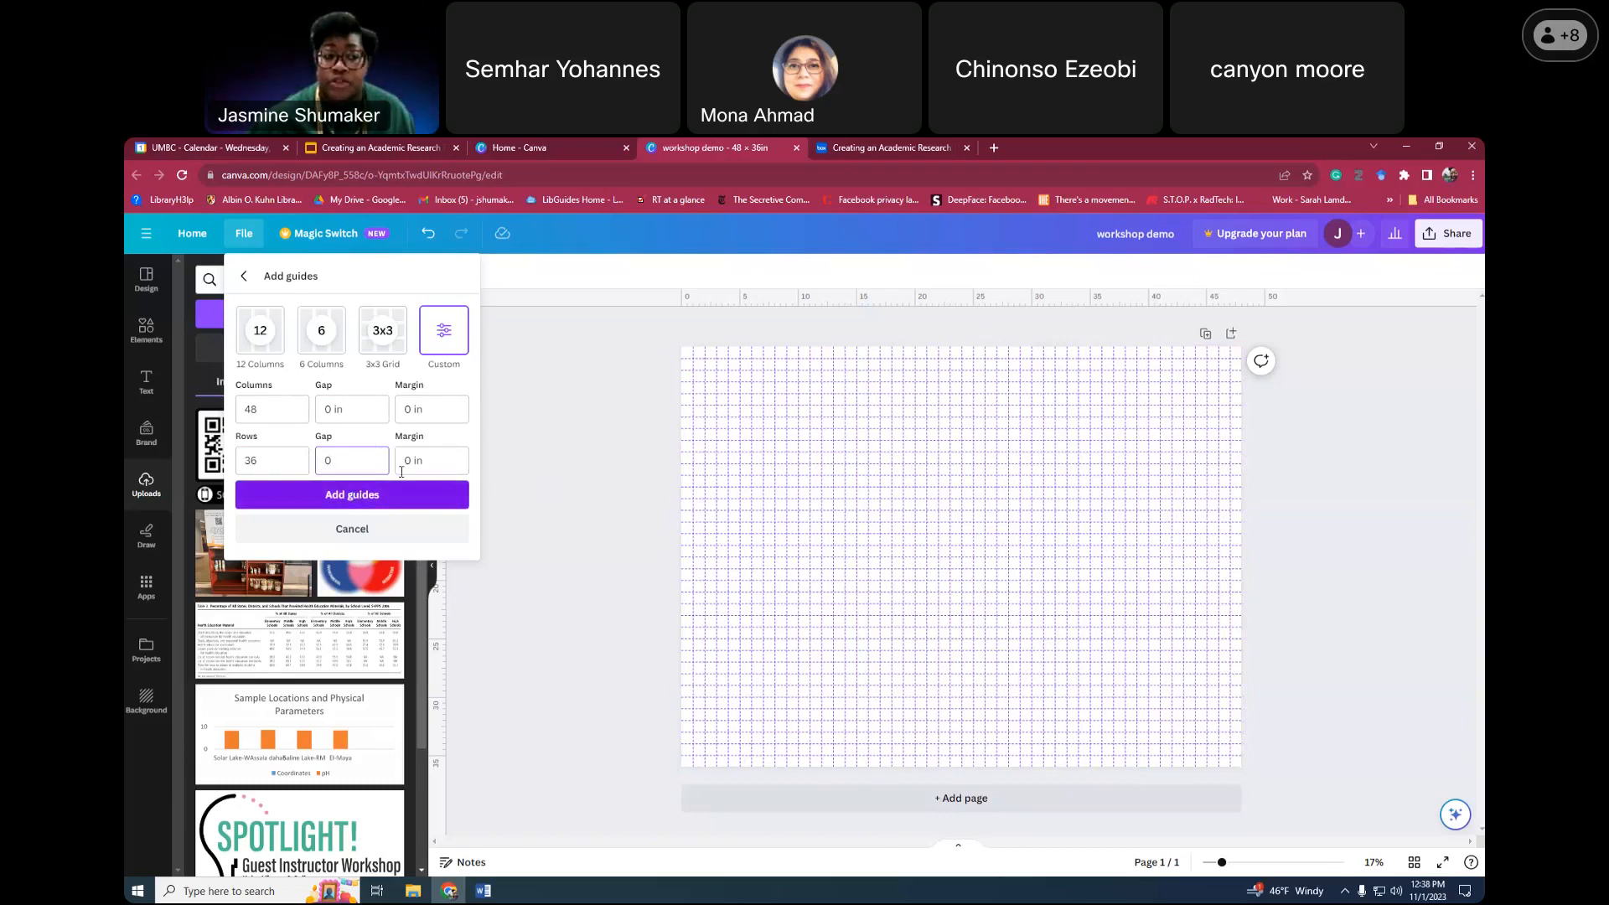
left_click(350, 495)
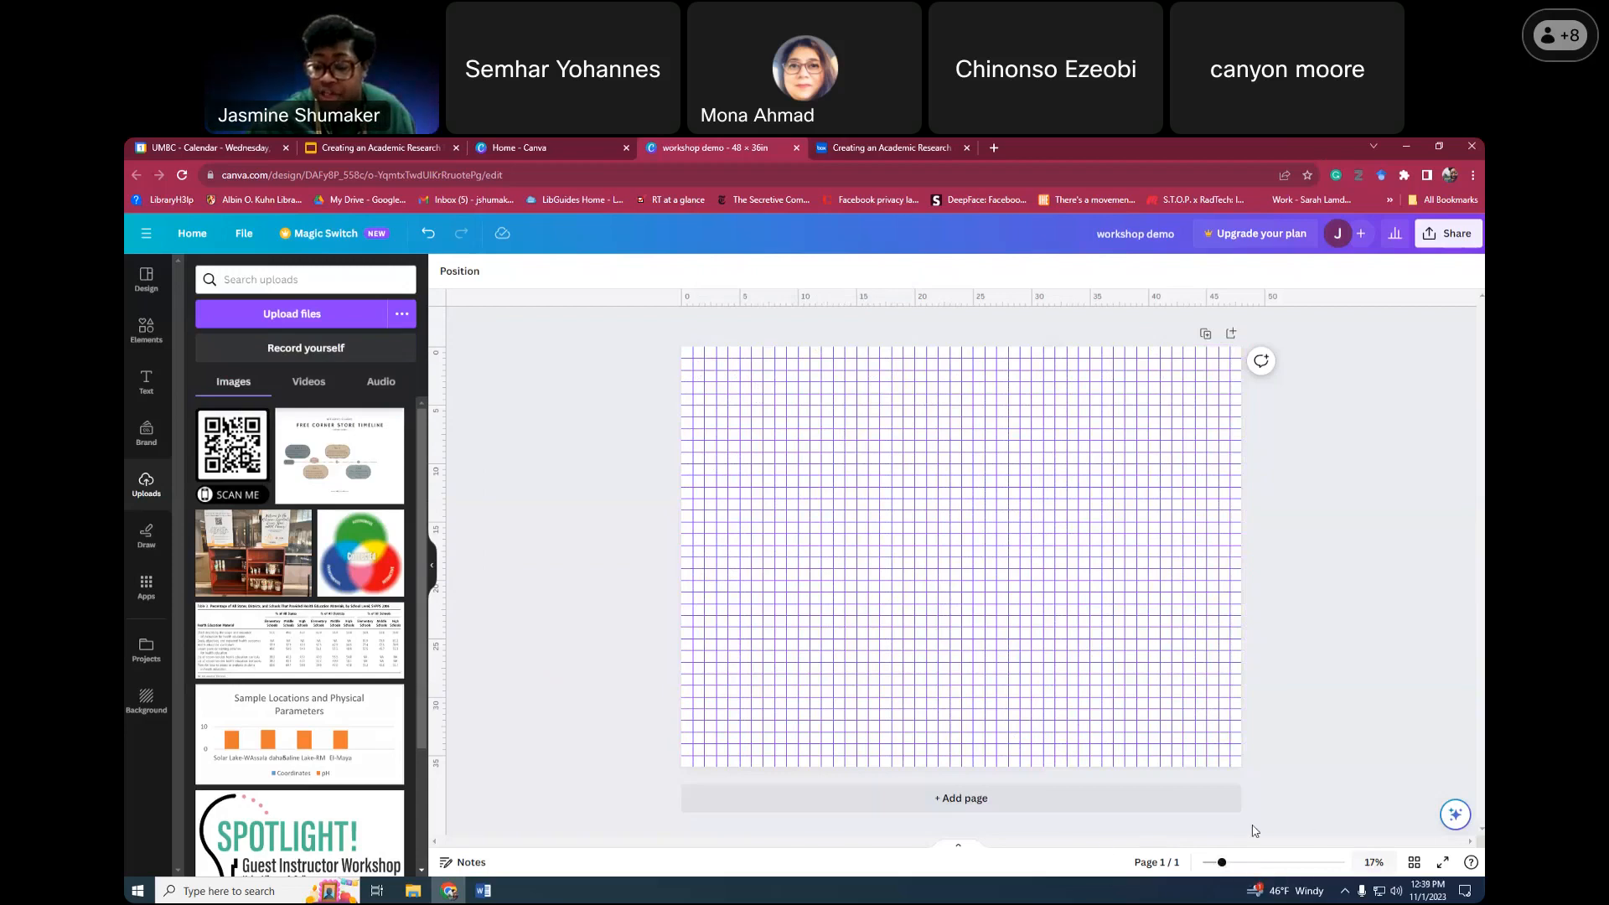
mouse_move(1222, 863)
left_mouse_down()
mouse_move(1245, 864)
mouse_move(1231, 864)
left_mouse_up()
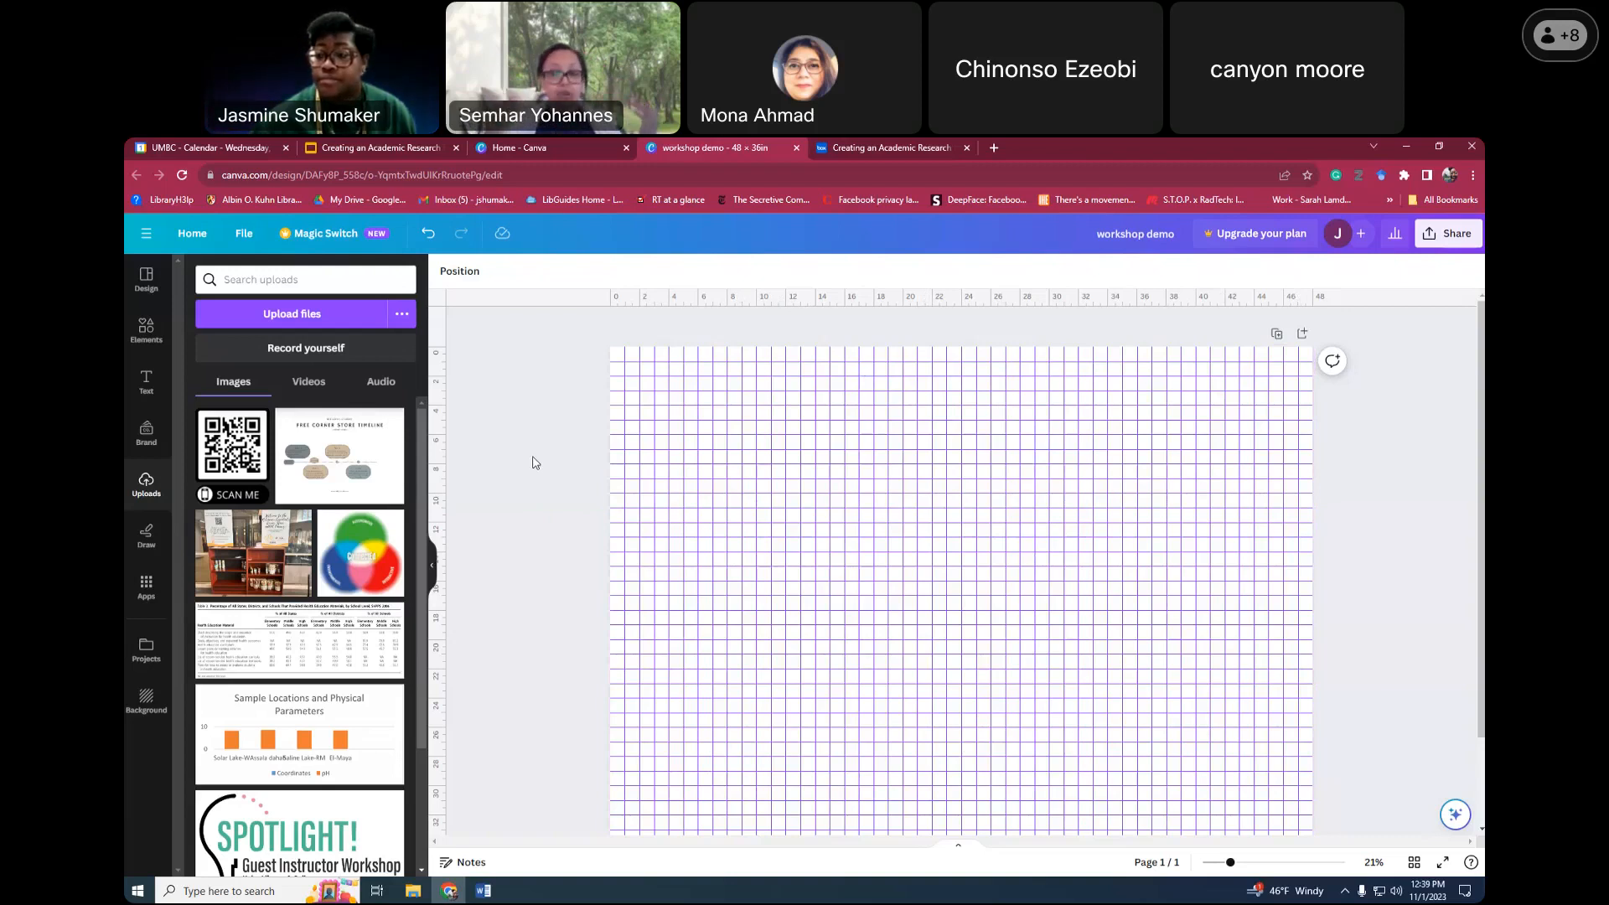
scroll(540, 463, "down", 2)
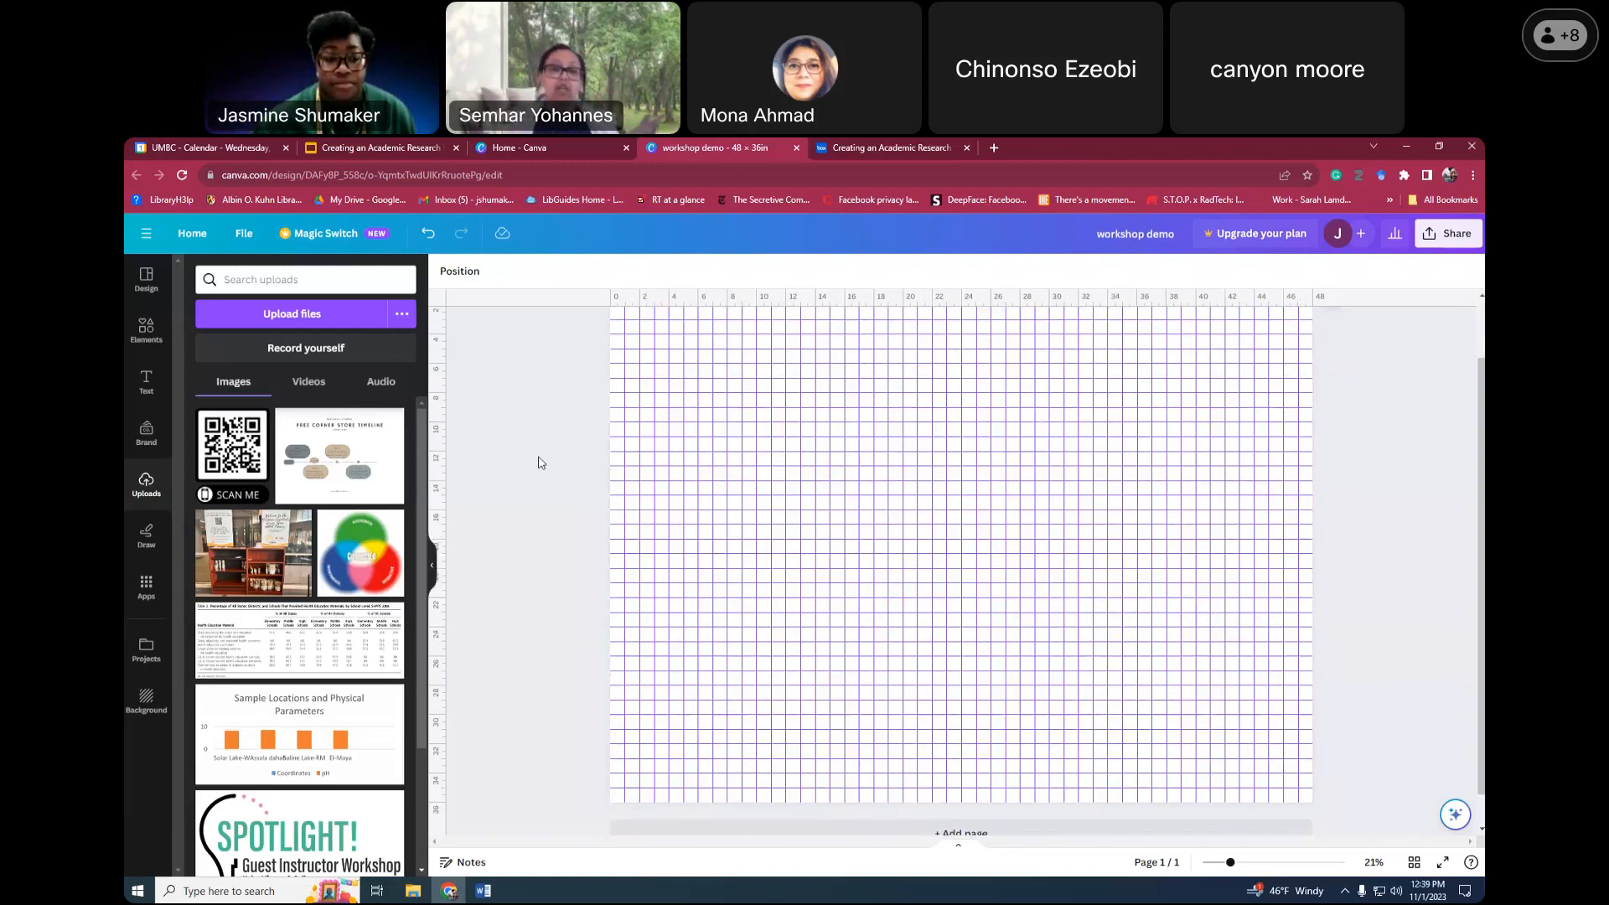
scroll(540, 463, "up", 2)
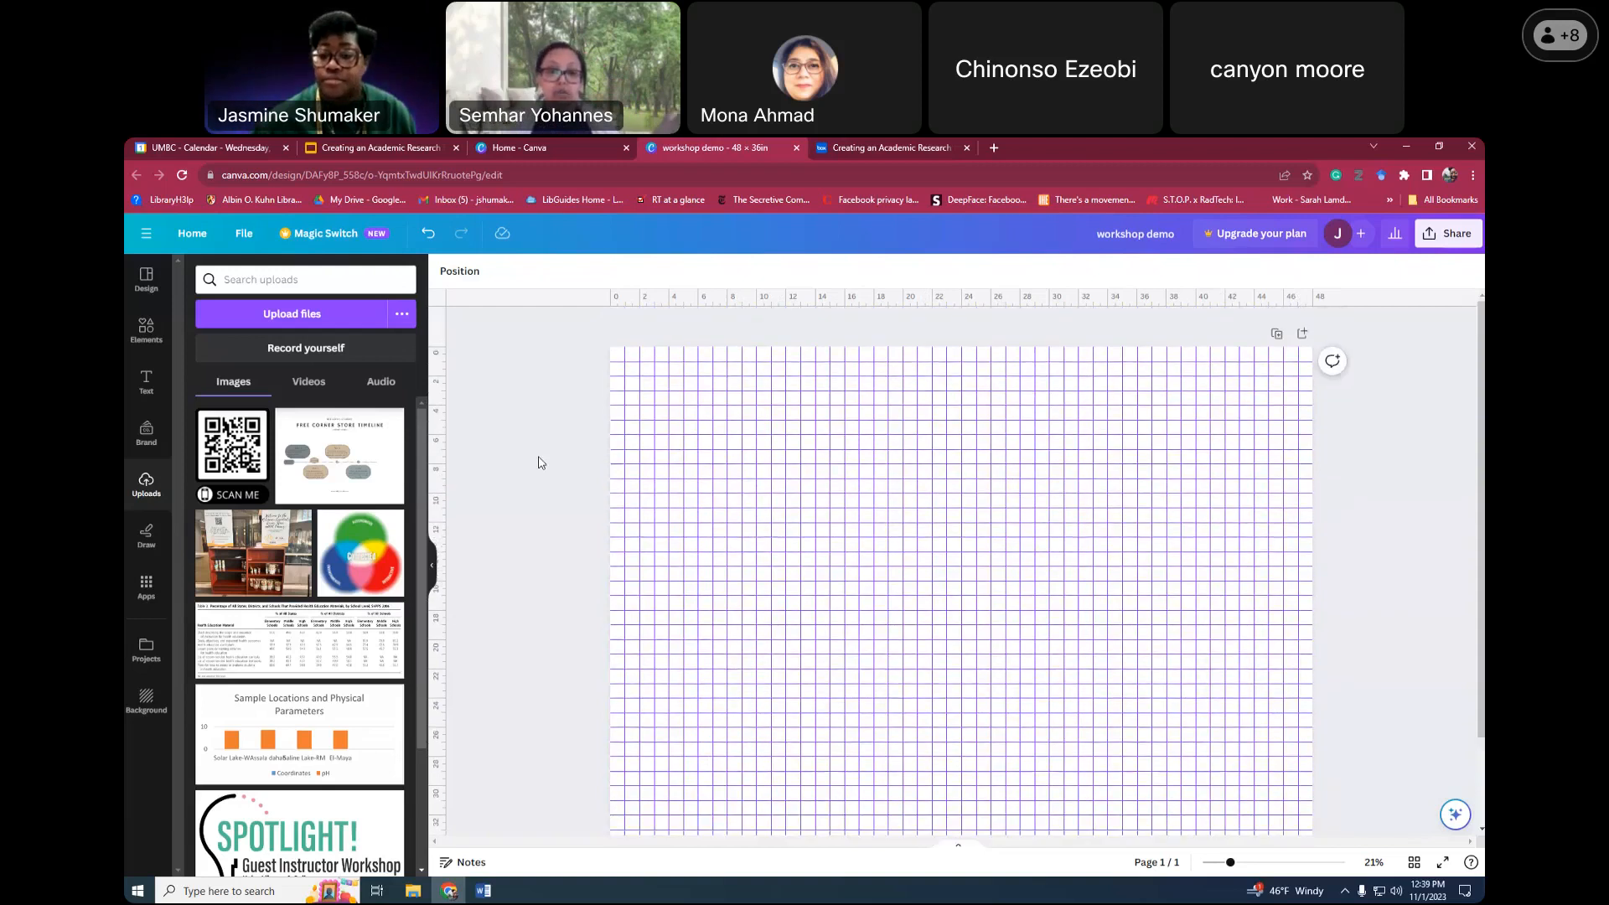
scroll(541, 463, "down", 2)
scroll(540, 463, "up", 2)
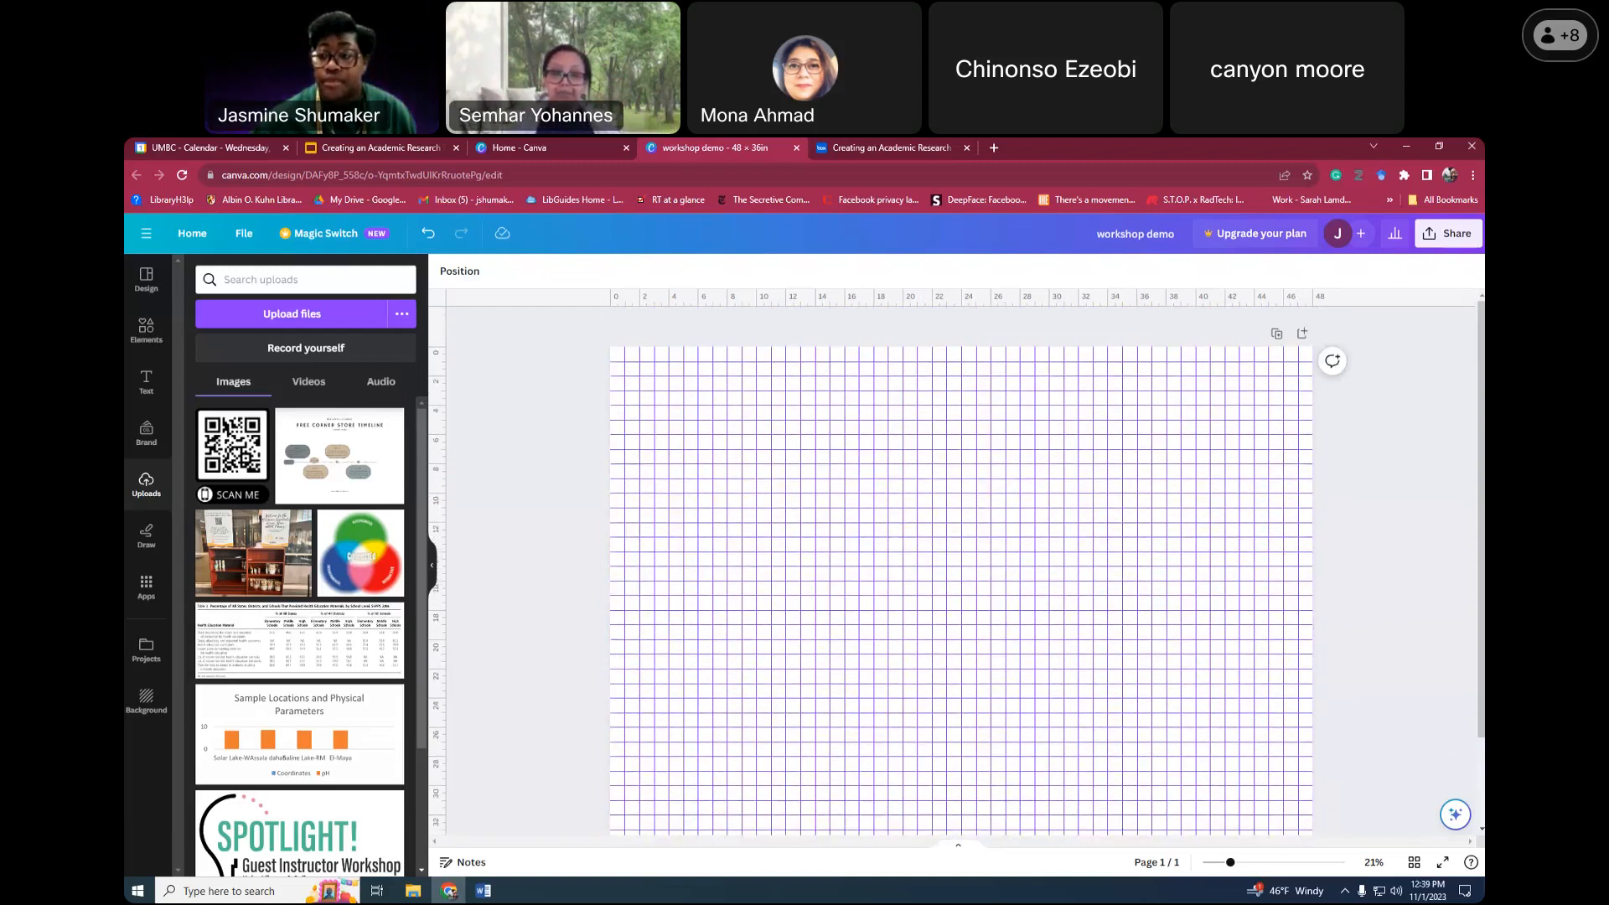
left_click_drag(1481, 503, 1482, 493)
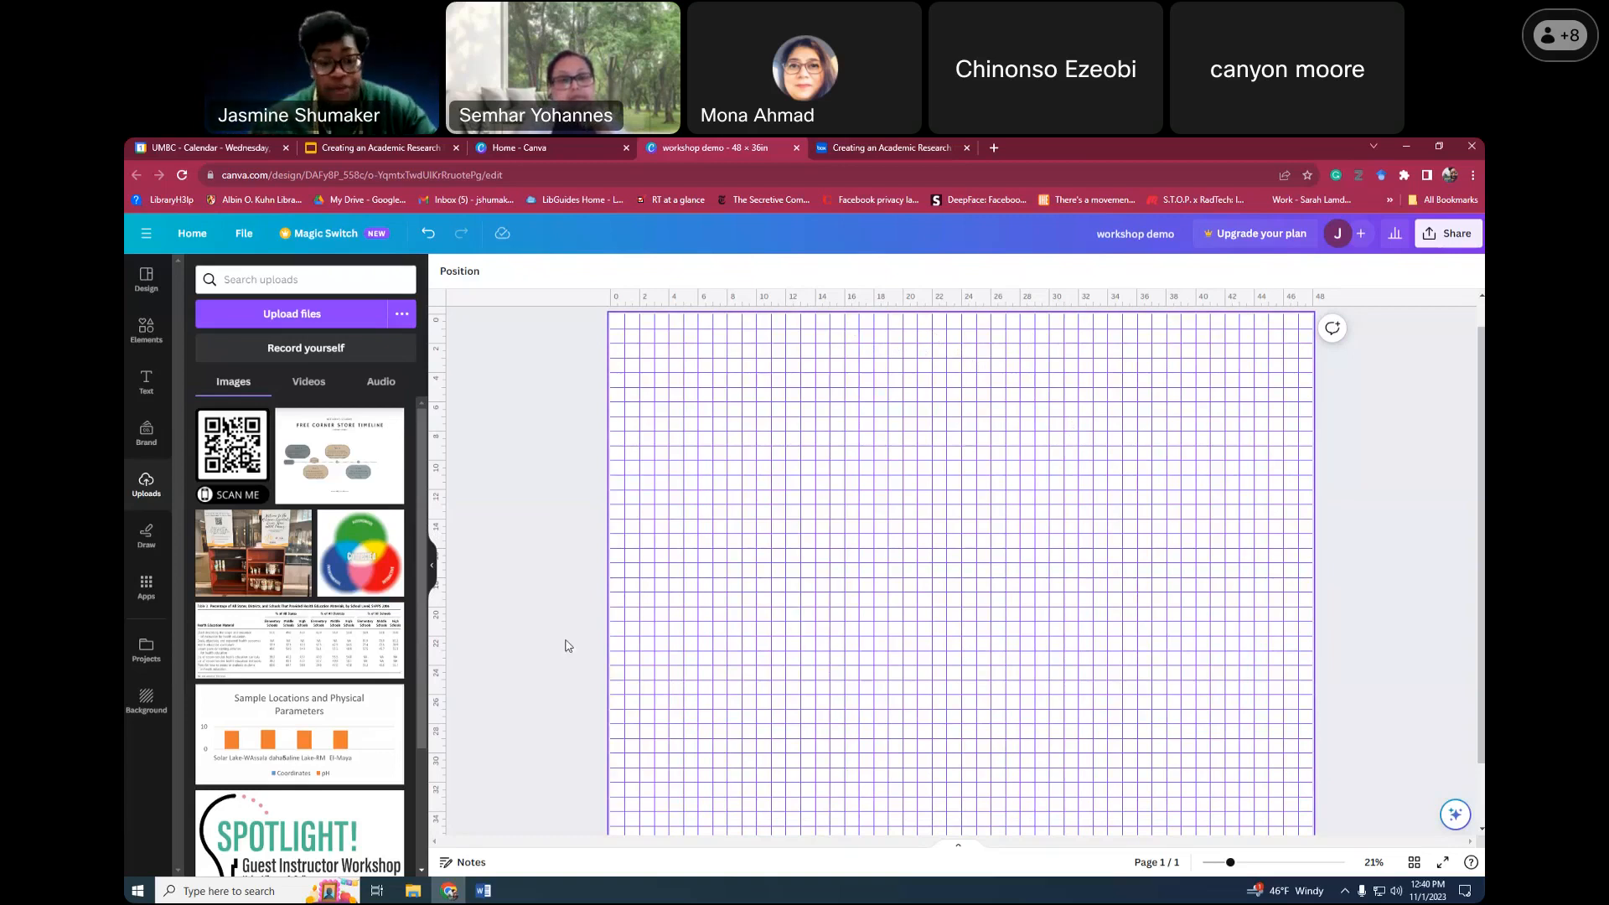
Switch to the Word content document and examine the poster layout sketch, font sizes, font style and colour specifications
mouse_move(486, 890)
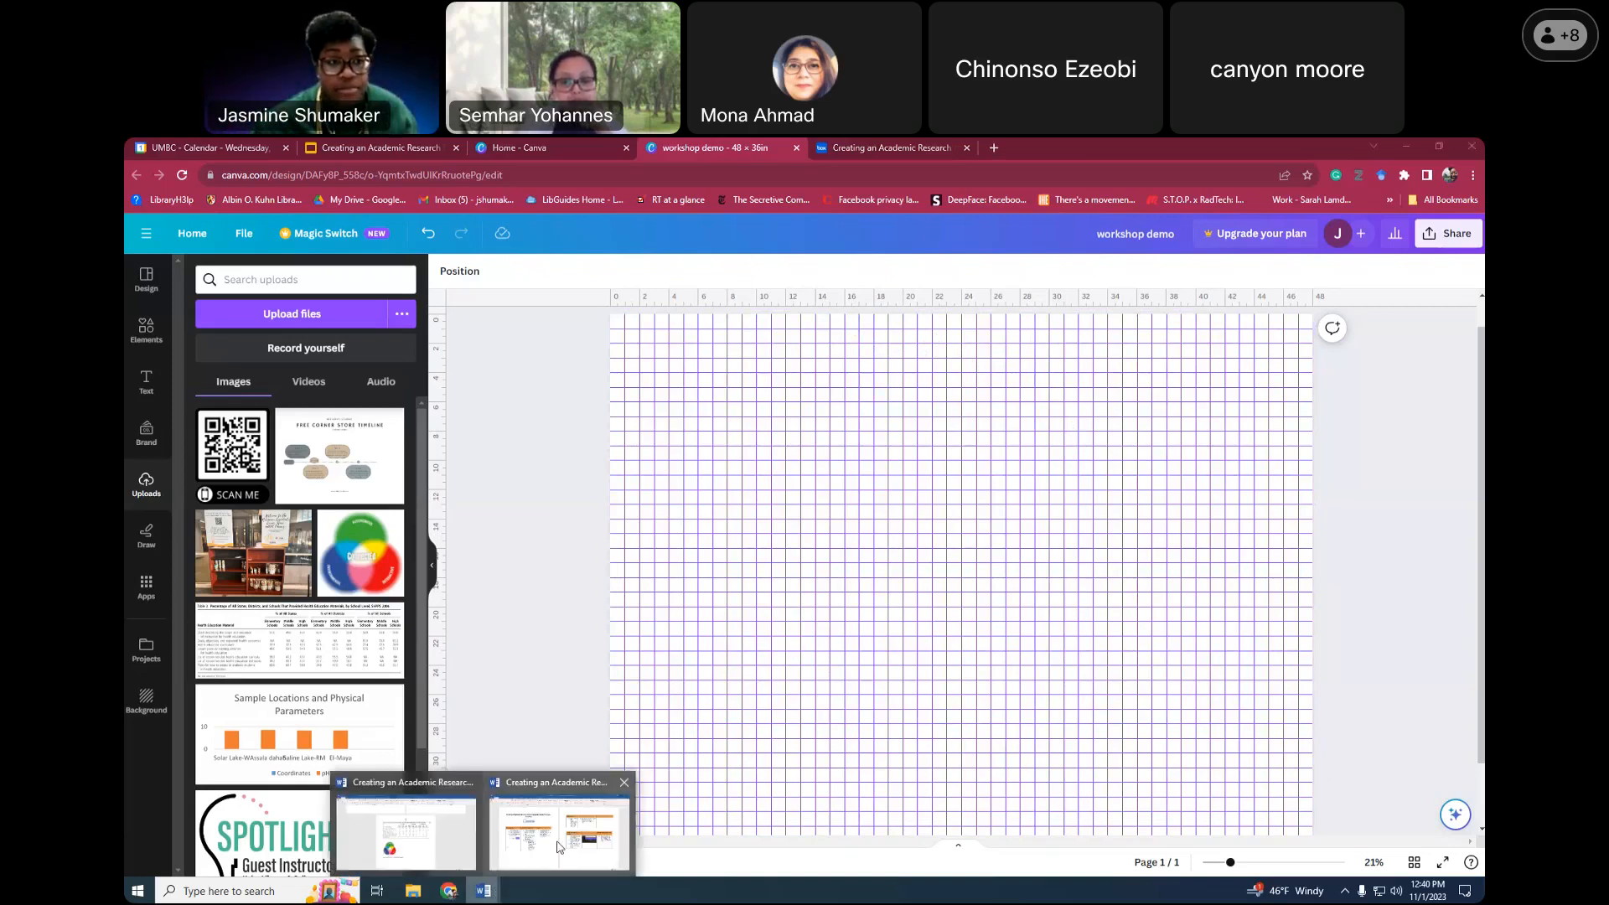
left_click(559, 848)
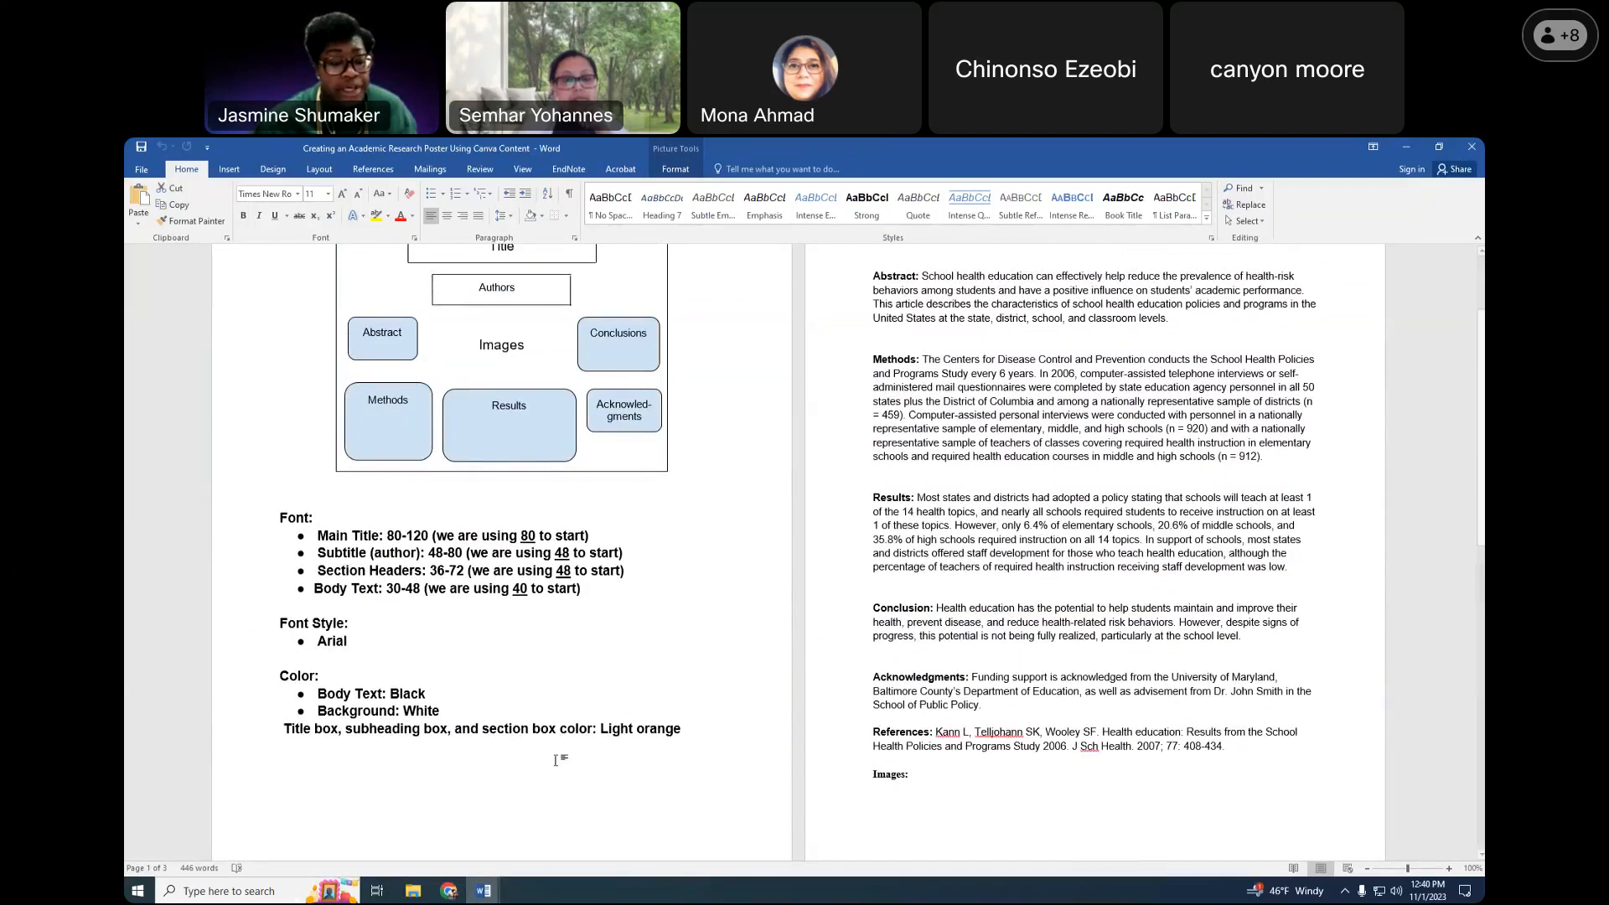
scroll(456, 609, "up", 1)
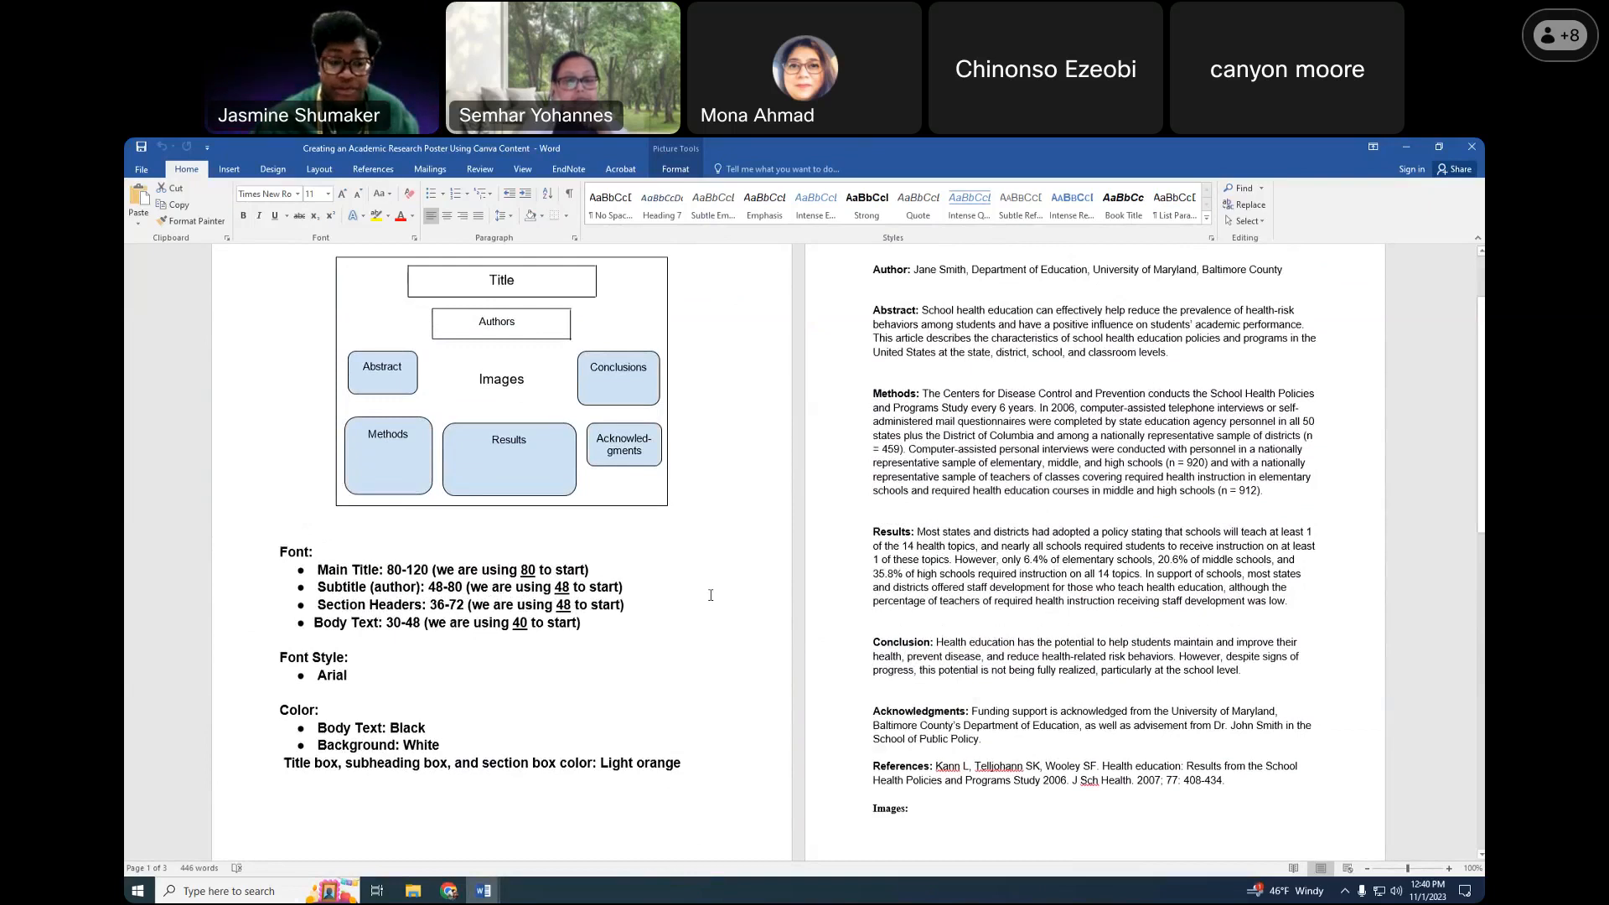
scroll(711, 595, "down", 1)
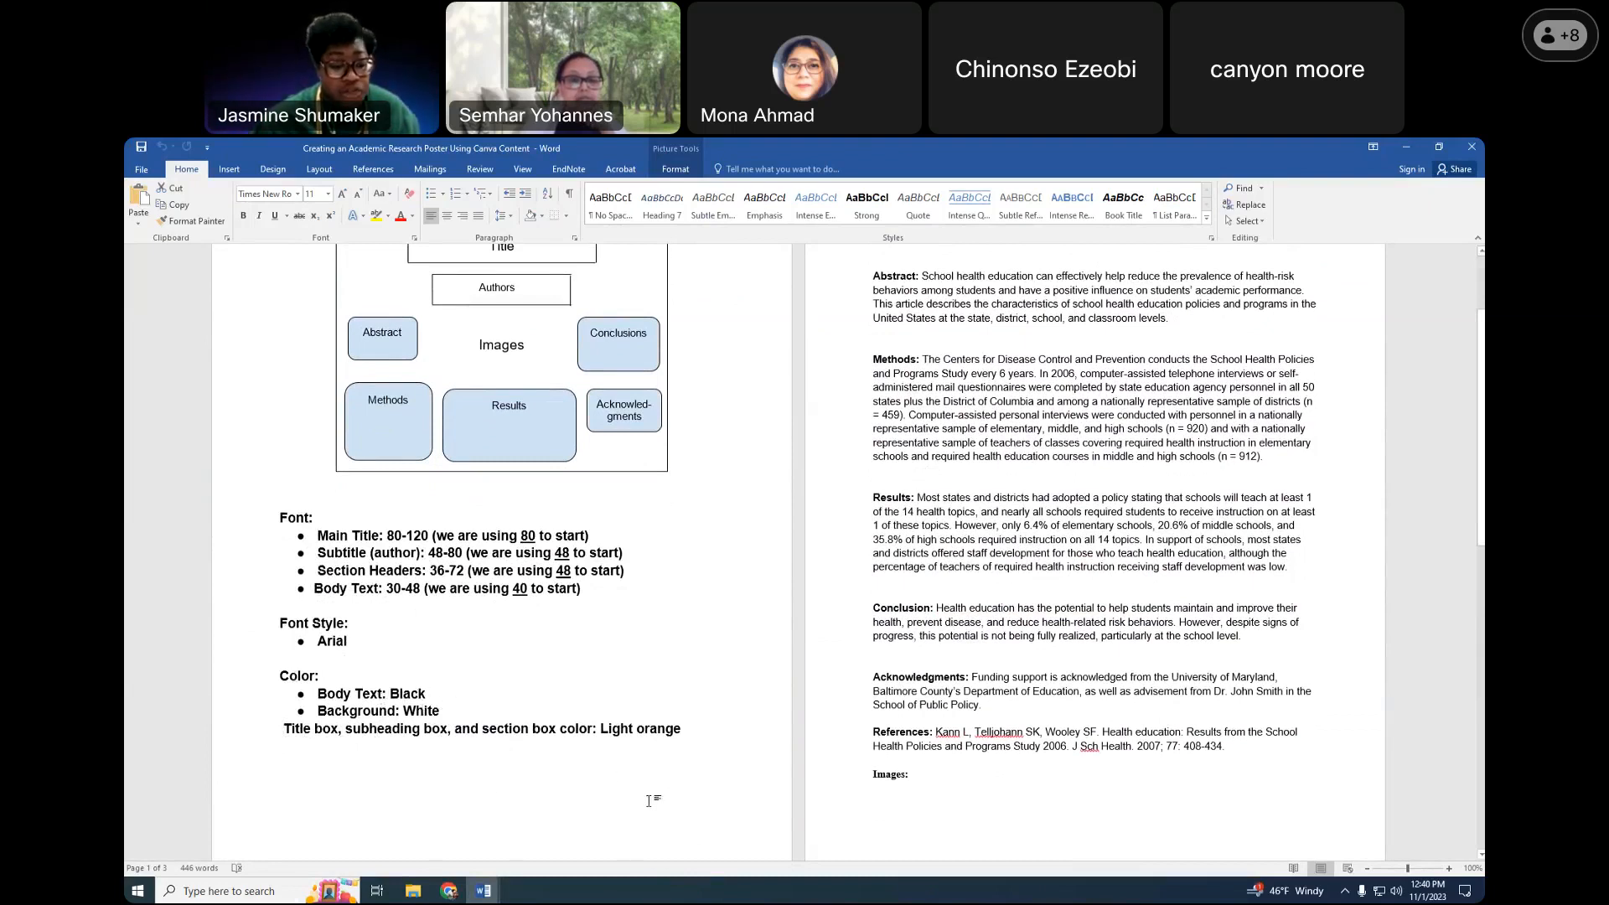
Switch to the Canva poster, search the elements for "rectangle", and place a rounded rectangle centred near the top of the page
left_click(450, 891)
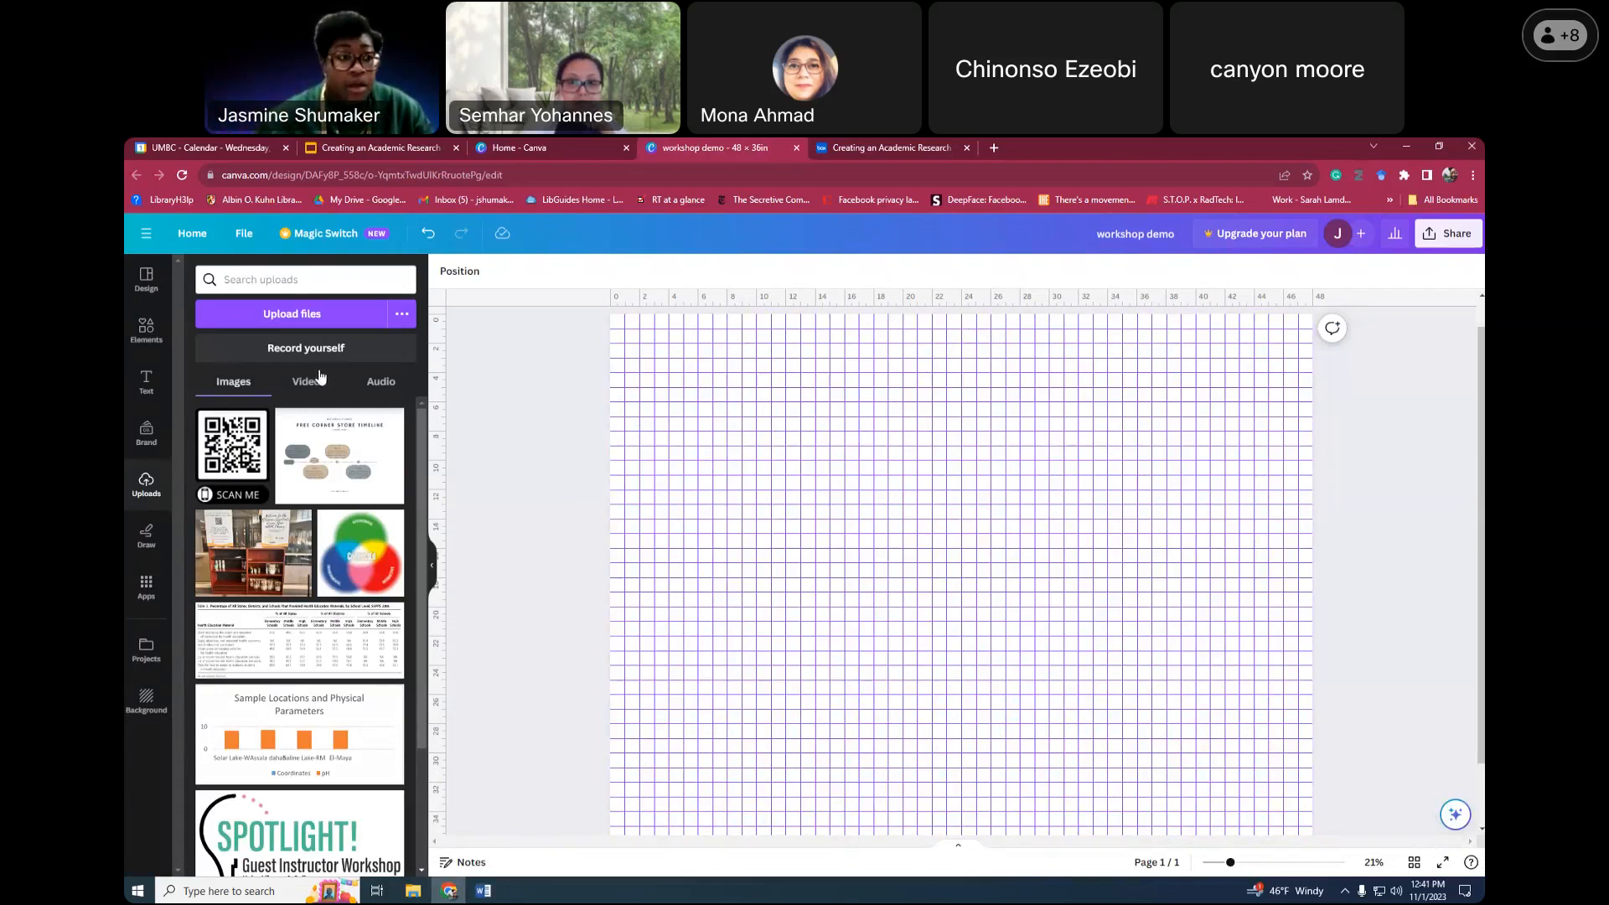
left_click(149, 333)
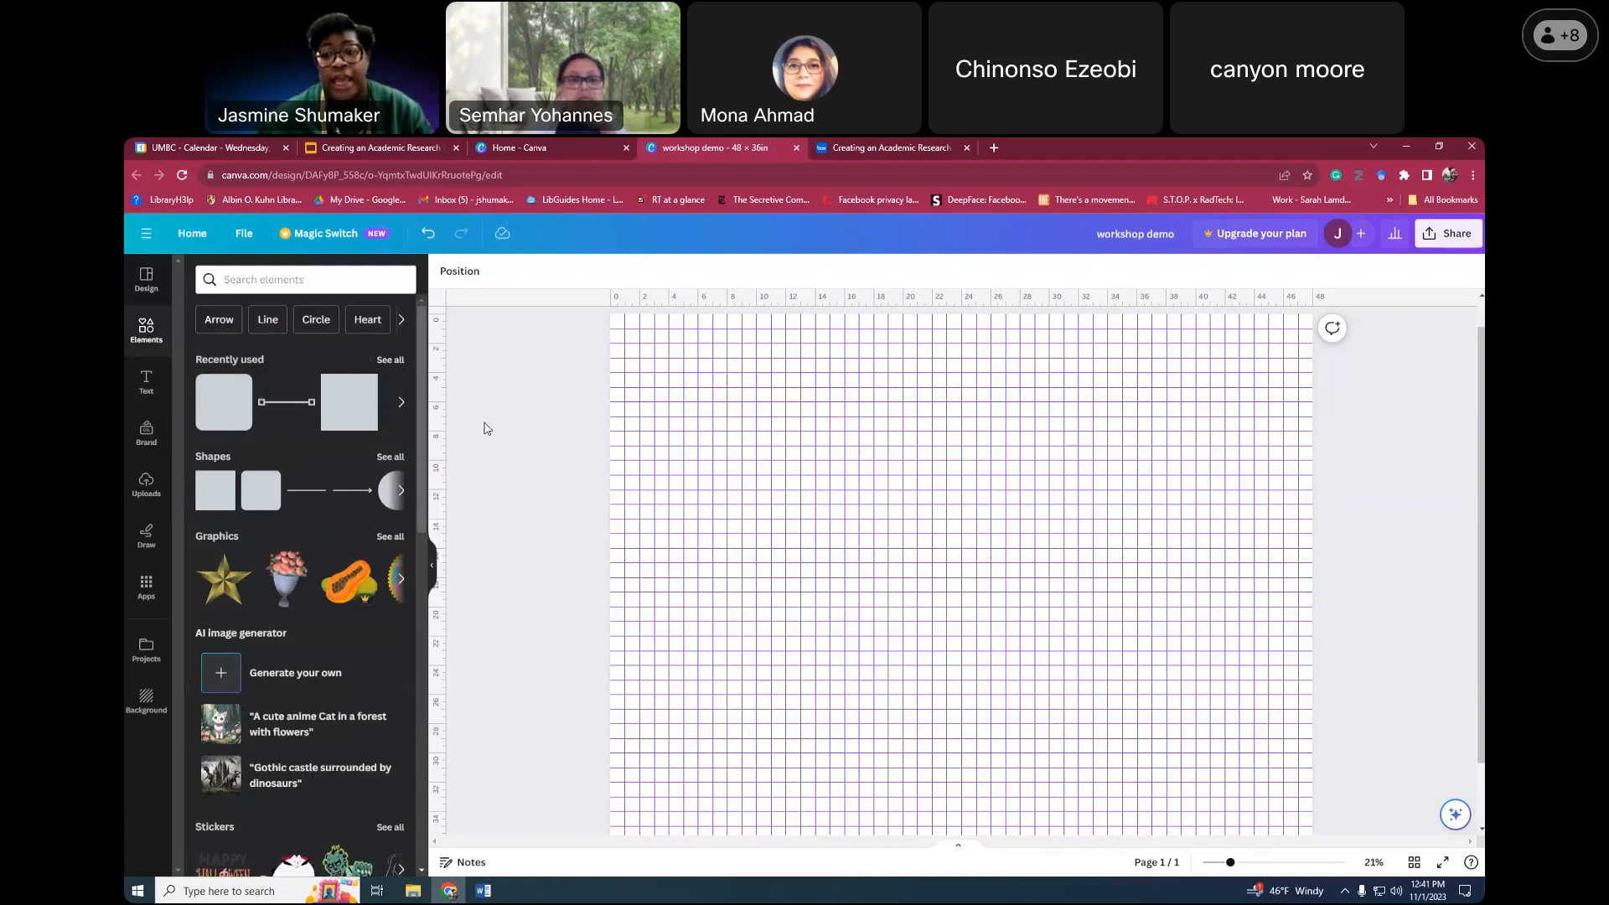
left_click(263, 282)
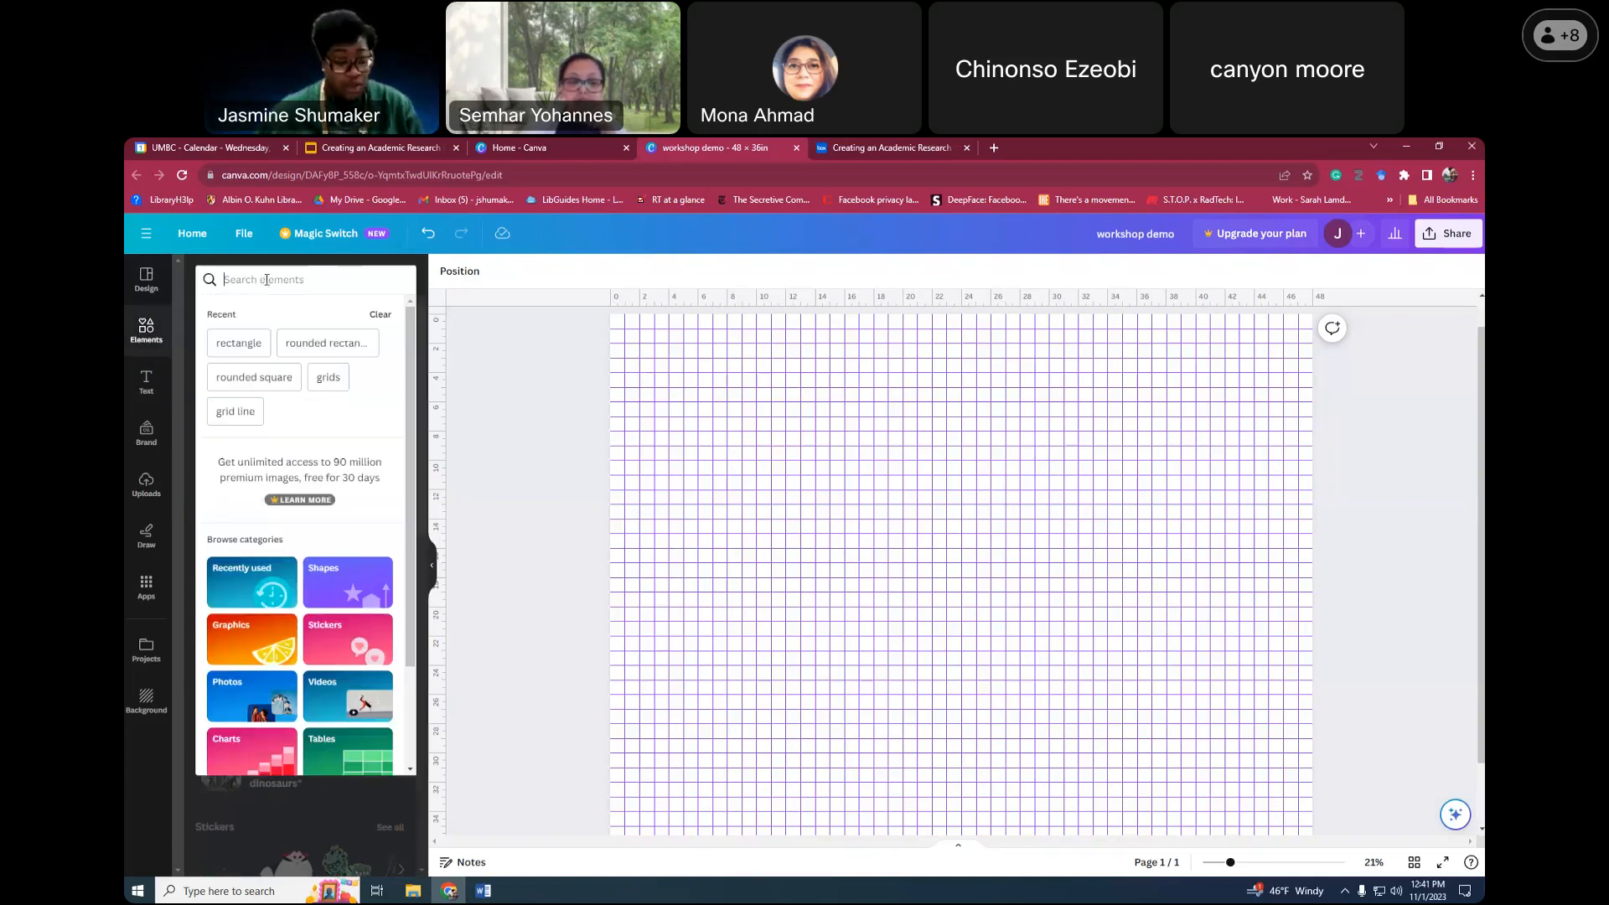
type("rectangle")
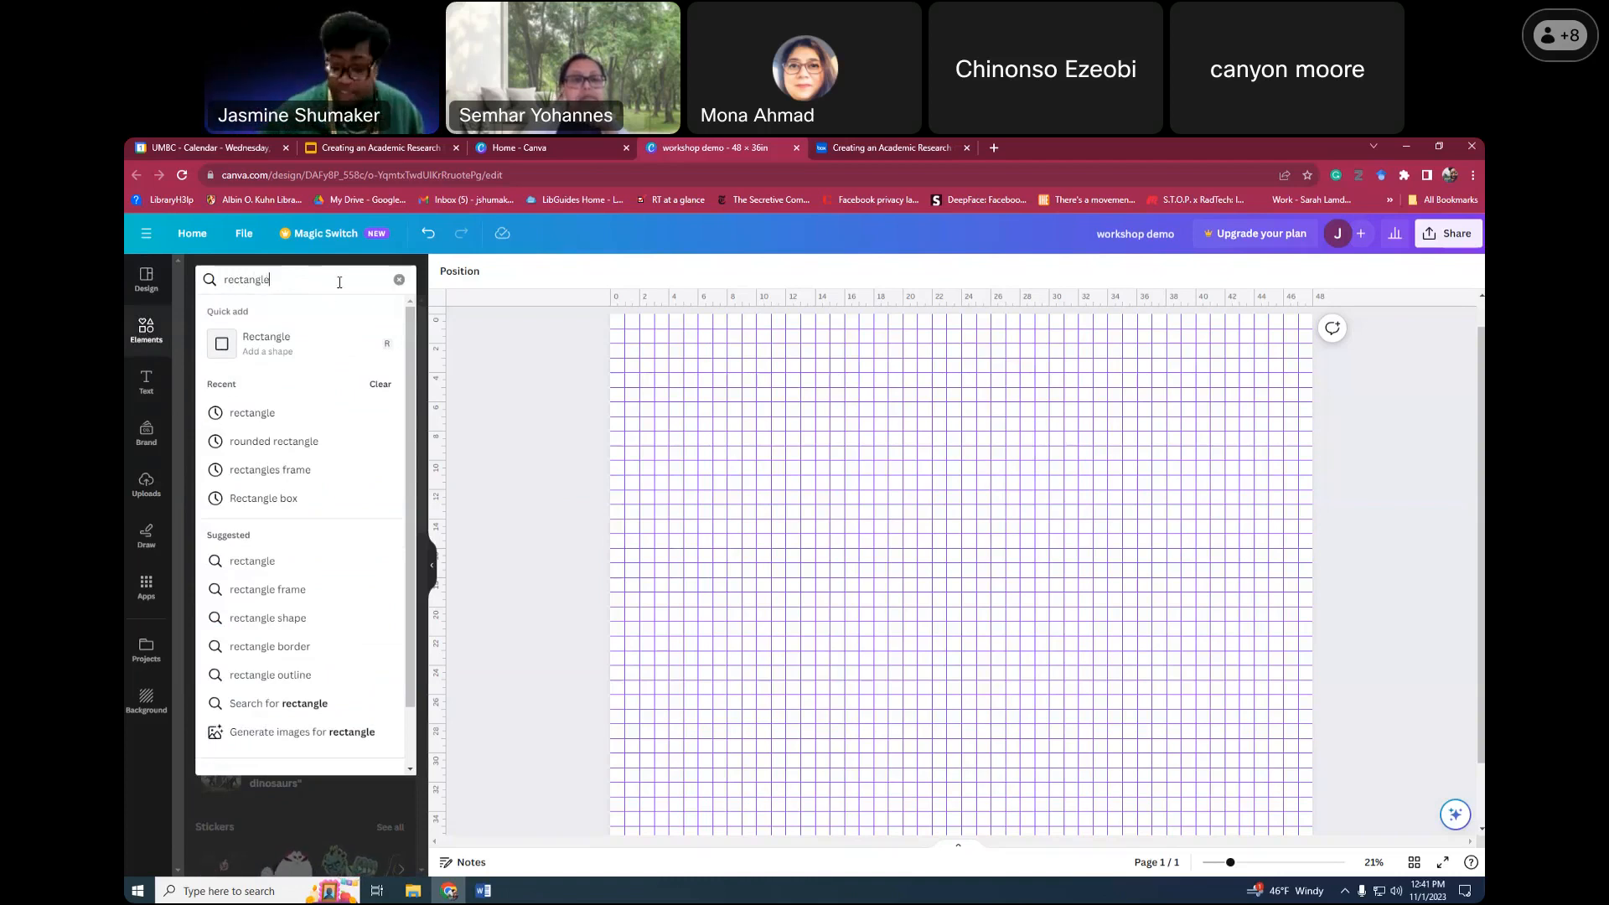
key("Return")
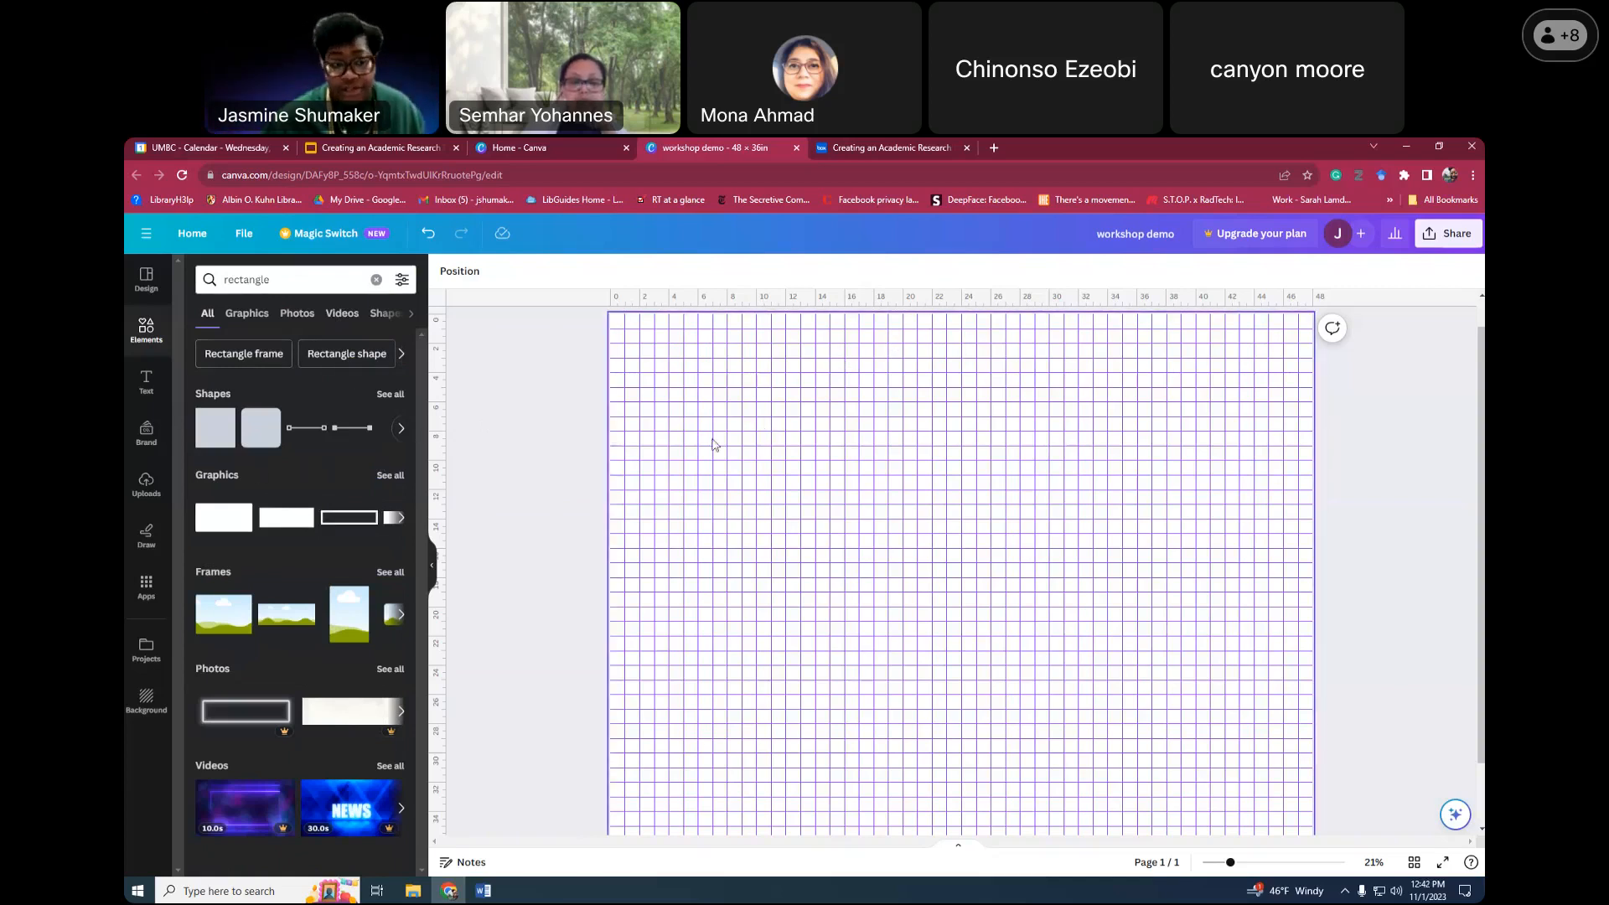
left_click(263, 439)
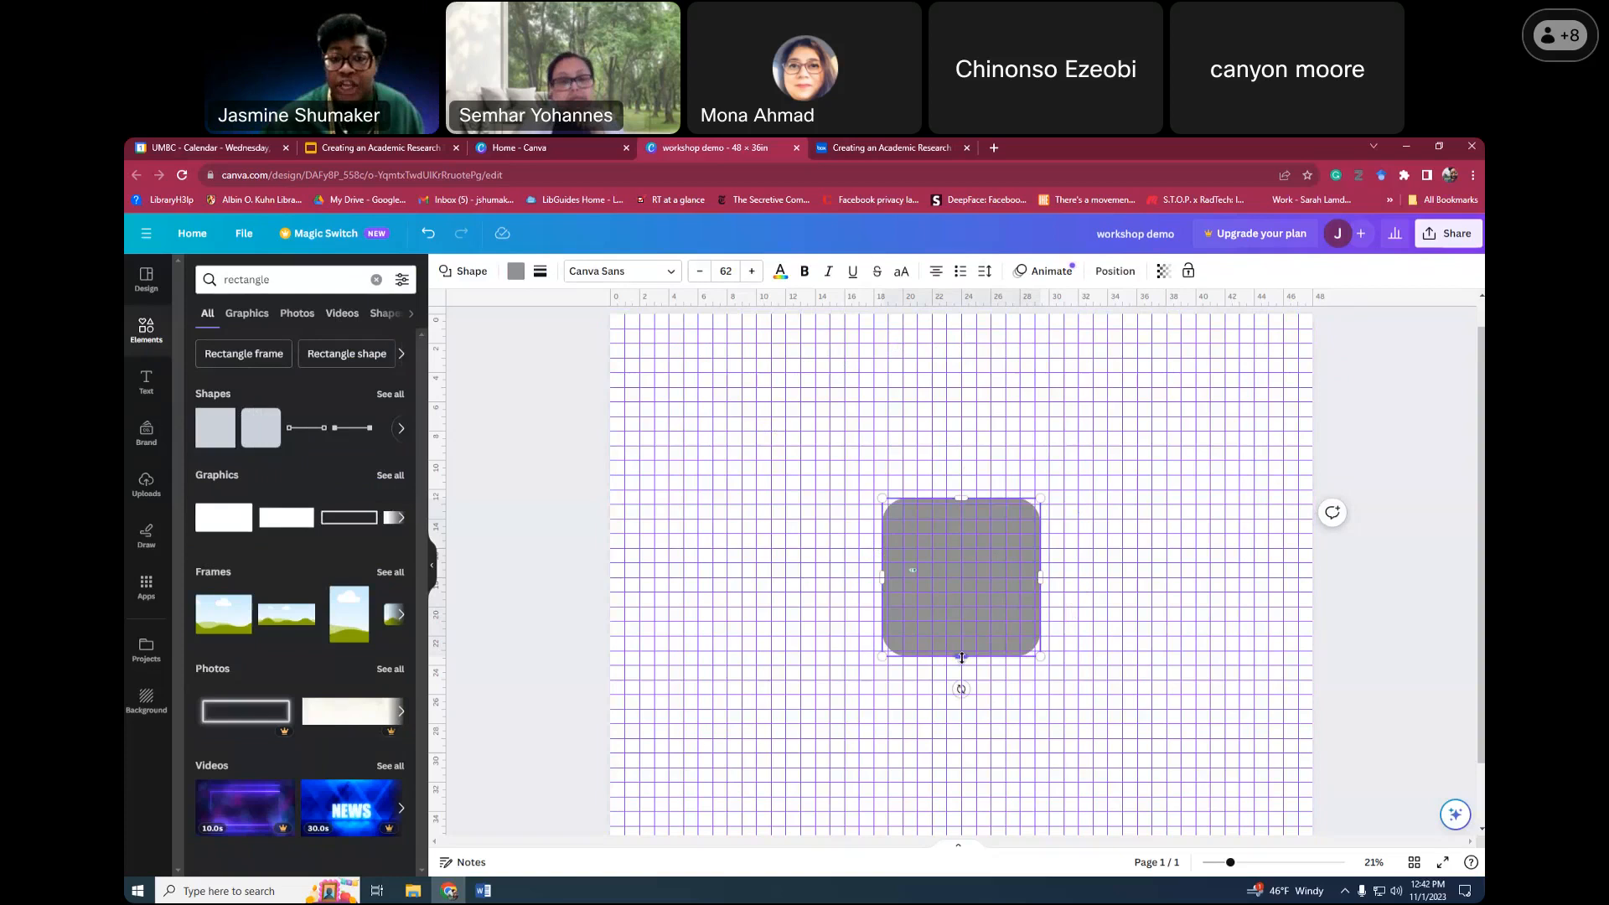
left_click_drag(964, 589, 977, 392)
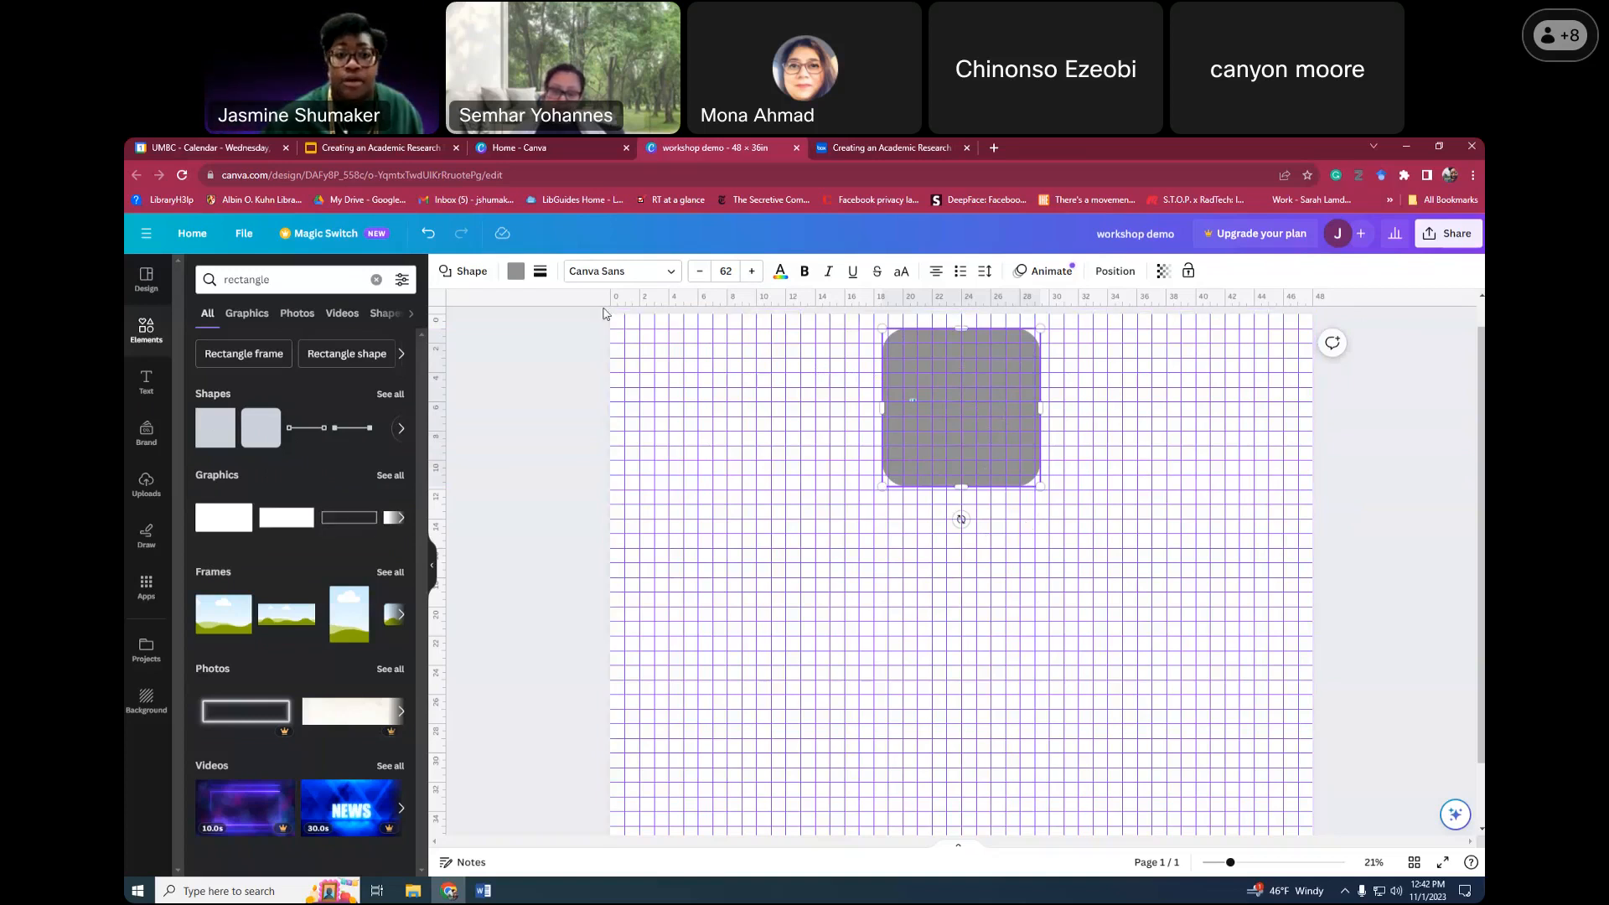
Fill the rounded rectangle with the light orange Peach colour and reduce its height to about 3.5 in
left_click(517, 276)
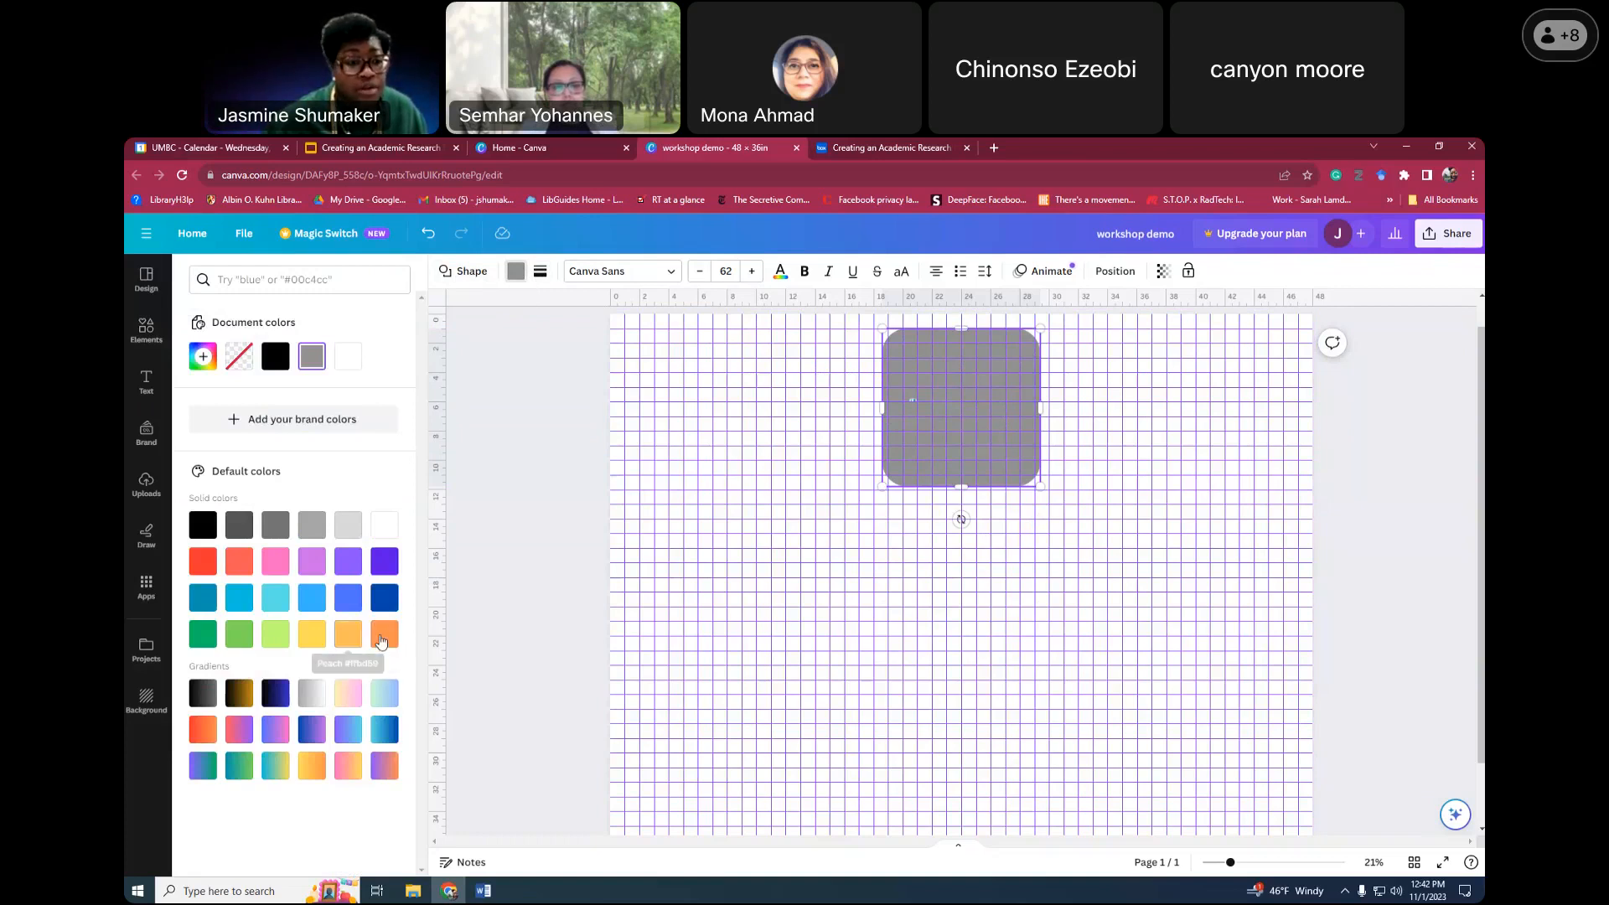
left_click(383, 637)
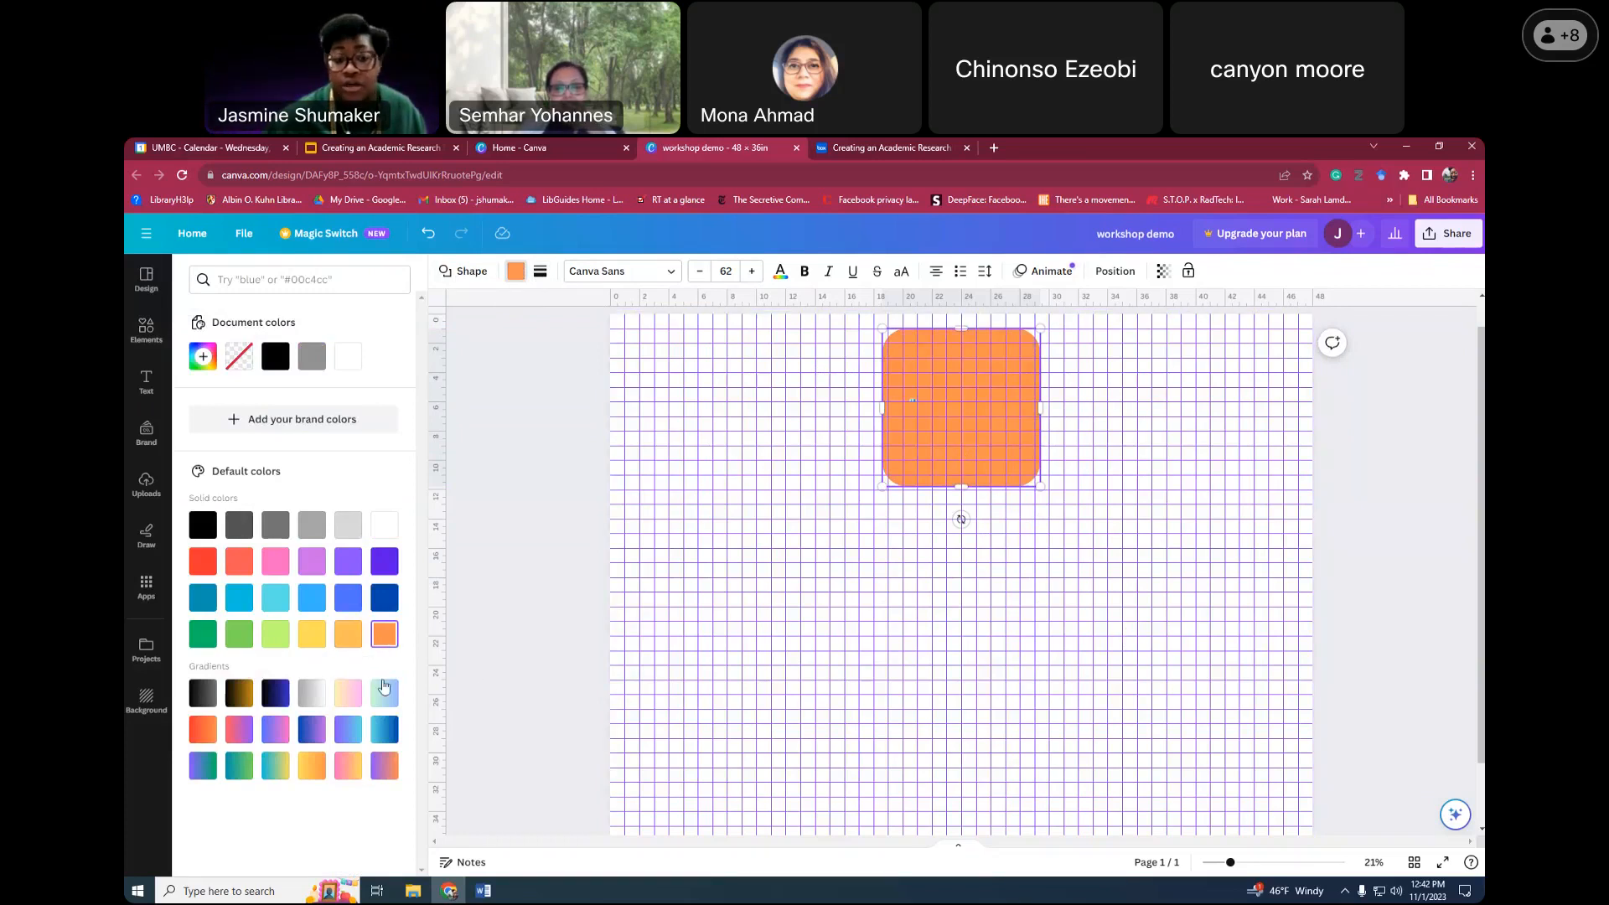
left_click(349, 637)
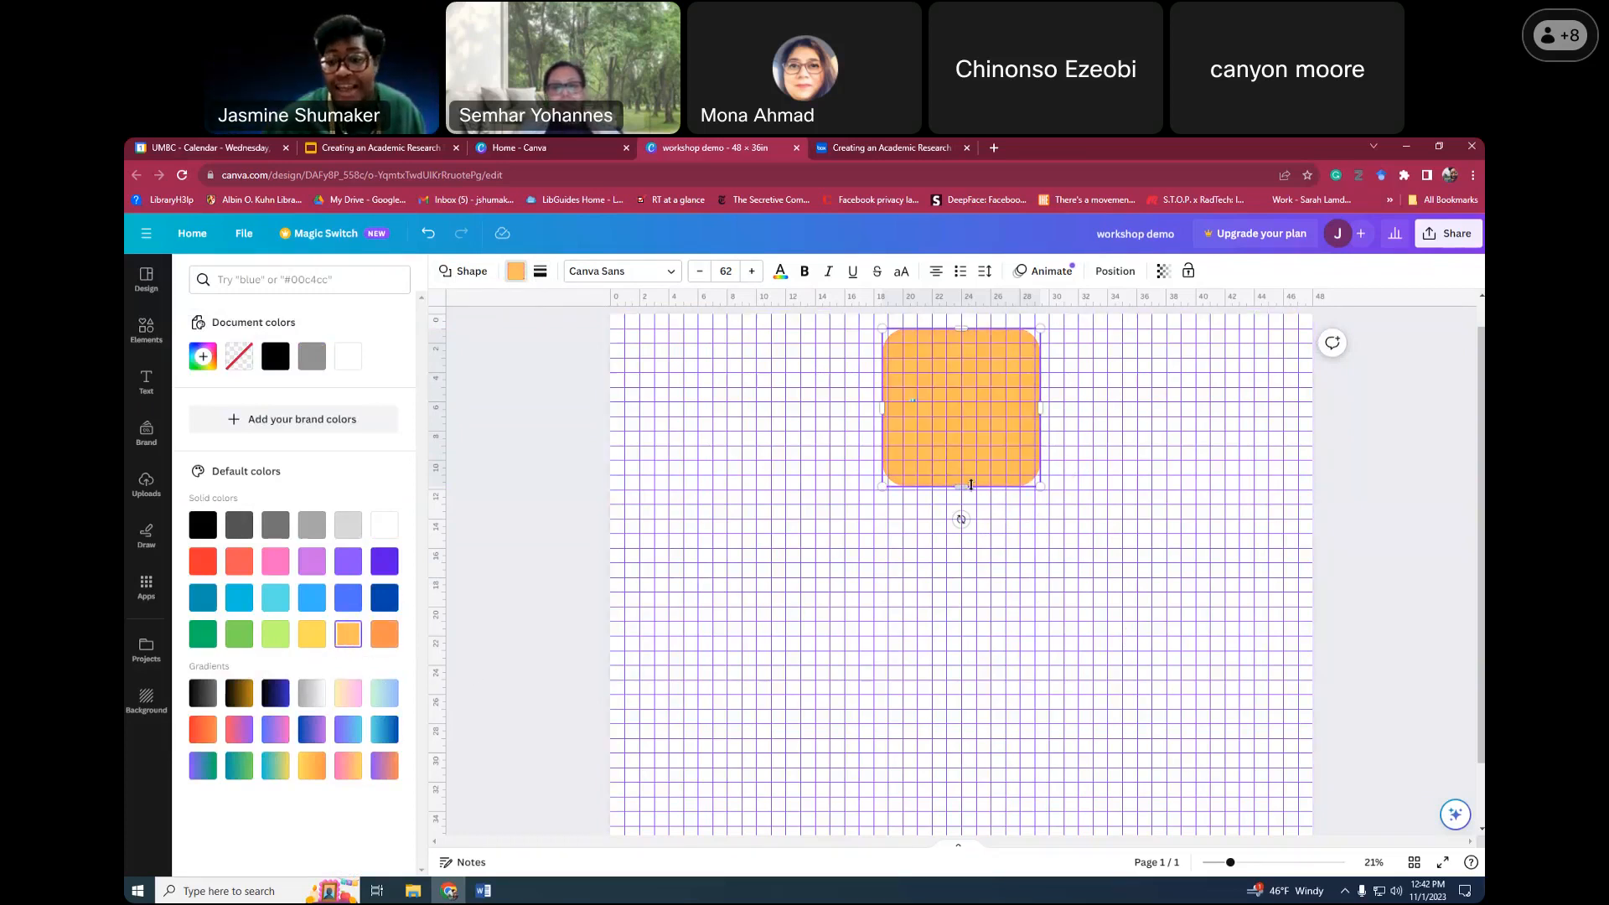
left_click_drag(962, 487, 968, 383)
right_click(968, 381)
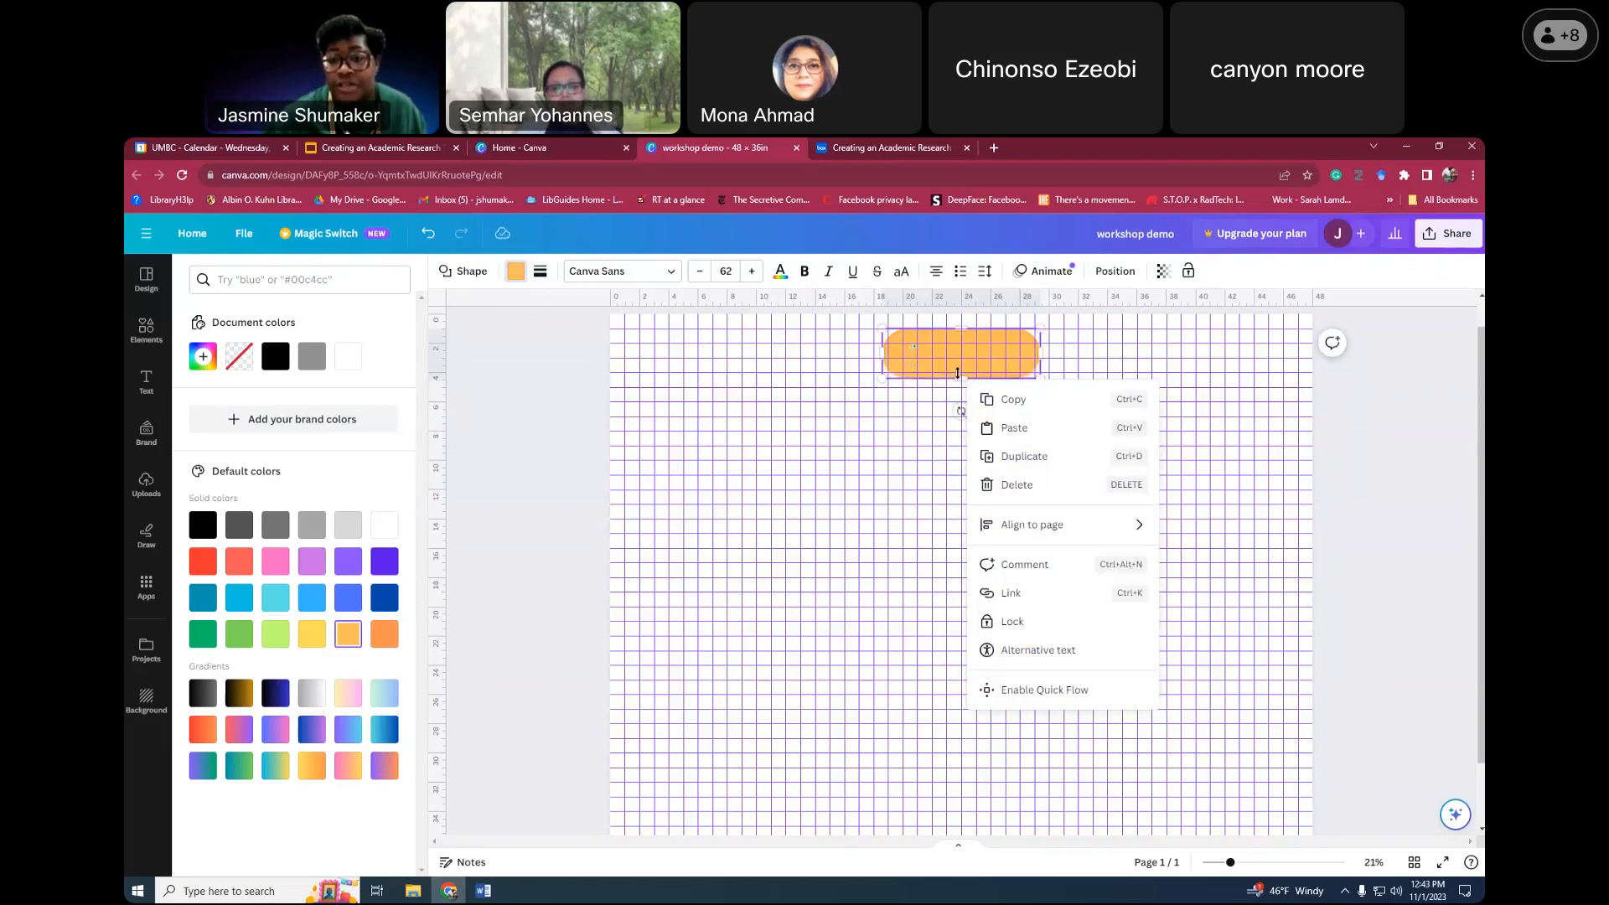
left_click(976, 367)
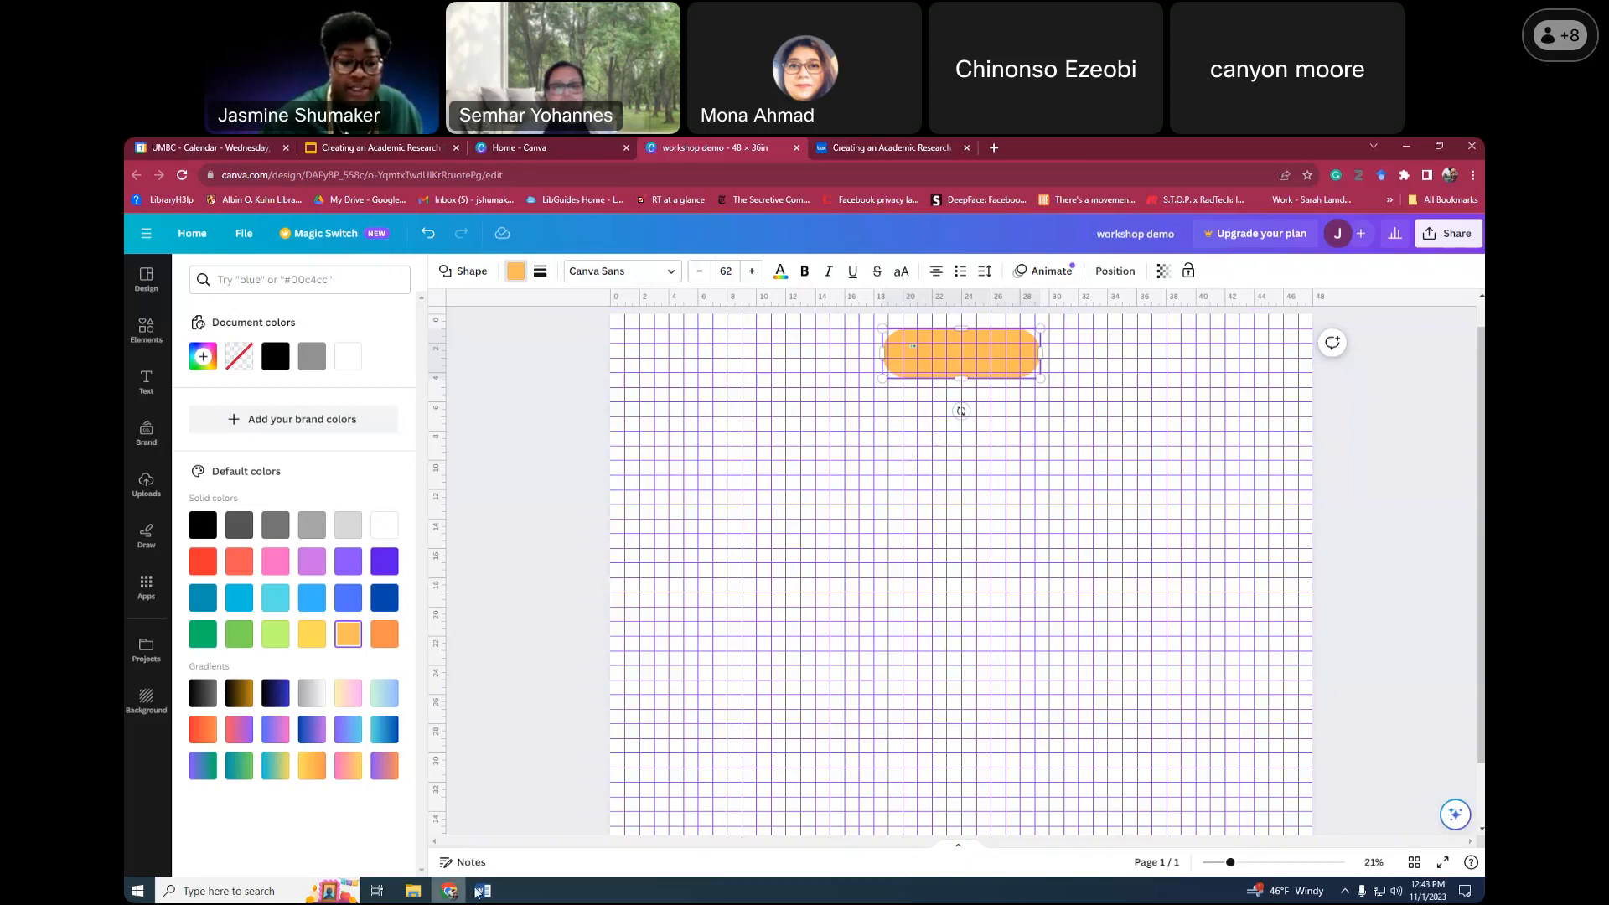
Switch to the Word content document and copy the title text "Health Education: Results From the School Health Policies and Programs Study 2006"
mouse_move(476, 893)
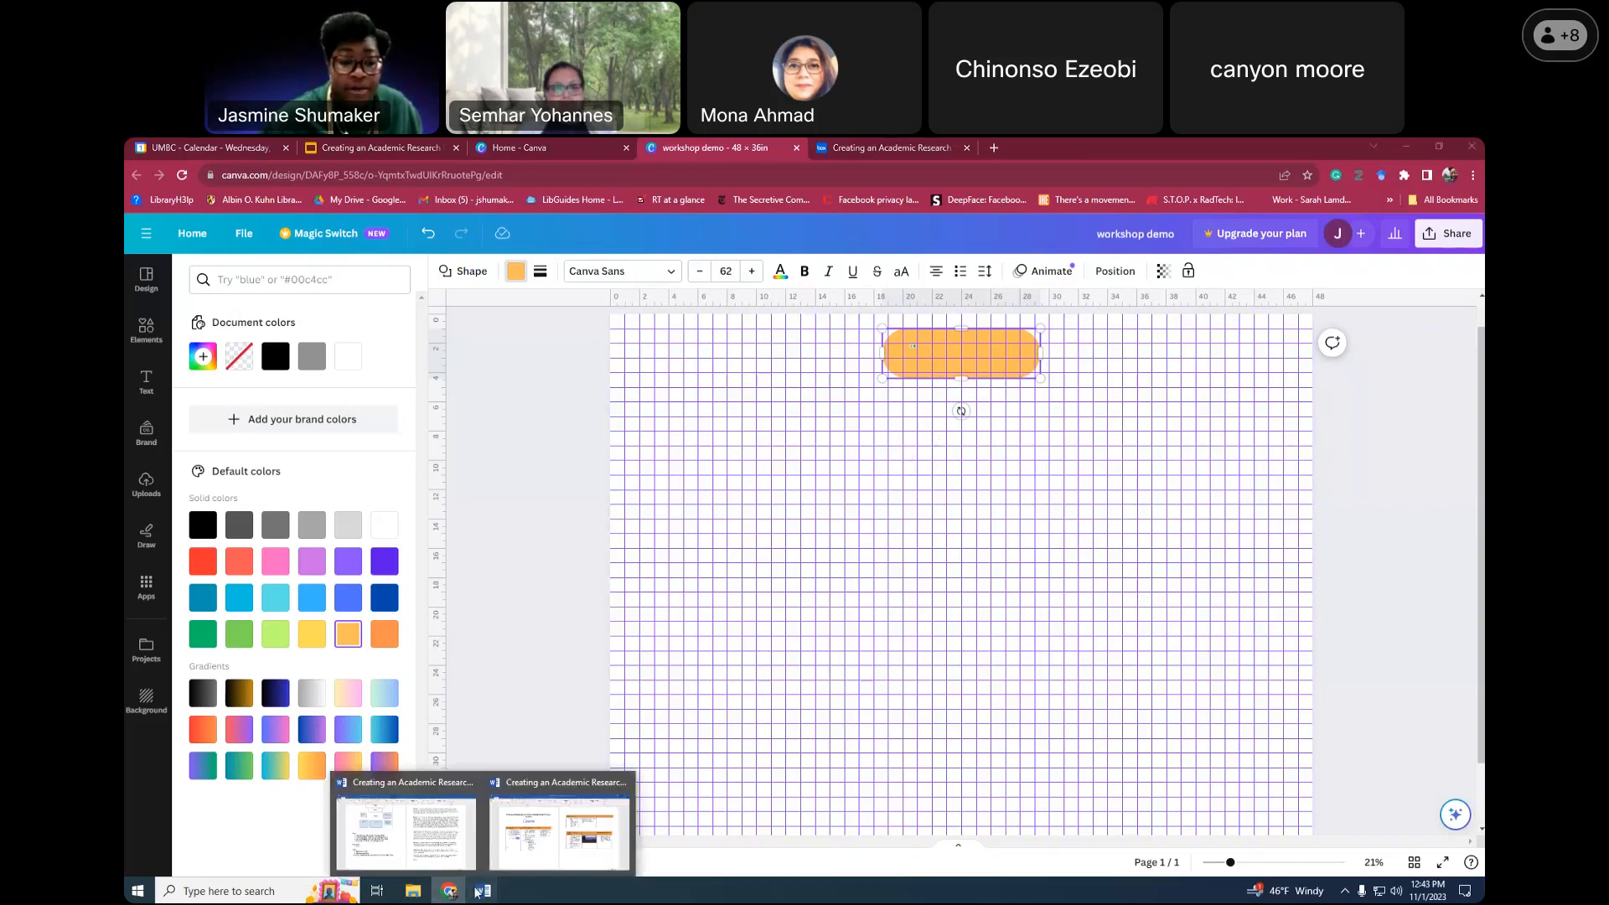
left_click(422, 847)
scroll(389, 607, "up", 3)
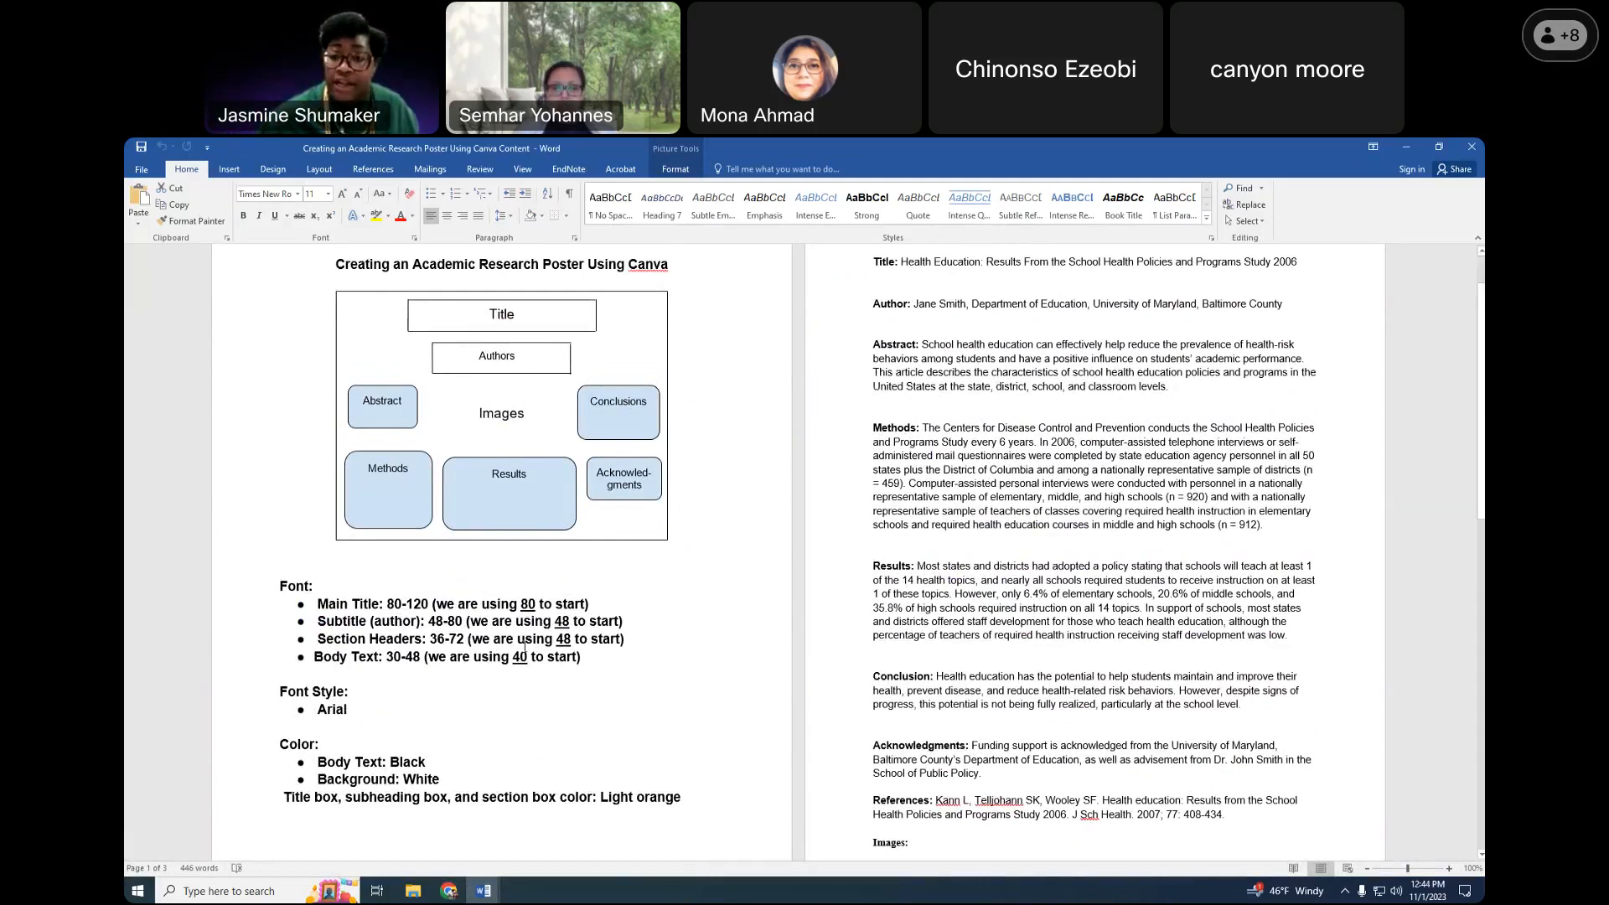
scroll(524, 648, "up", 1)
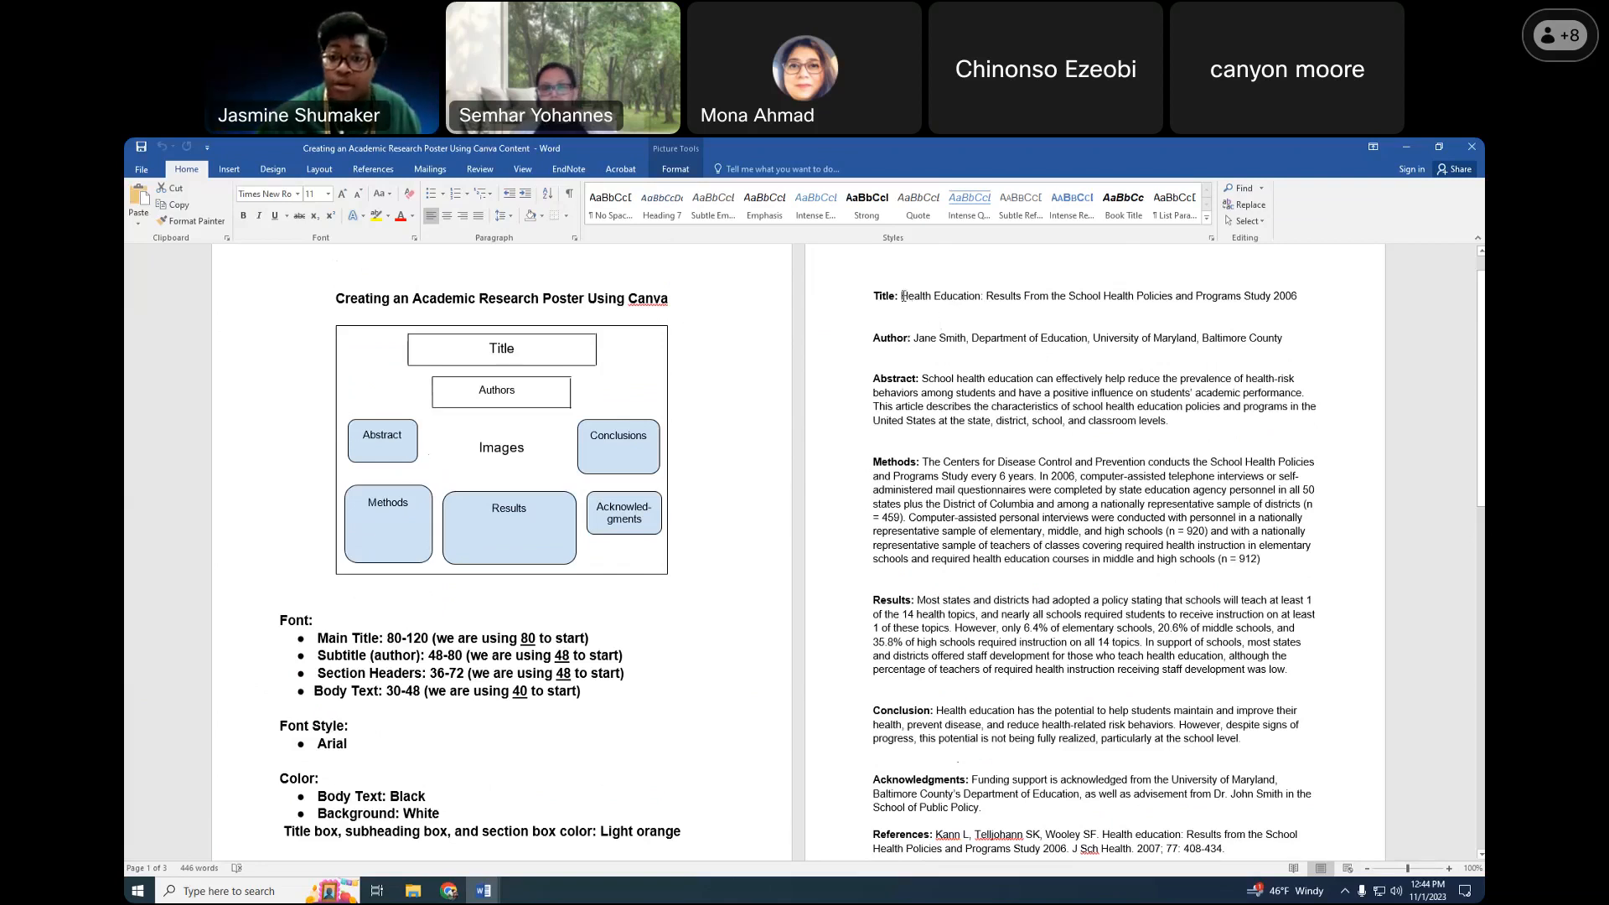
left_click_drag(927, 295, 1297, 295)
key("ctrl+c")
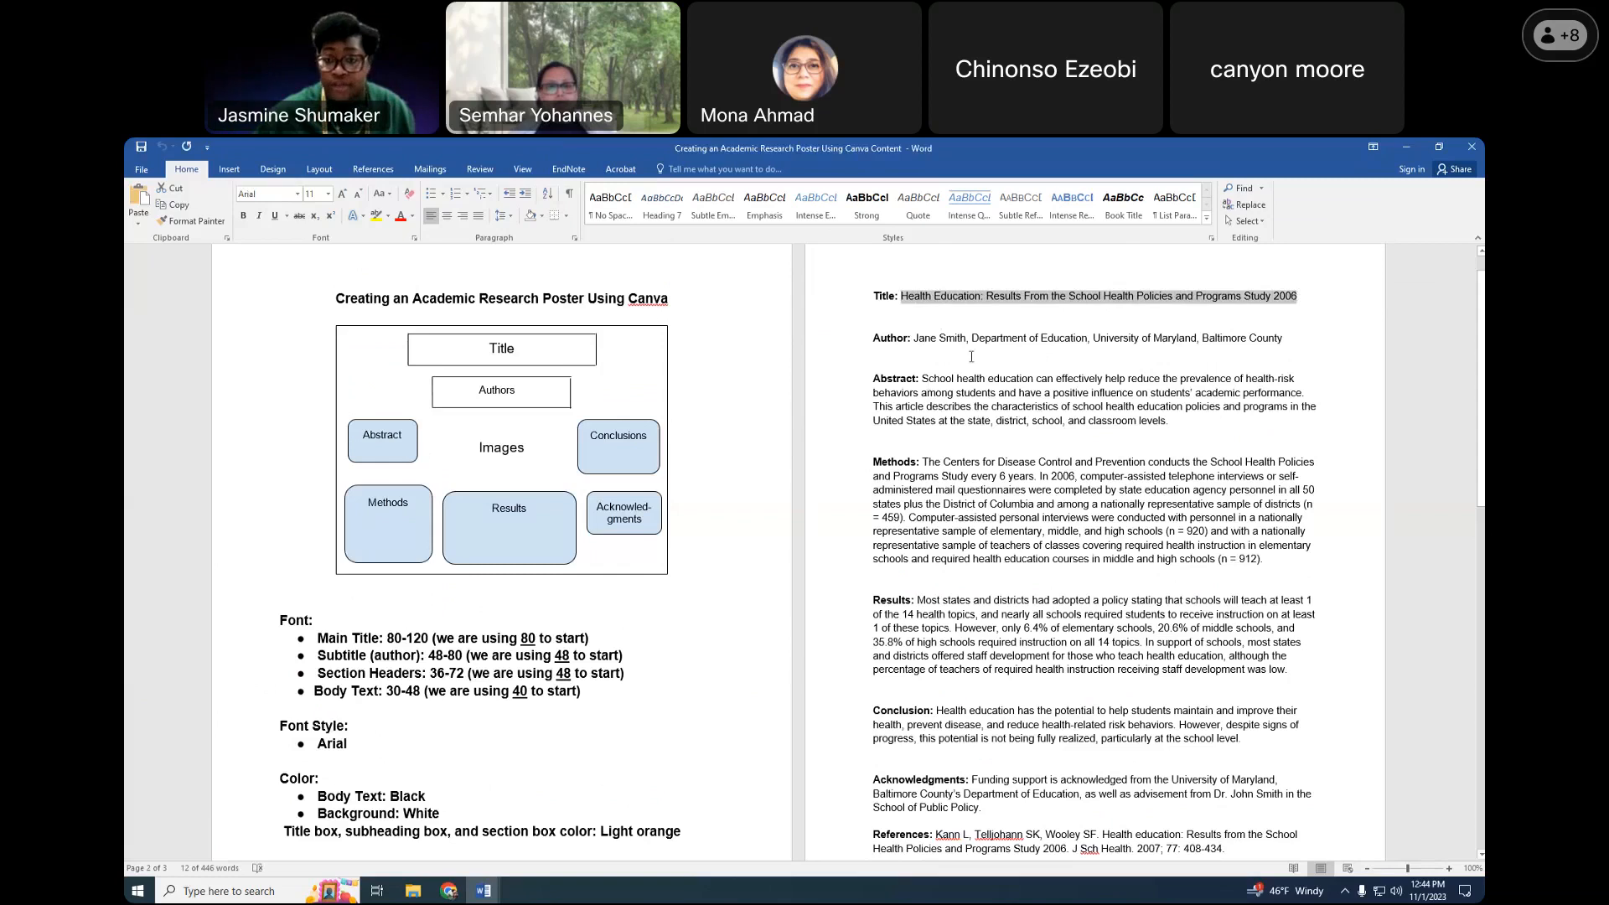
Return to the Canva poster, set the rounded rectangle's text to Arial size 80, and paste the copied title into it
left_click(451, 895)
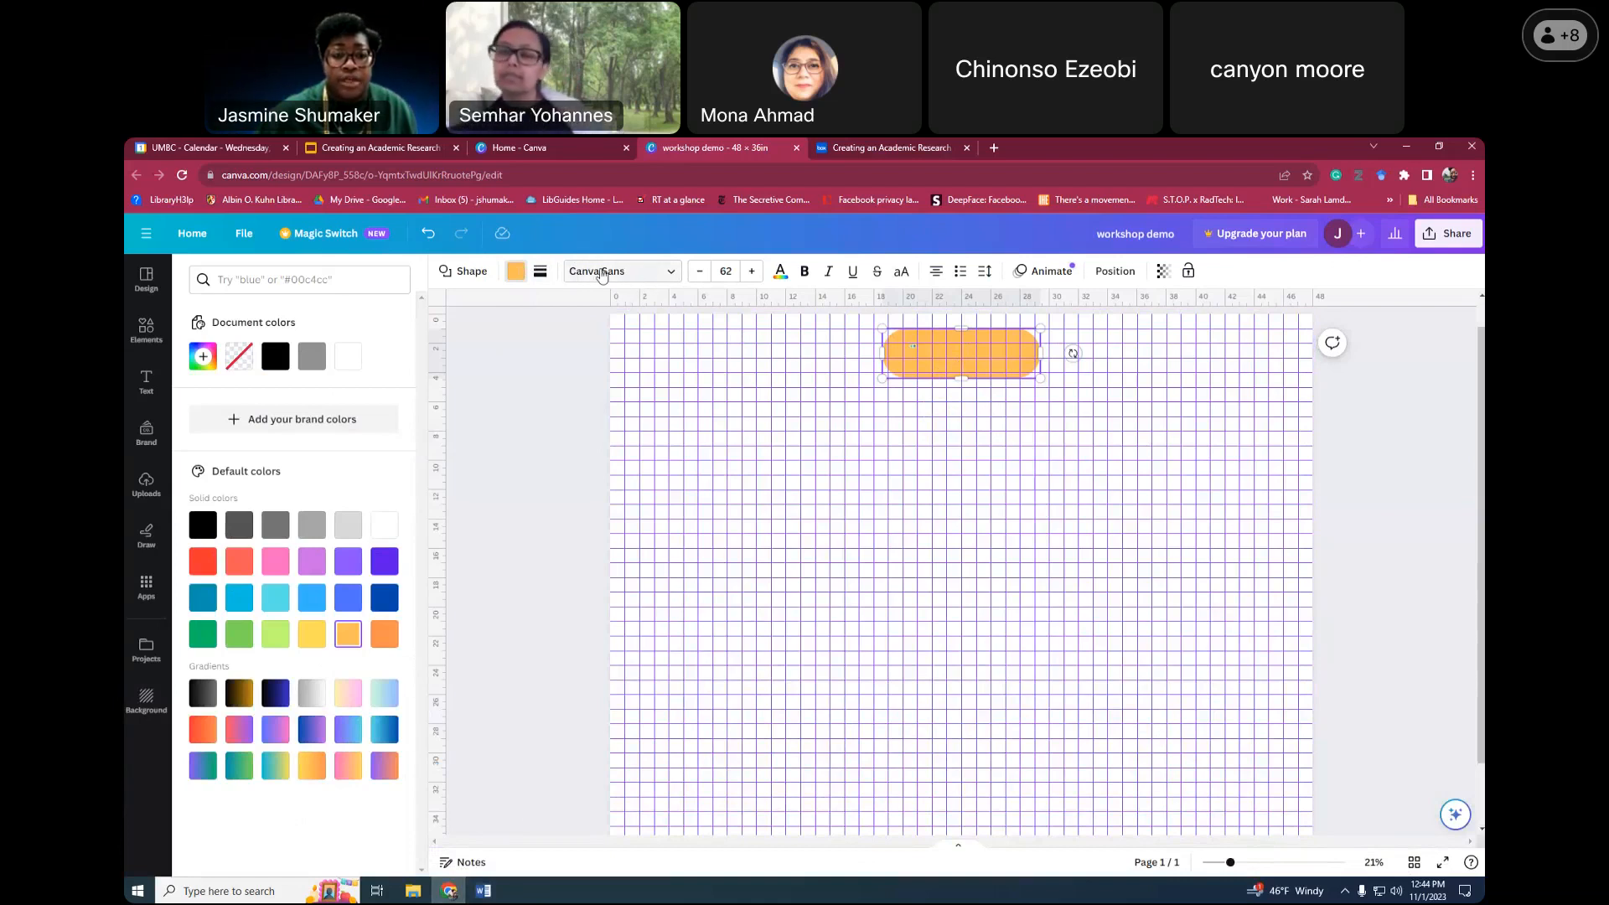
left_click(672, 271)
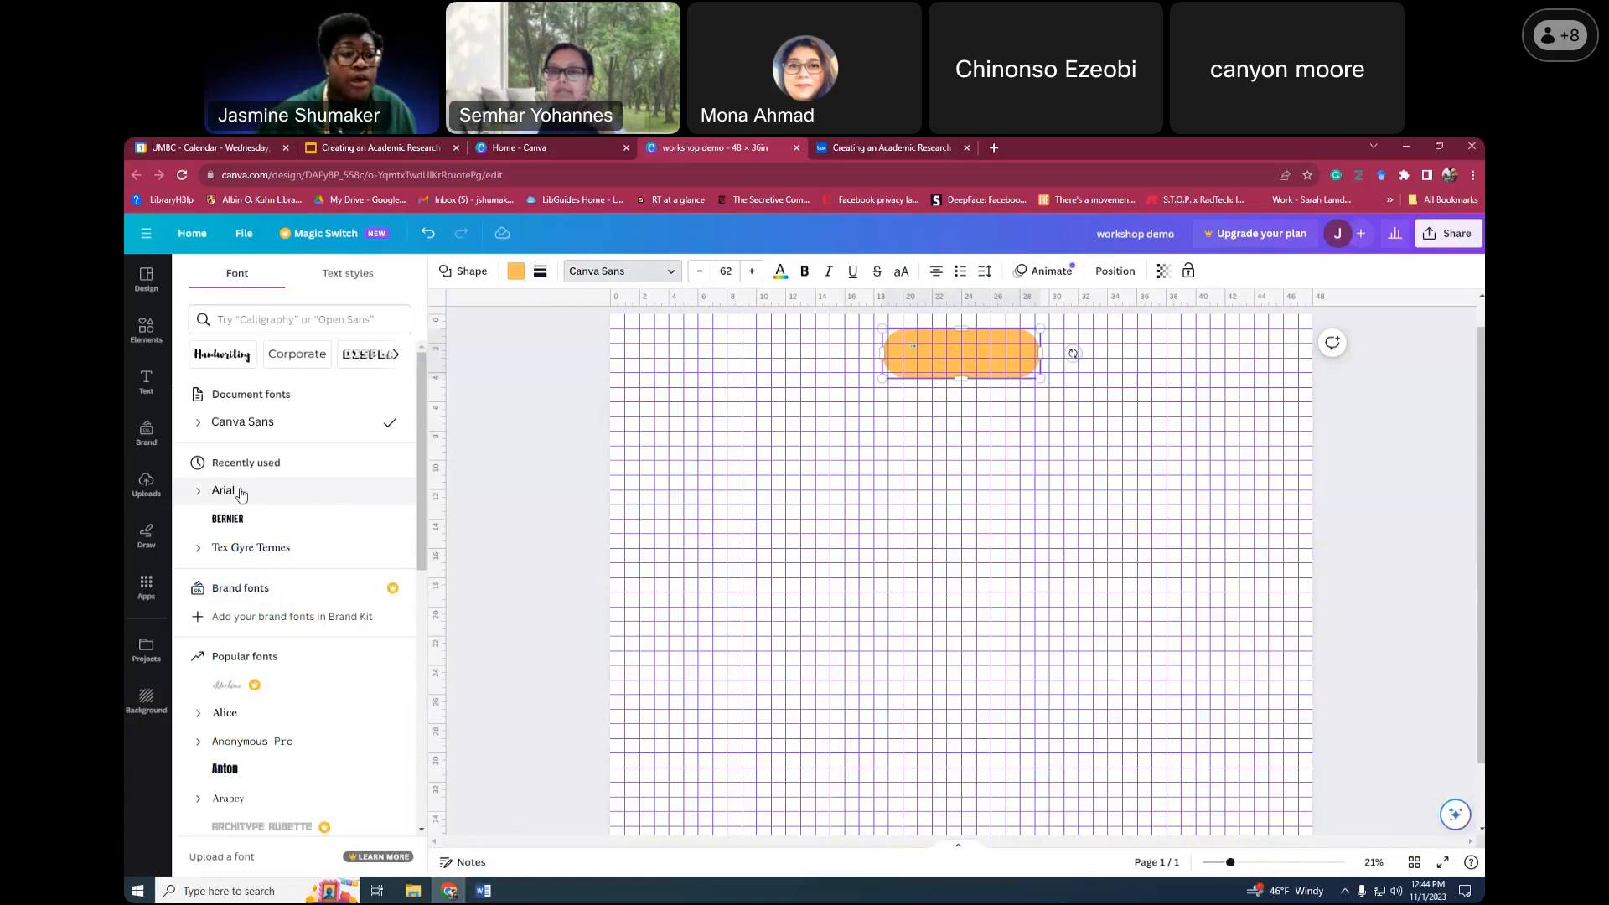
left_click(279, 492)
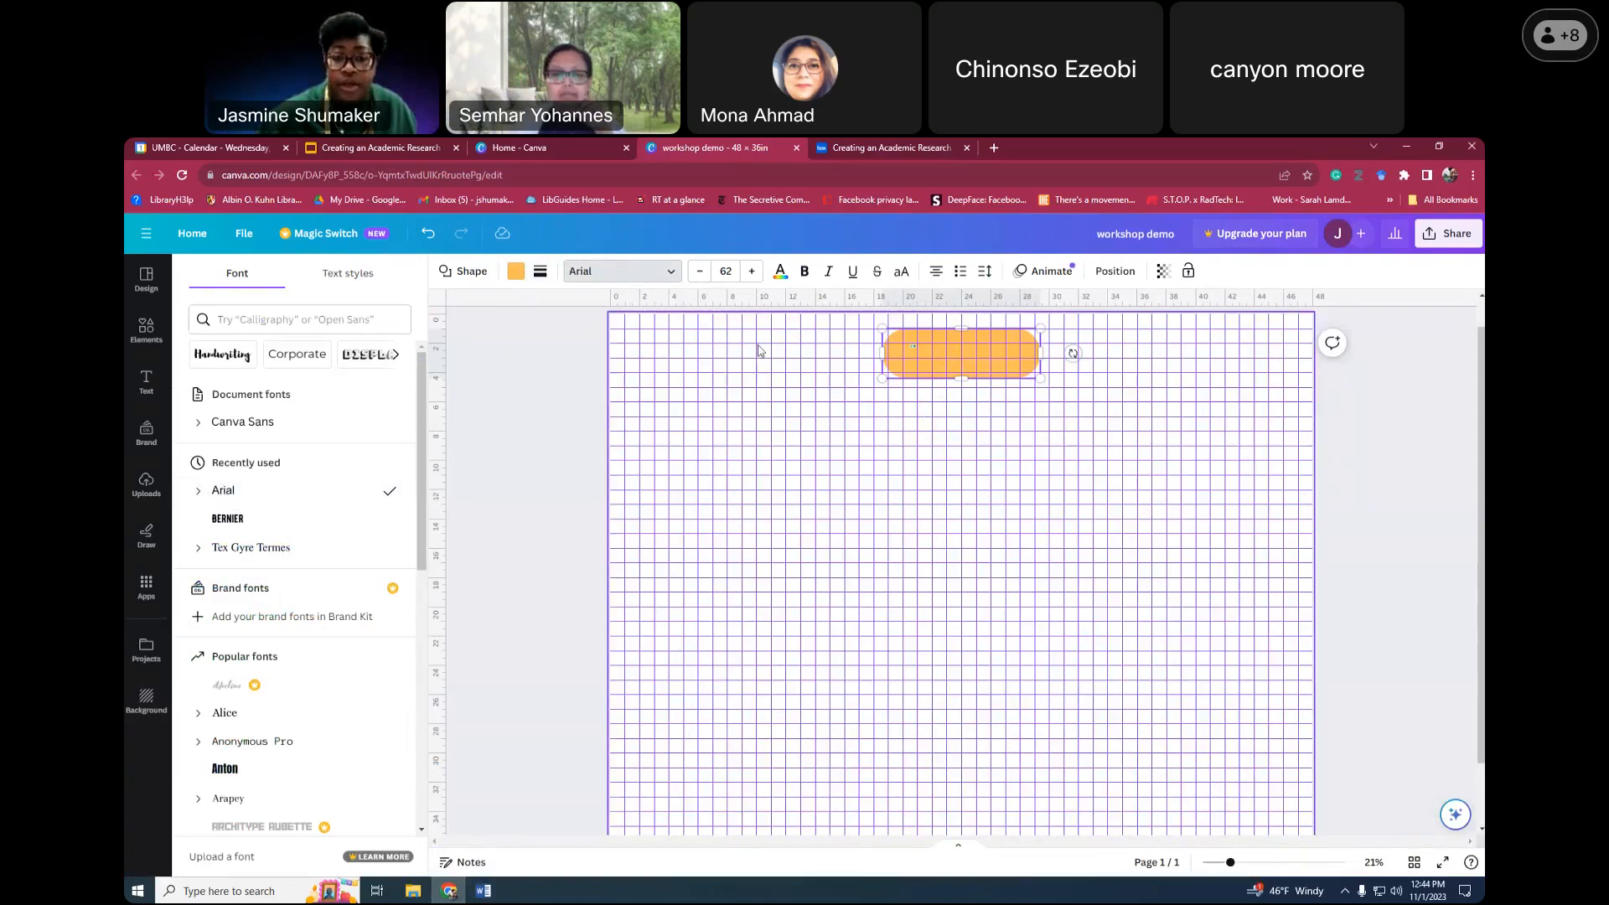
left_click(726, 271)
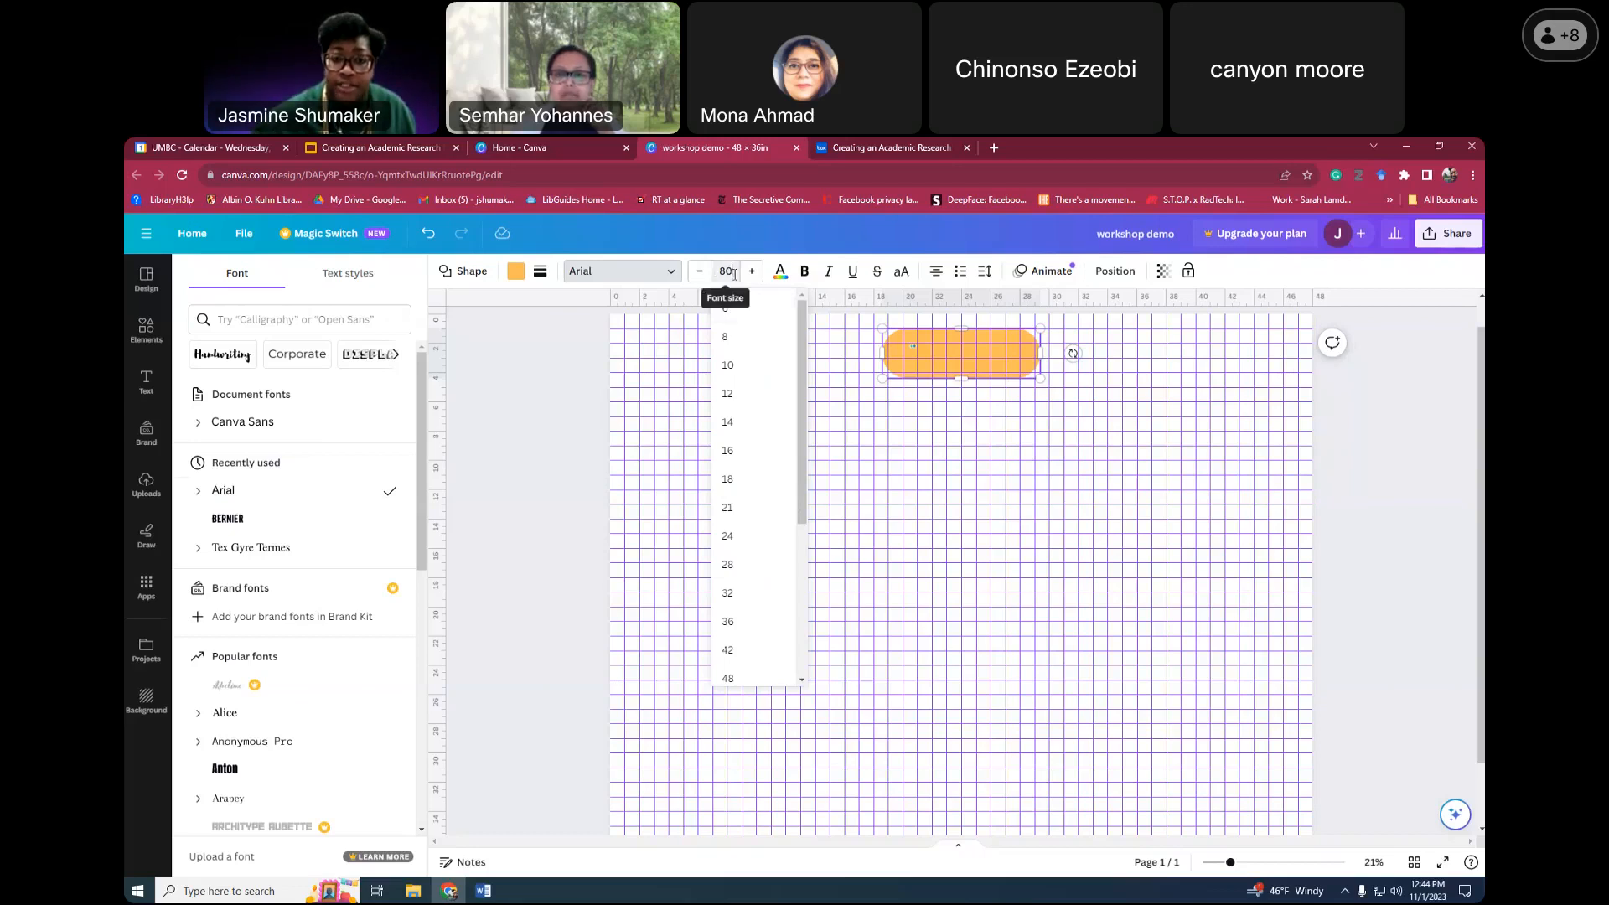
key("Return")
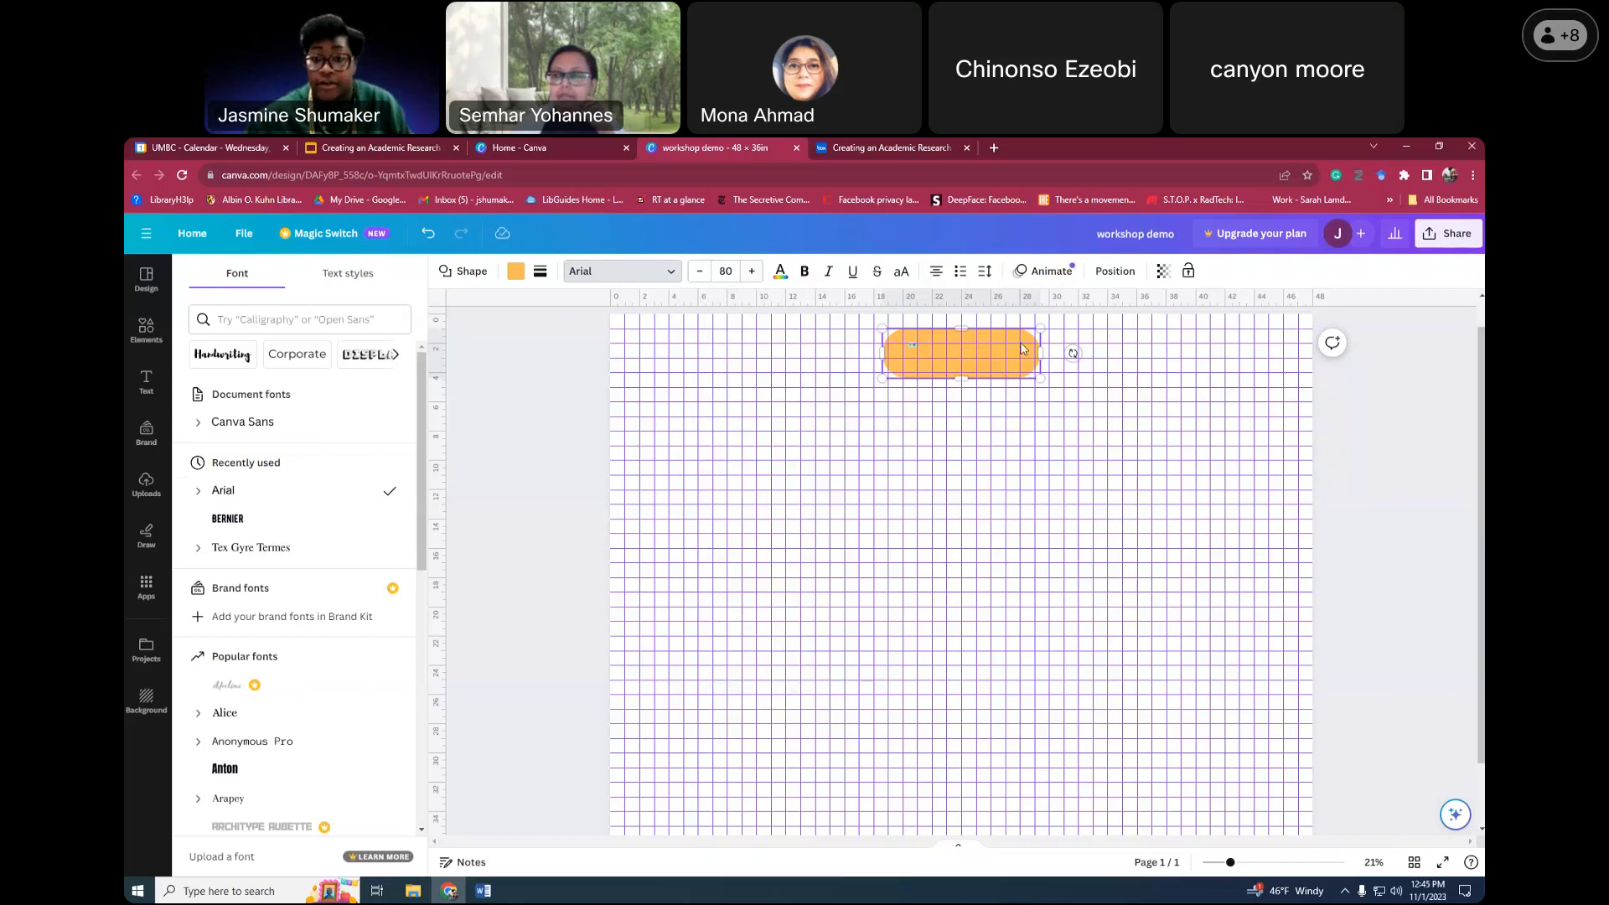
key("ctrl+v")
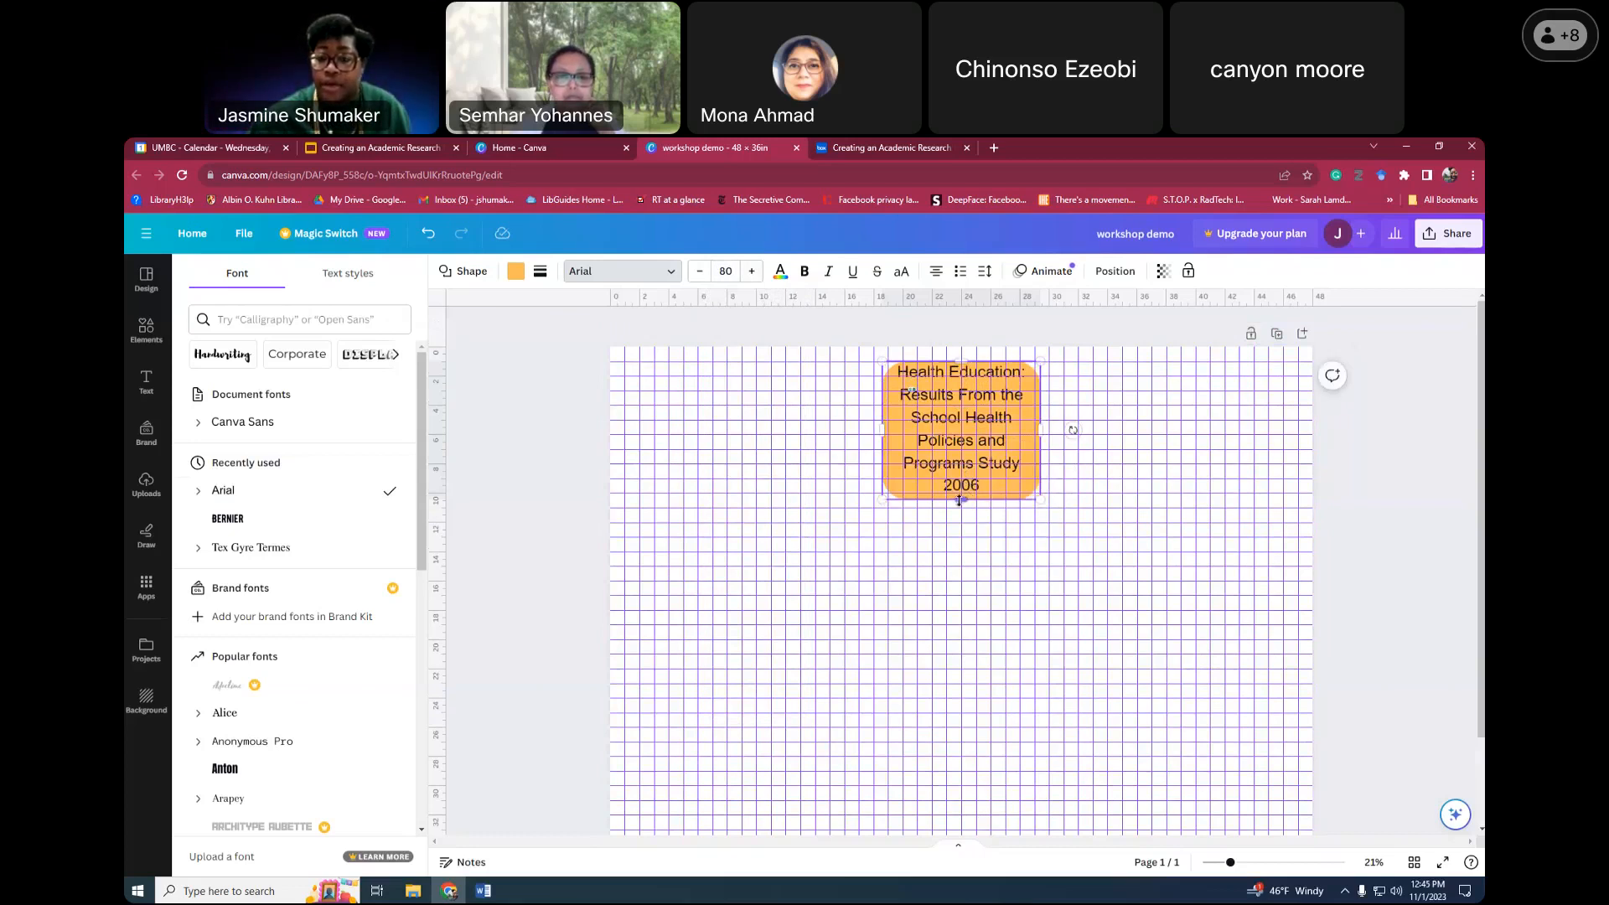
Resize the title box to about 37 in wide and 3 in tall so the title fits on two lines, centred across the page
left_click_drag(1059, 435, 1251, 431)
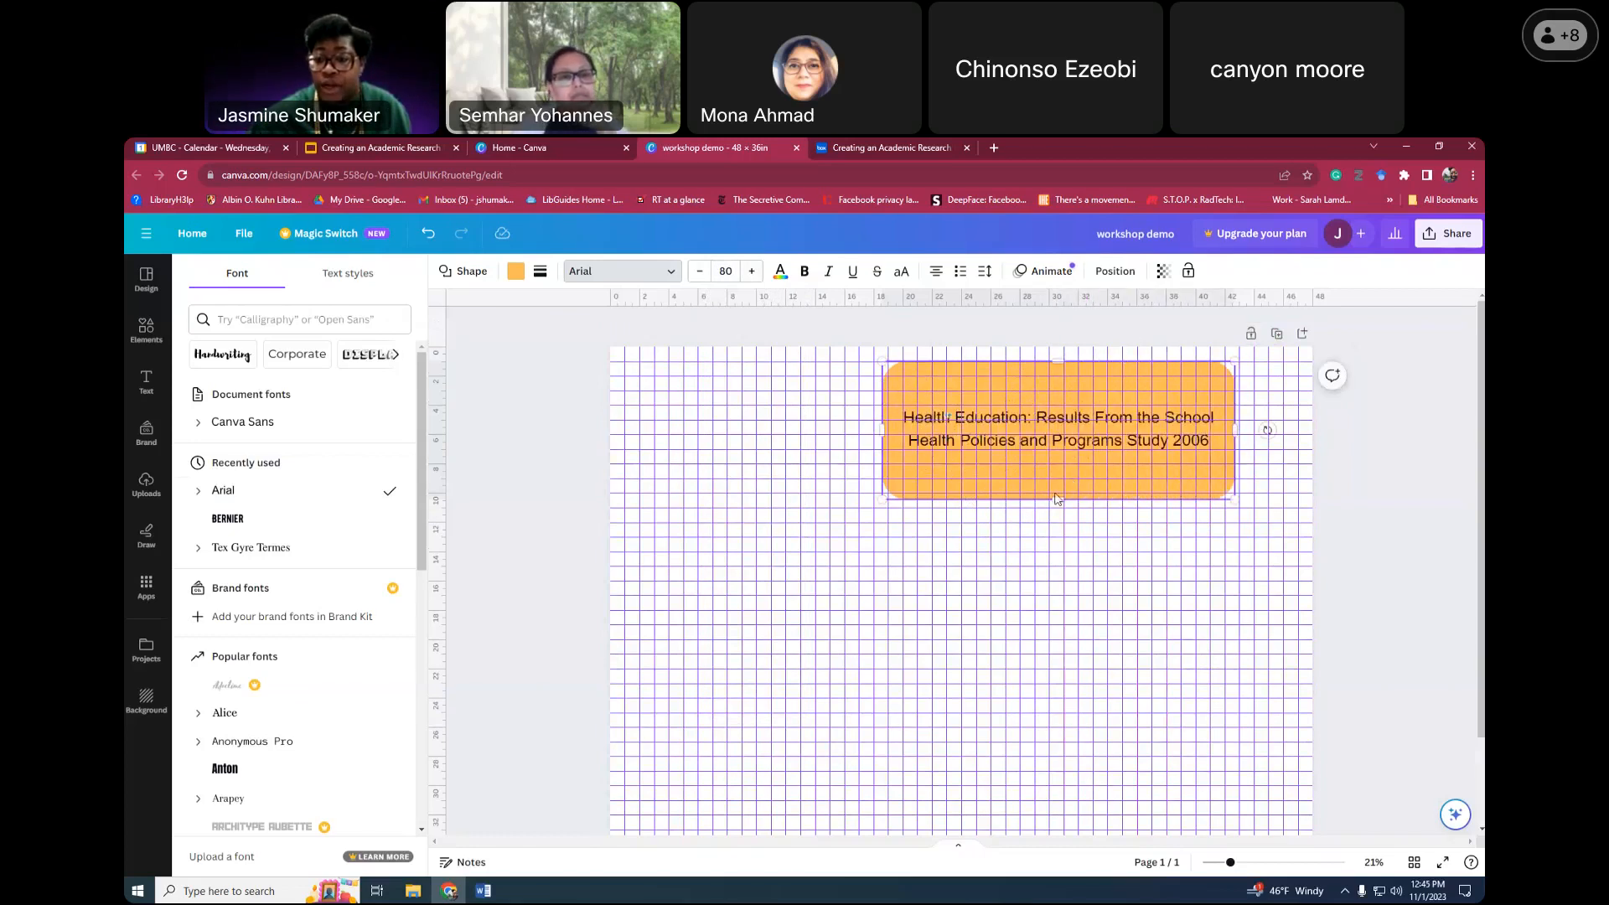
left_click_drag(1055, 487, 1059, 407)
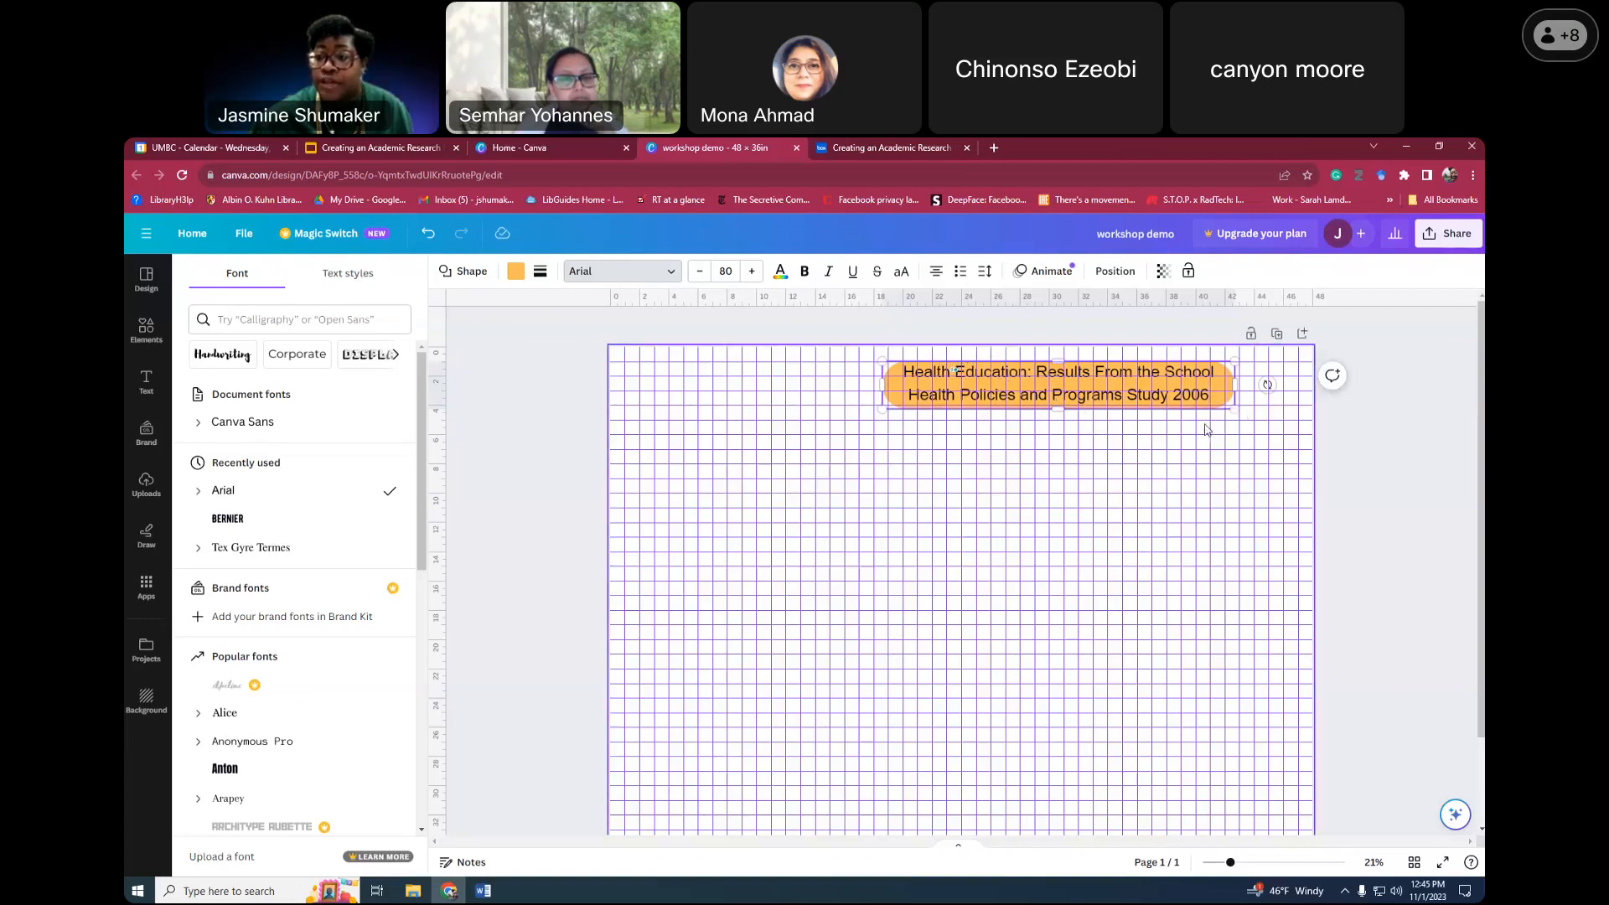
left_click(1244, 413)
left_click_drag(1193, 401, 1230, 394)
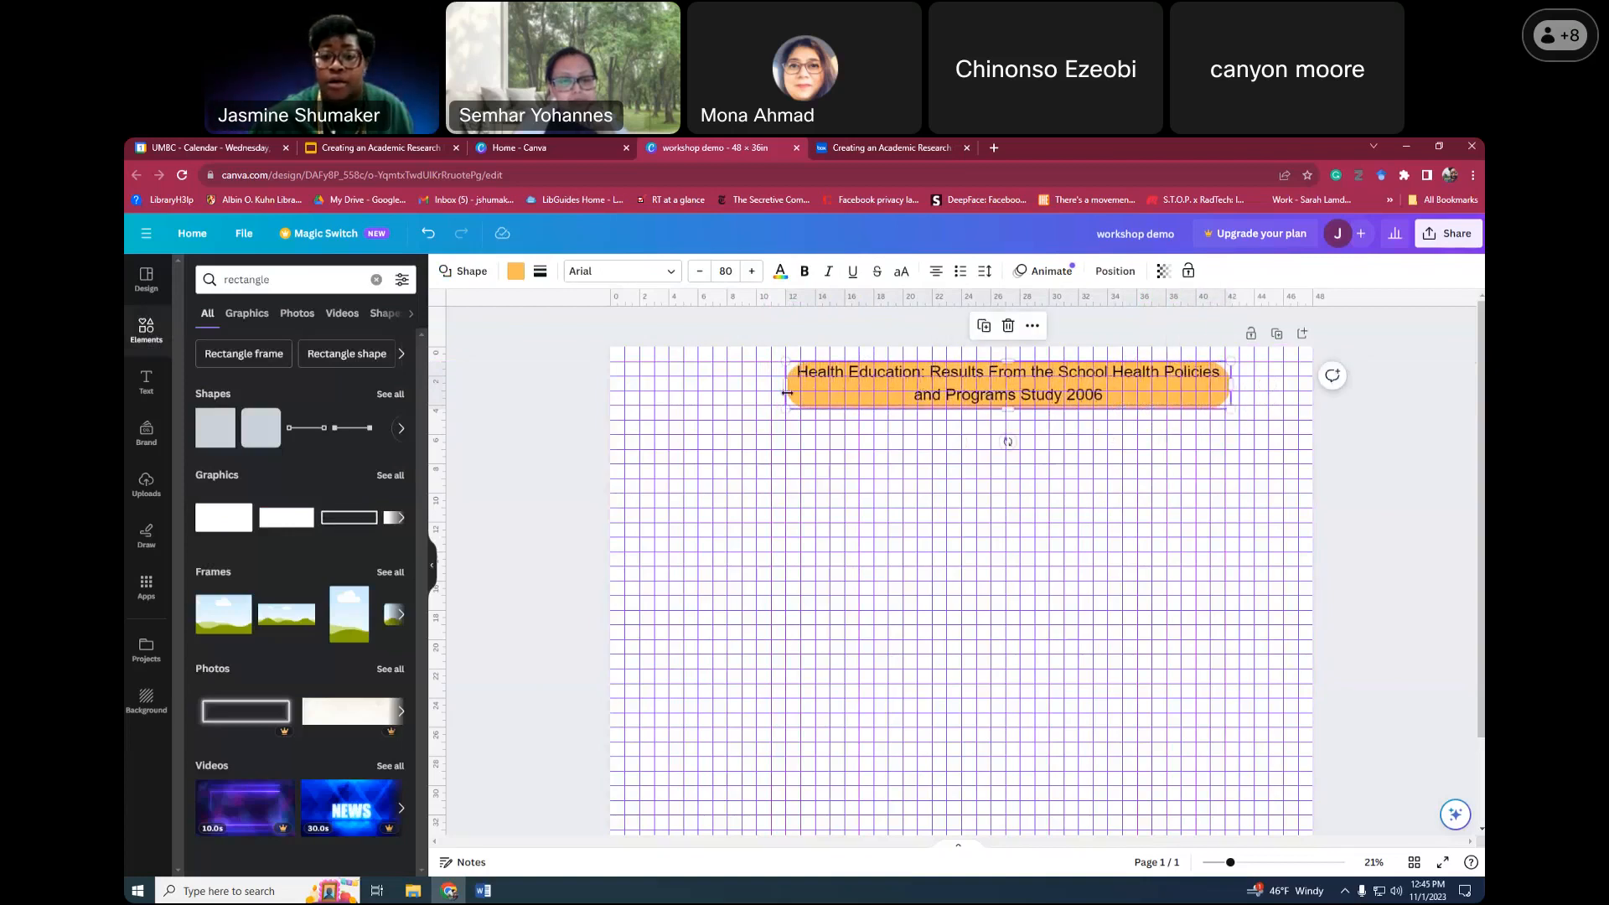
left_click_drag(785, 390, 686, 393)
left_click_drag(1028, 393, 1033, 395)
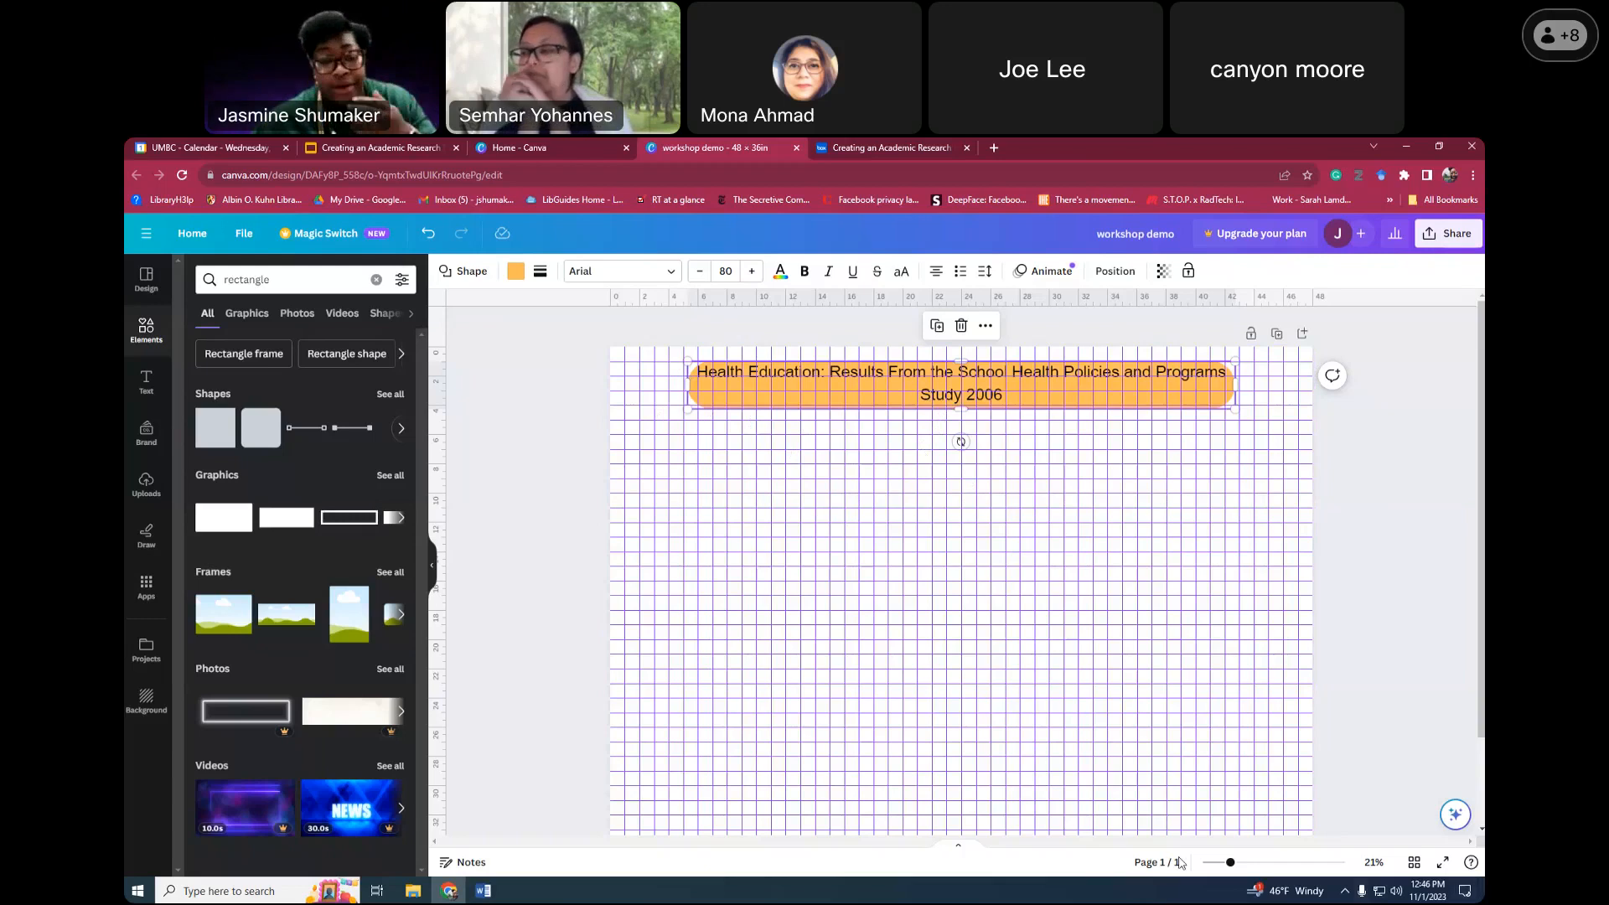
Hide the rulers and guides on the poster
left_click(242, 240)
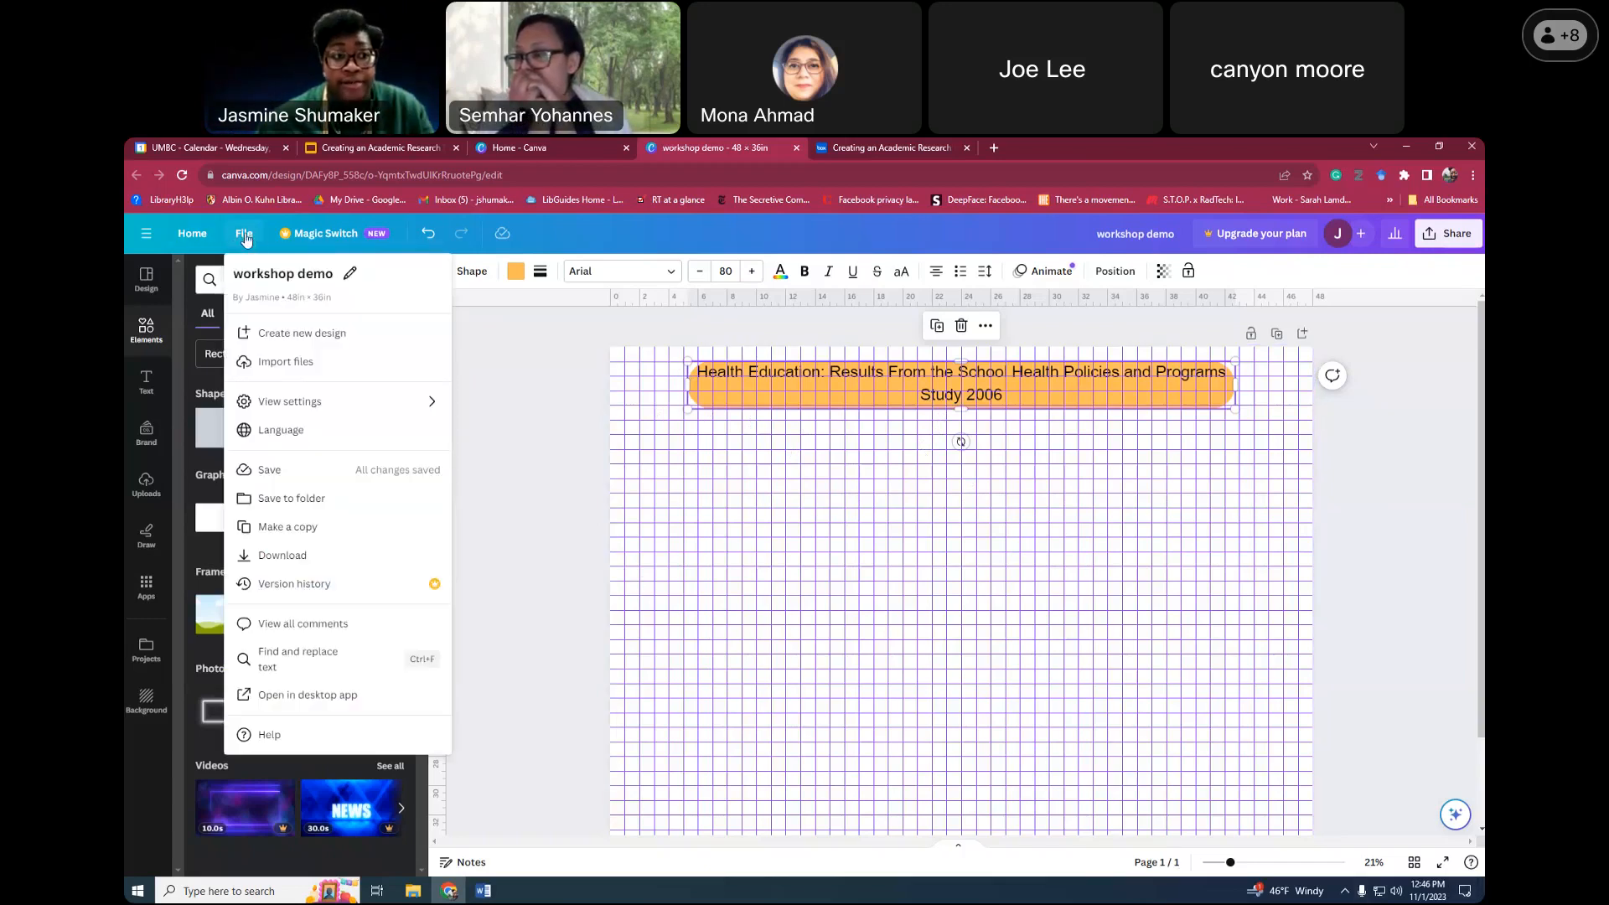
left_click(447, 411)
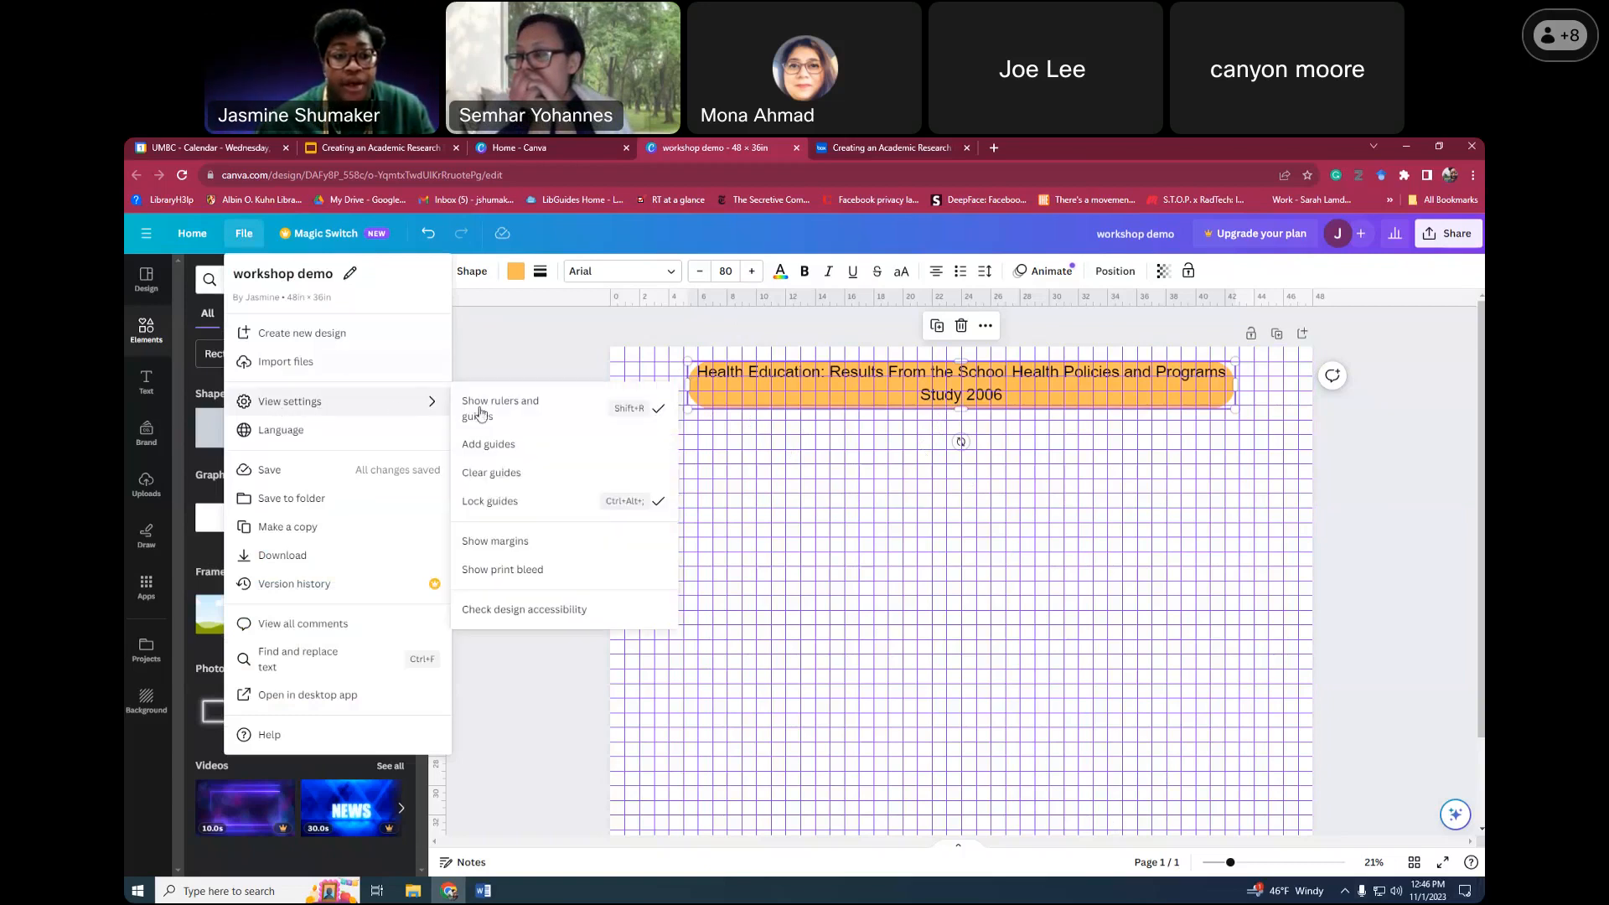
left_click(597, 410)
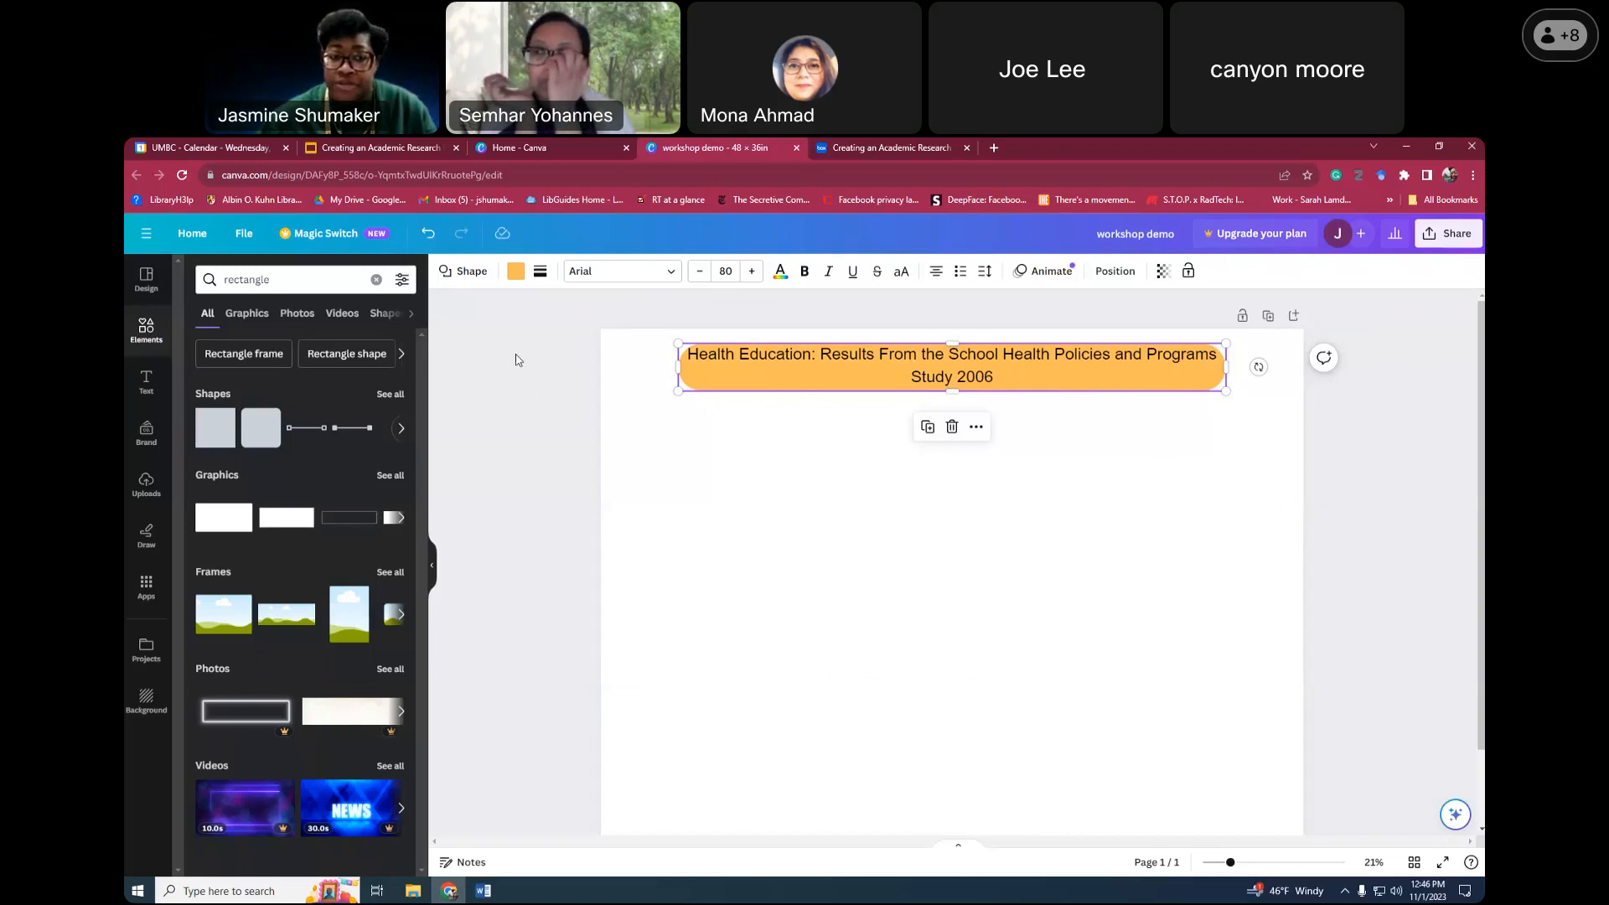
Deselect the title box and show the poster's rulers and guides again
left_click(244, 233)
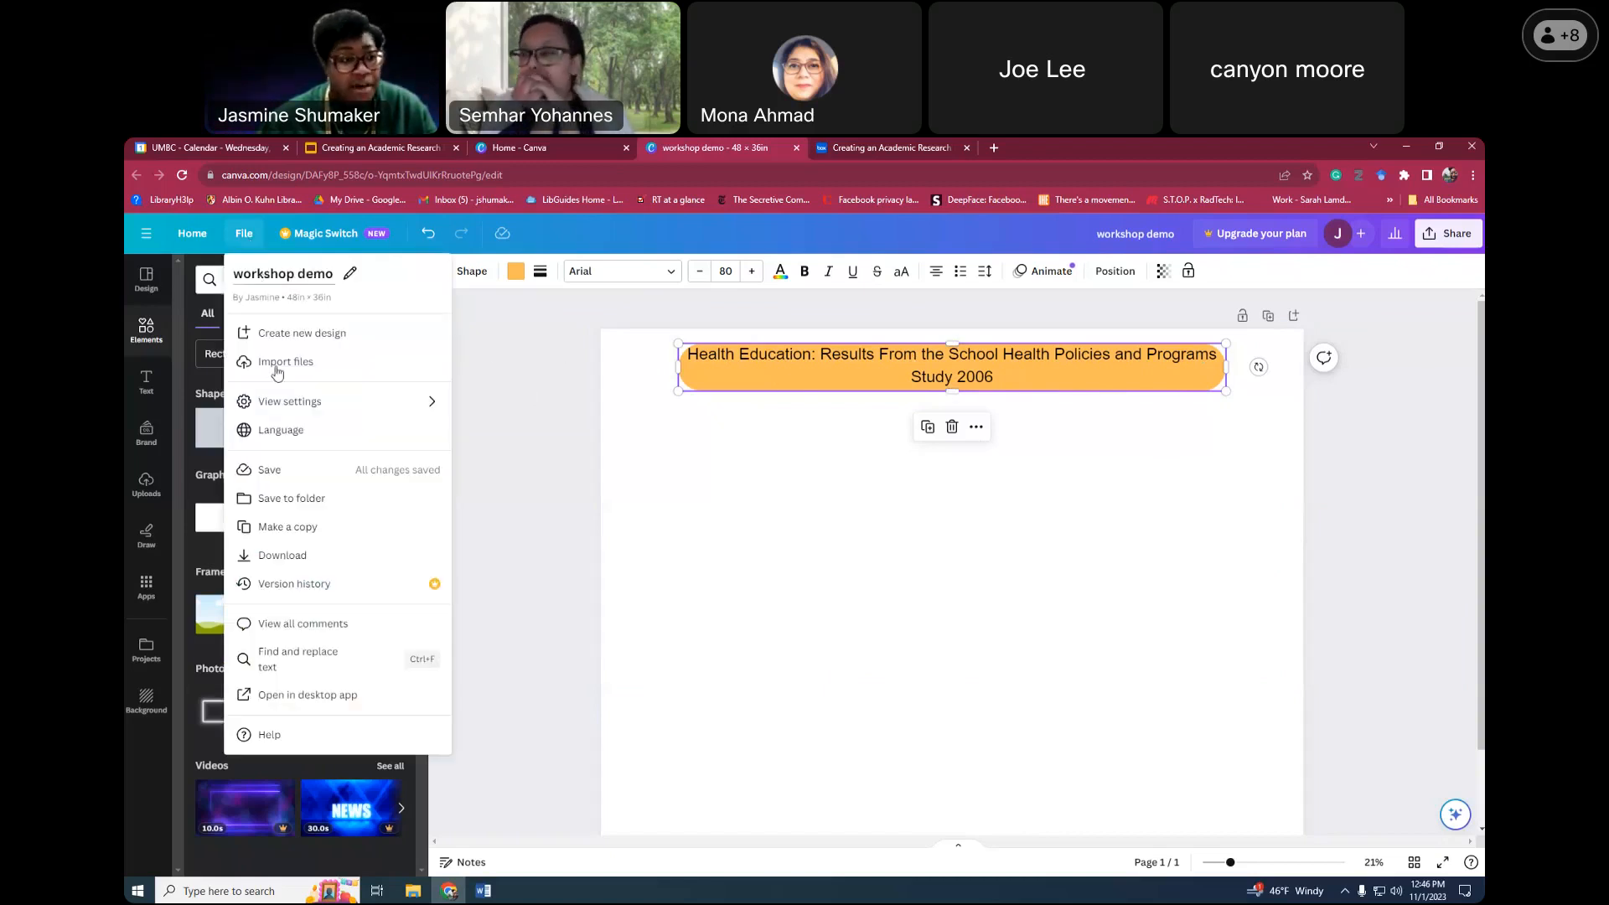
mouse_move(290, 410)
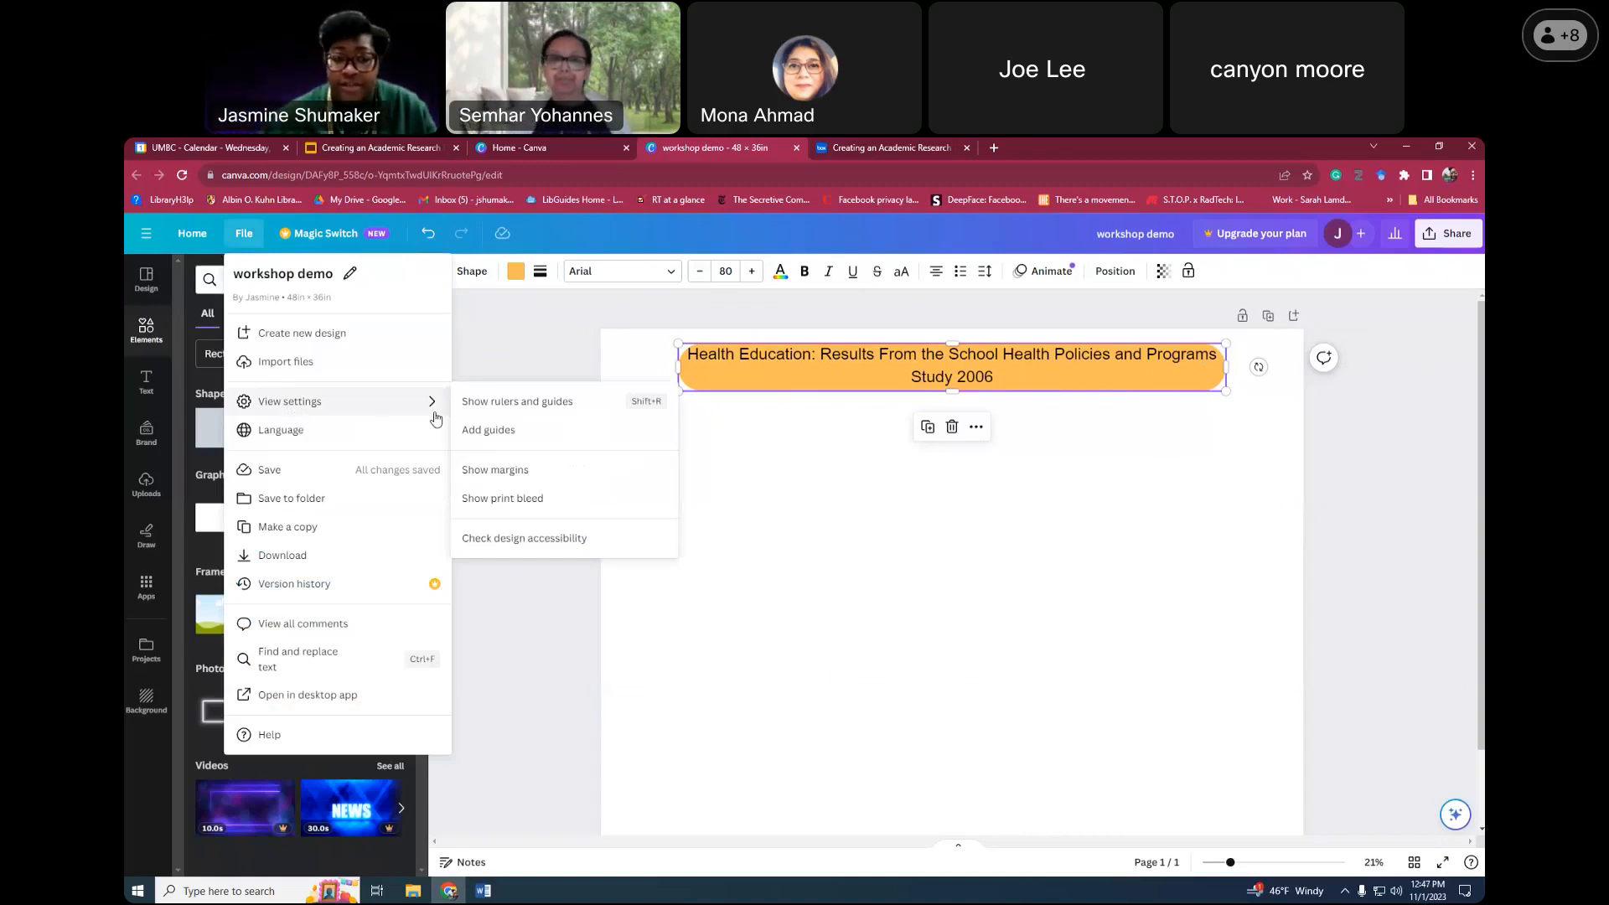
left_click(521, 362)
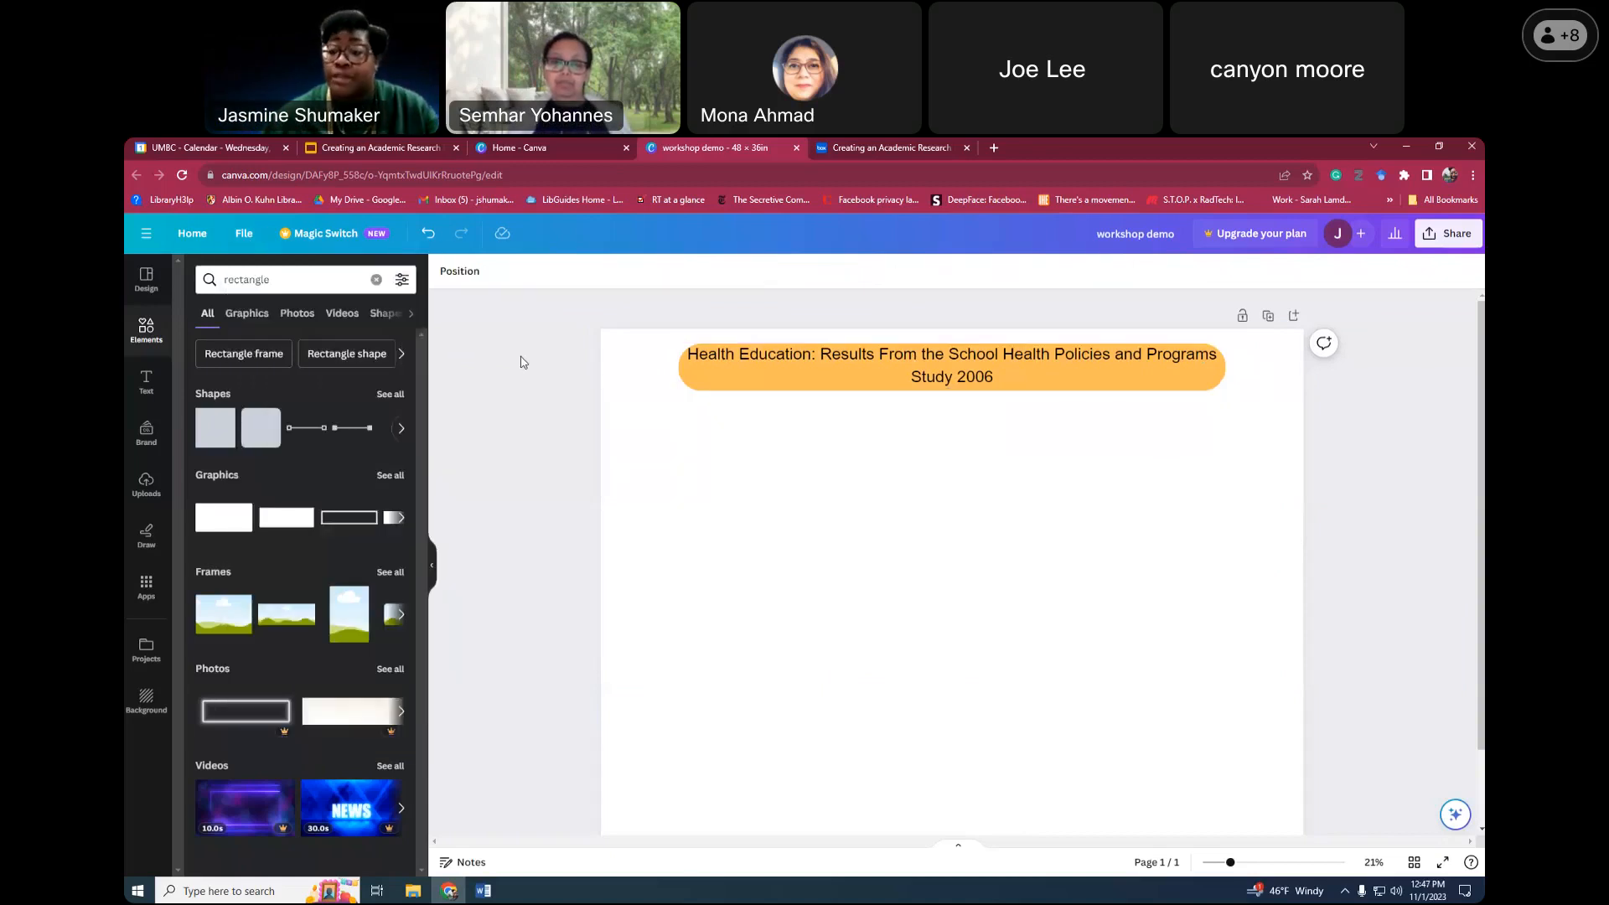
left_click(256, 243)
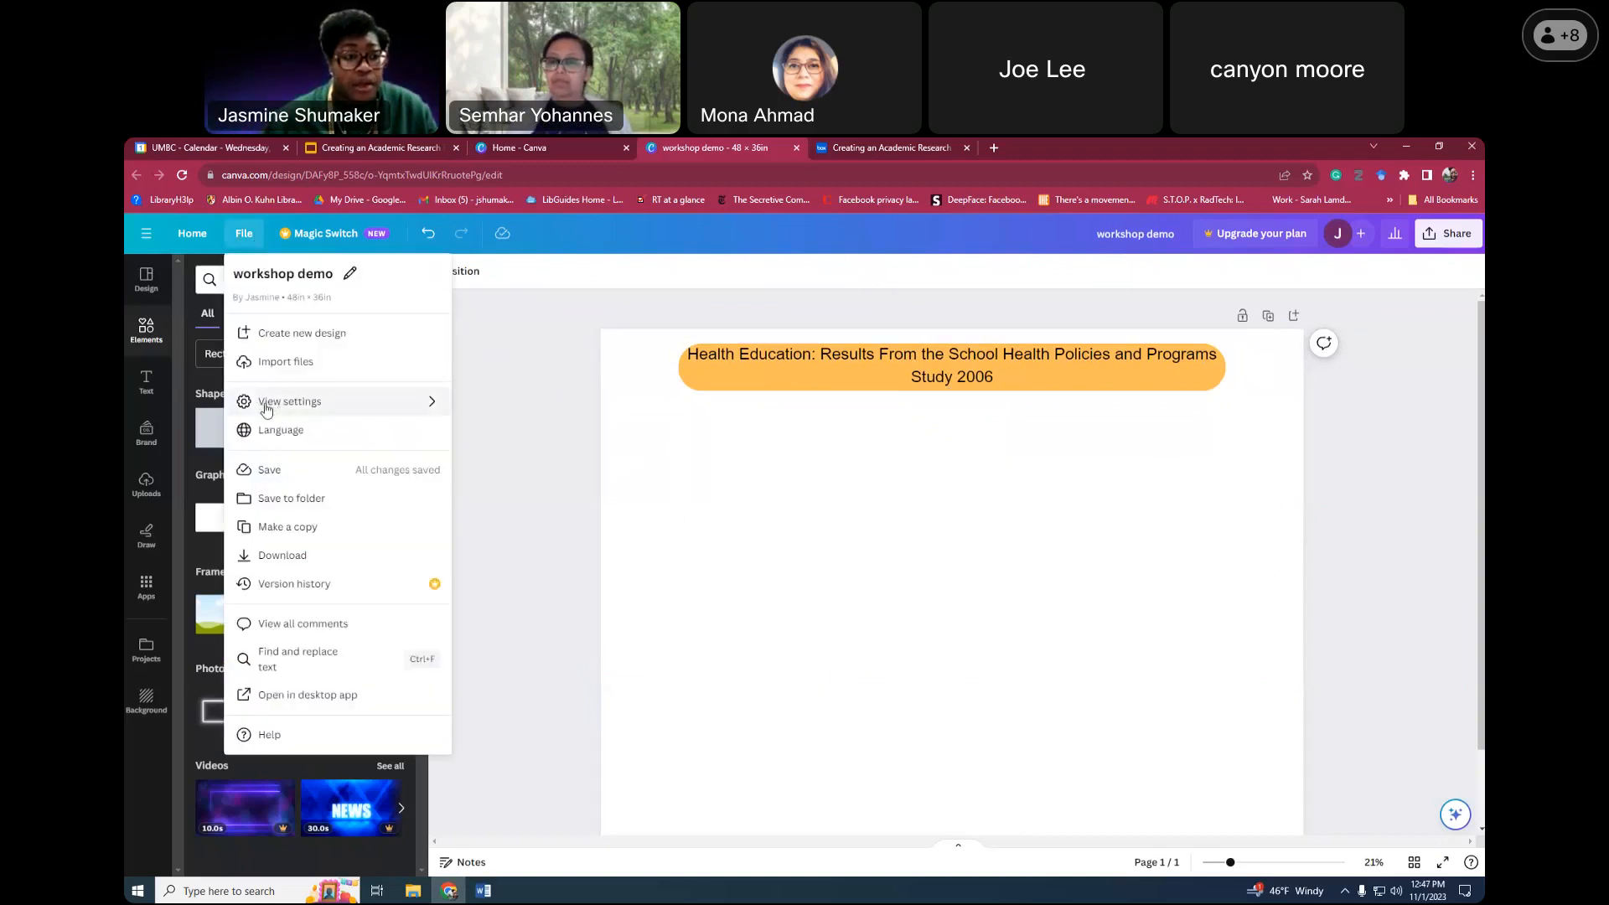
mouse_move(367, 410)
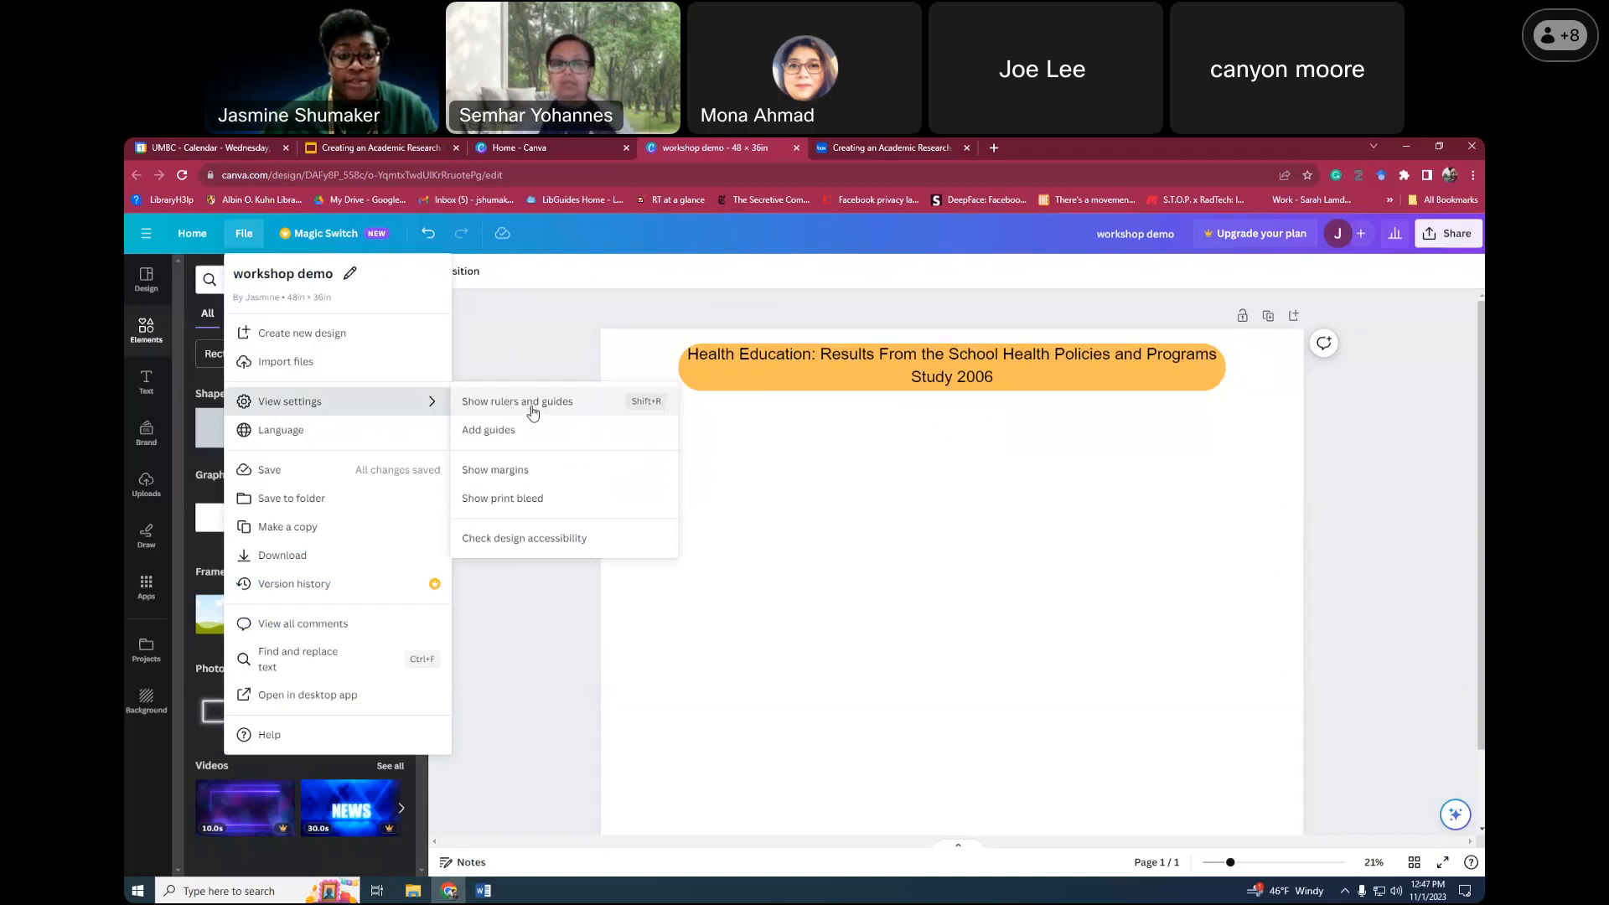
key("shift+r")
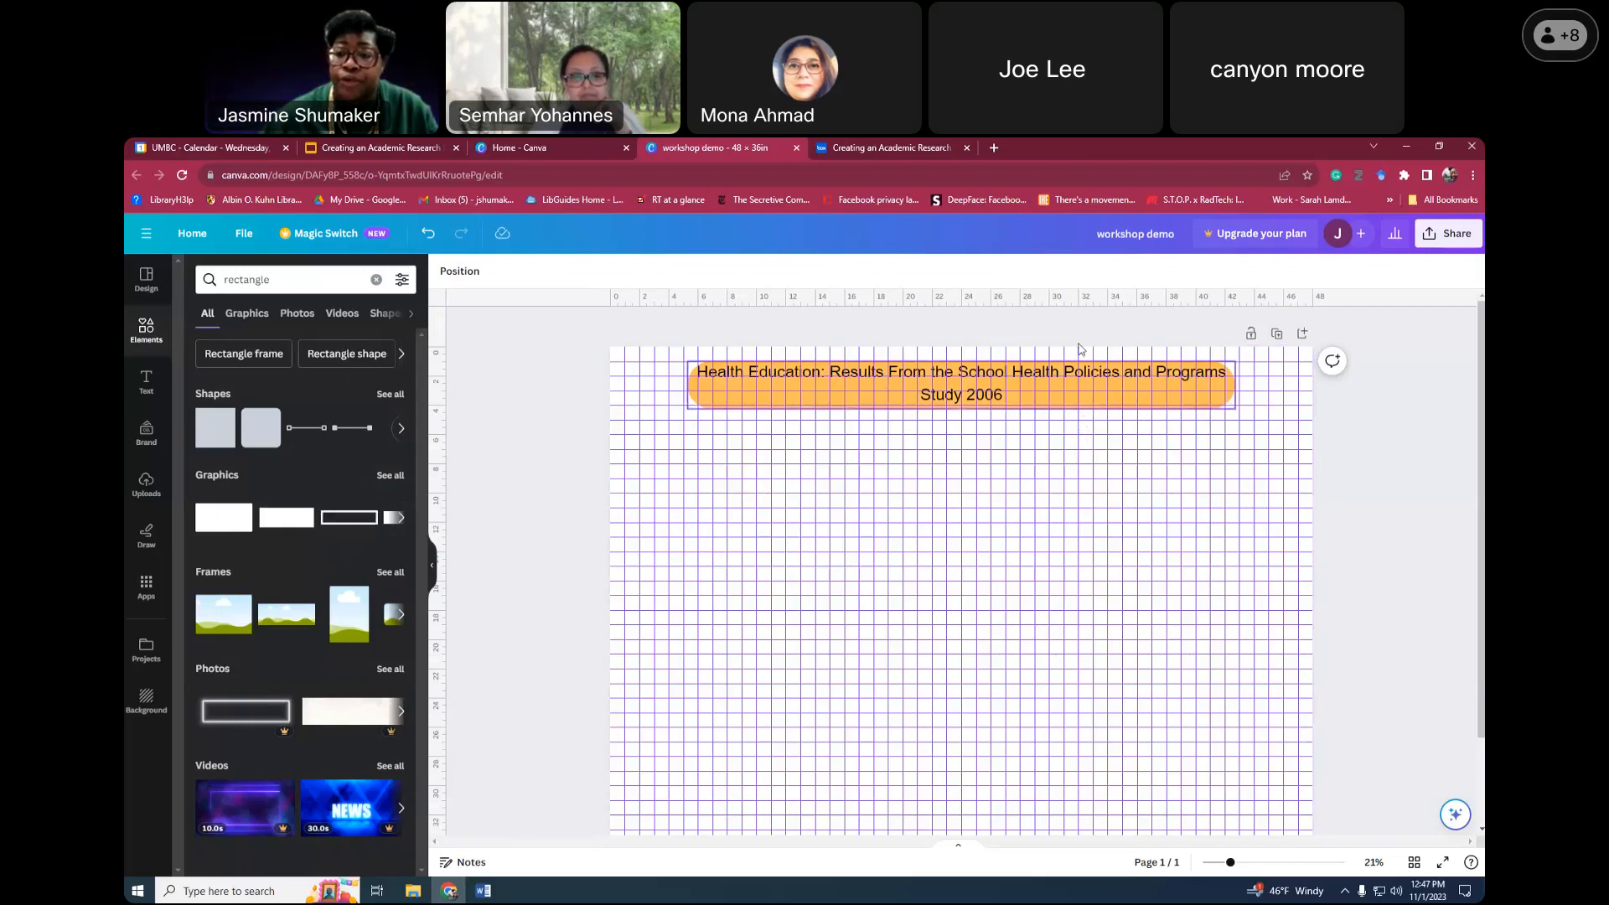
Try the title text at size 82 and set it back to 80
left_click(986, 407)
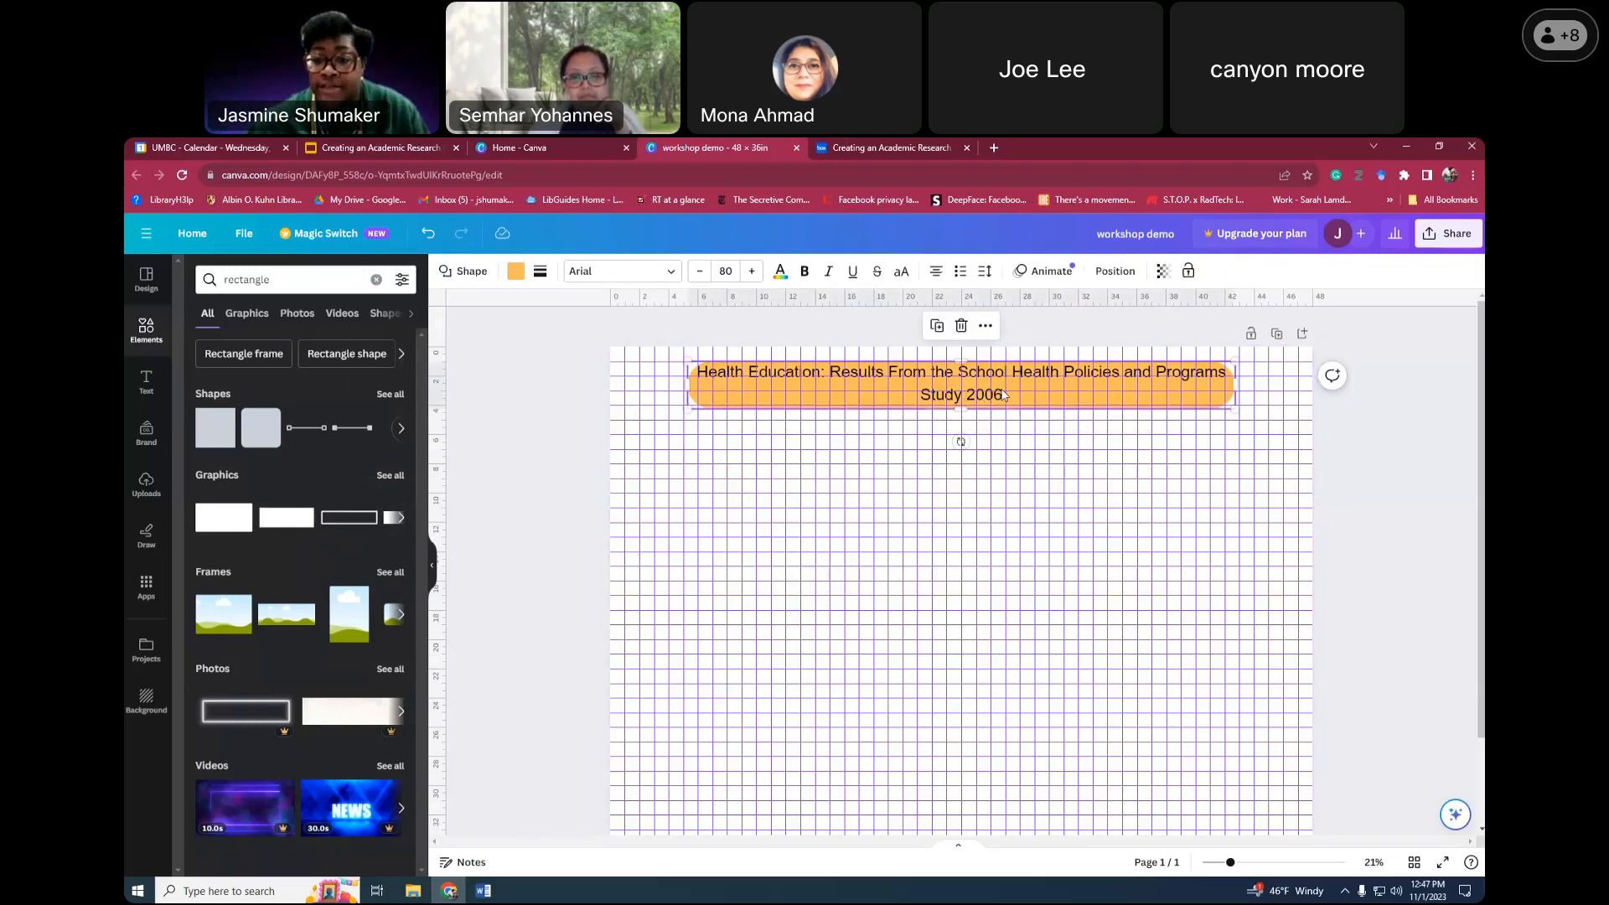
double_click(985, 402)
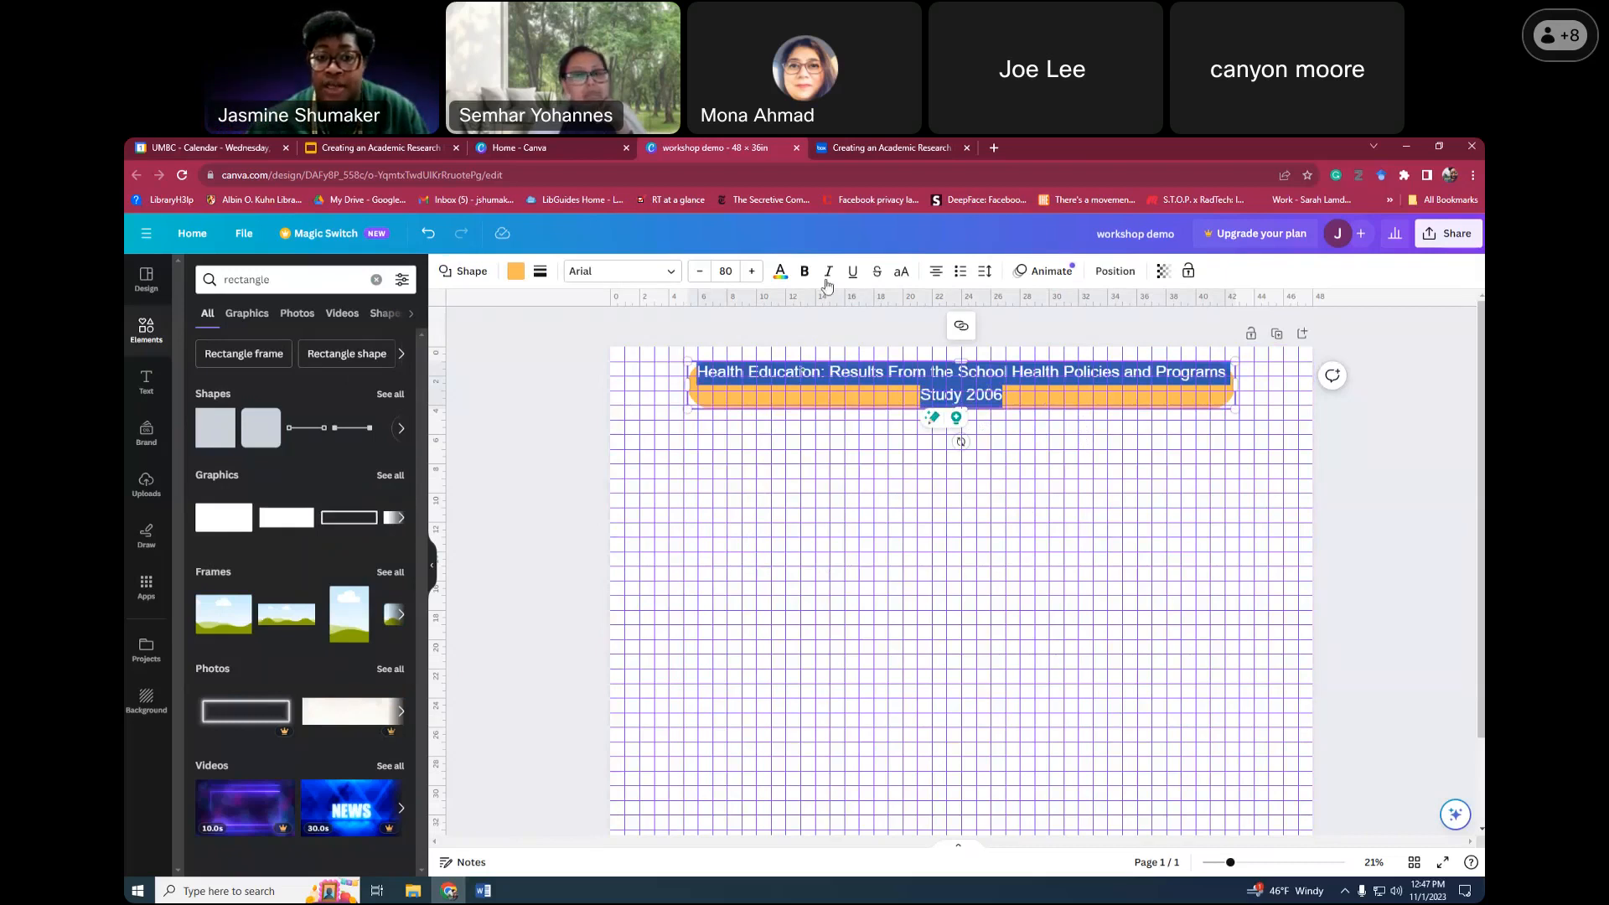
left_click(754, 271)
left_click(753, 270)
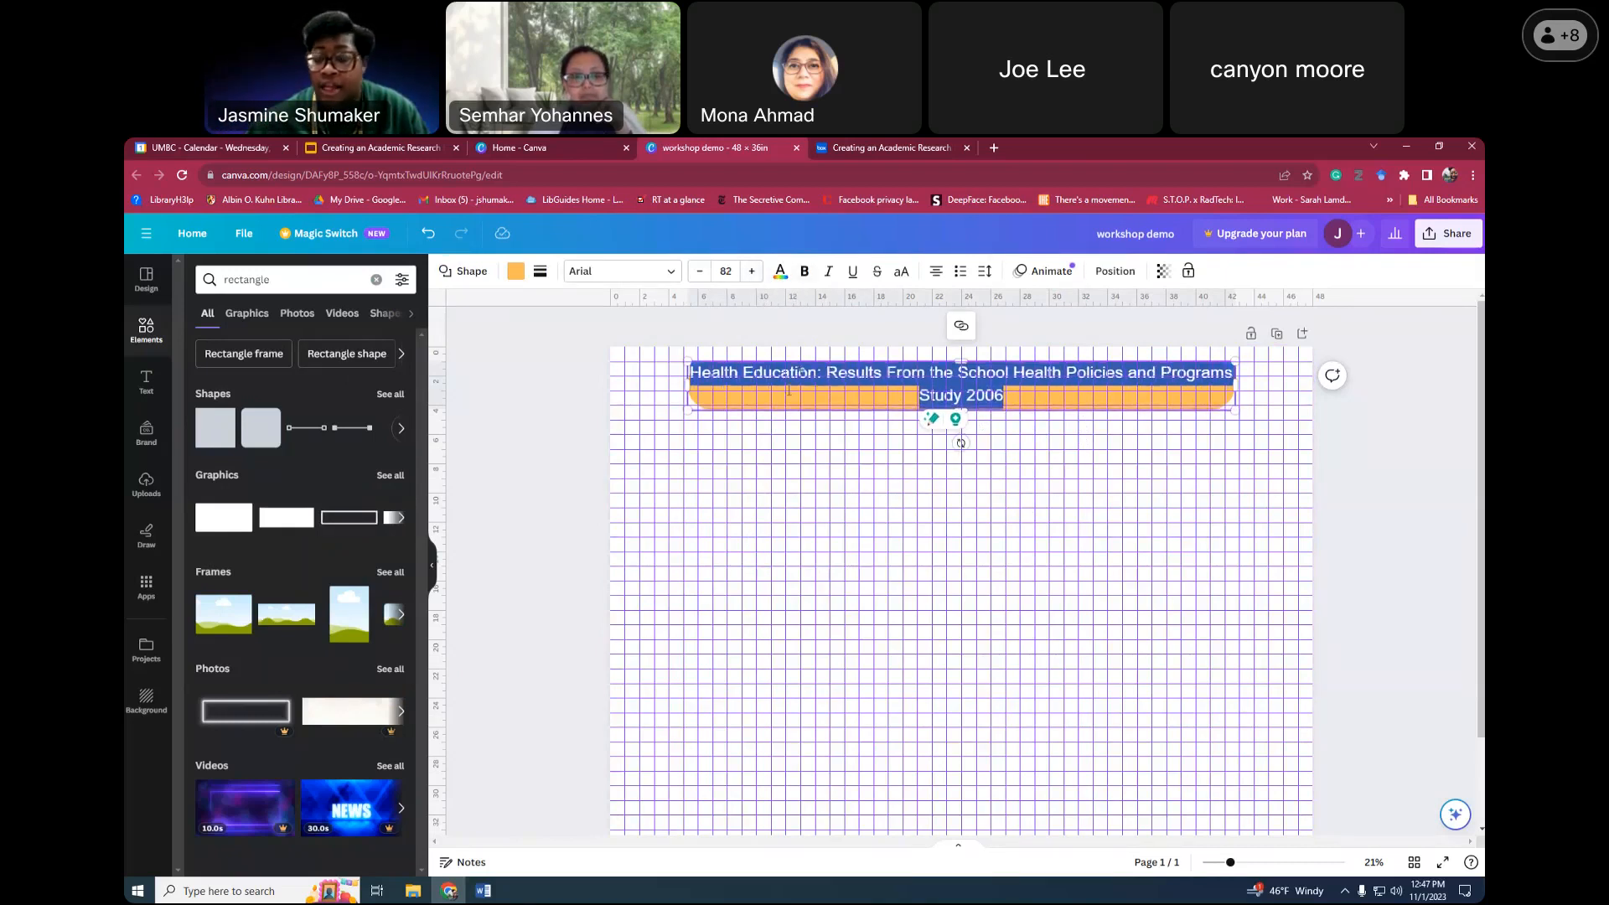
left_click(699, 271)
left_click(699, 270)
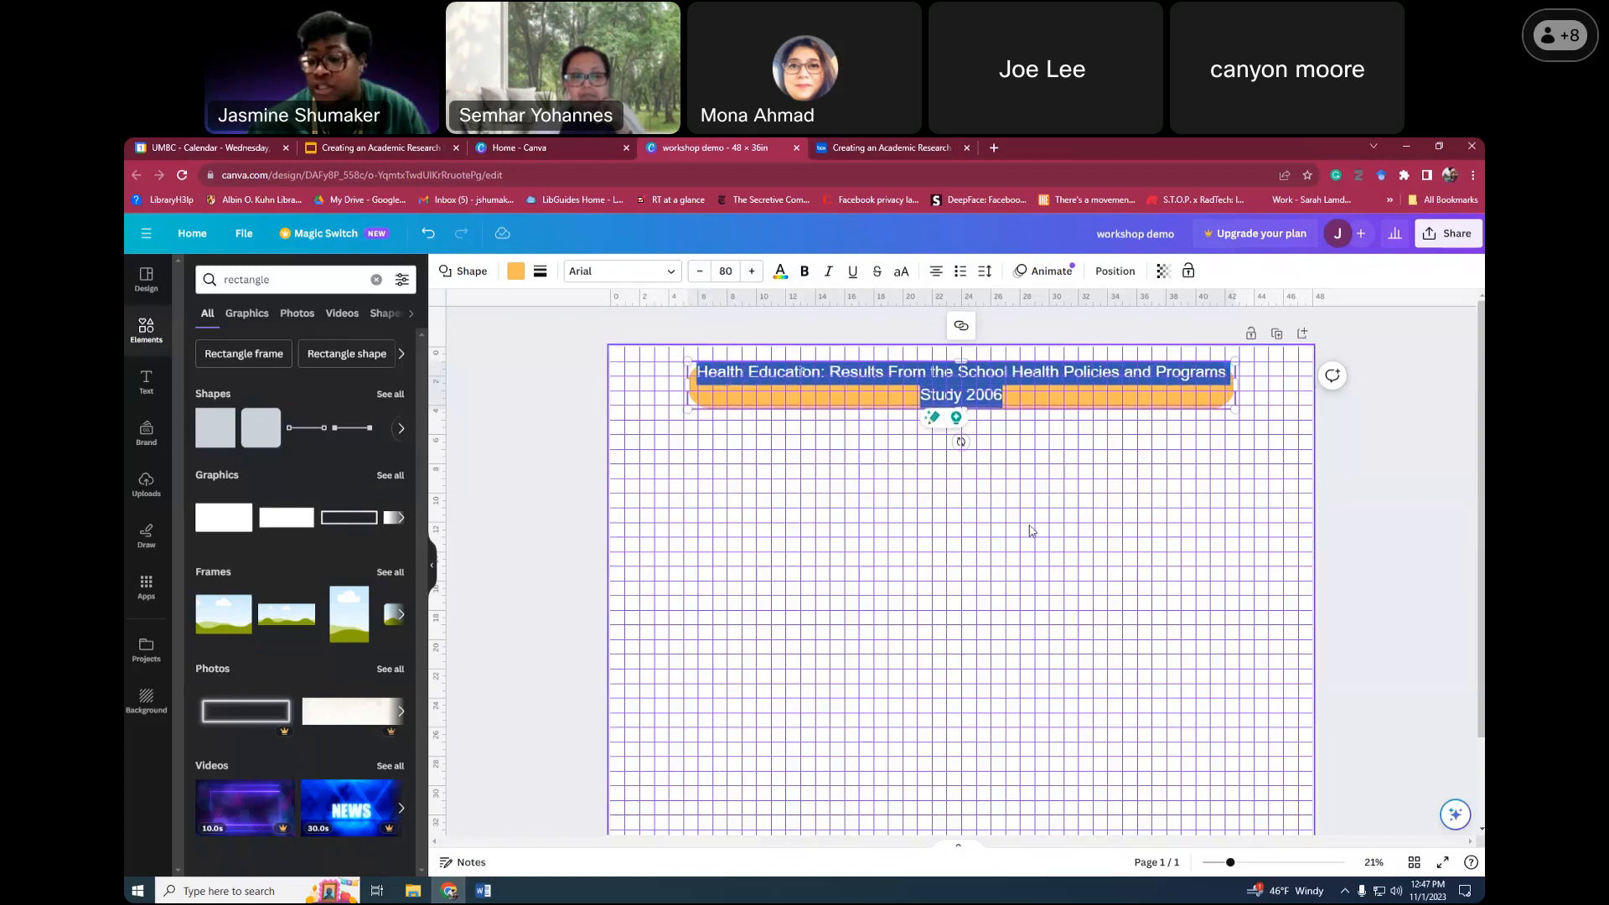
left_click(1049, 474)
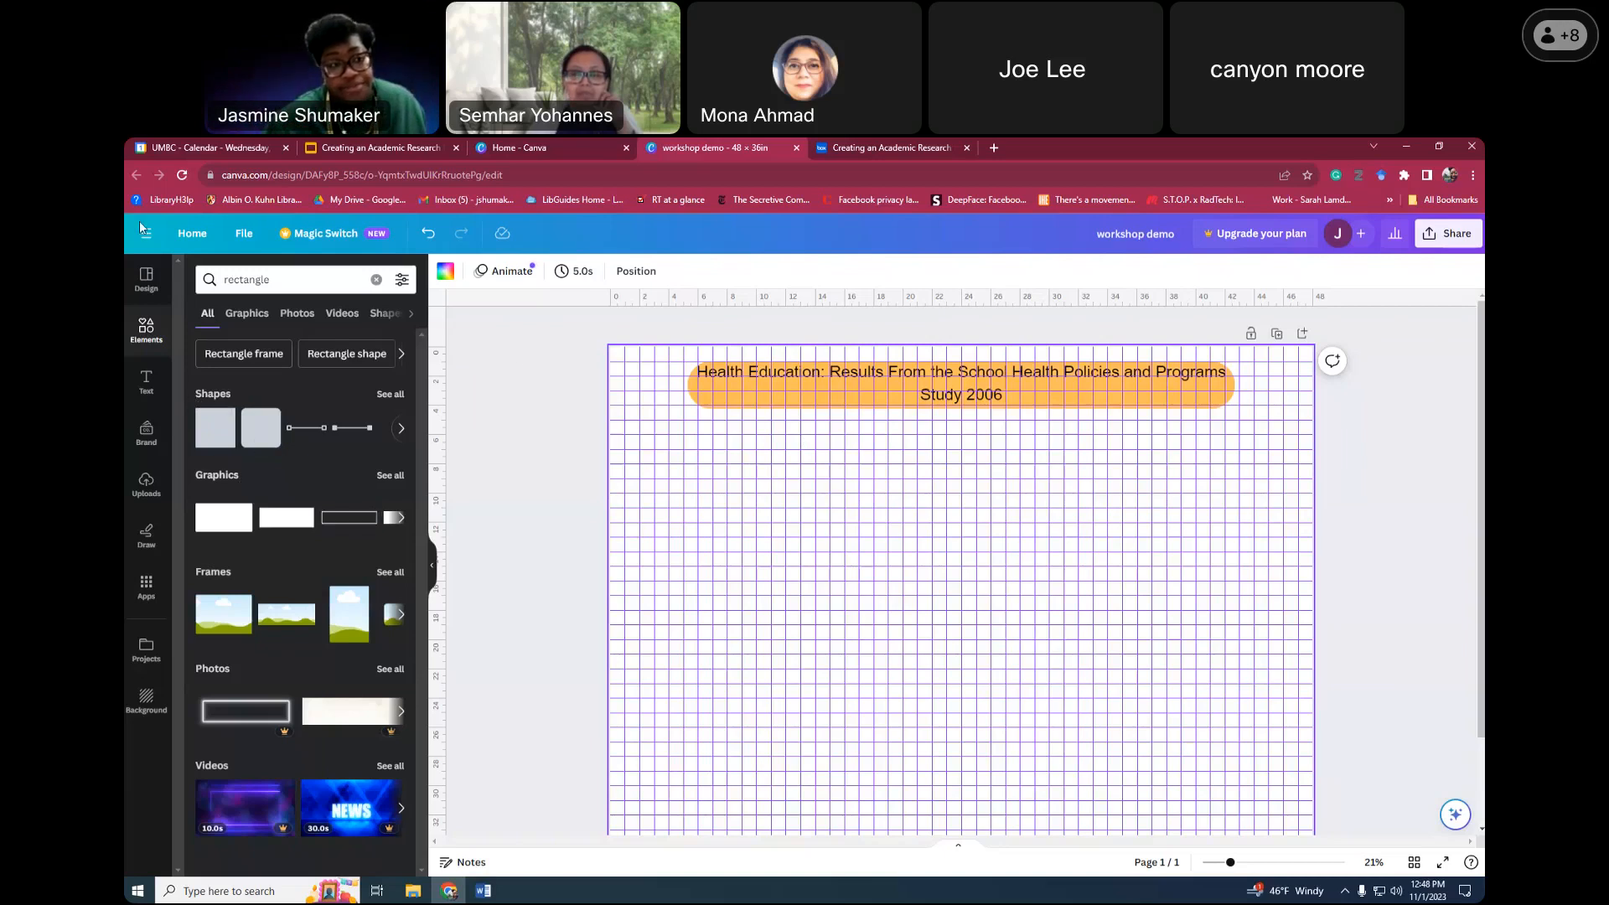
Add another rounded rectangle near the middle of the poster and shorten it to about 2.5 in high
left_click(145, 333)
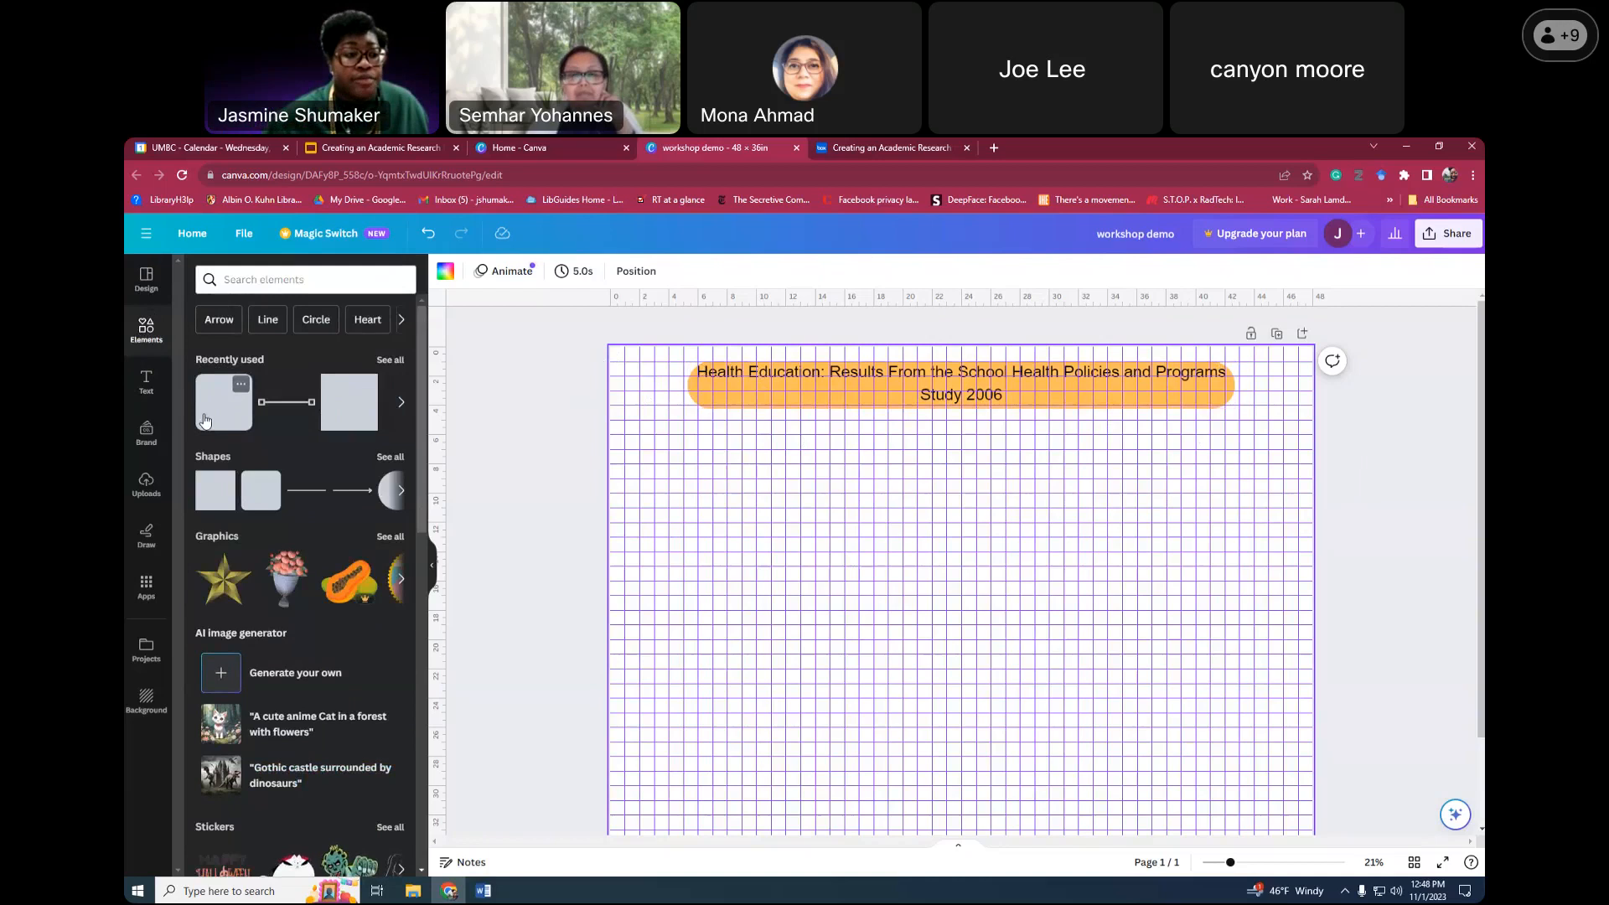
left_click(242, 418)
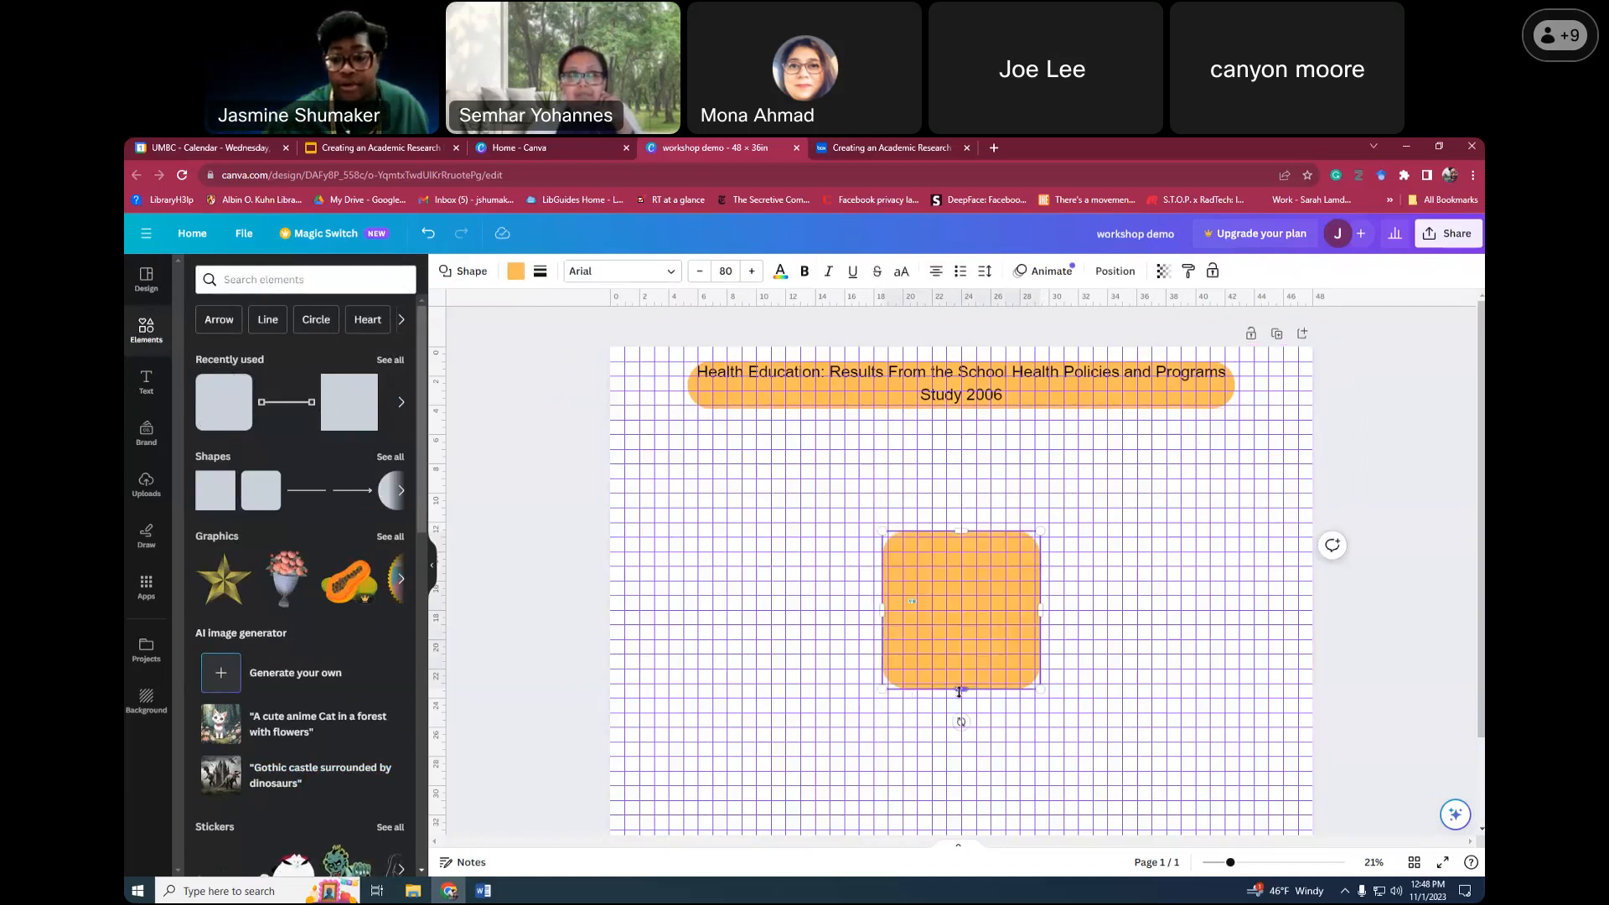
left_click_drag(962, 691, 955, 562)
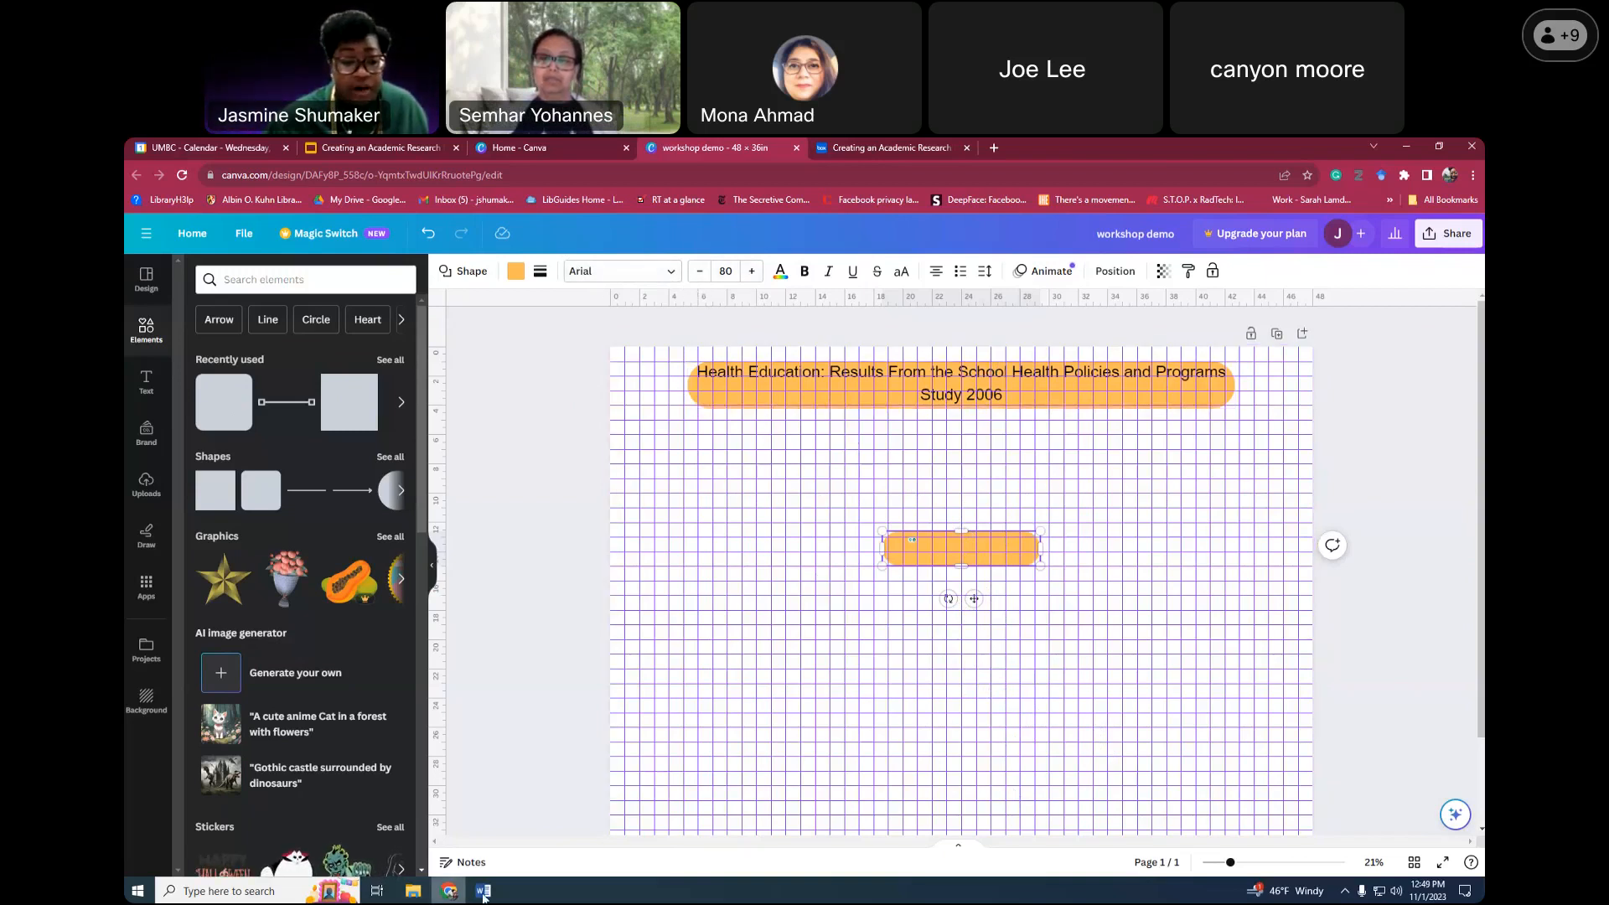
Check the section header size in the Word guidelines, and set the new rectangle's text size to 48 in Canva
mouse_move(483, 890)
left_click(453, 855)
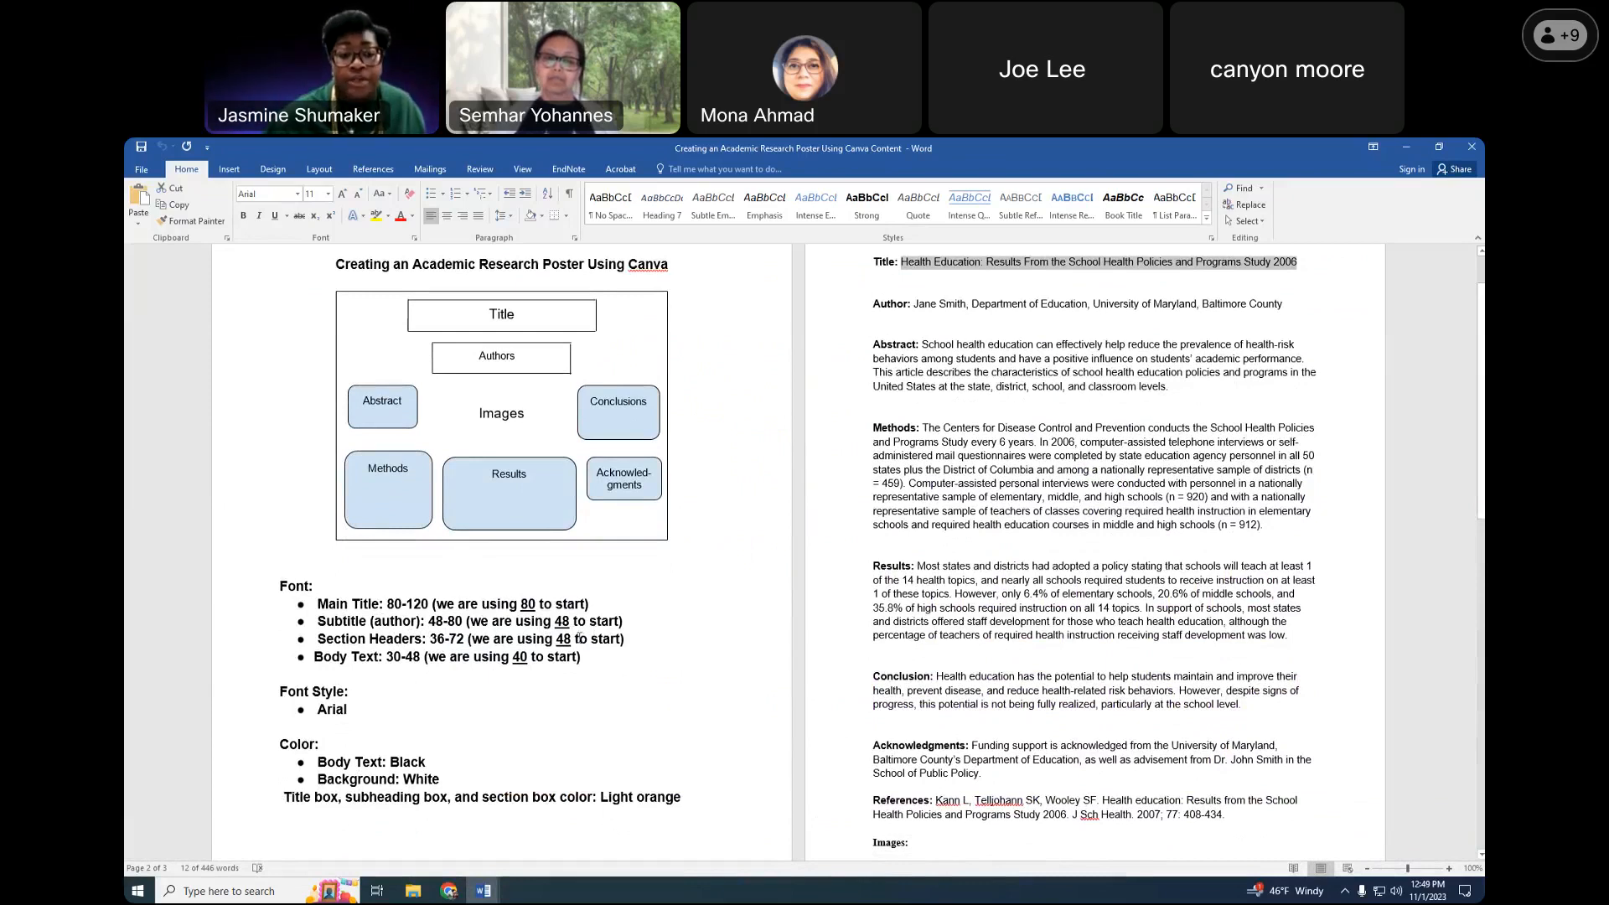
left_click(451, 894)
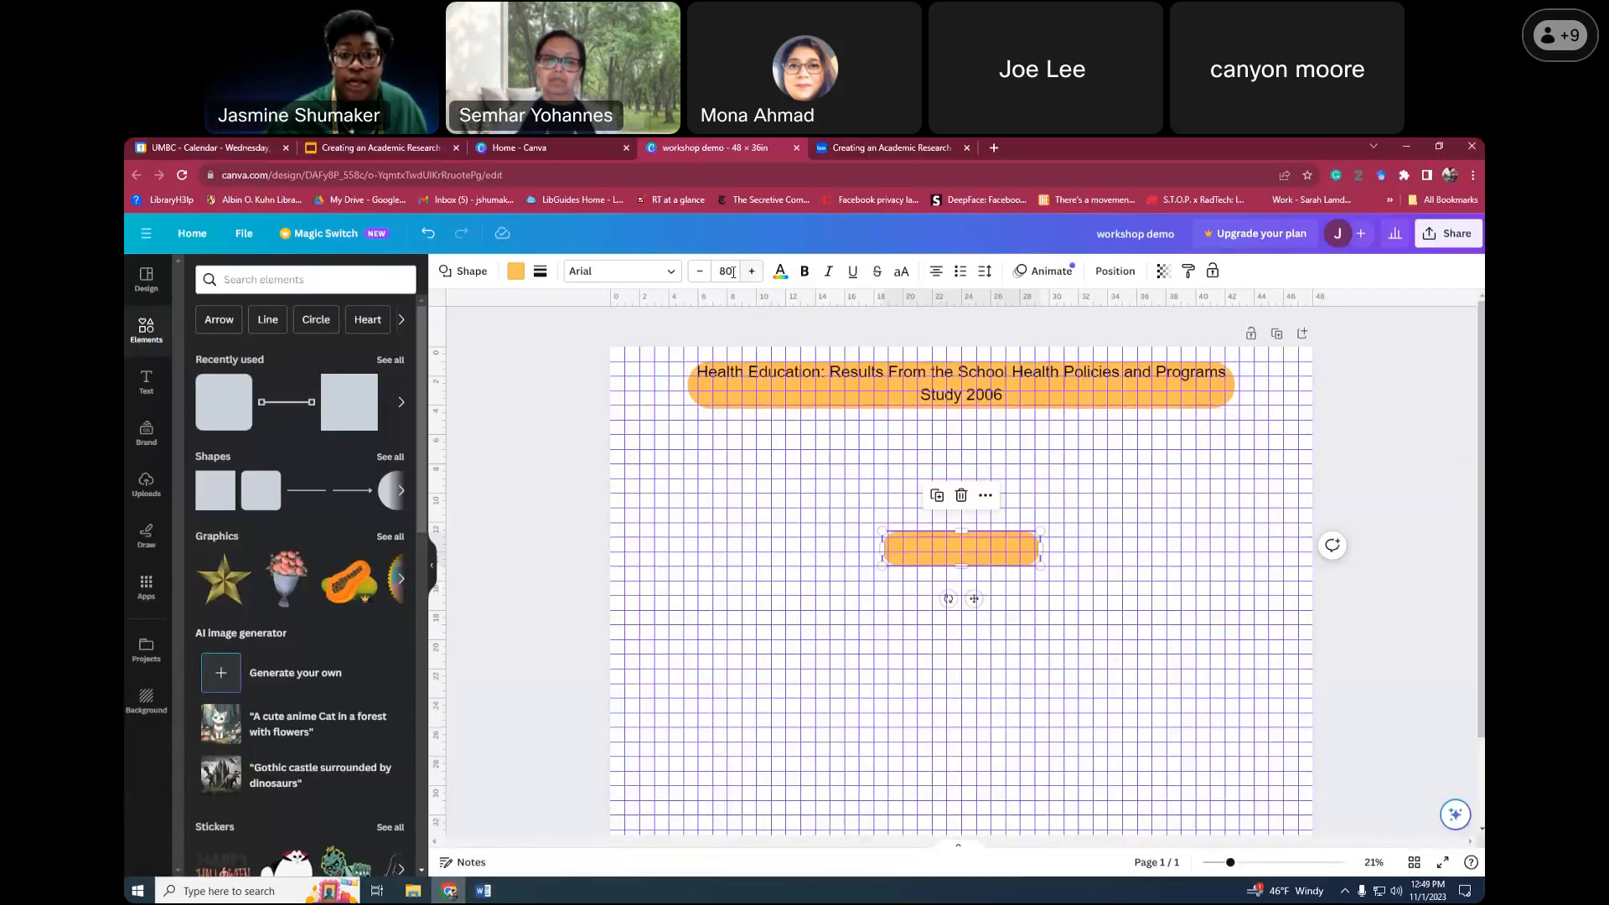
left_click(726, 271)
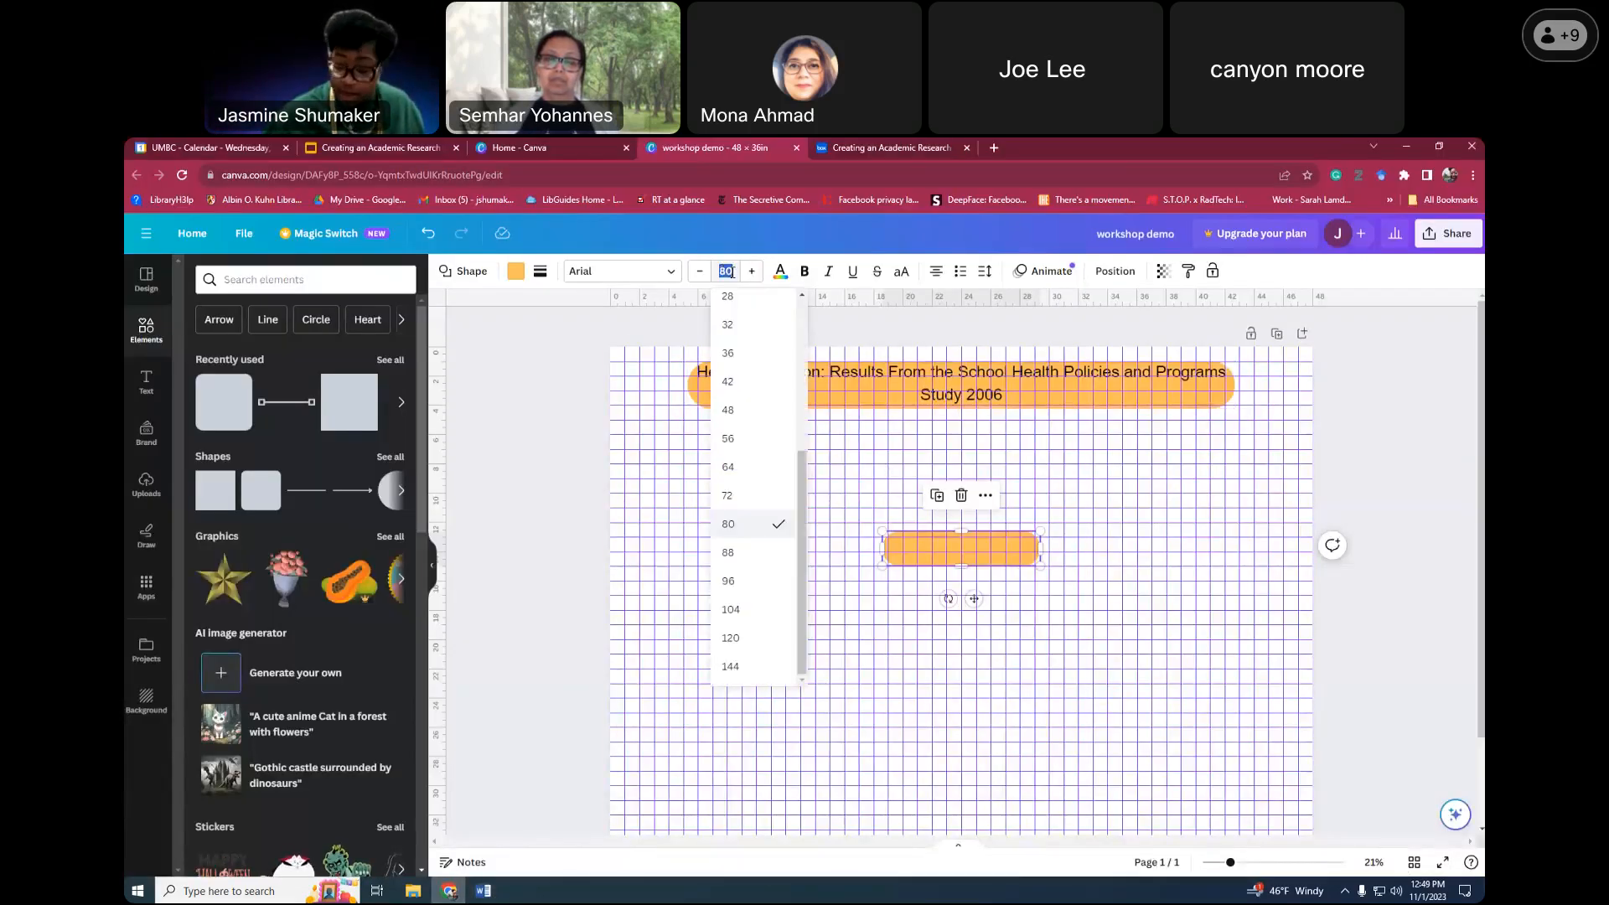
type("48")
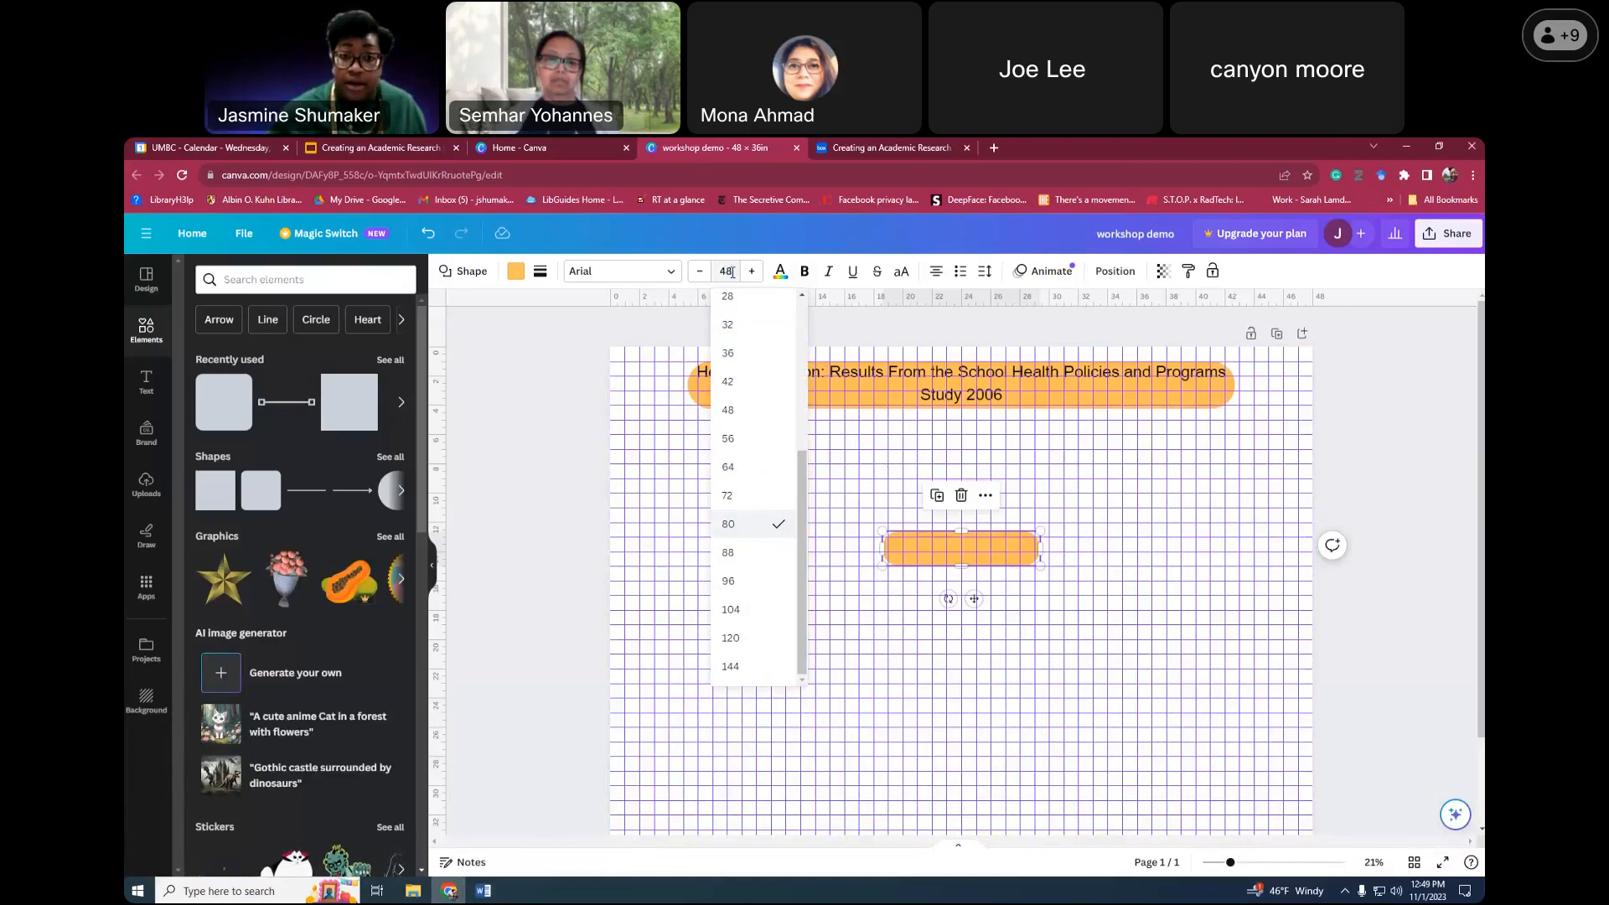
key("Return")
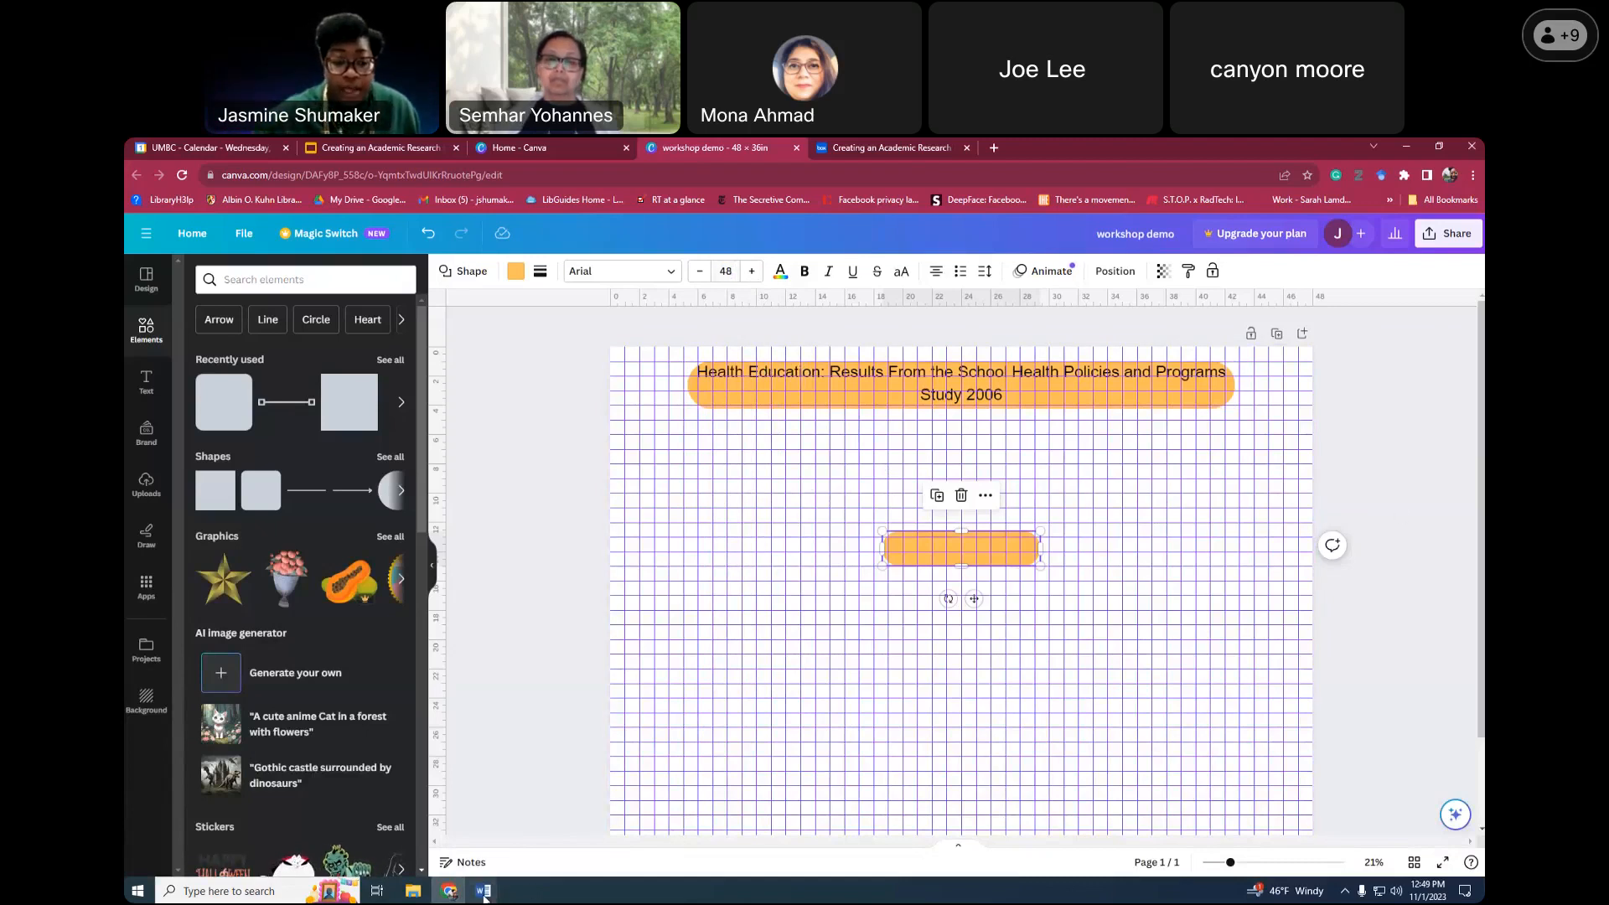
Copy the heading "Abstract" from the Word document and paste it into the small rounded rectangle on the Canva poster
mouse_move(484, 895)
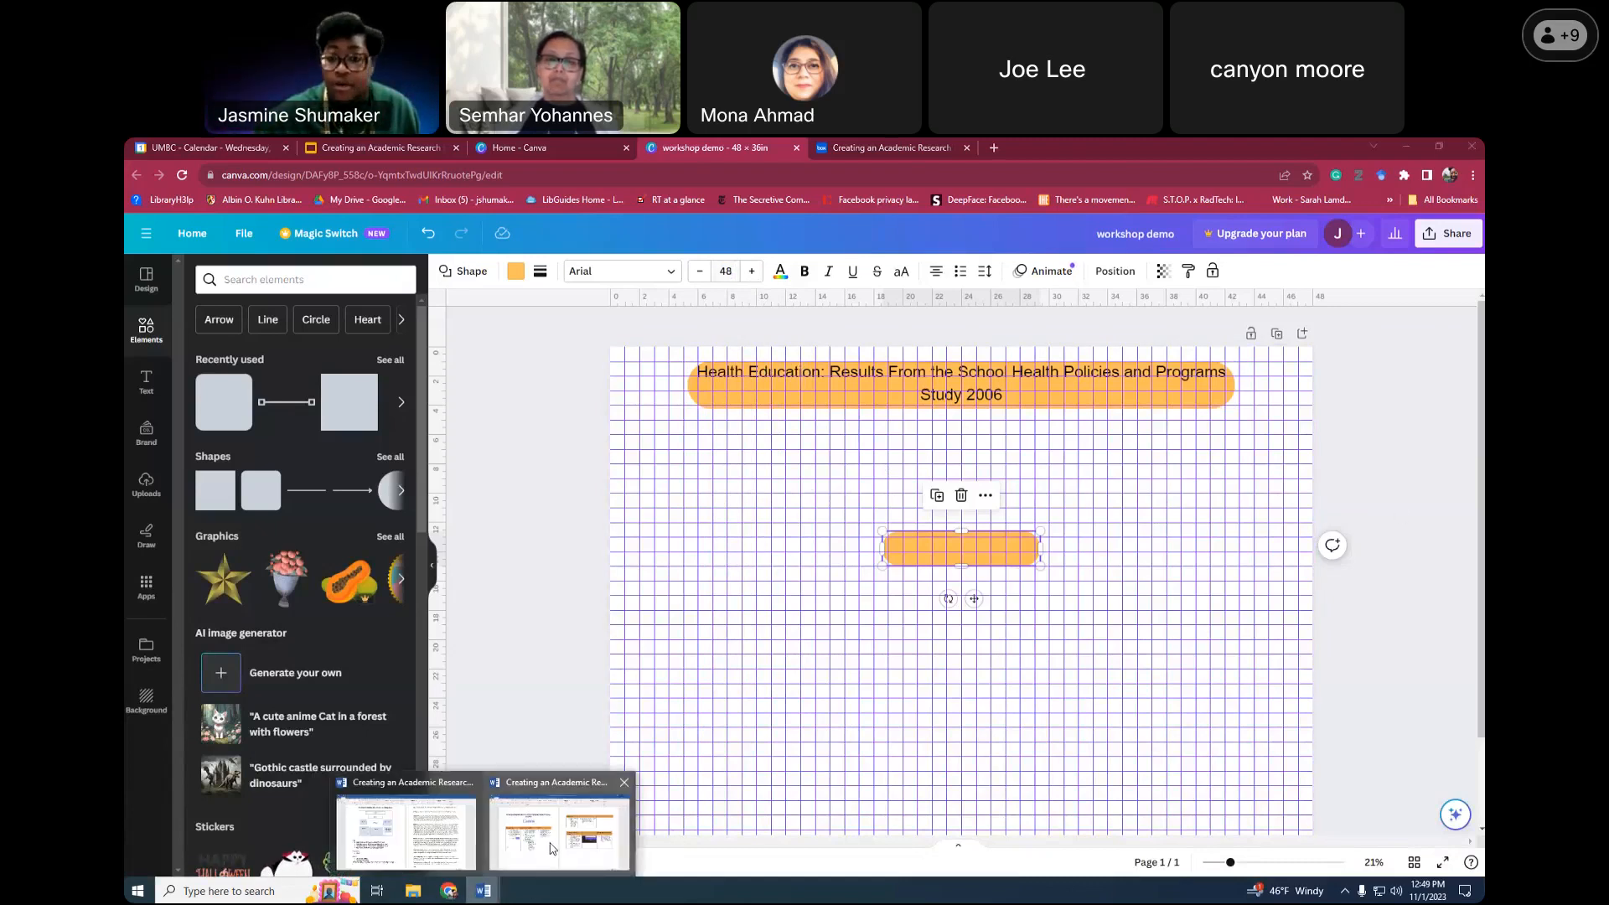
left_click(551, 848)
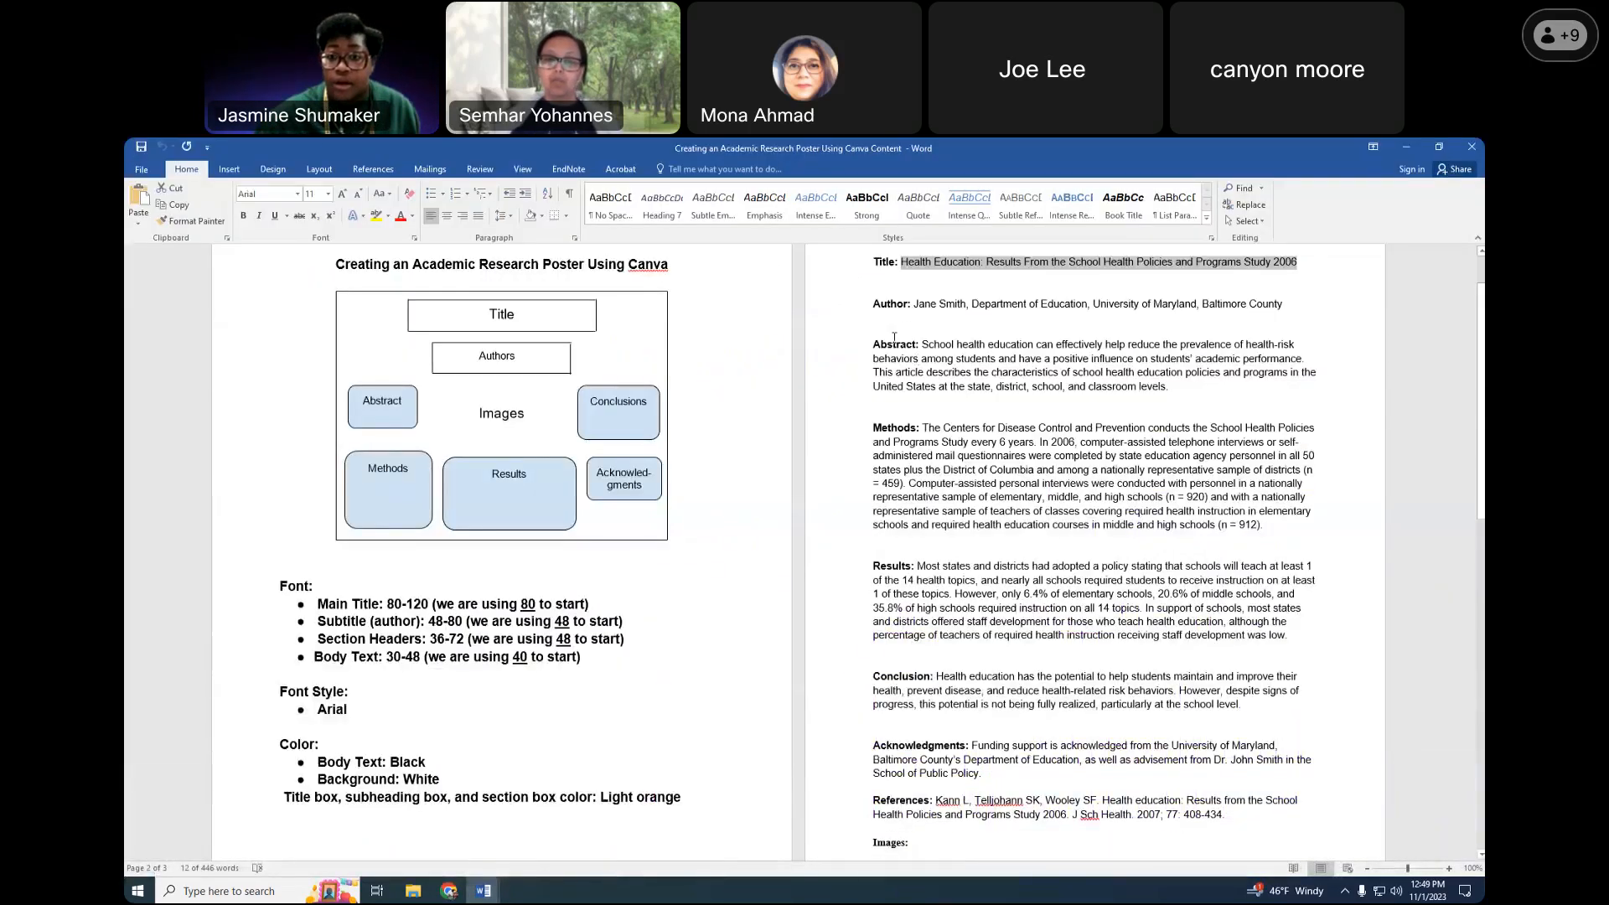
double_click(894, 342)
key("ctrl+c")
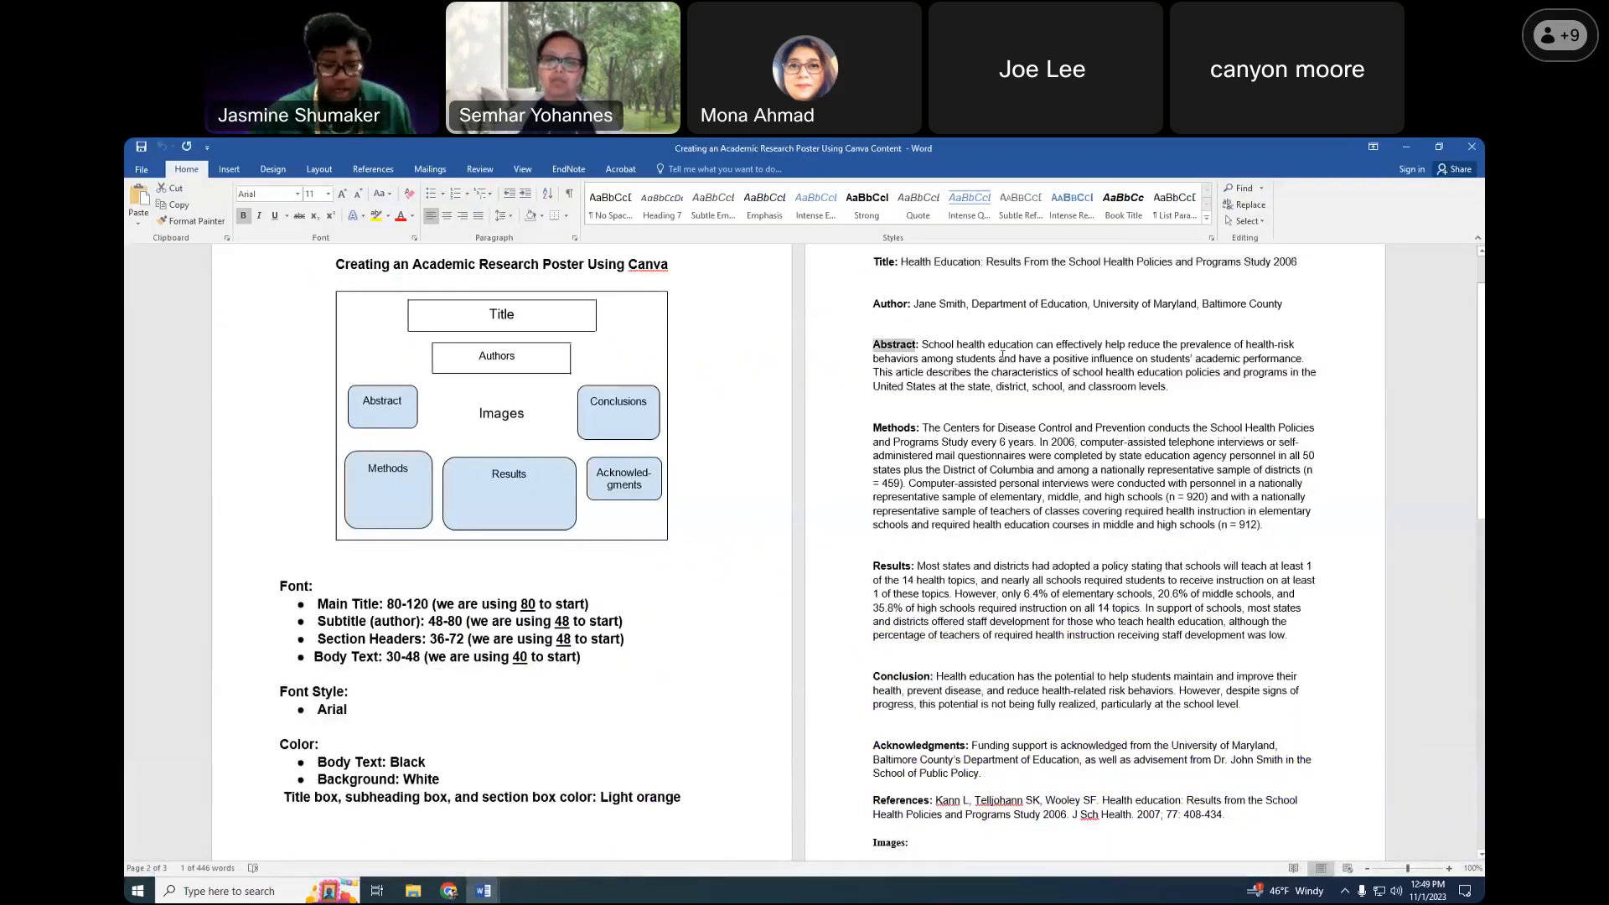
left_click(449, 890)
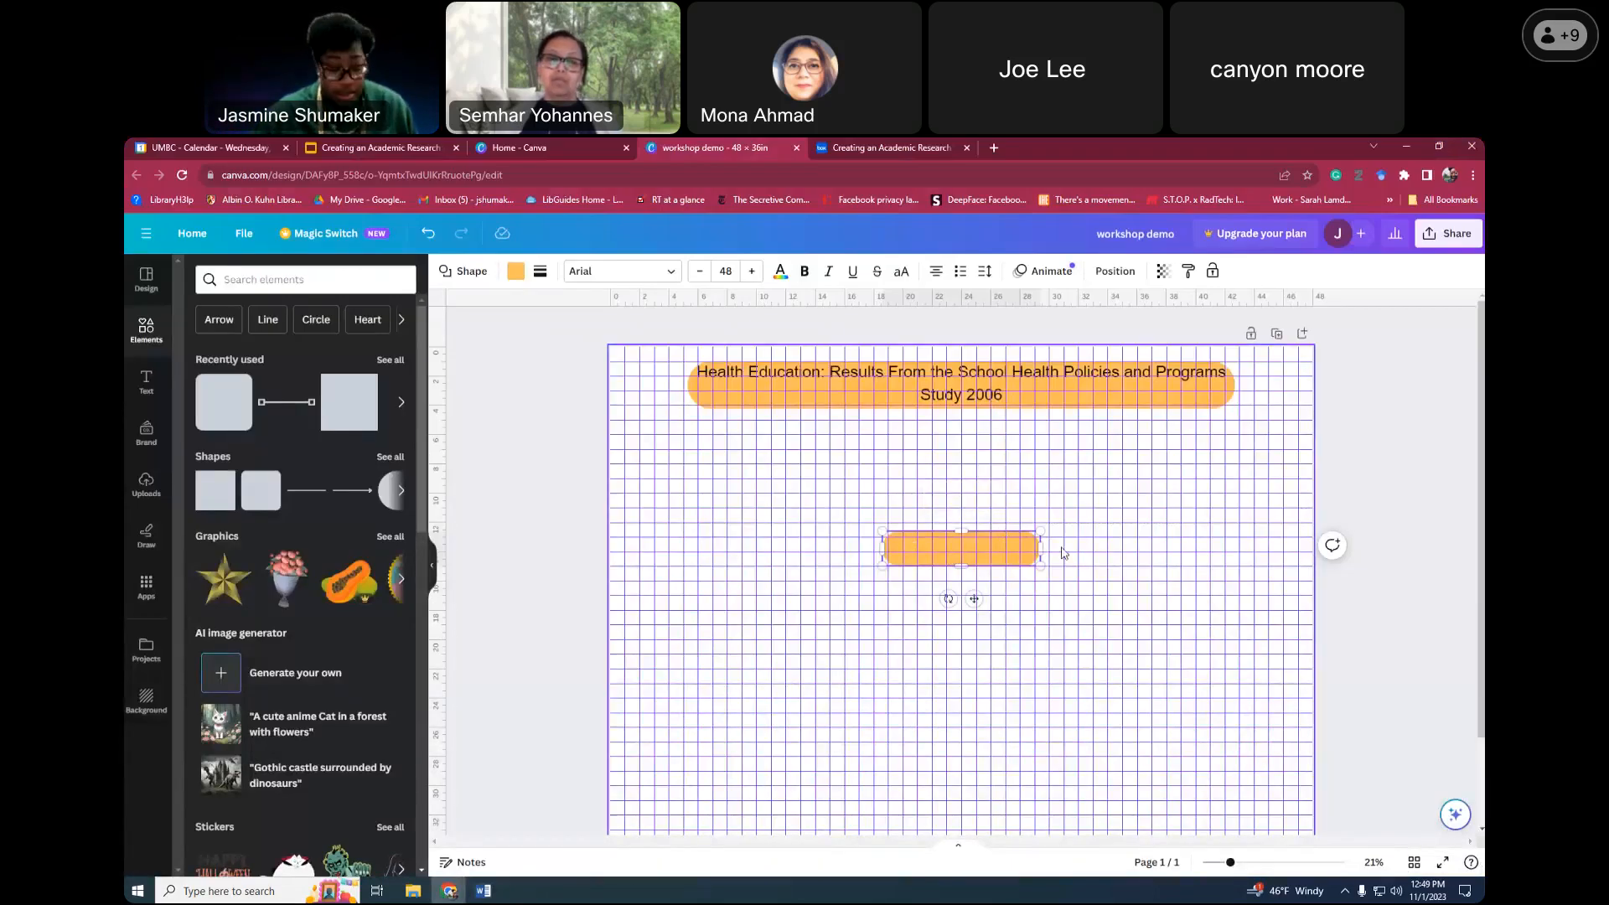
key("ctrl+v")
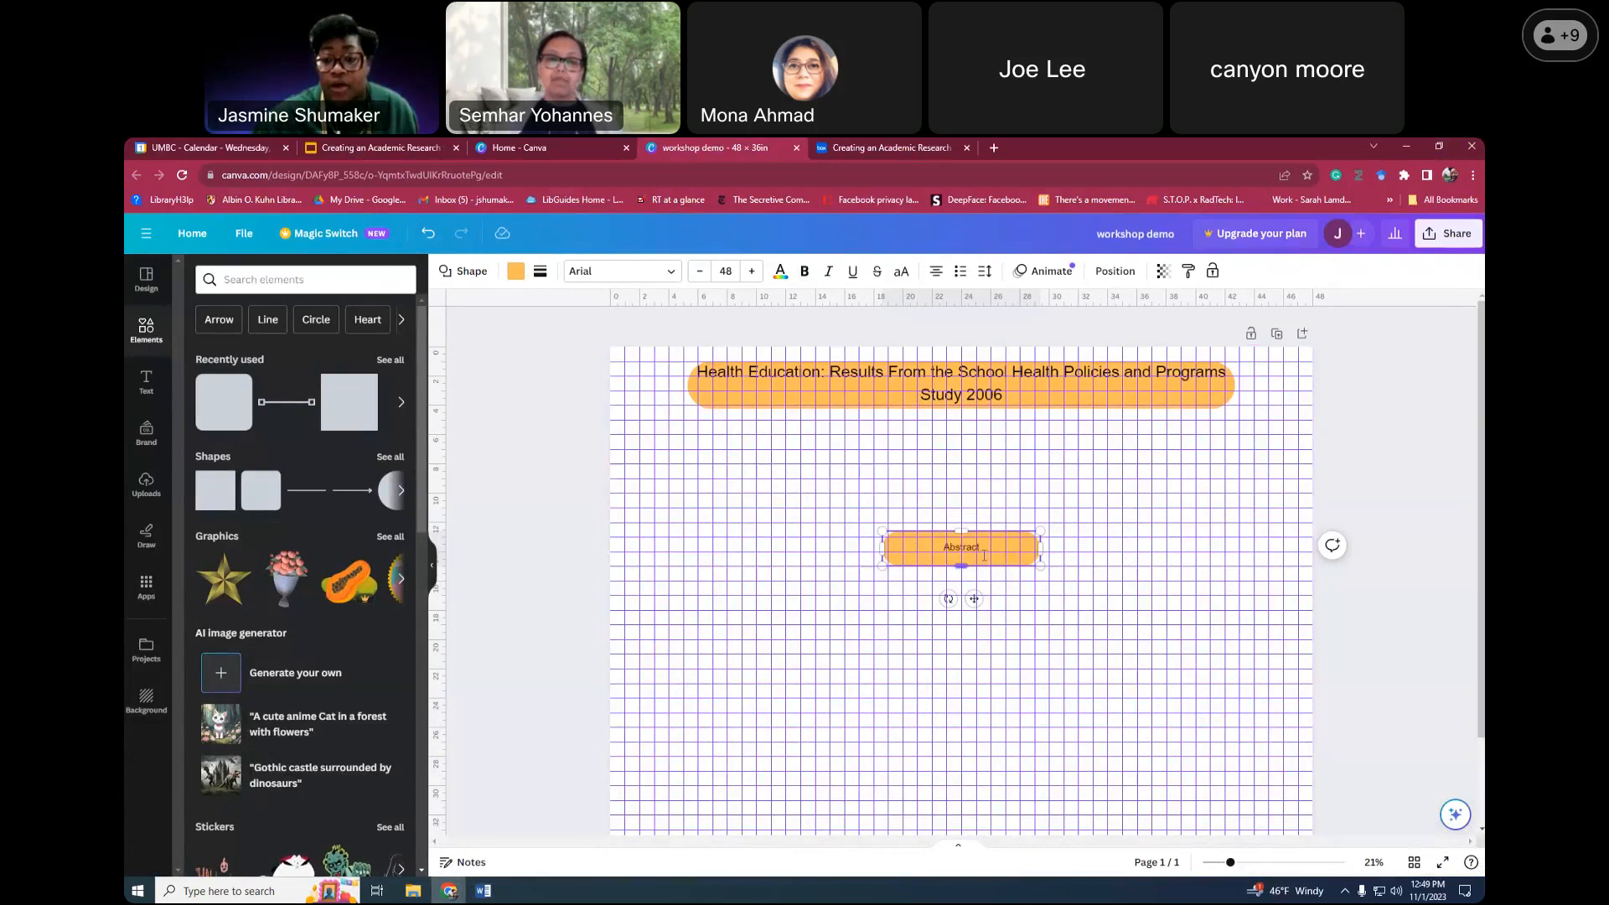
Make the "Abstract" heading text bold
double_click(969, 548)
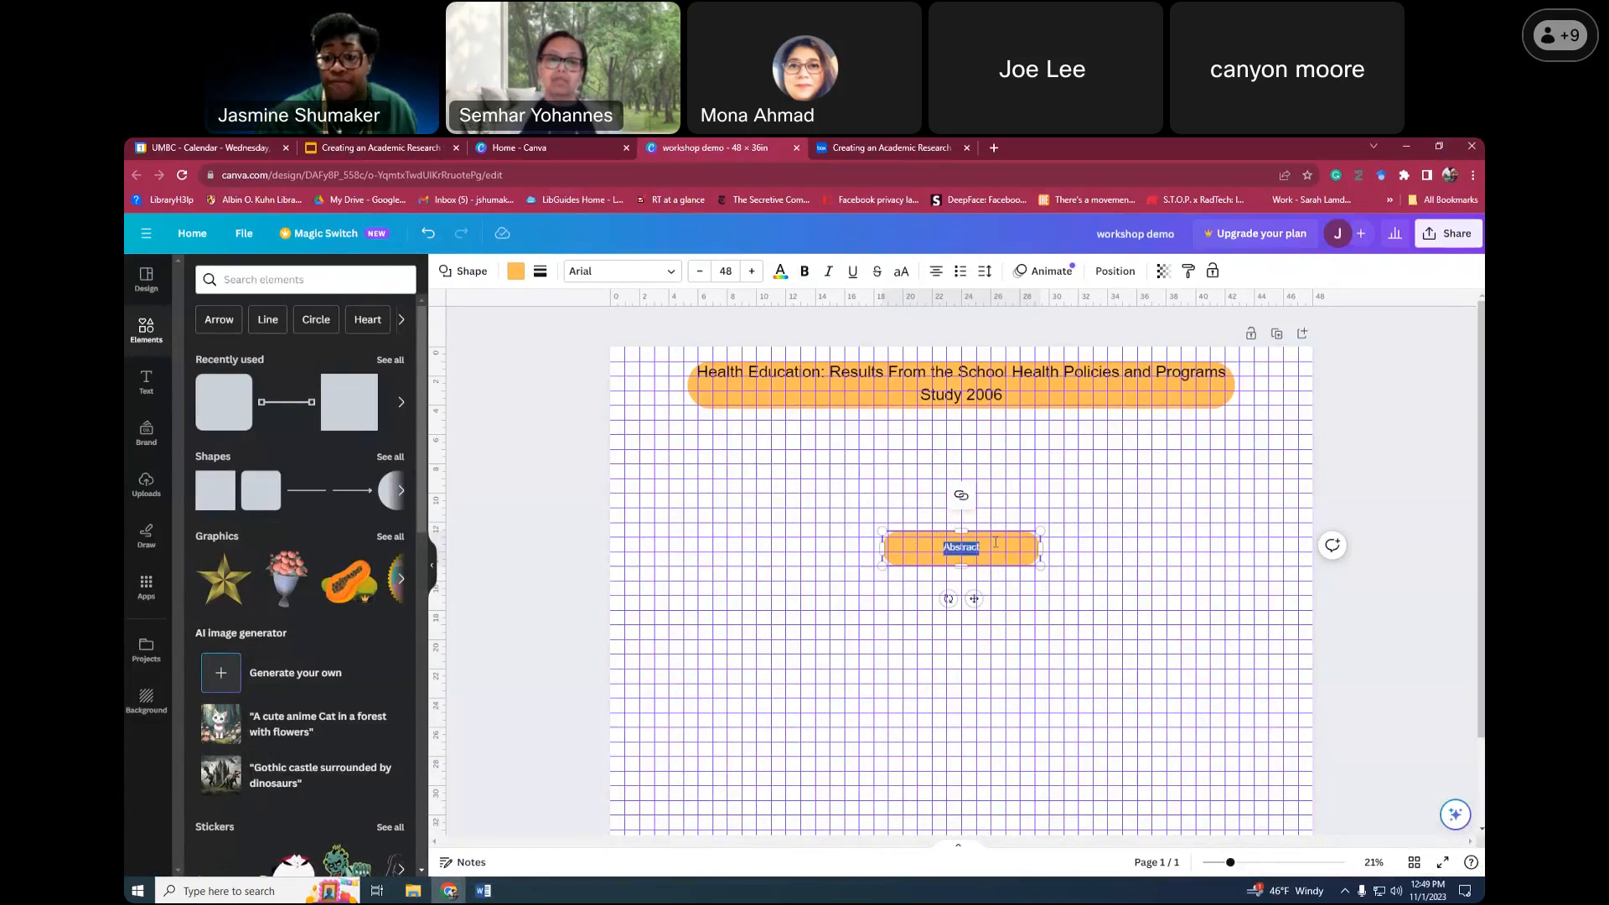
left_click(995, 545)
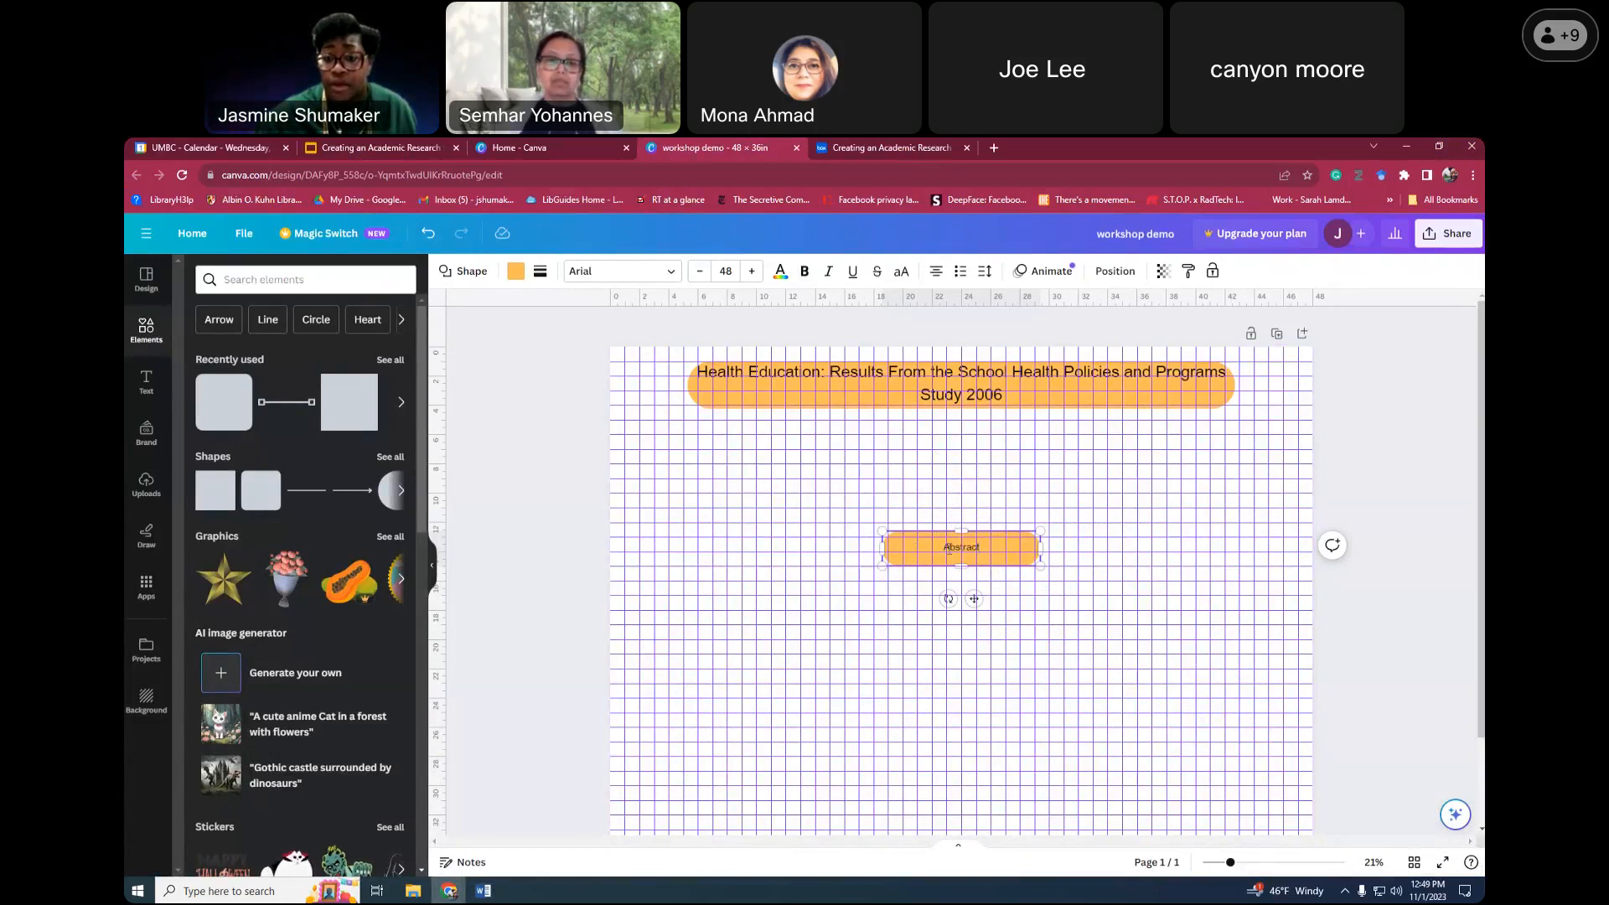
double_click(968, 549)
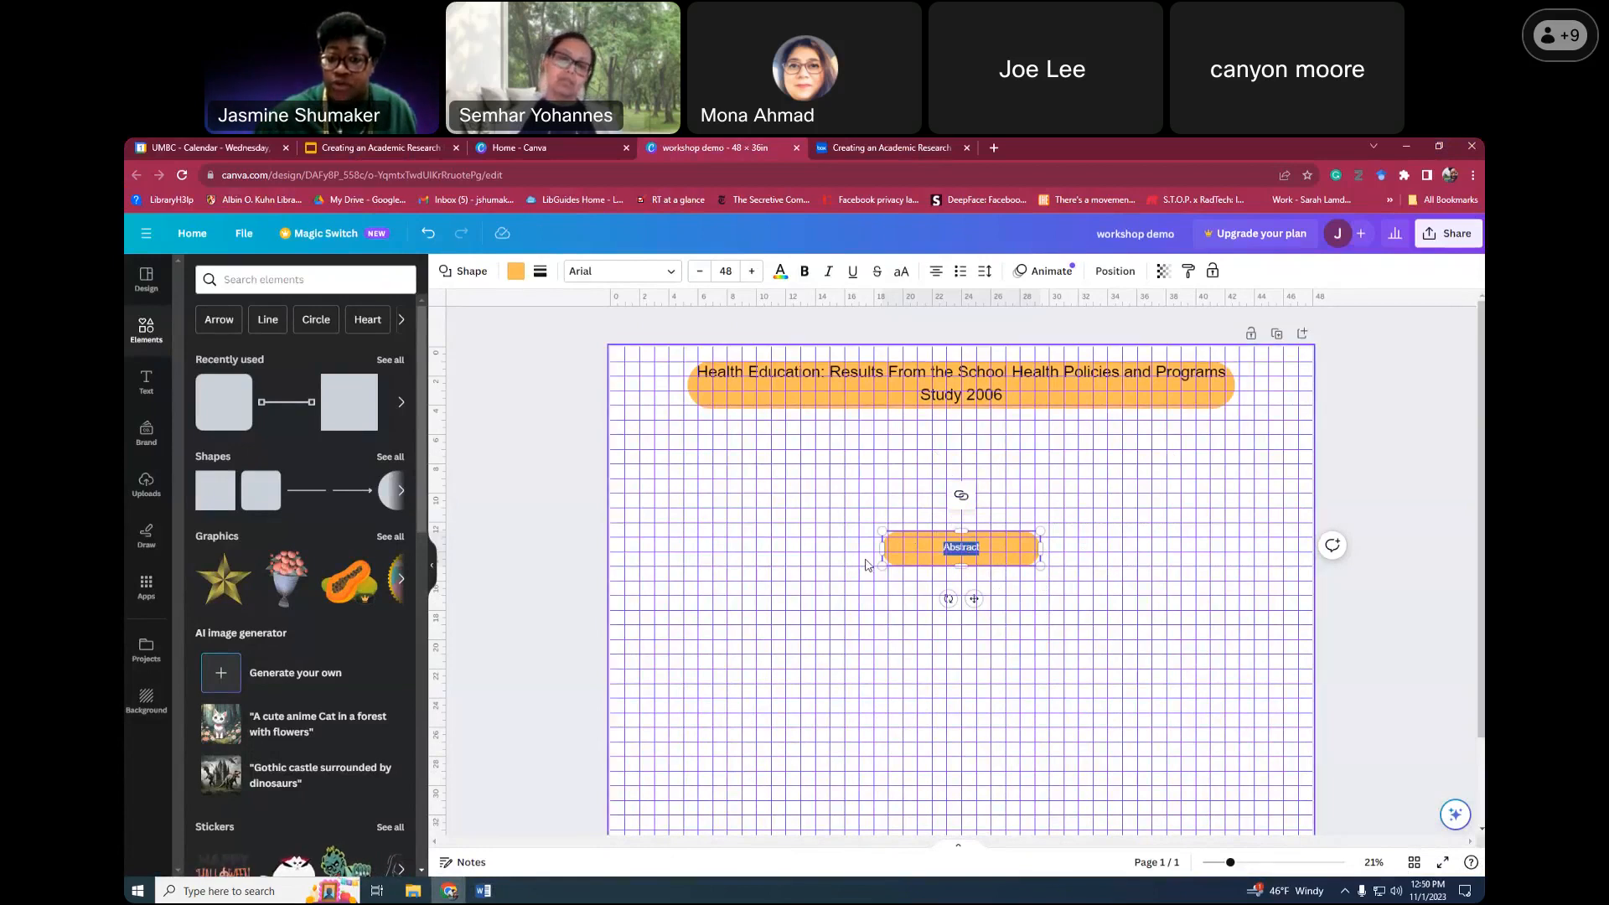
left_click(806, 273)
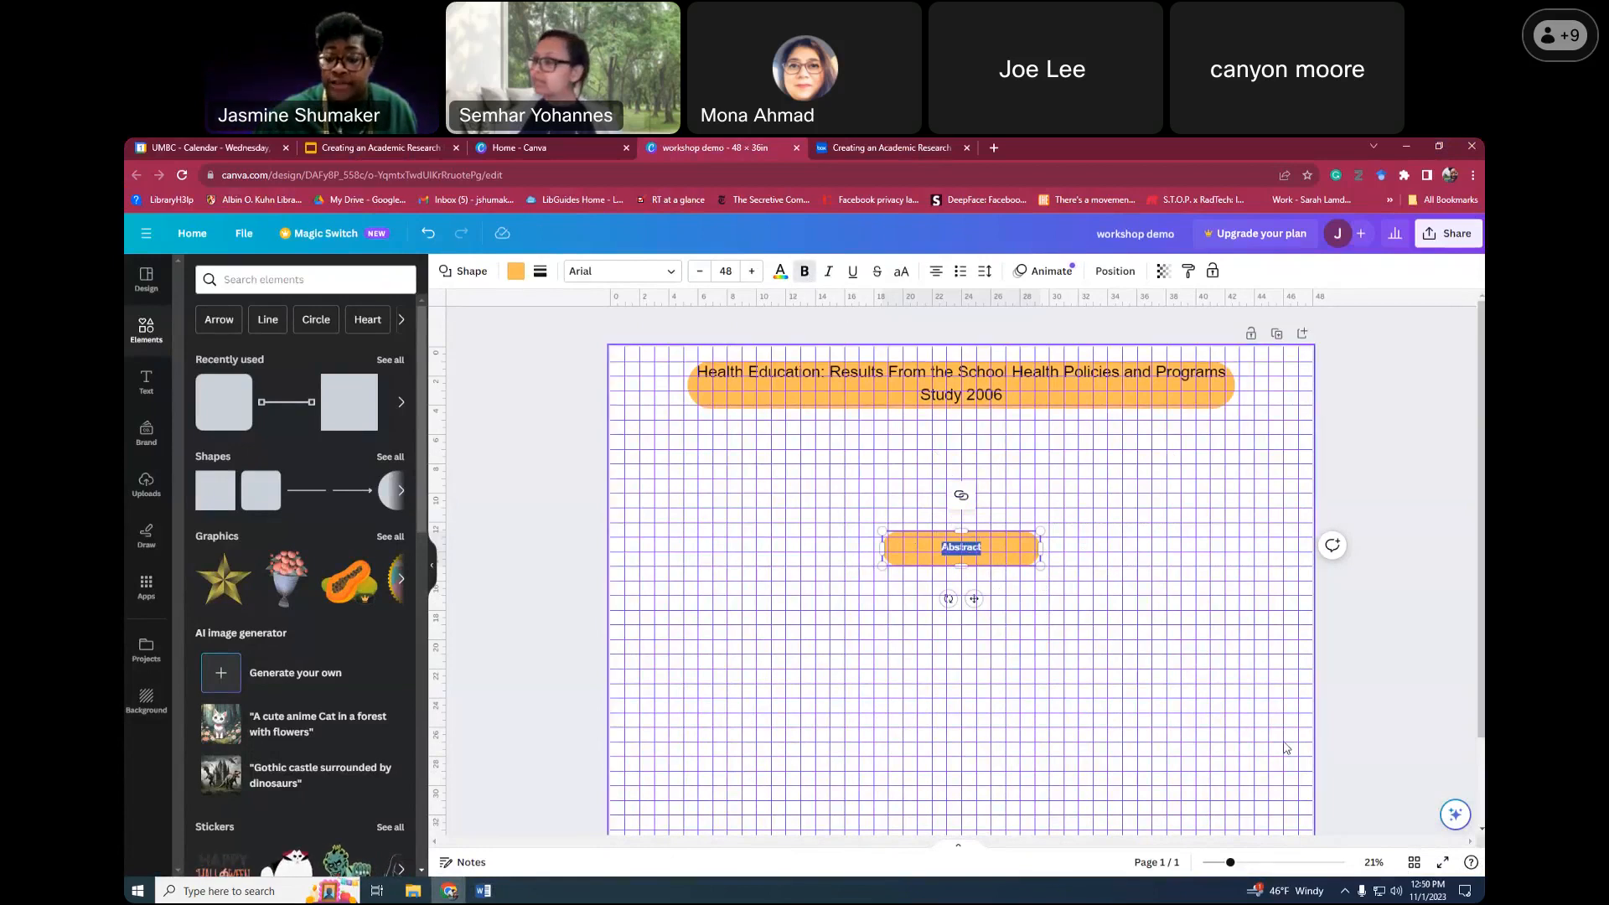
left_click(1144, 633)
Make the entire poster title bold and deselect the title box
left_click(972, 400)
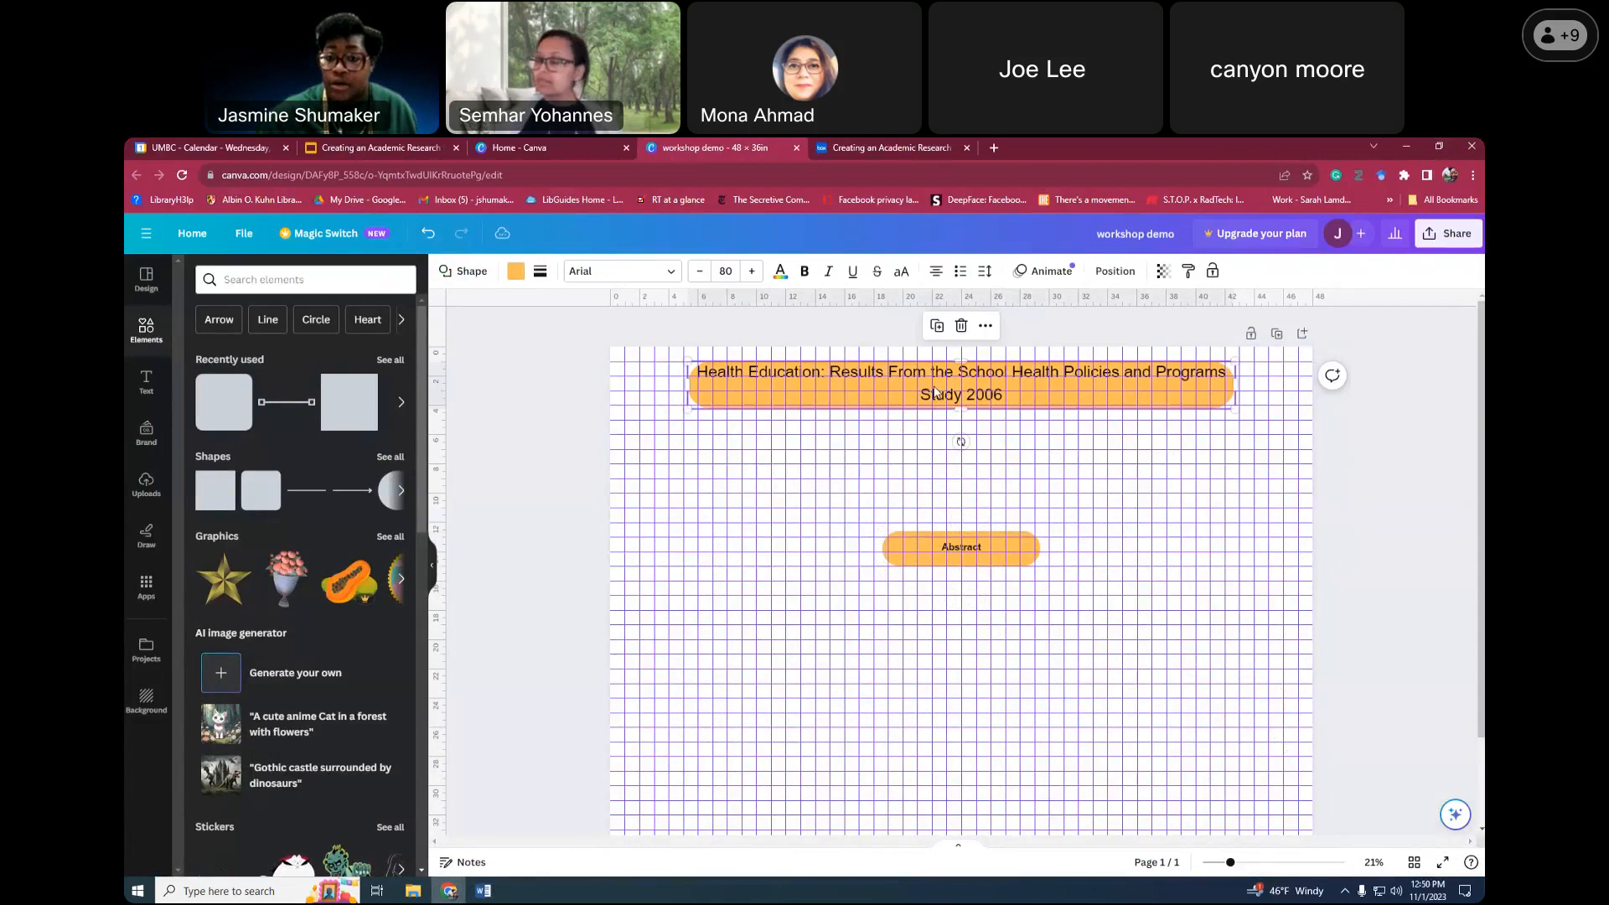
double_click(976, 396)
key("ctrl+a")
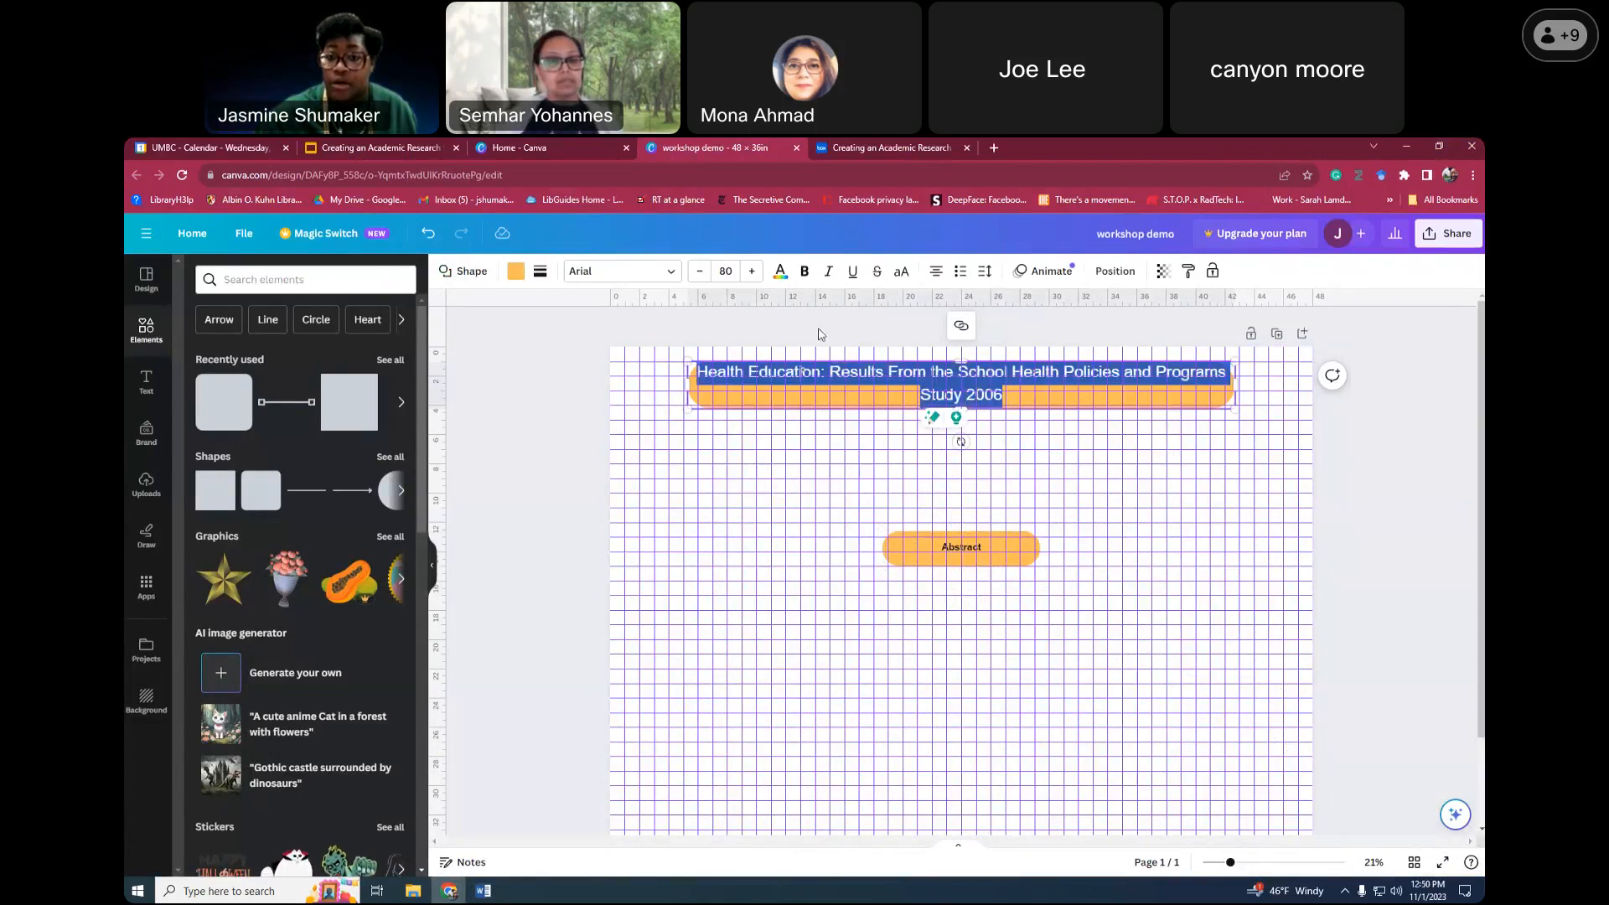
left_click(805, 271)
left_click(1175, 579)
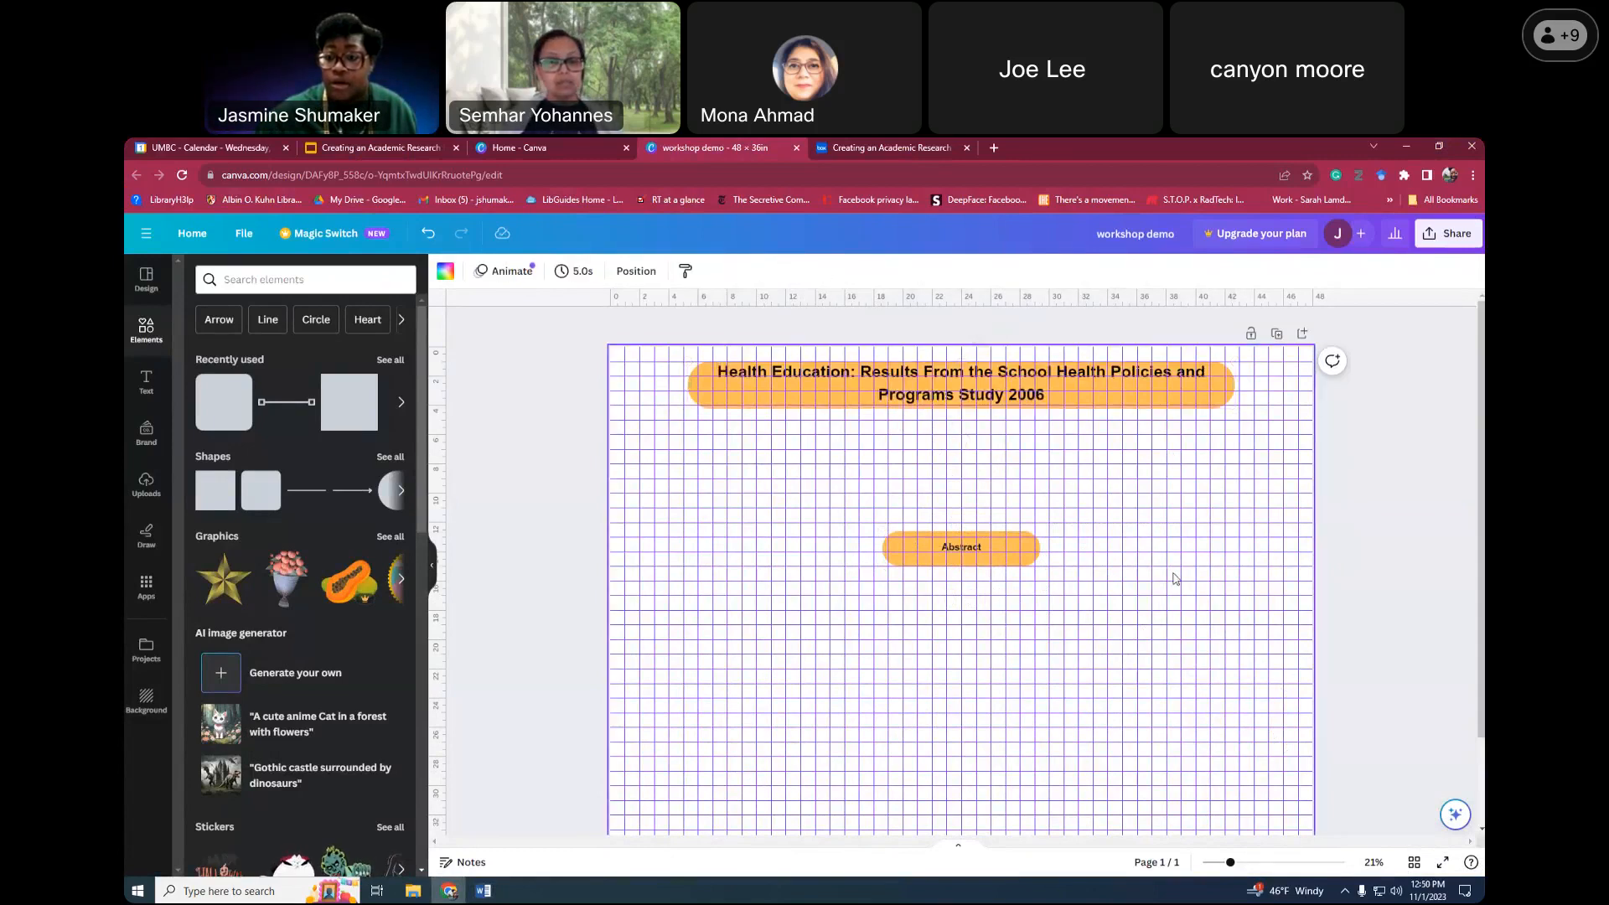
Move the Abstract box below the title, about 3 in from the page's left edge and 7 in from its top
left_click(938, 541)
left_click_drag(938, 540, 791, 477)
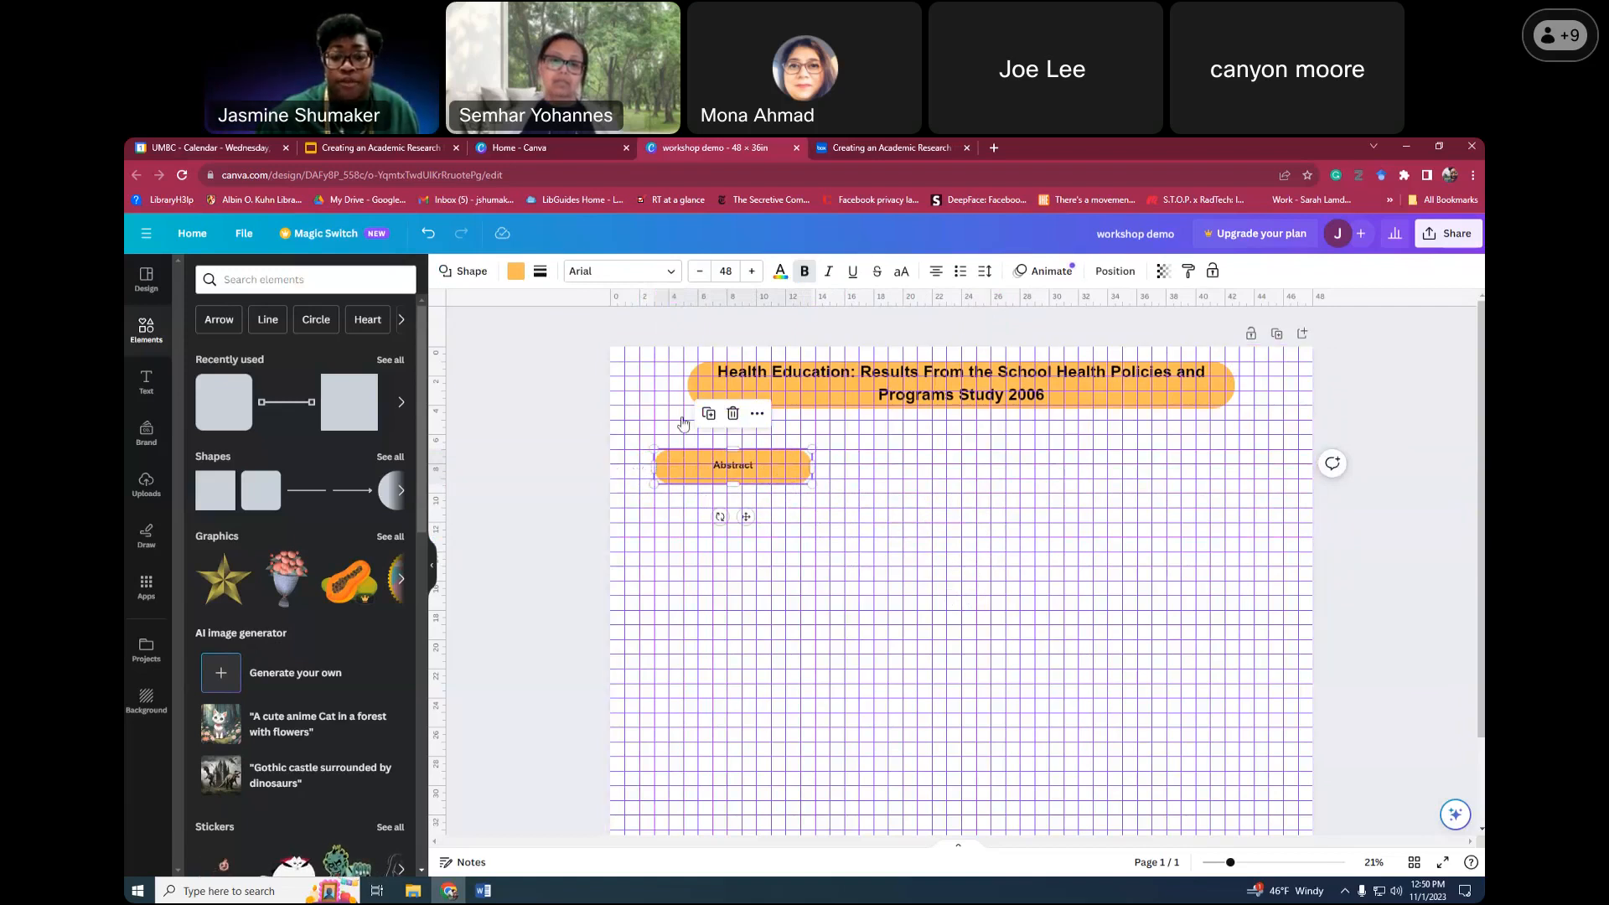
left_click(670, 537)
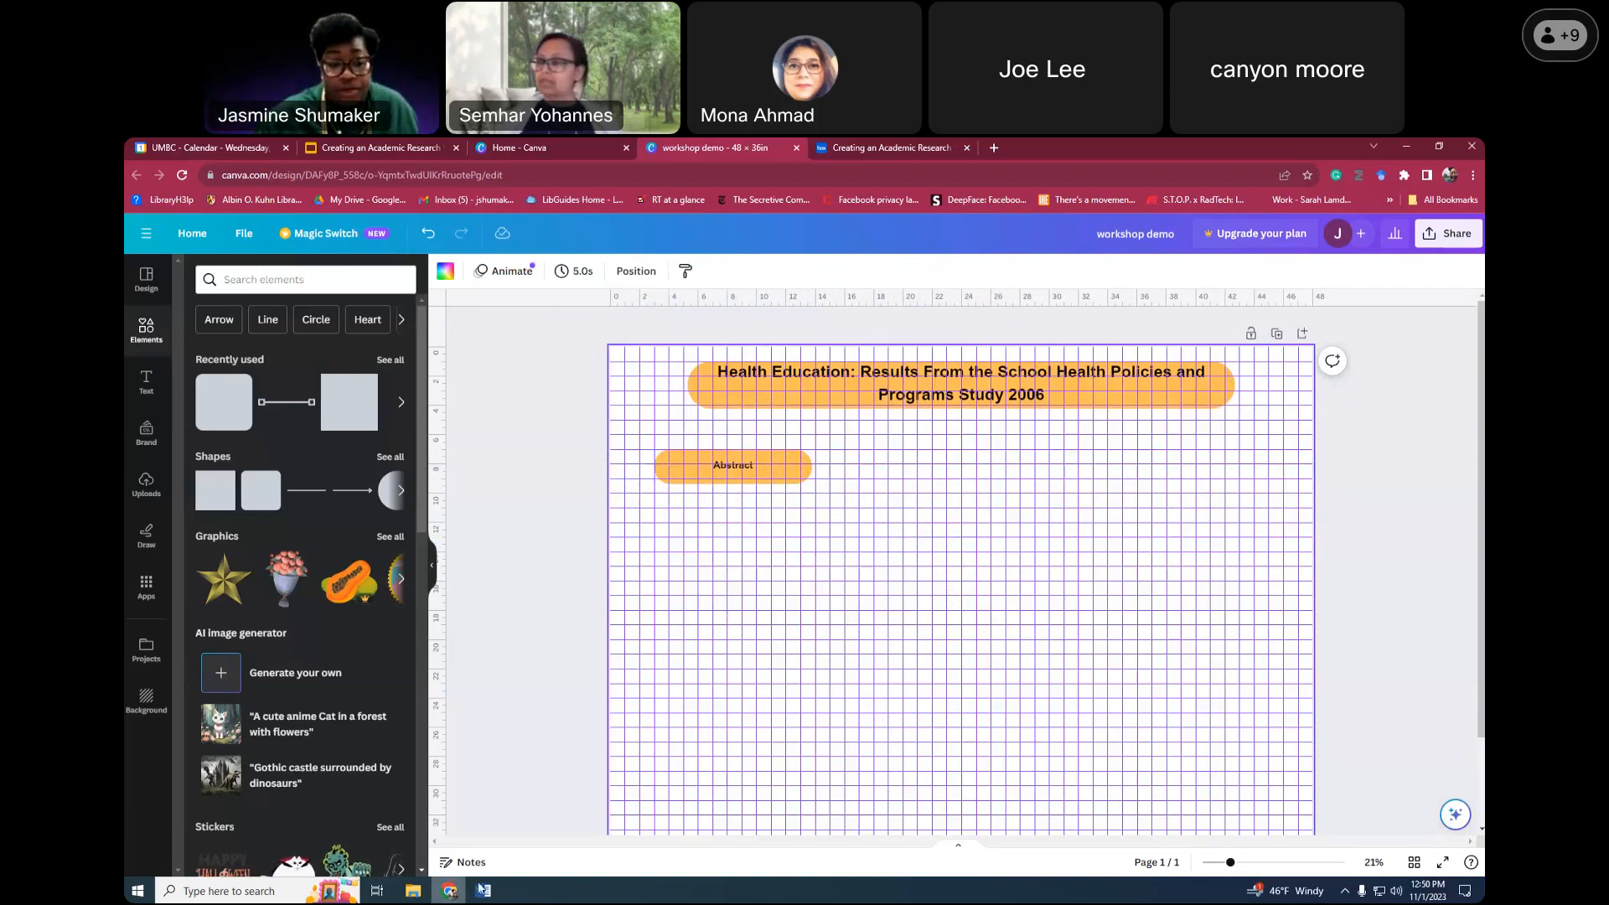
Review the text guidelines in Word, and add a text box enlarged to about 9 in wide near the middle of the Canva poster
mouse_move(482, 891)
left_click(439, 835)
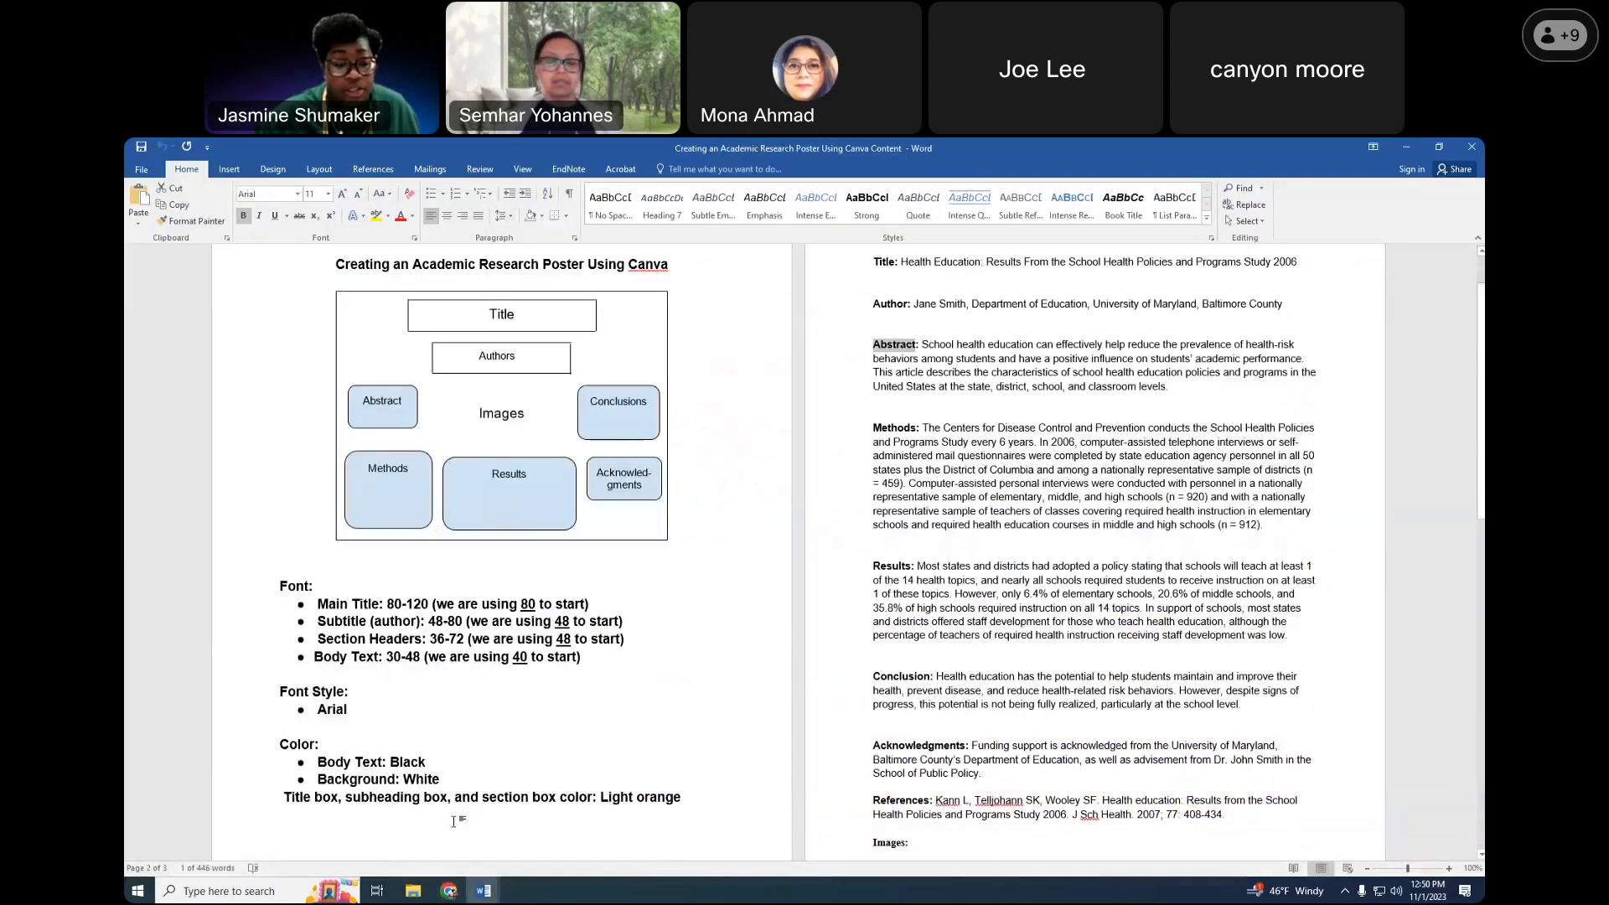
scroll(430, 647, "down", 1)
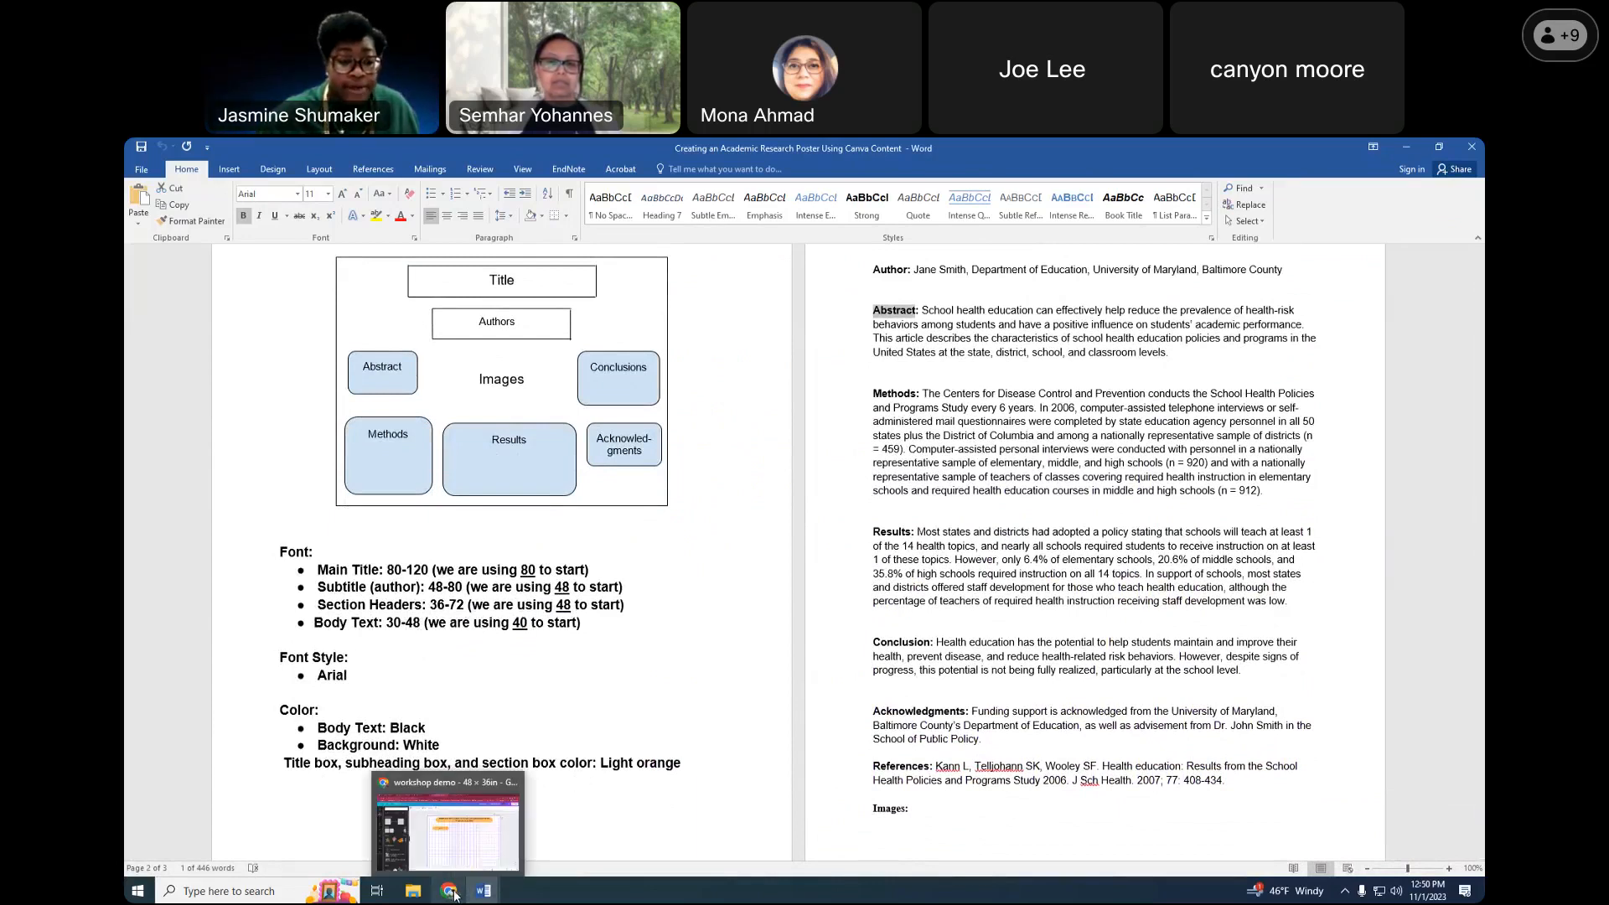
left_click(453, 896)
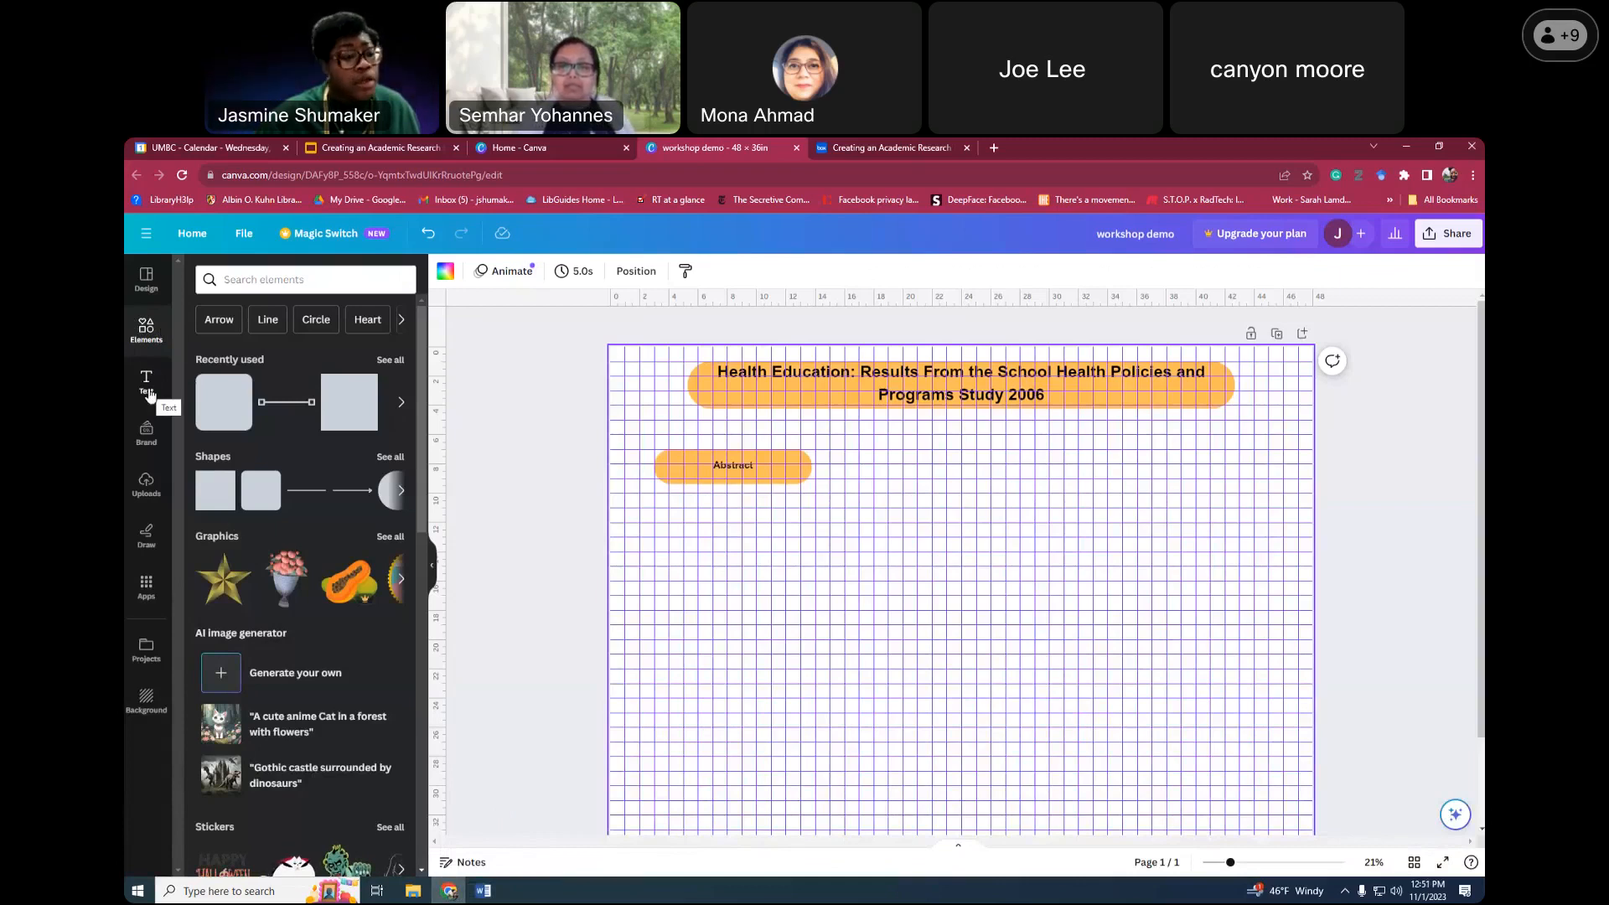
left_click(148, 392)
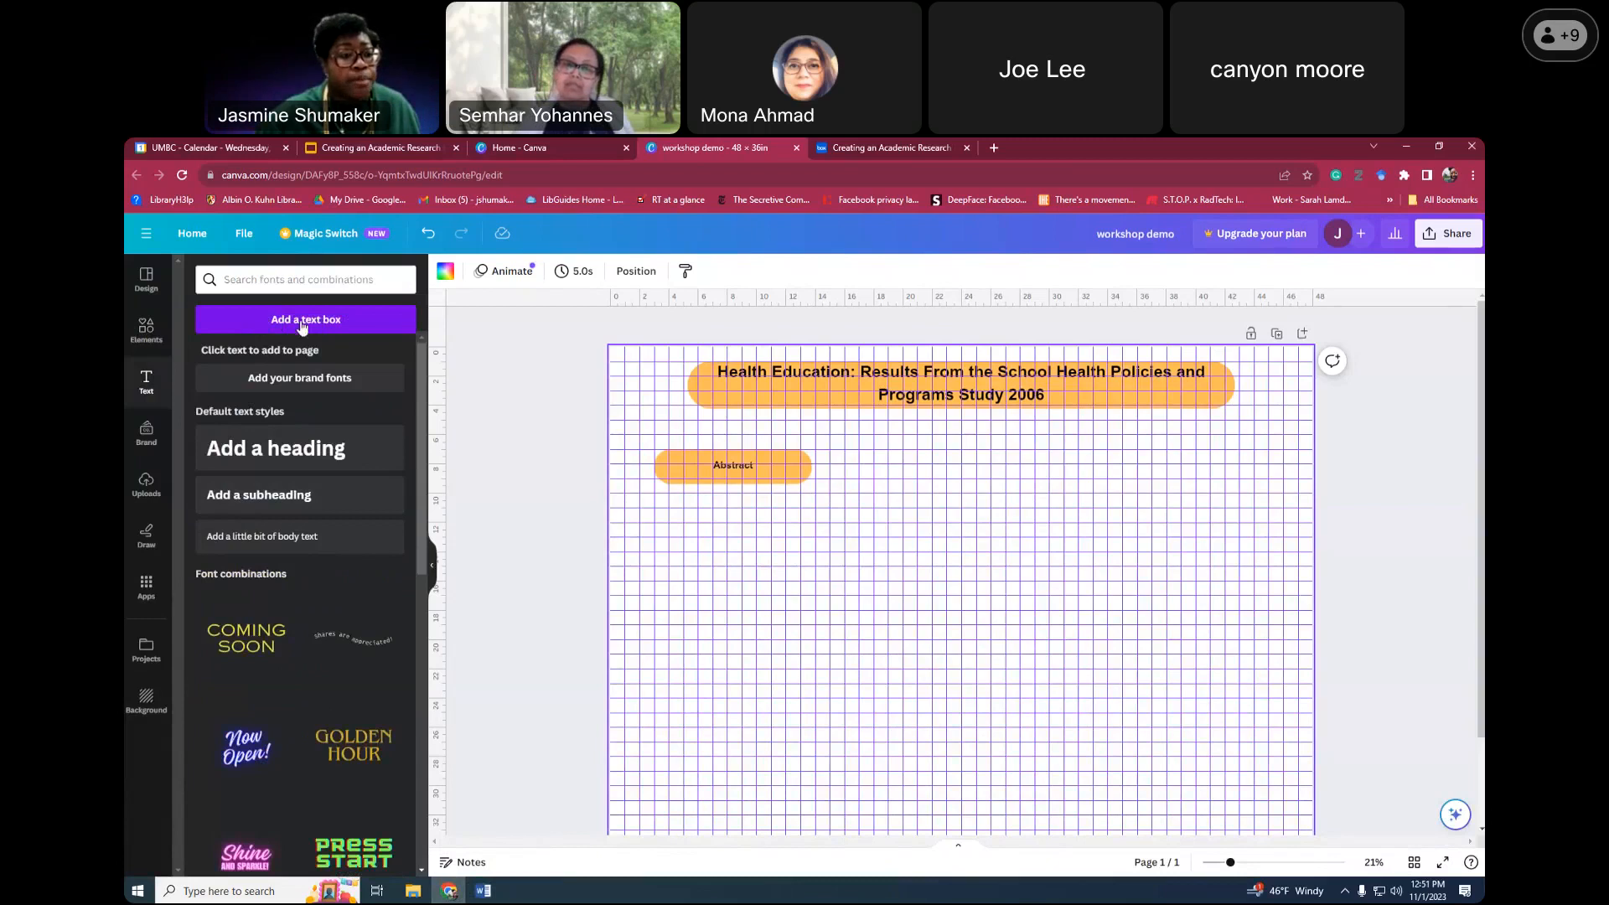
left_click(345, 324)
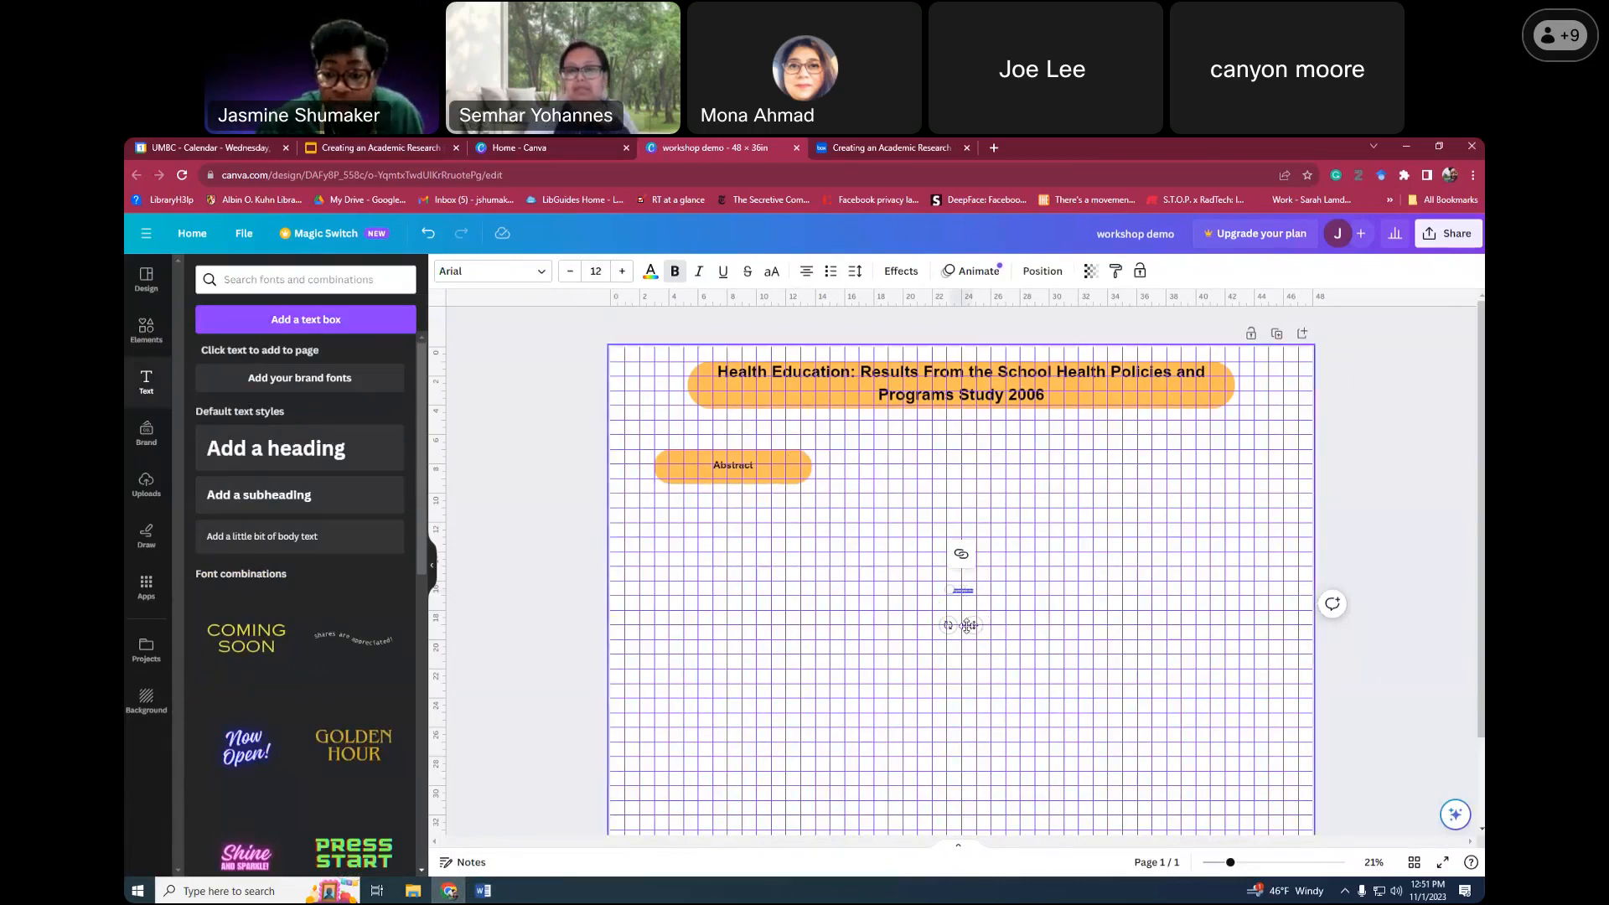
left_click_drag(972, 593, 1081, 696)
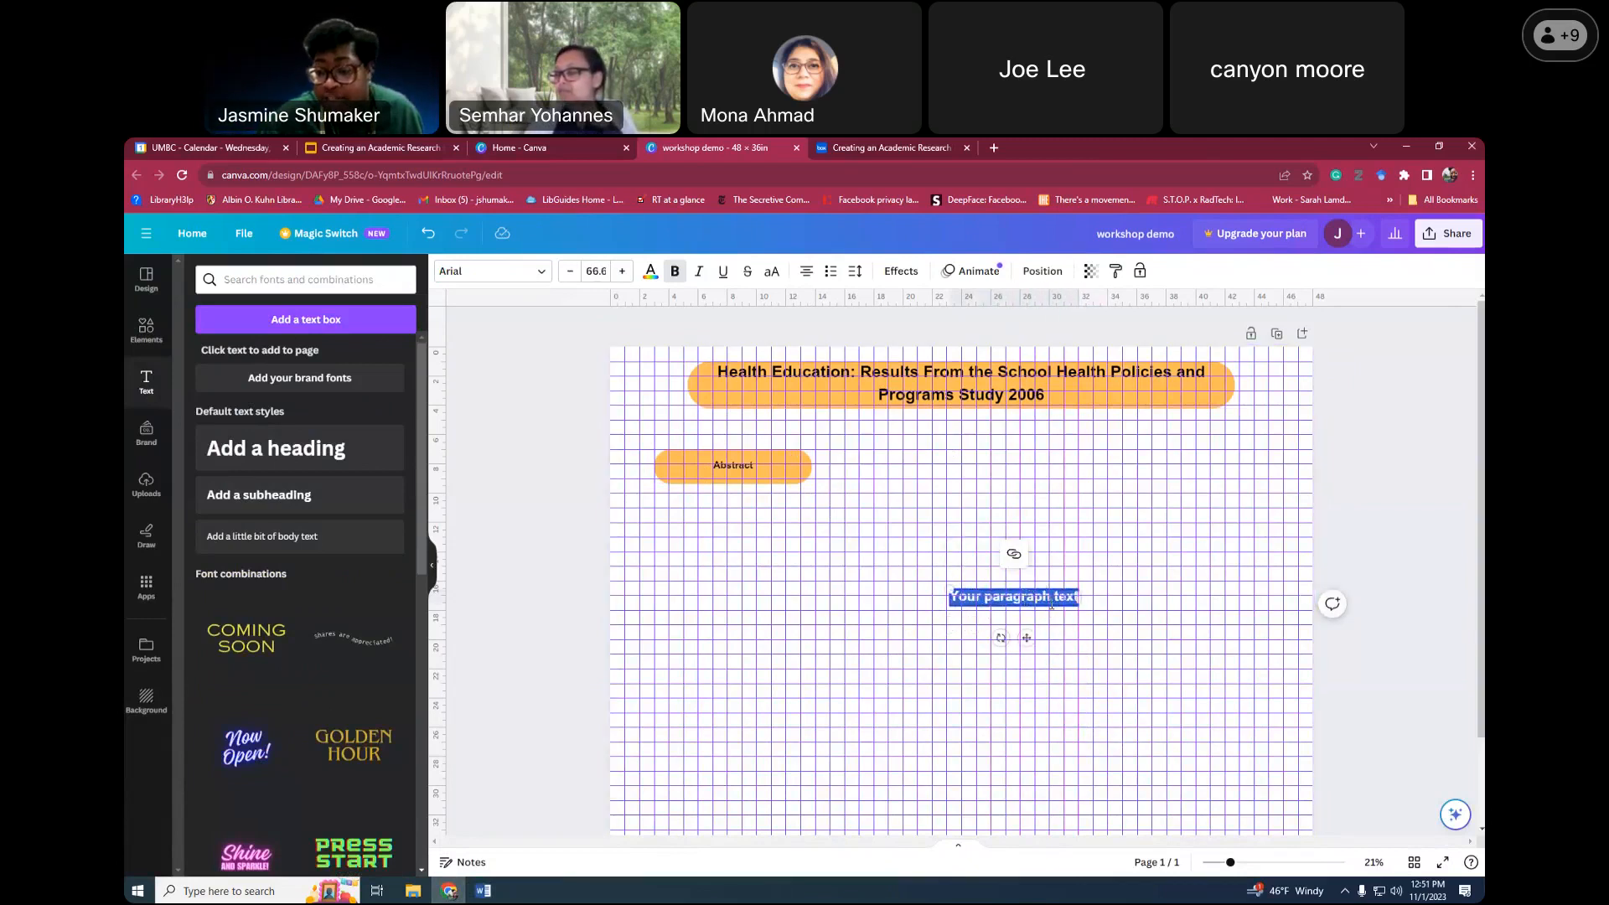
Set the placeholder paragraph text to font size 40 and remove its bold formatting
left_click(596, 270)
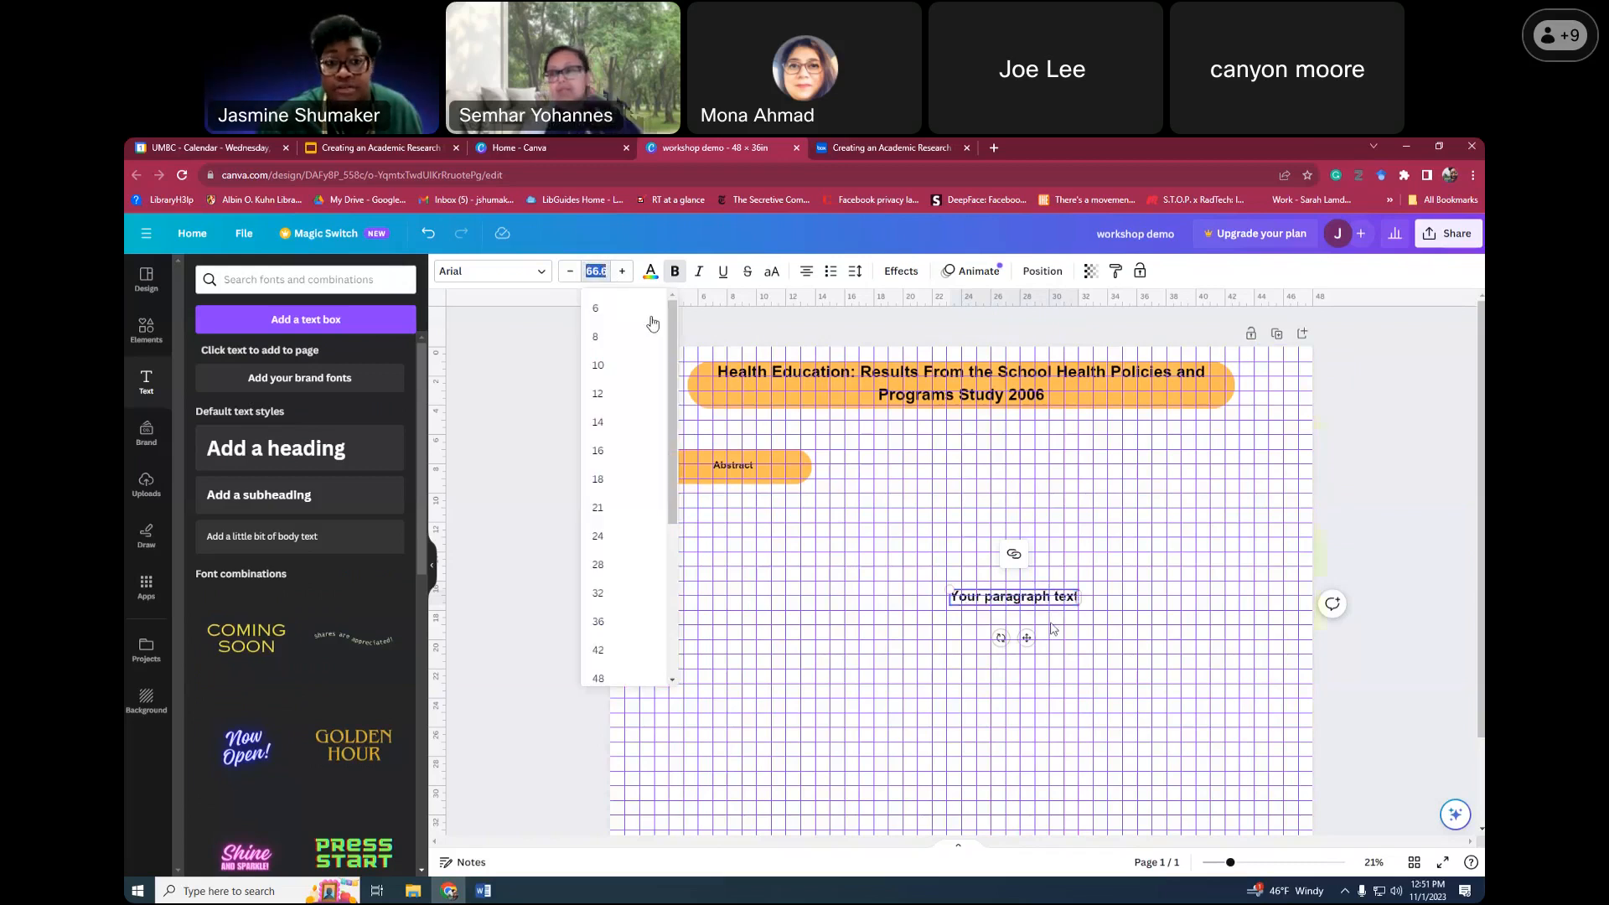
type("40")
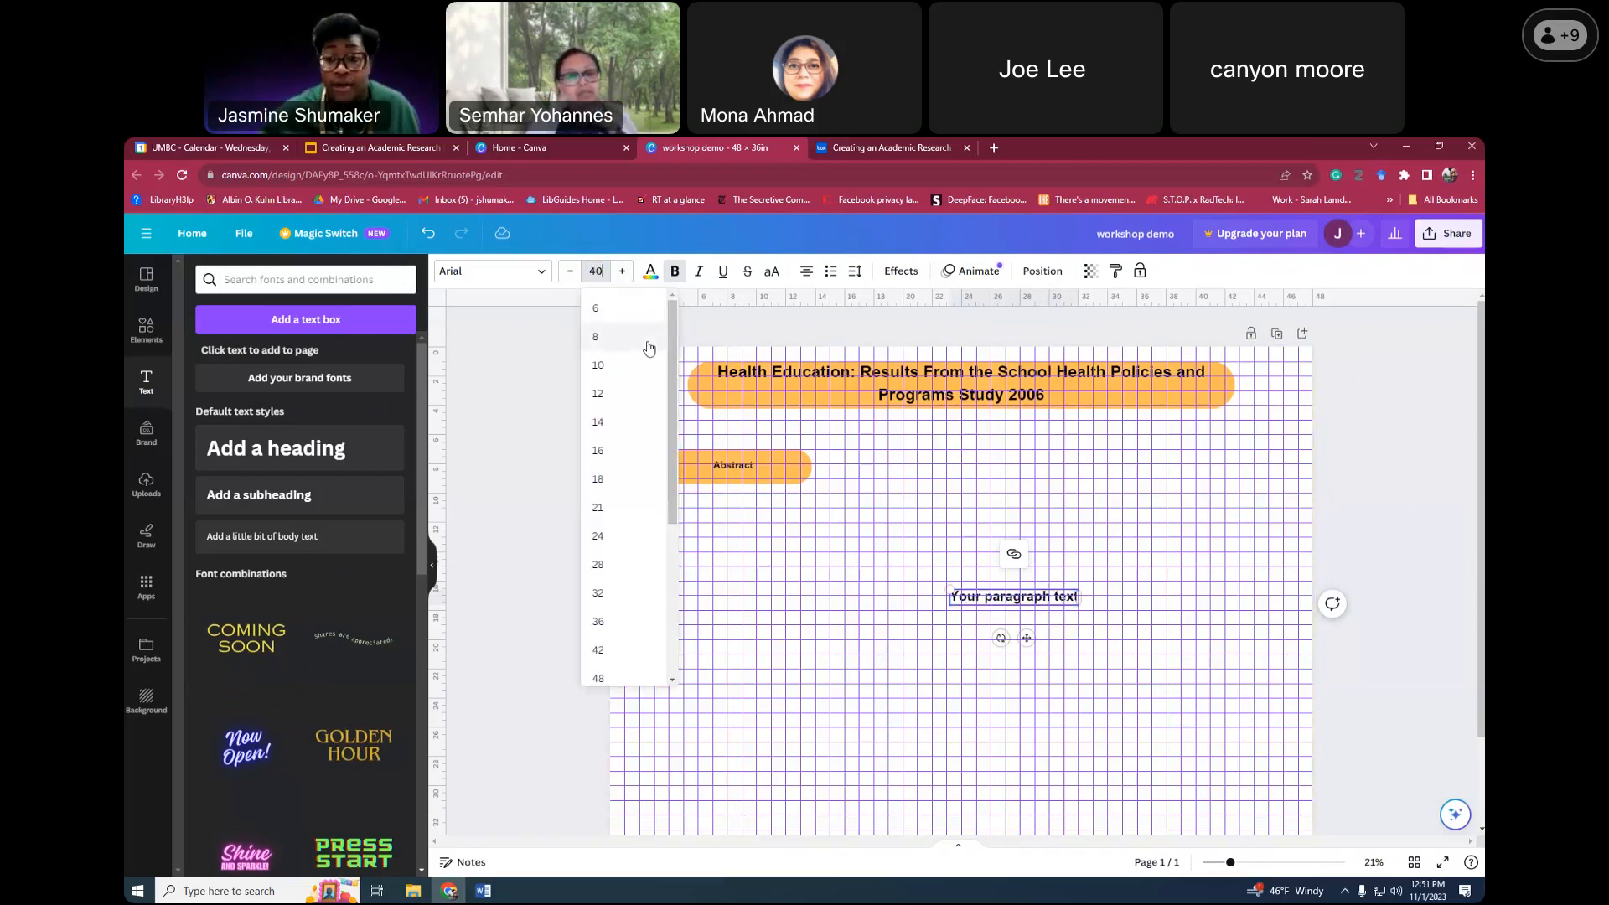
key("Return")
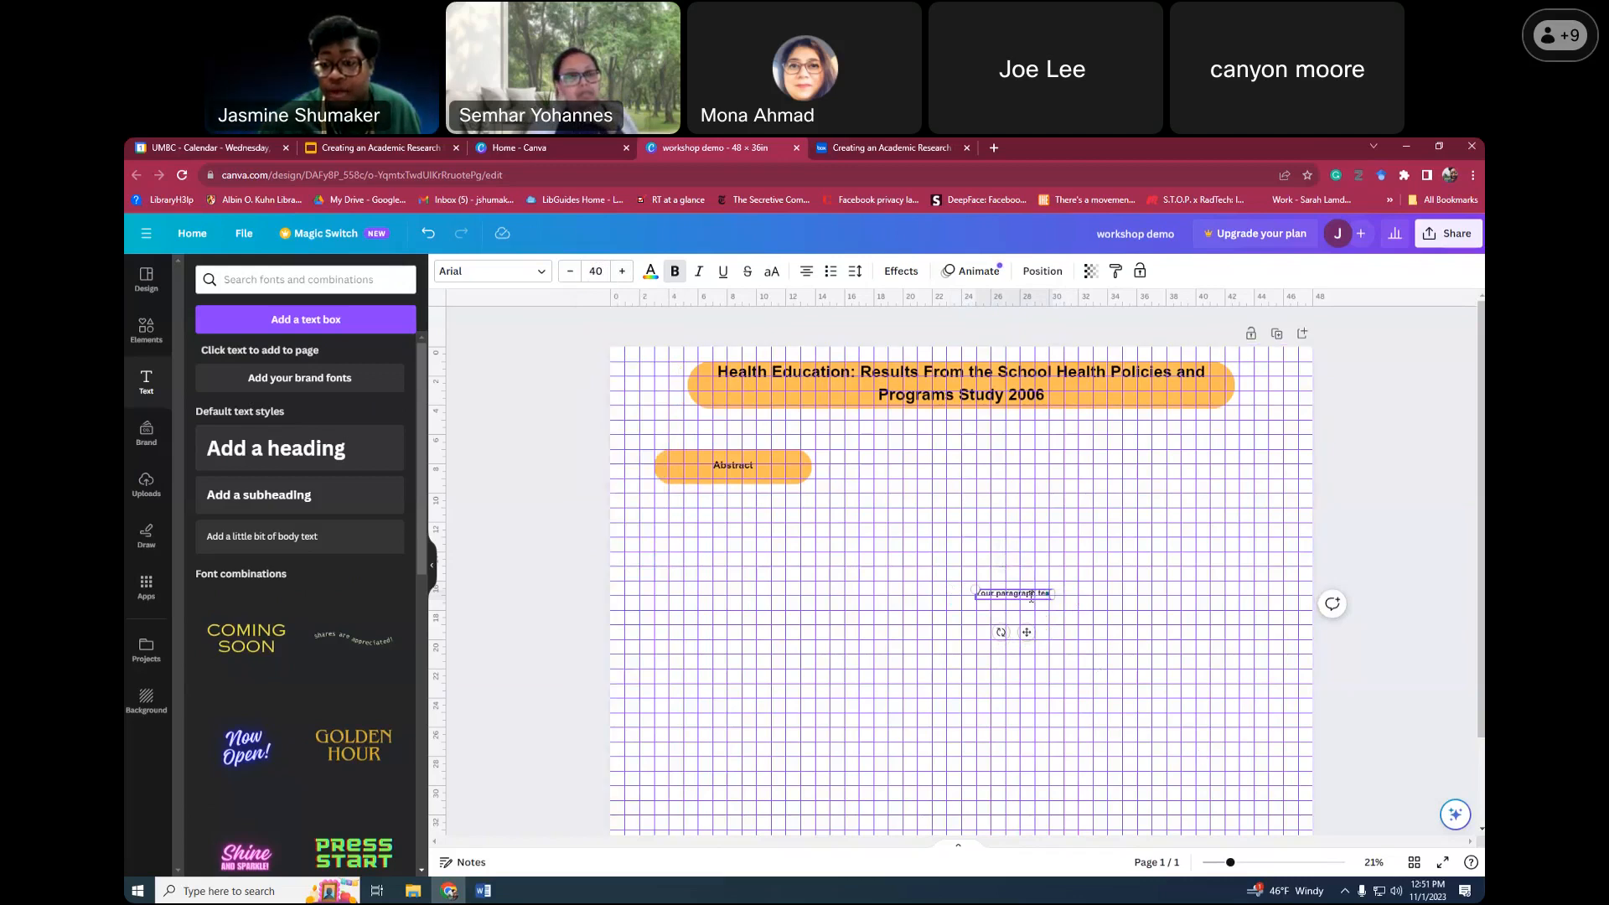
double_click(1013, 593)
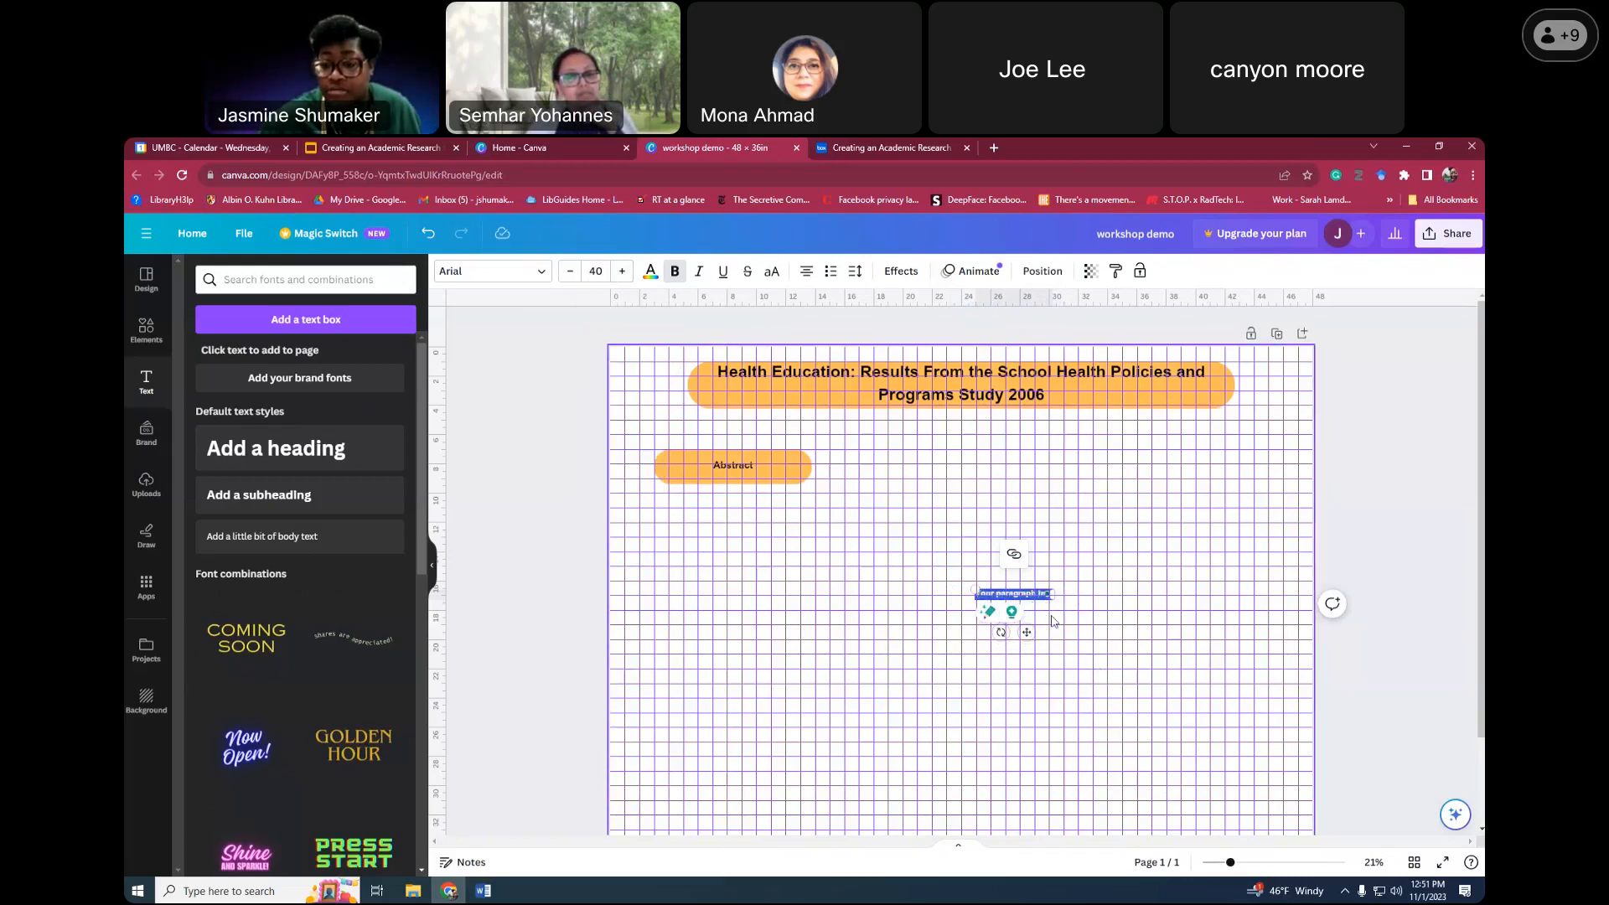
left_click(675, 280)
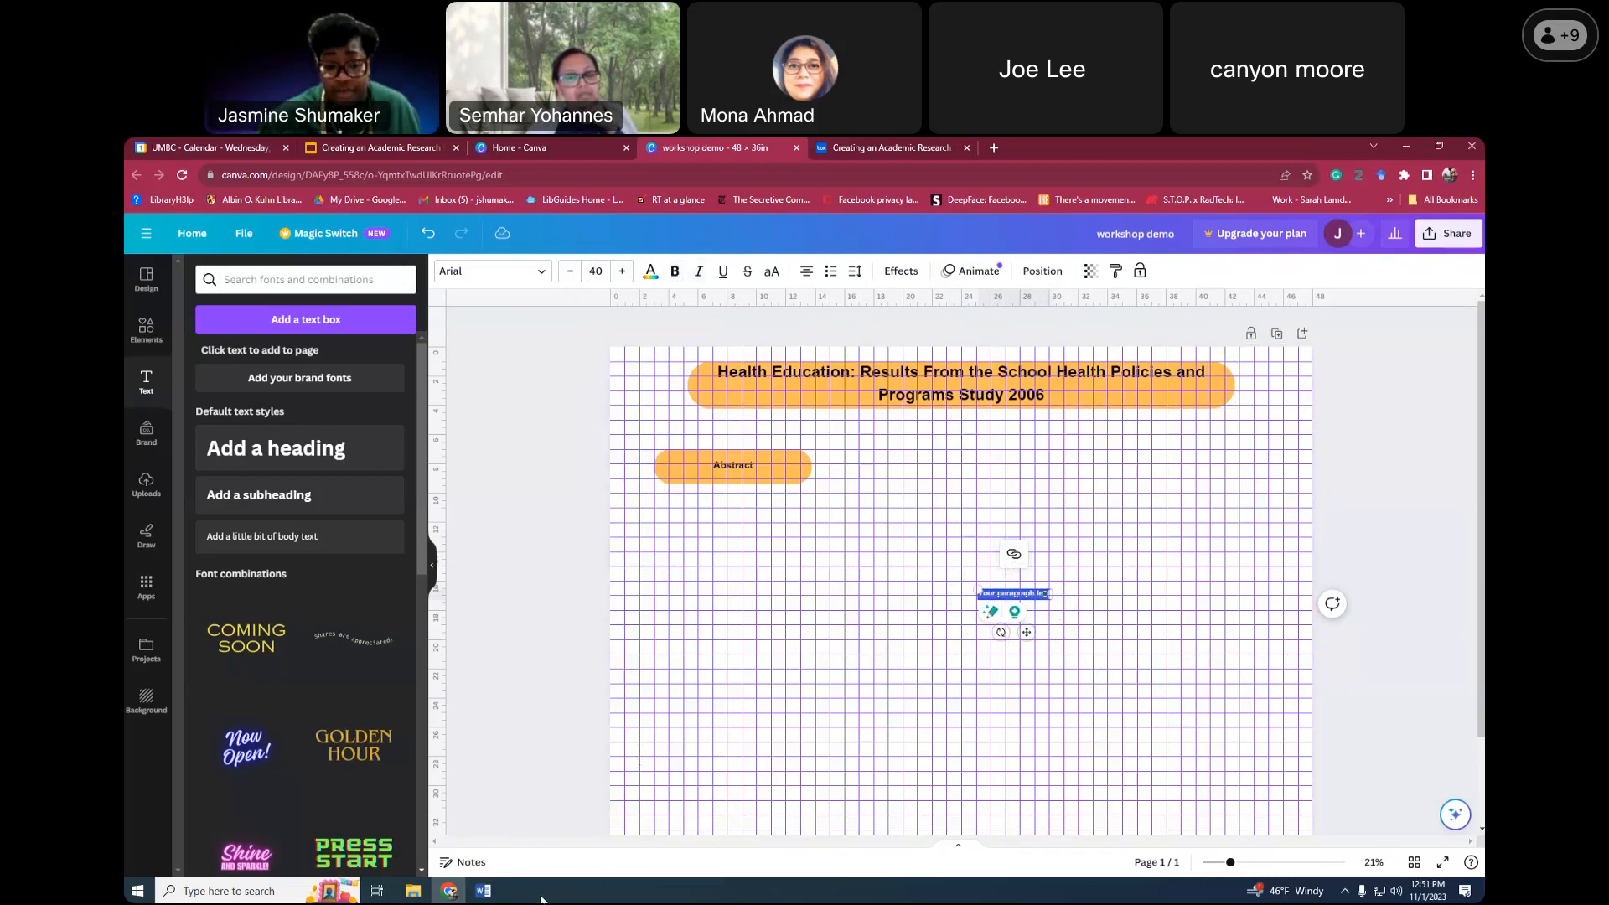
Copy the Abstract paragraph, without its label, from the Word document and paste it over the placeholder text in the Canva poster
mouse_move(490, 895)
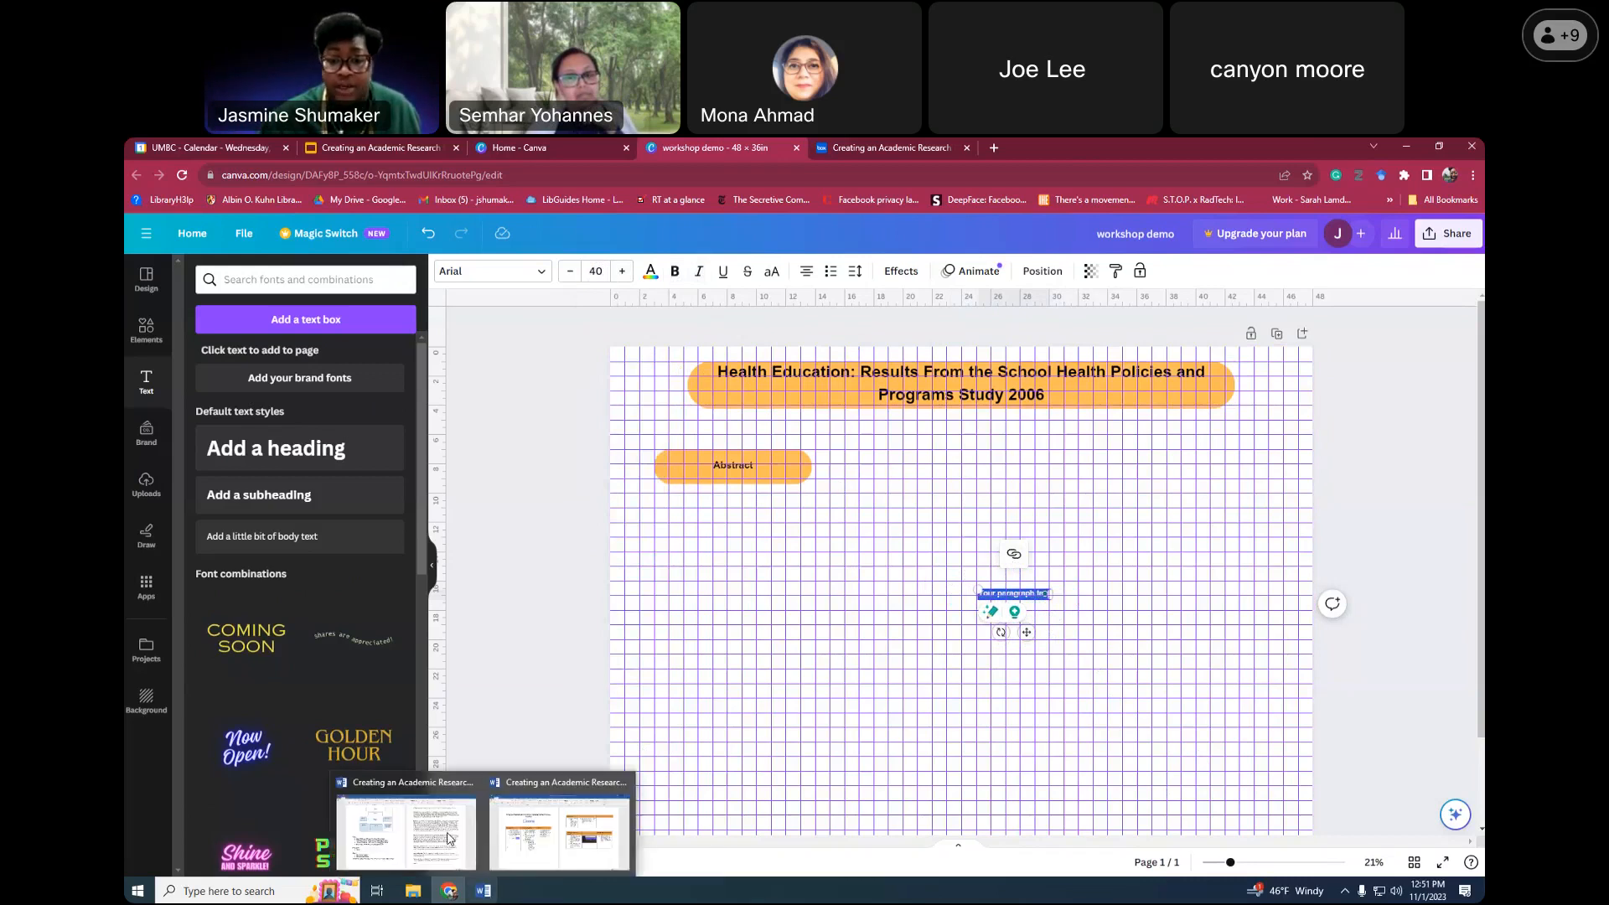
left_click(445, 834)
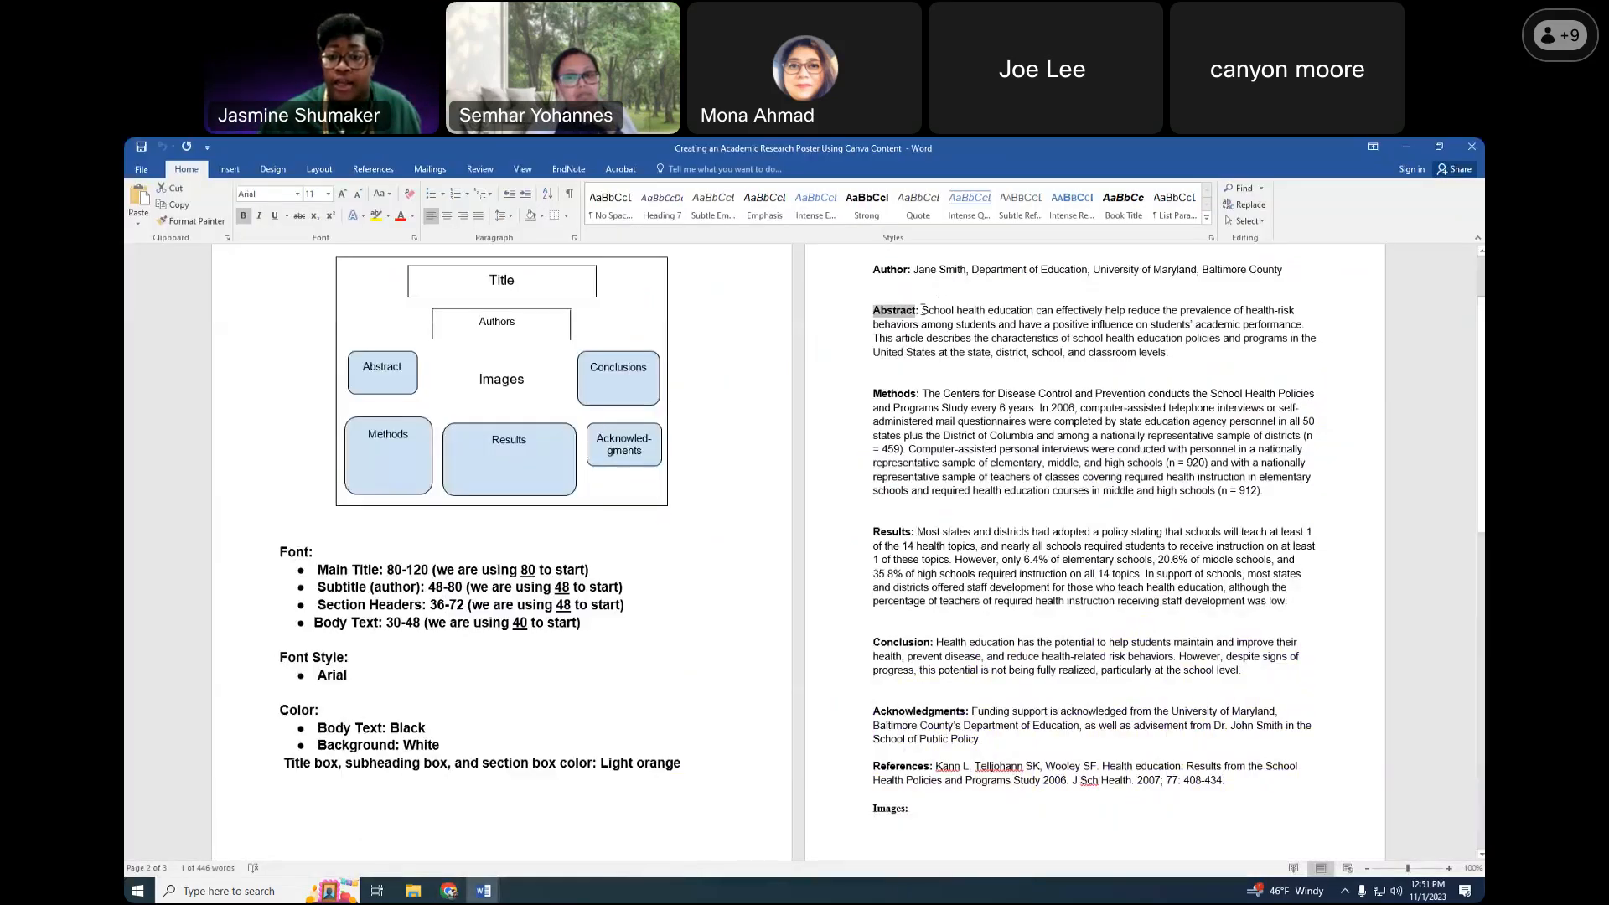
mouse_move(921, 311)
left_mouse_down()
mouse_move(1215, 327)
mouse_move(1173, 355)
mouse_move(1190, 357)
mouse_move(936, 315)
left_mouse_up()
left_click(1190, 357)
key("ctrl+c")
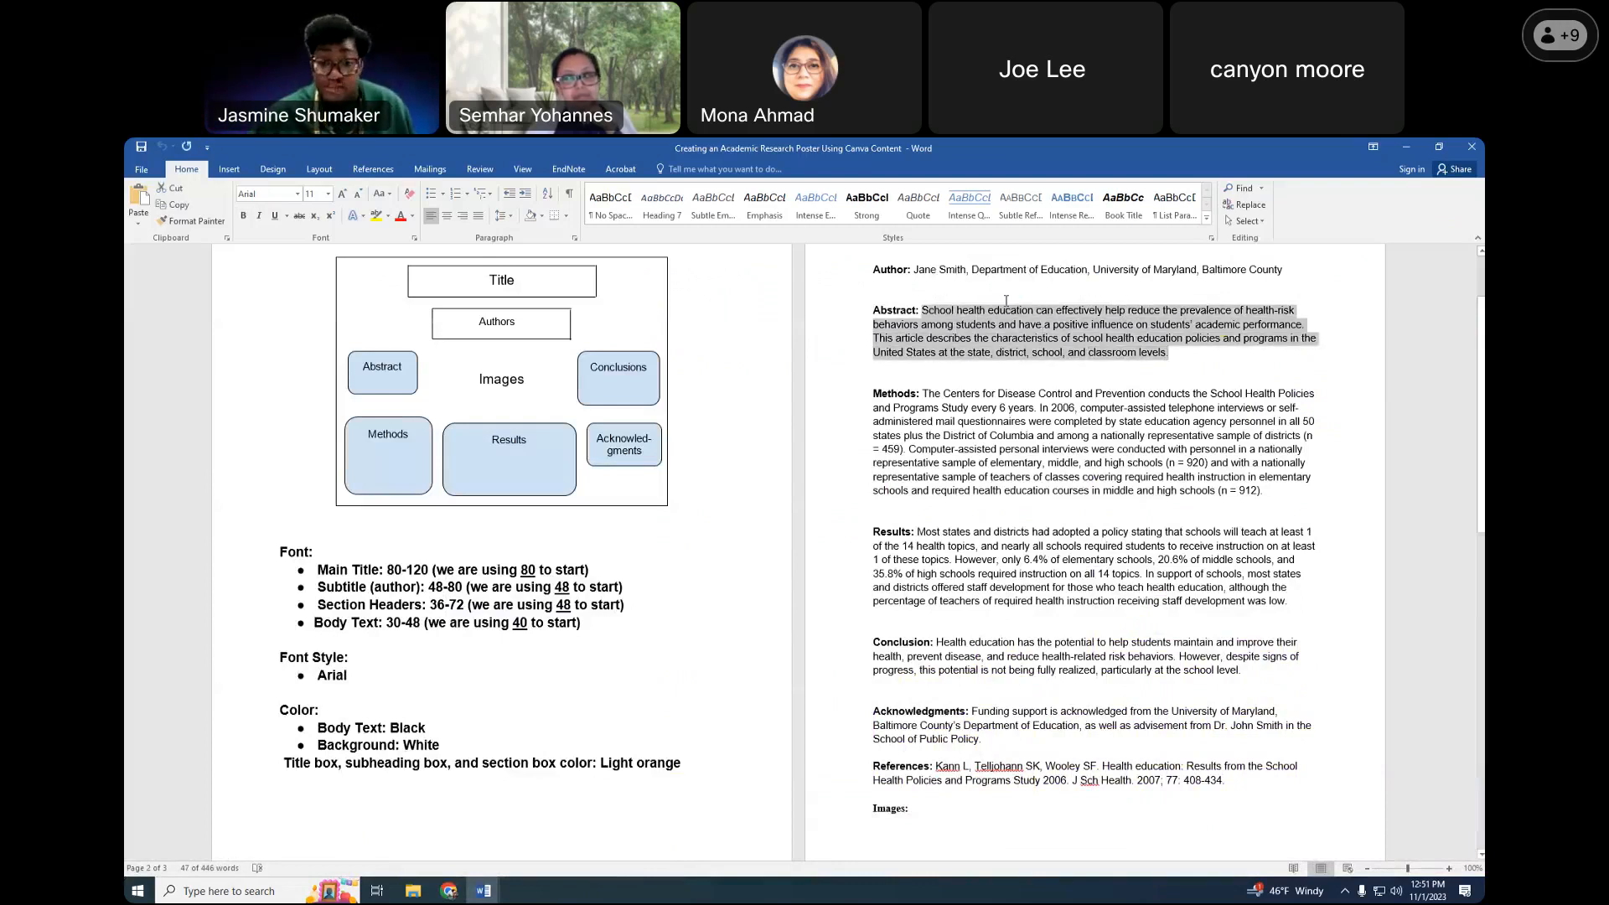
left_click(449, 891)
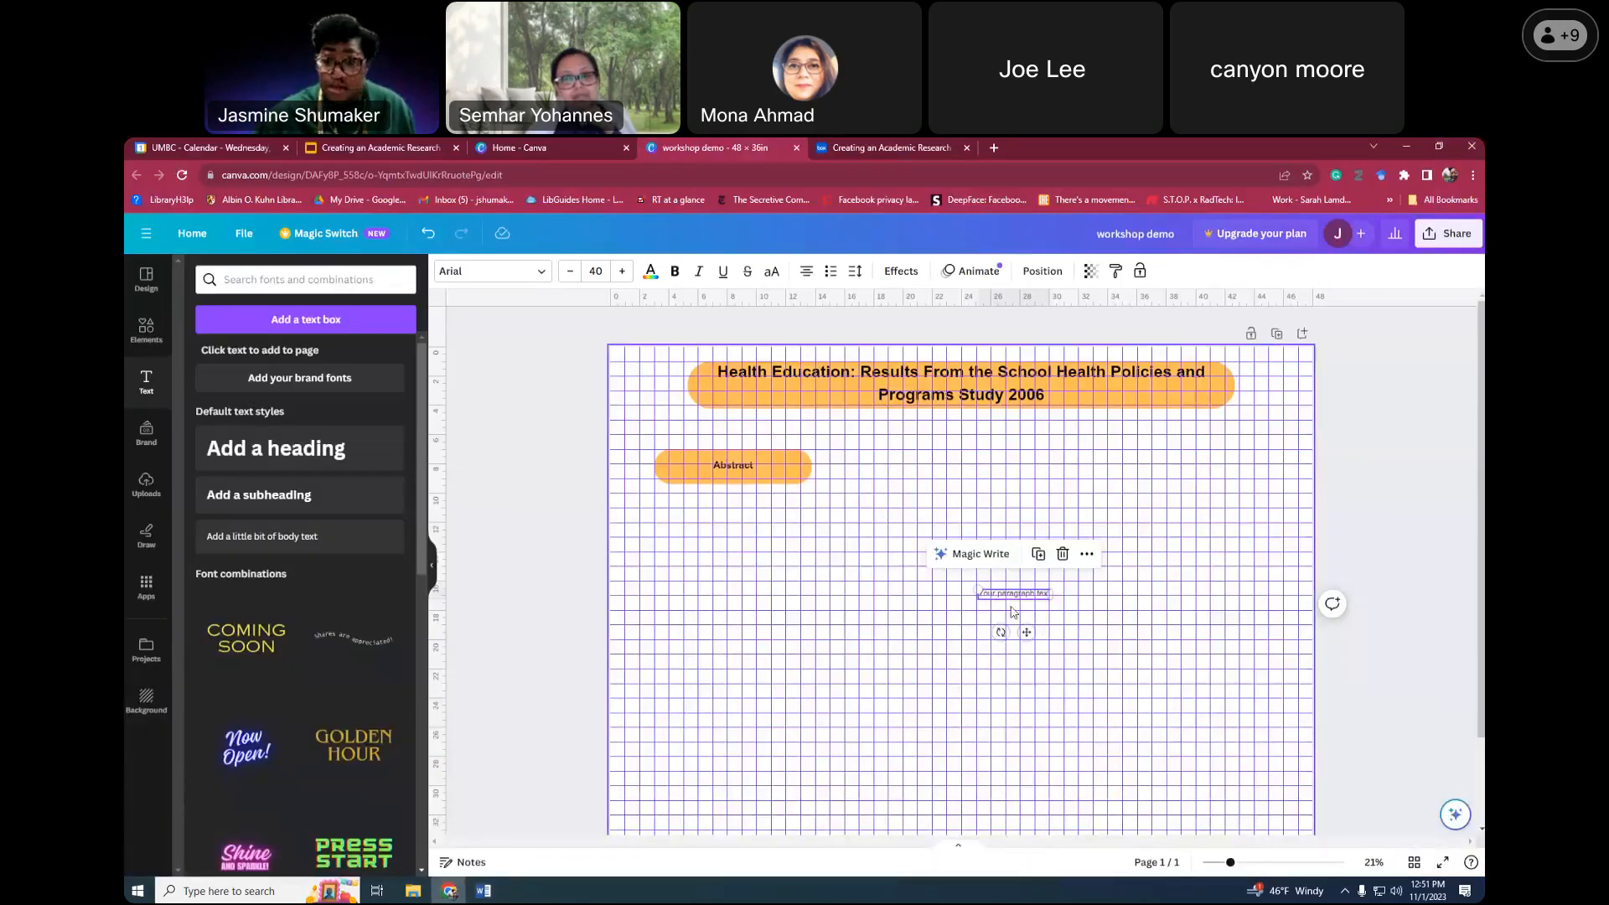
left_click(1014, 593)
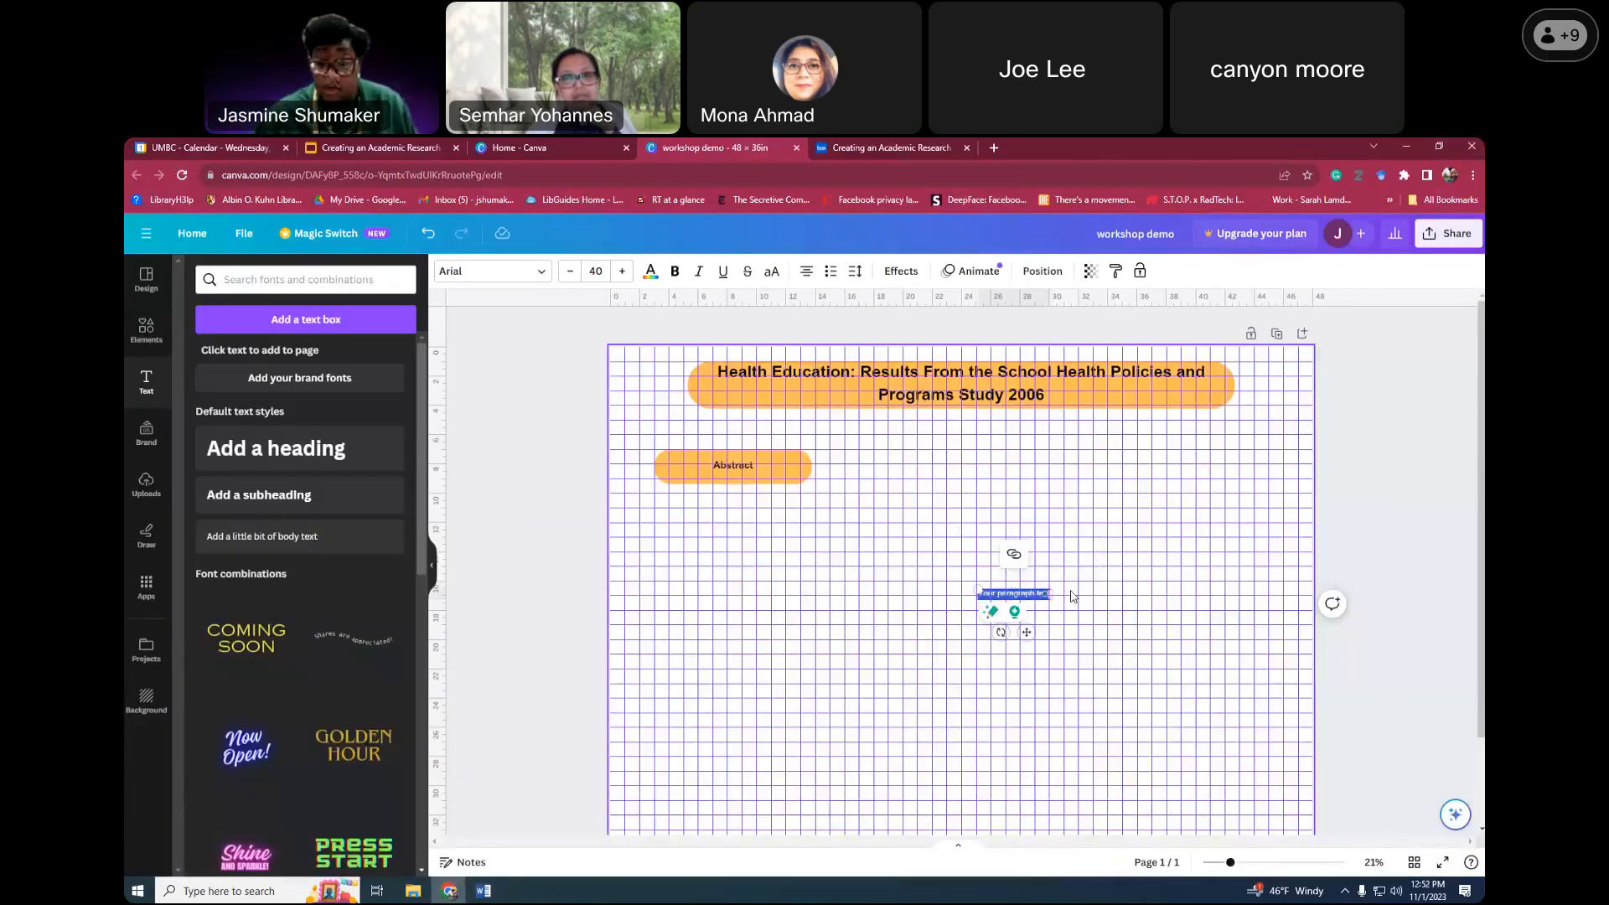
key("ctrl+v")
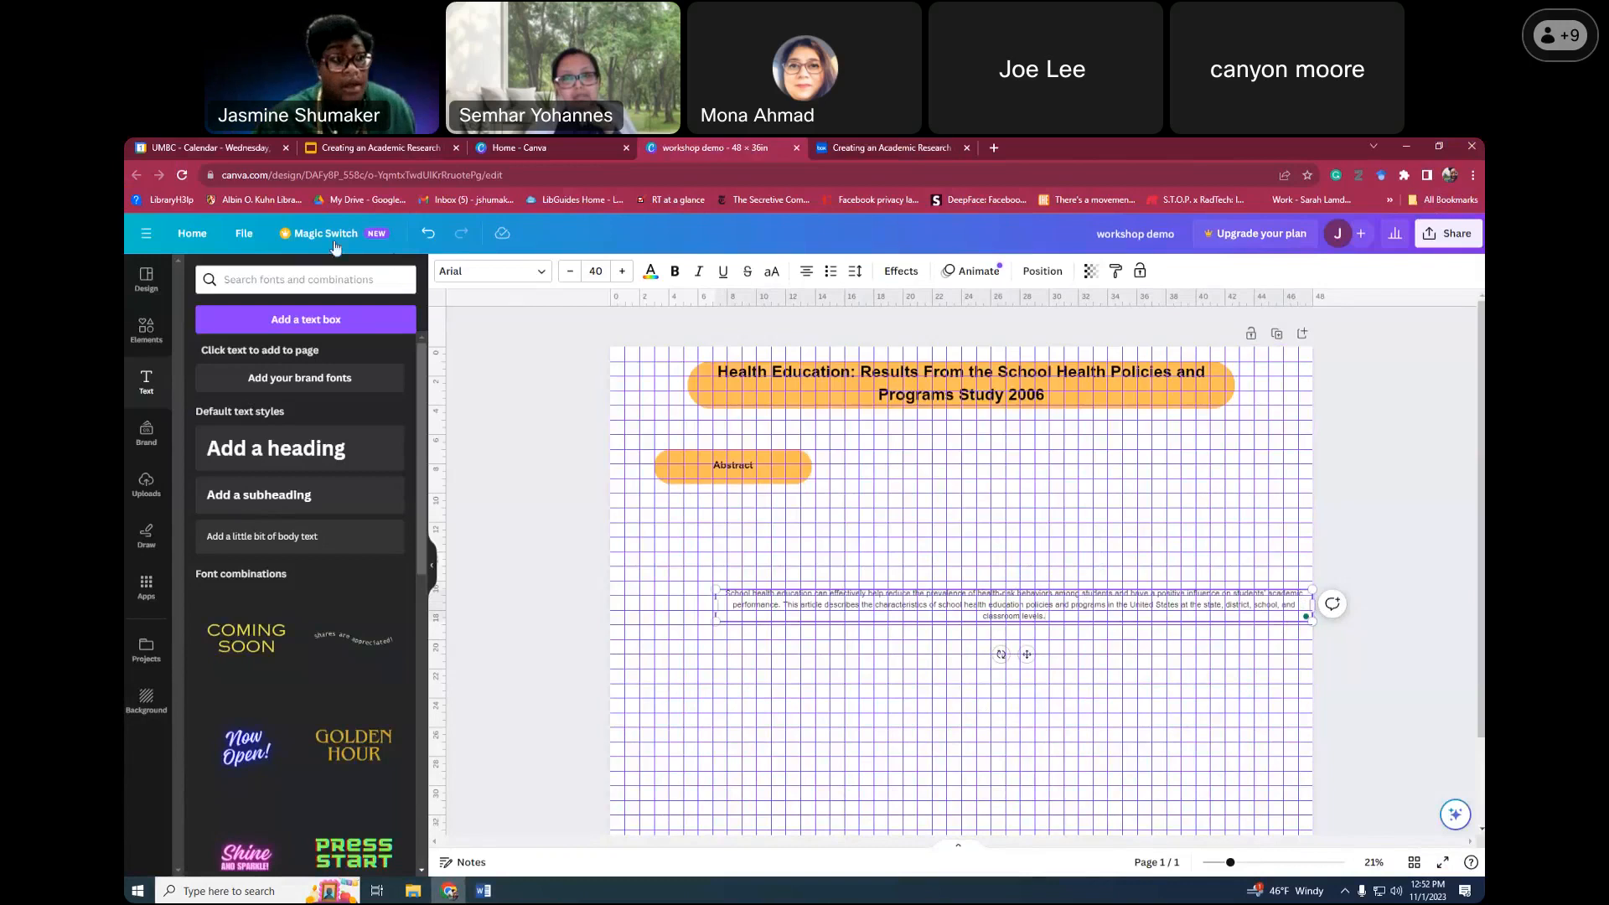
Hide the rulers and guides on the poster page
left_click(244, 234)
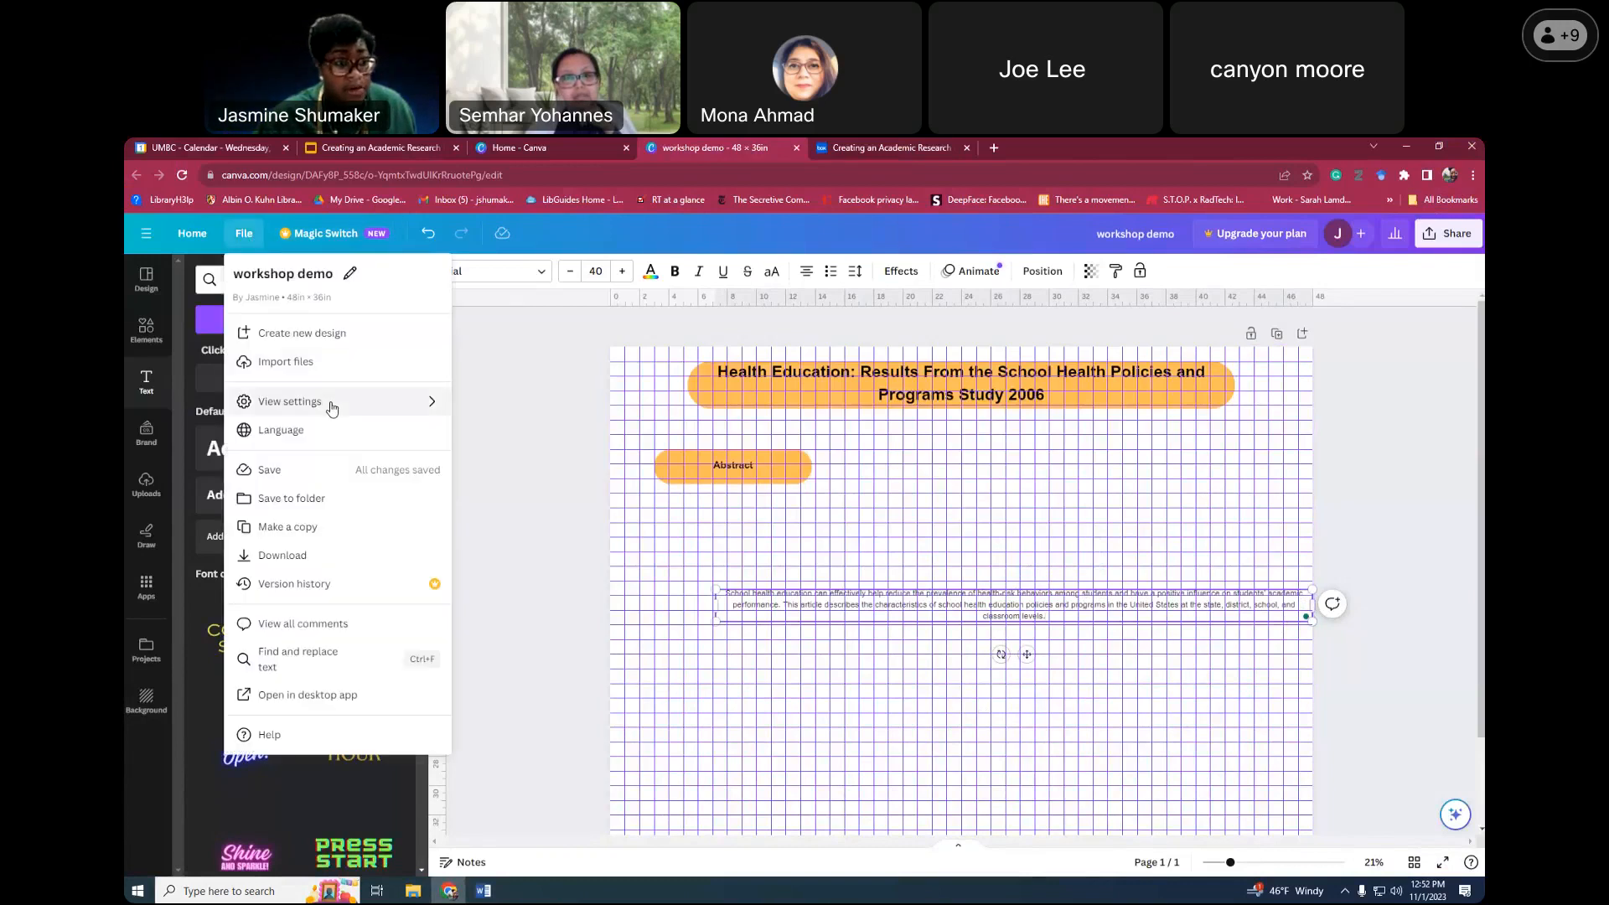
mouse_move(330, 403)
left_click(659, 414)
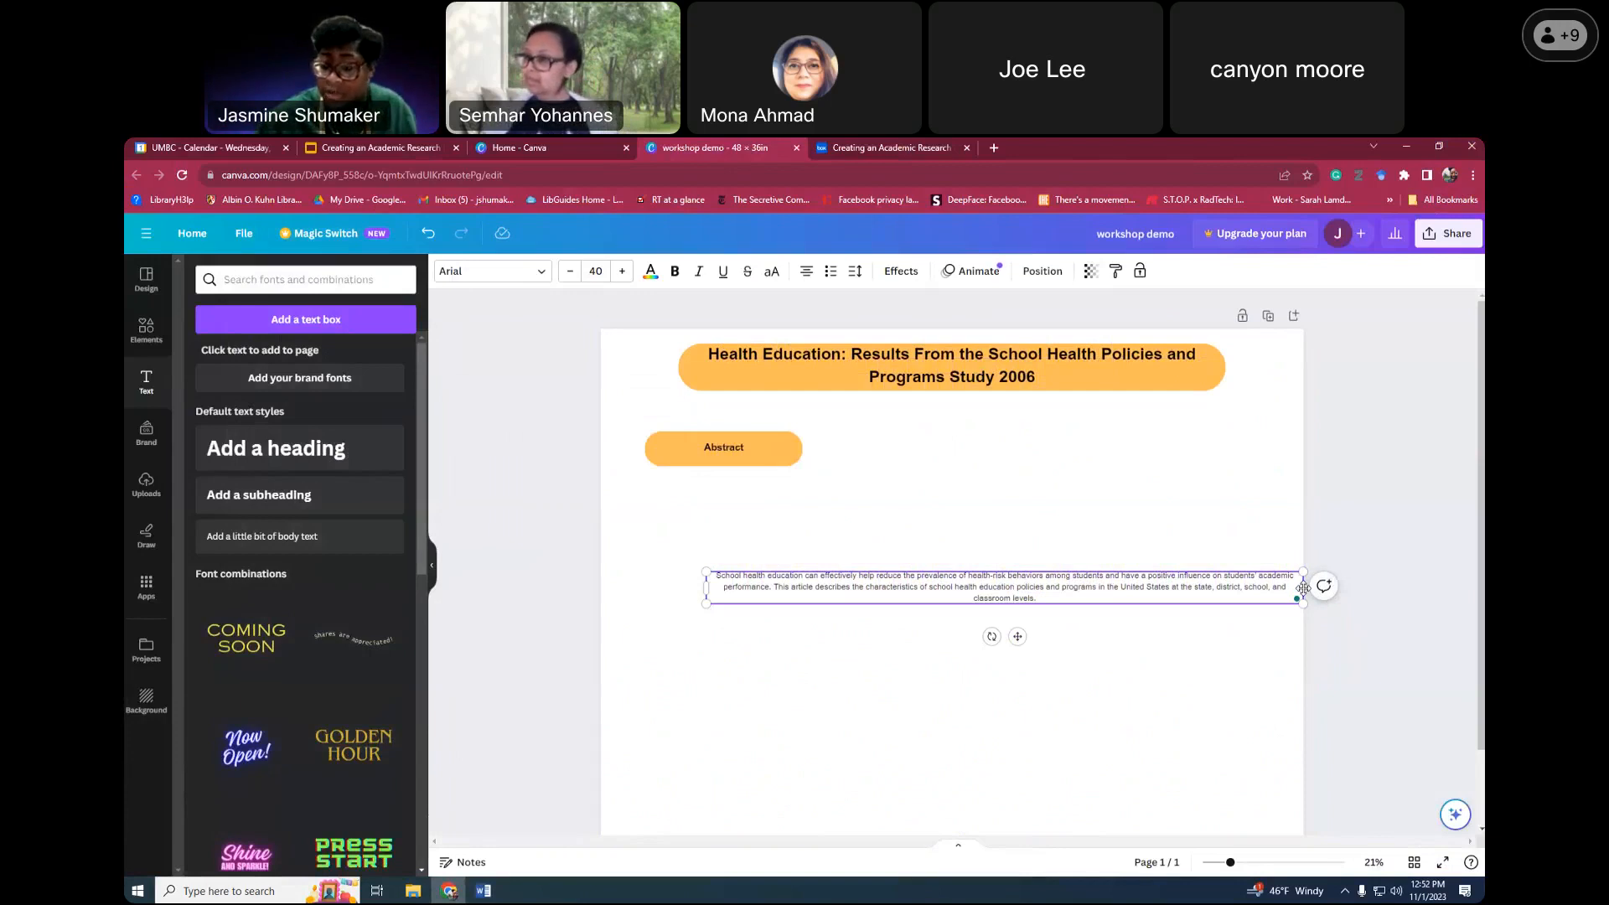
Narrow the abstract paragraph box to slightly wider than the Abstract header and place it centred just below that header
left_click_drag(1279, 586, 771, 486)
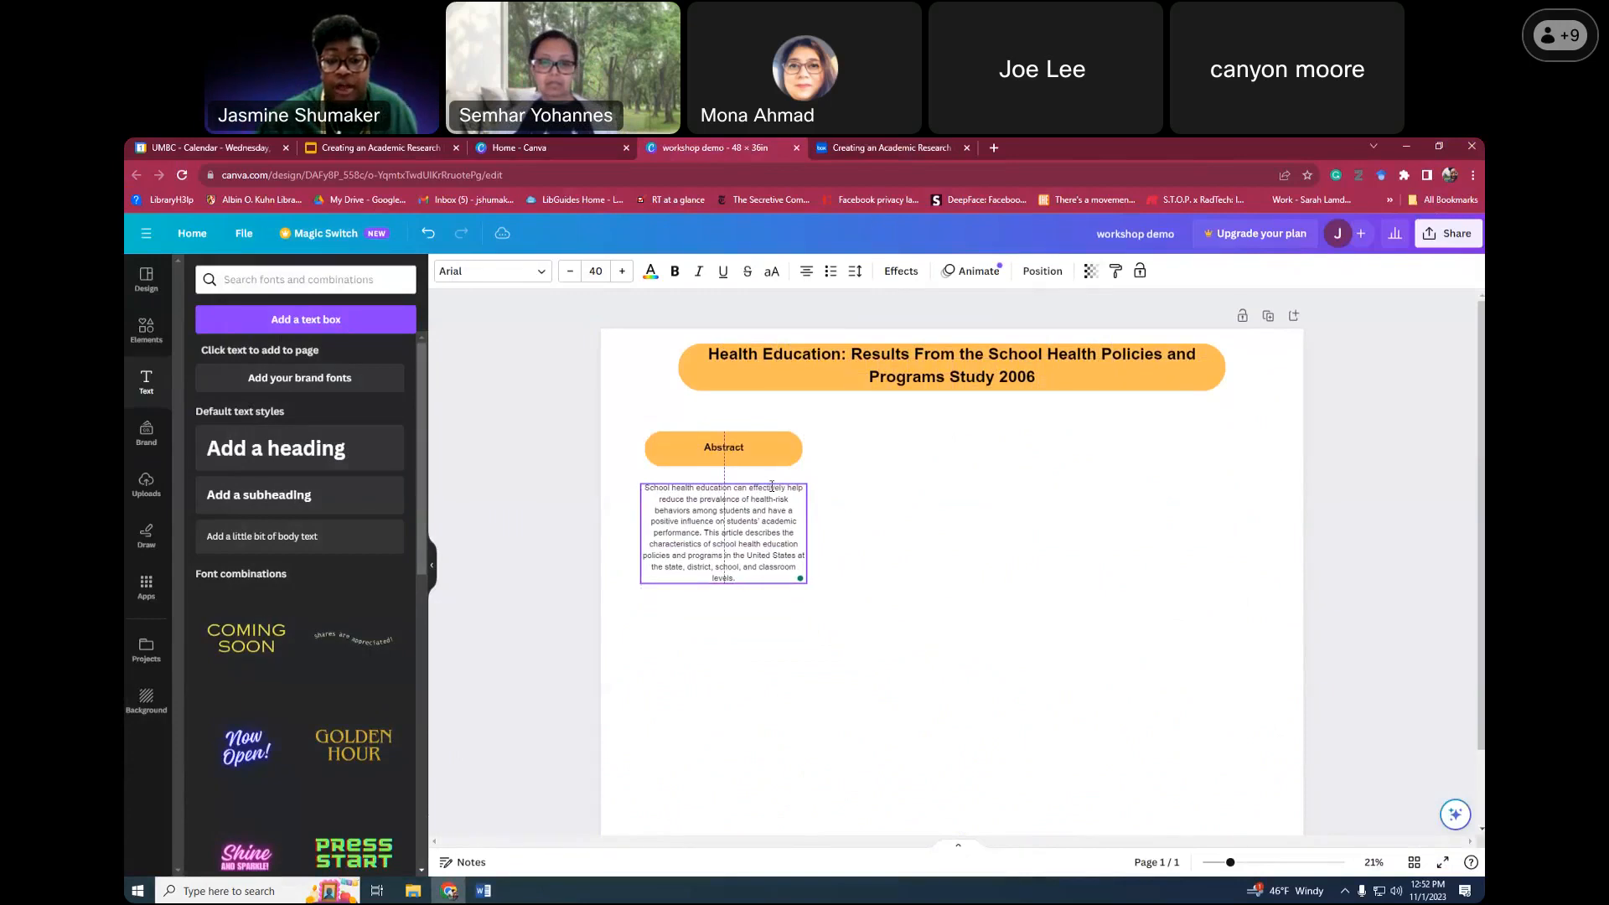
right_click(772, 486)
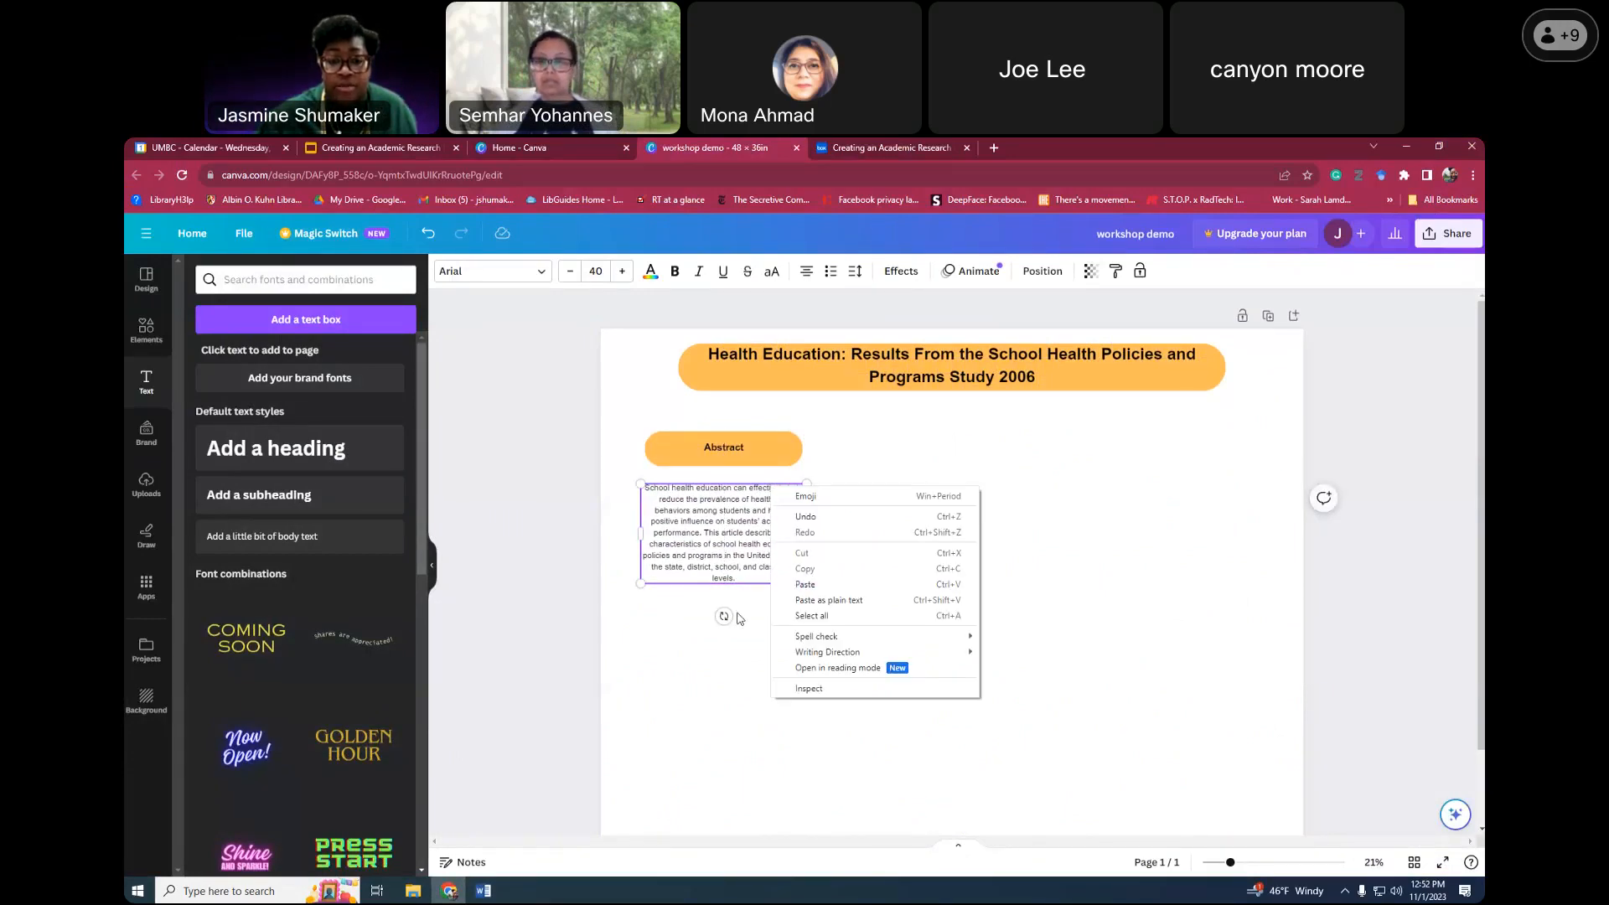
left_click(740, 618)
left_click(756, 517)
left_click_drag(756, 517, 756, 505)
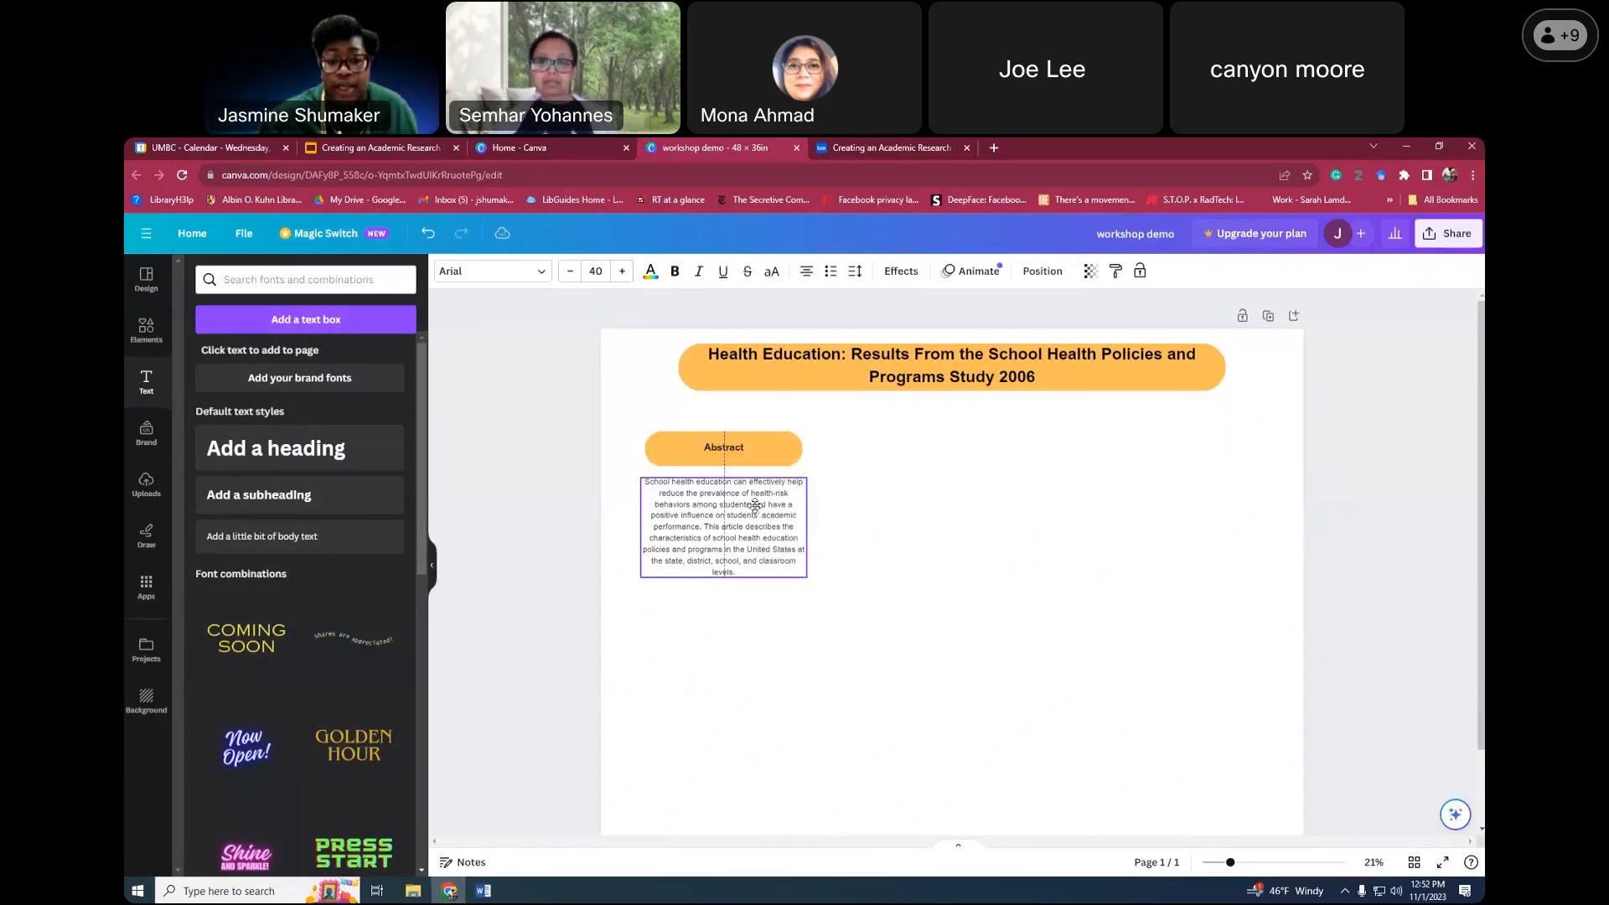